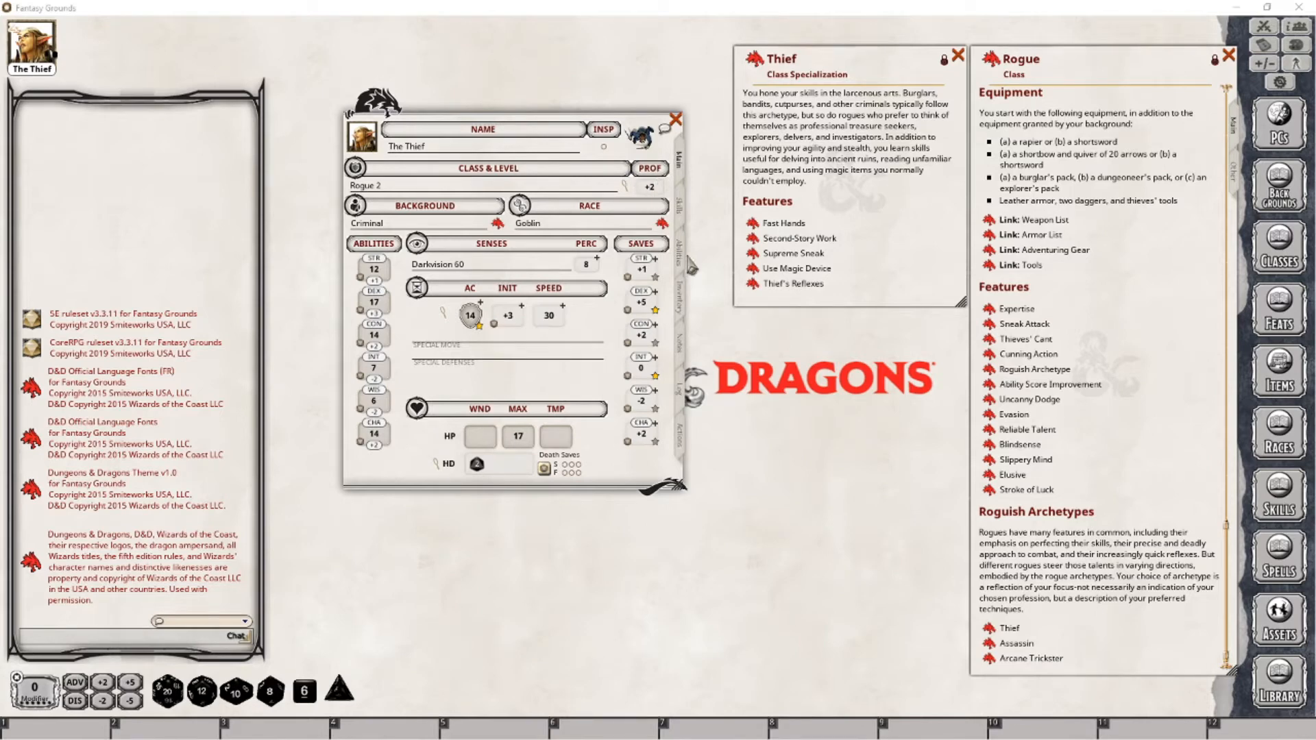
Step: Review The Thief's skills, read the Rogue's Expertise feature, and view the Rogue level progression table
left_click(681, 207)
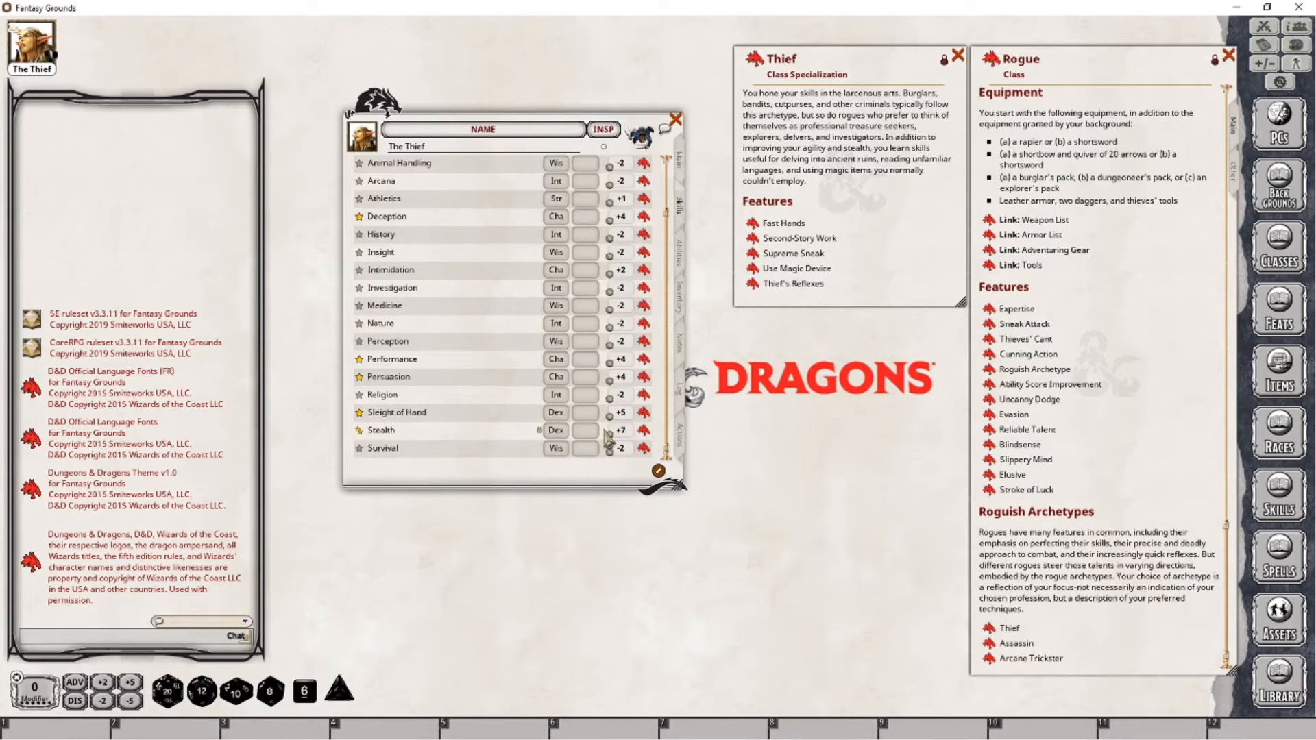
left_click(991, 310)
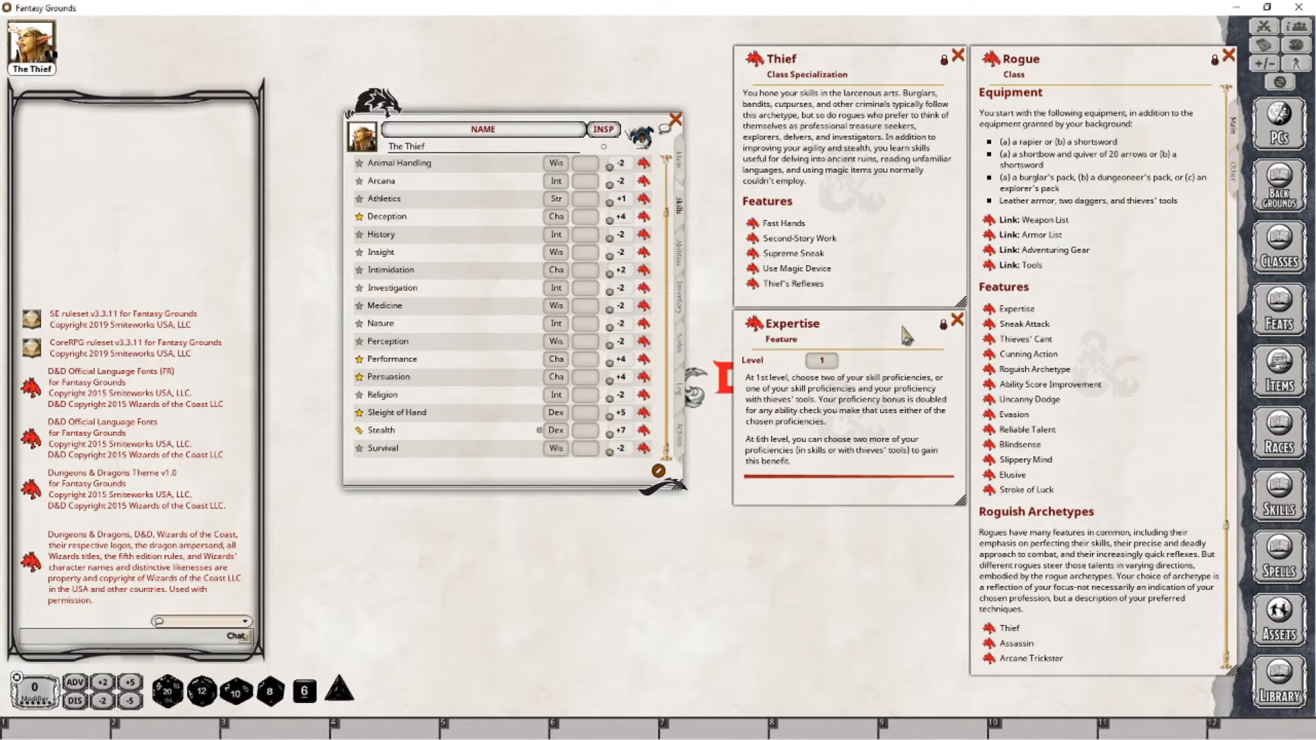
left_click_drag(1231, 610, 1232, 425)
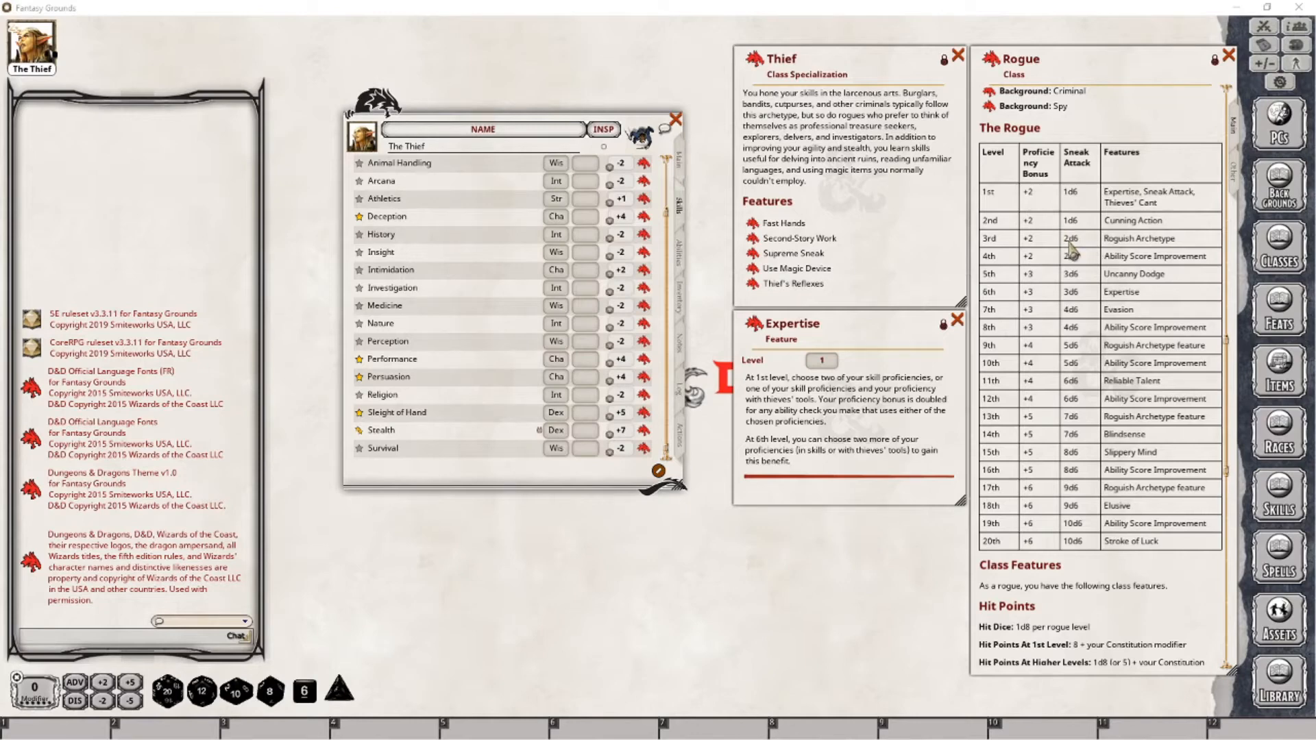
left_click(958, 321)
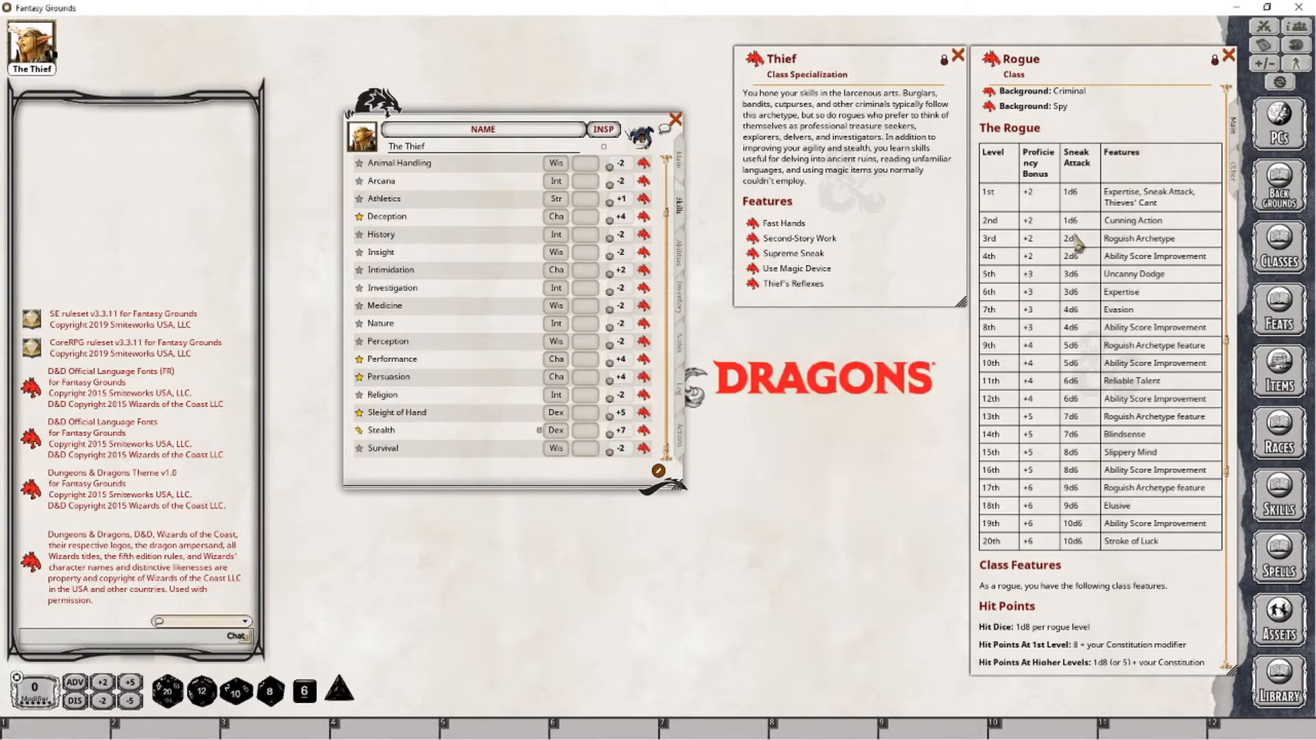
Step: Expand the Sneak Attack entry among the character's actions to check its effect, and return to the main character details
left_click(680, 437)
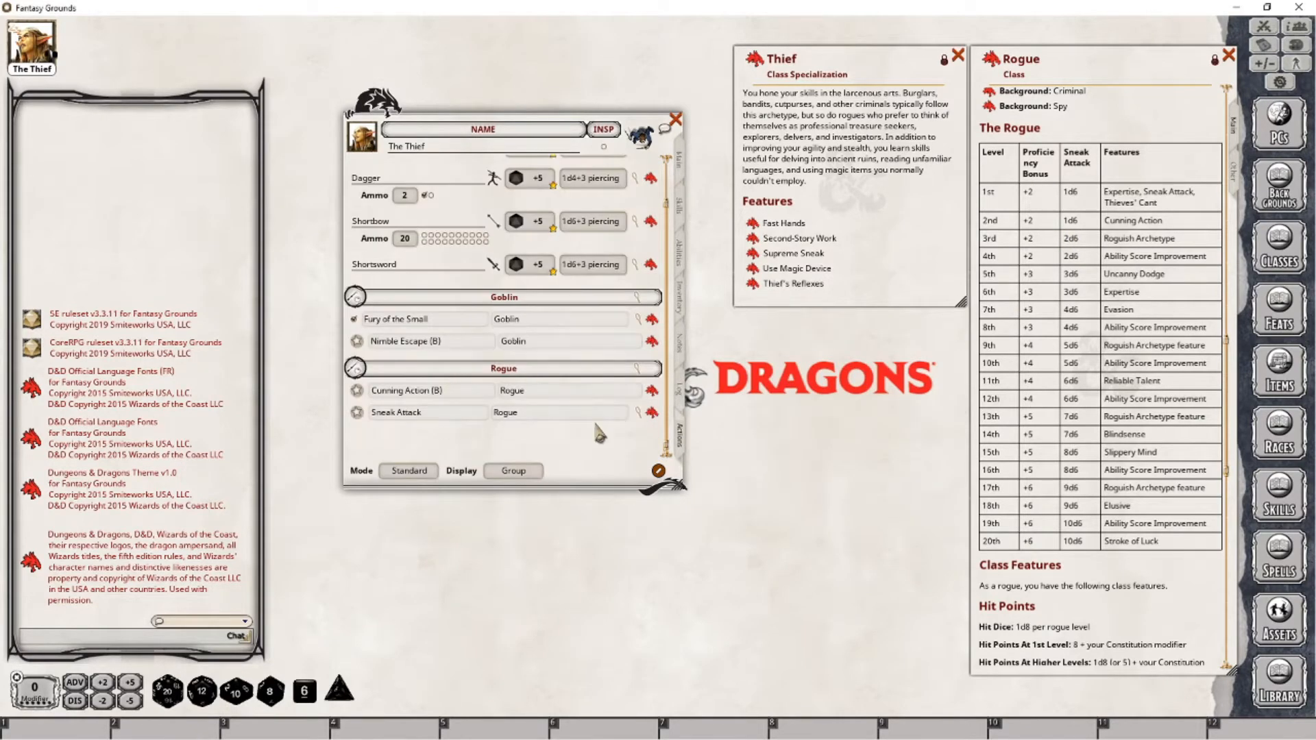
left_click_drag(643, 424, 476, 442)
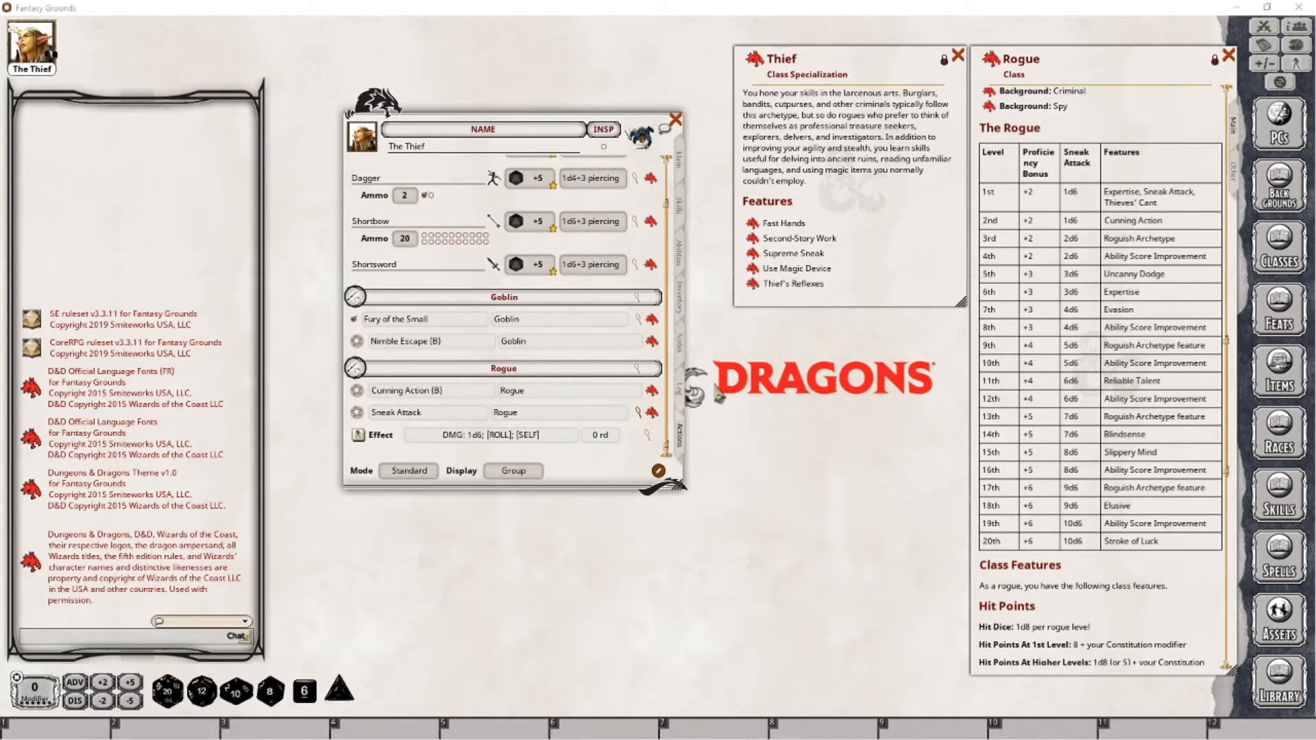
left_click(681, 160)
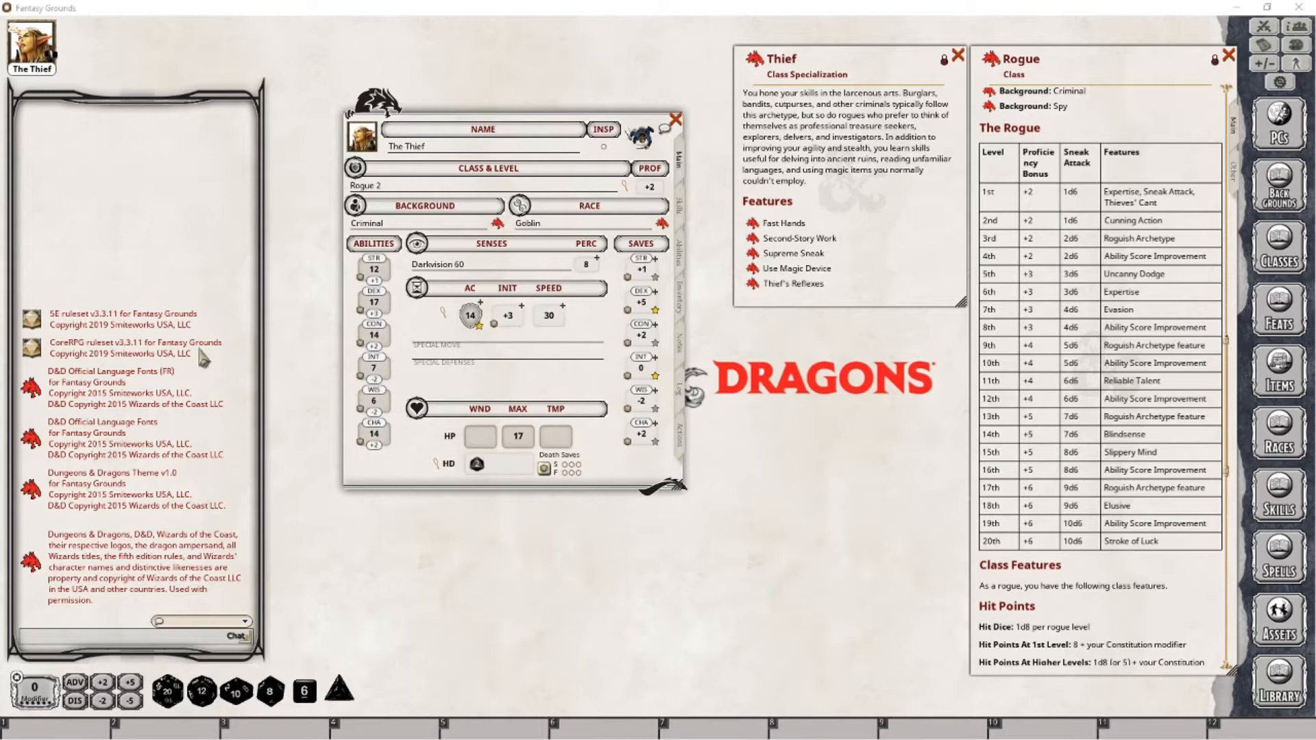
Step: Browse the feats list, read the Skulker feat's description, and close the feat windows
left_click(1277, 304)
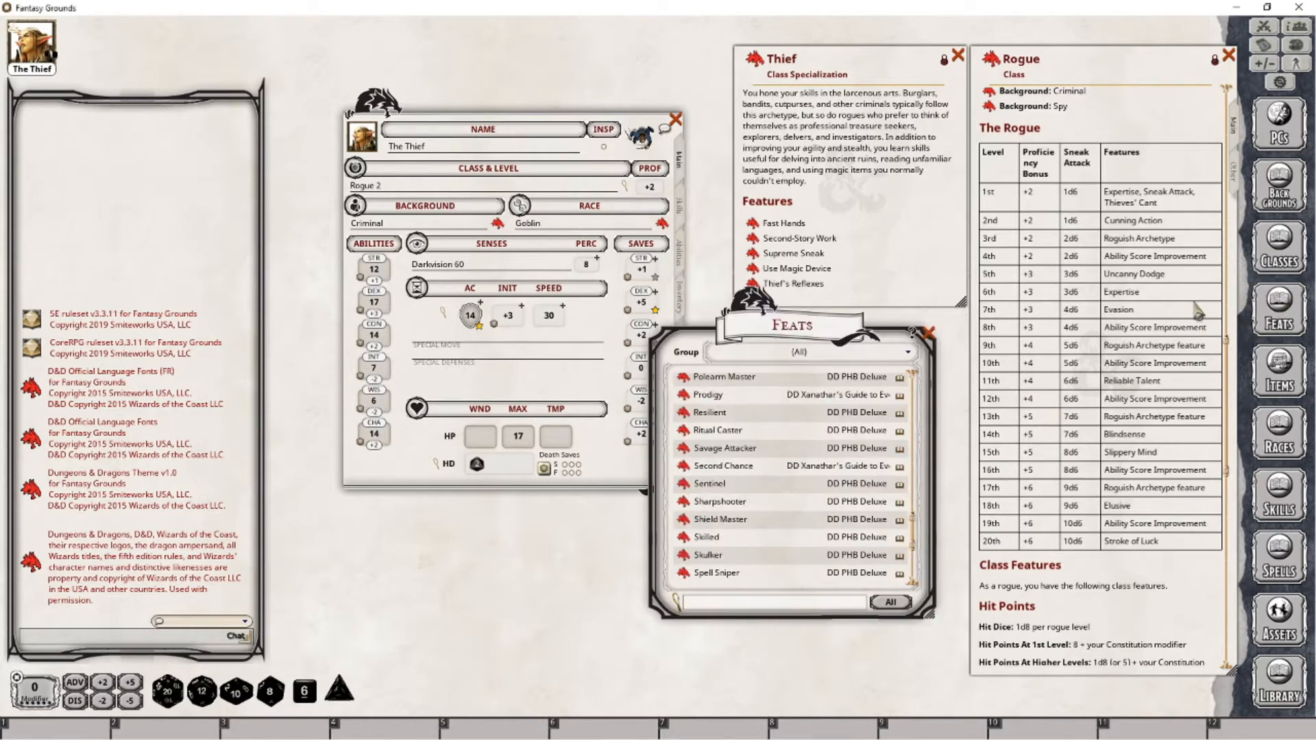
scroll(767, 479, "down", 4)
scroll(773, 495, "up", 6)
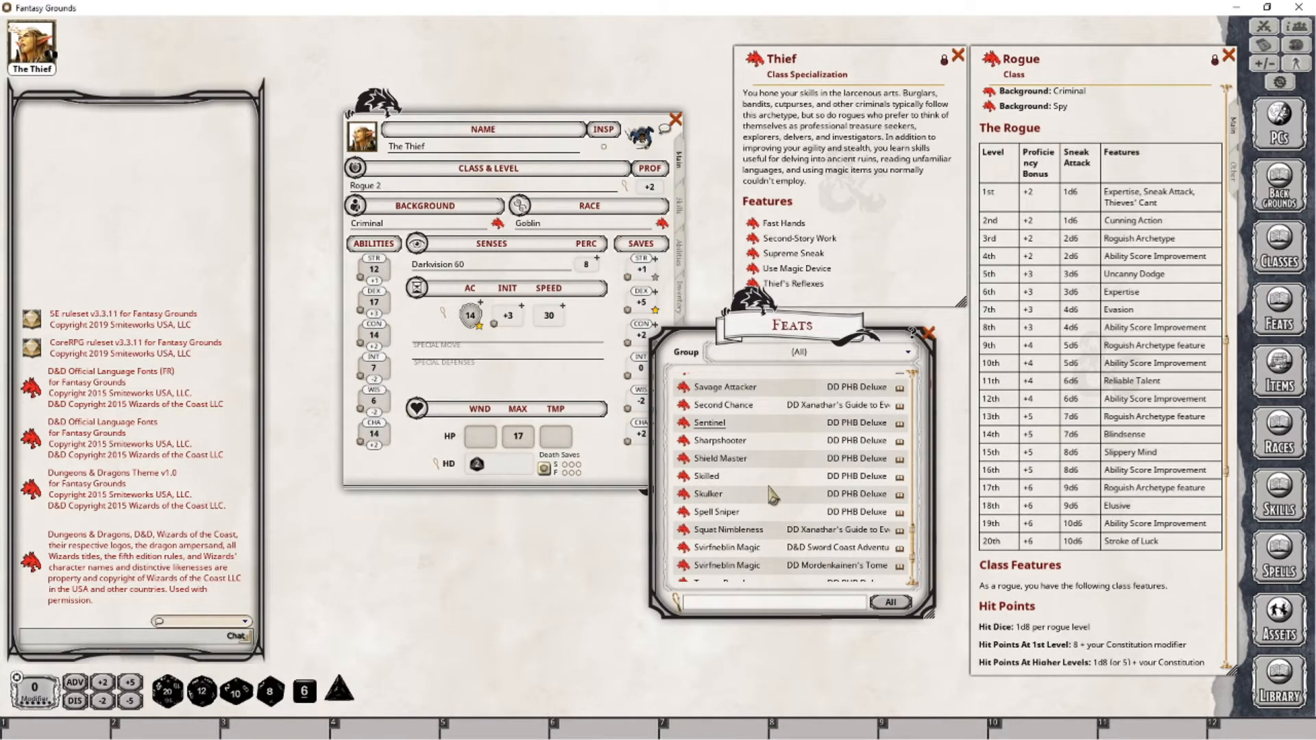
scroll(774, 497, "down", 6)
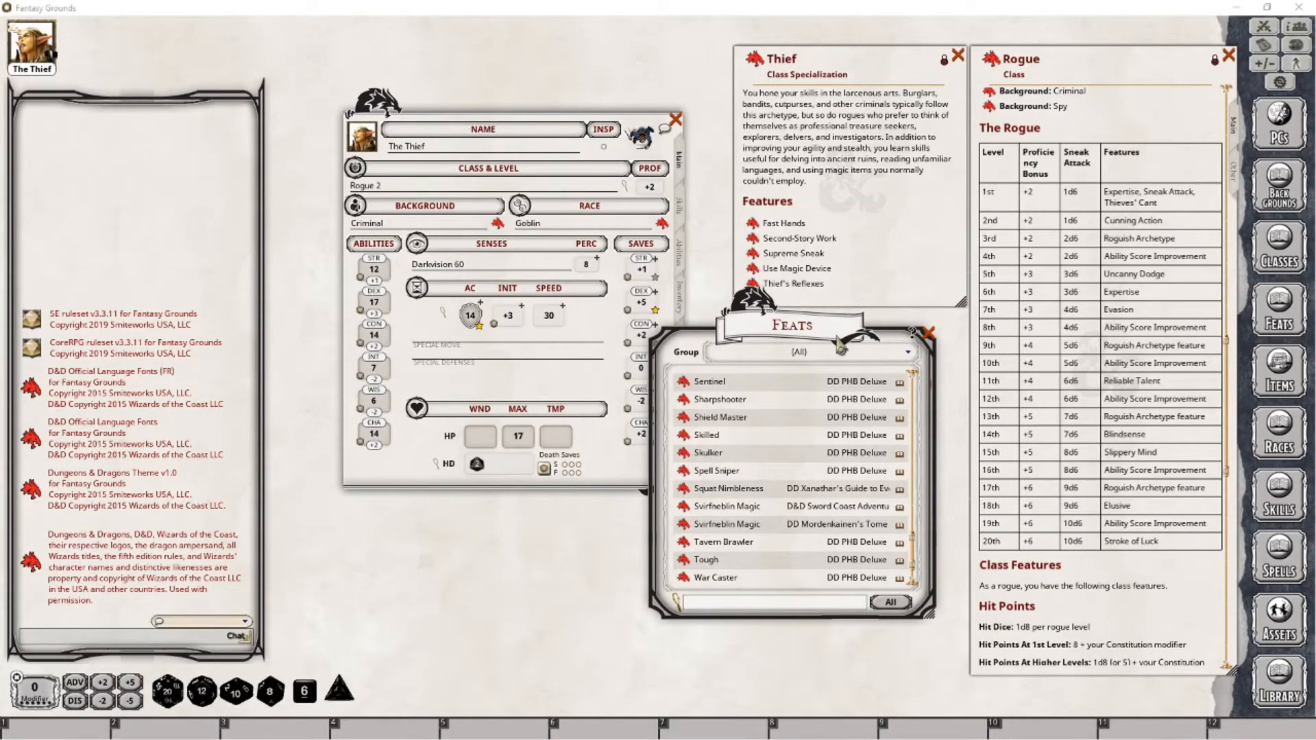
left_click(712, 456)
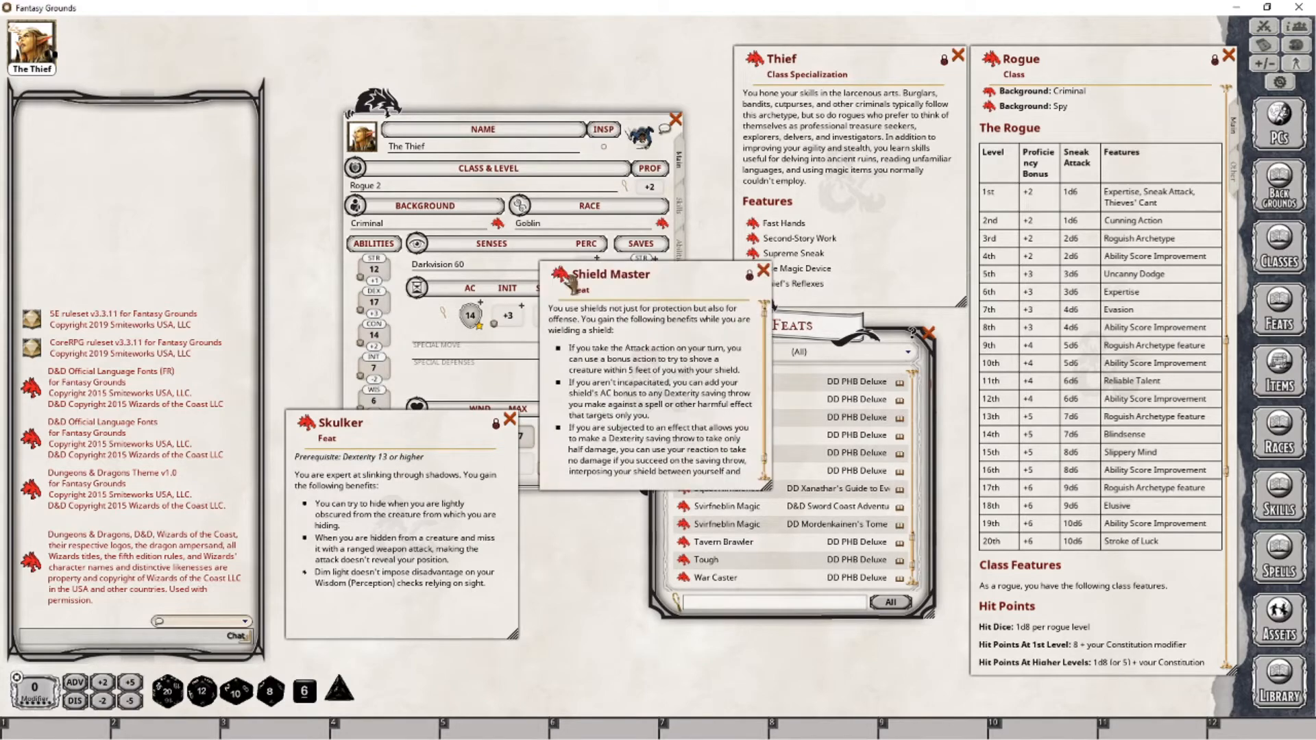
left_click(762, 271)
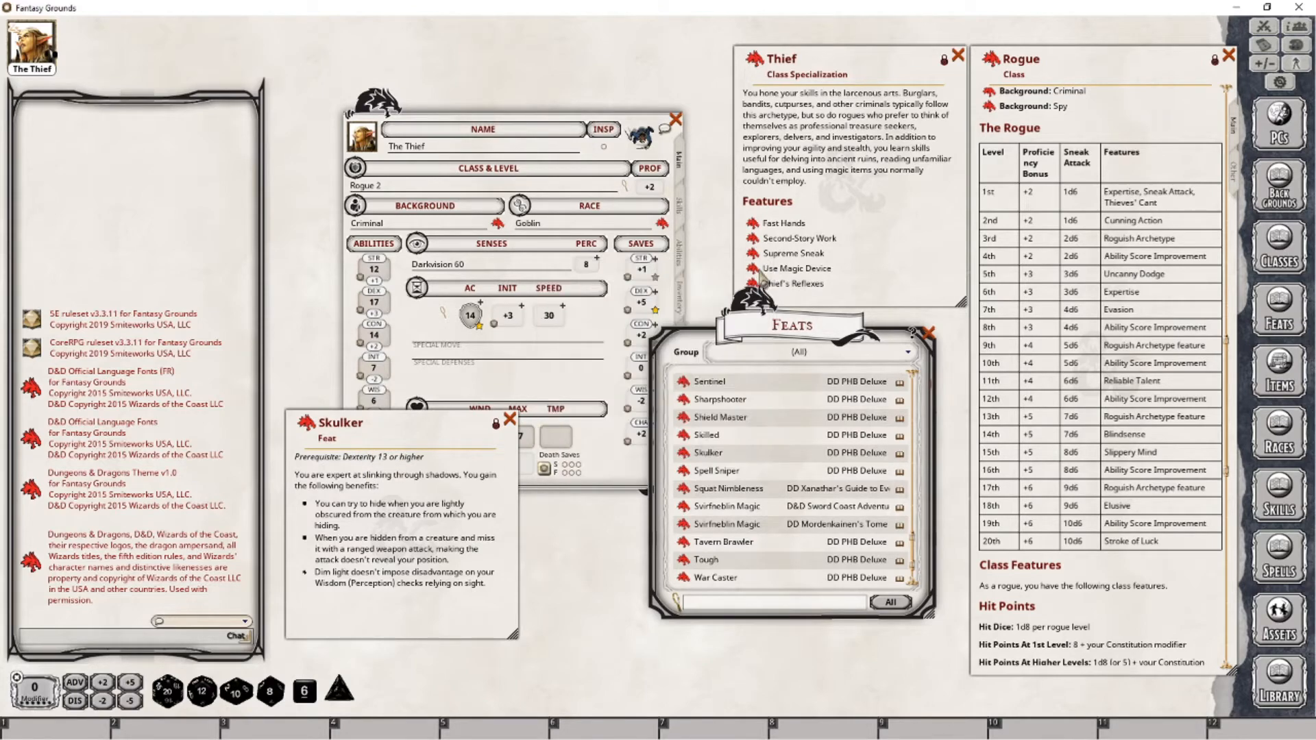
left_click(510, 420)
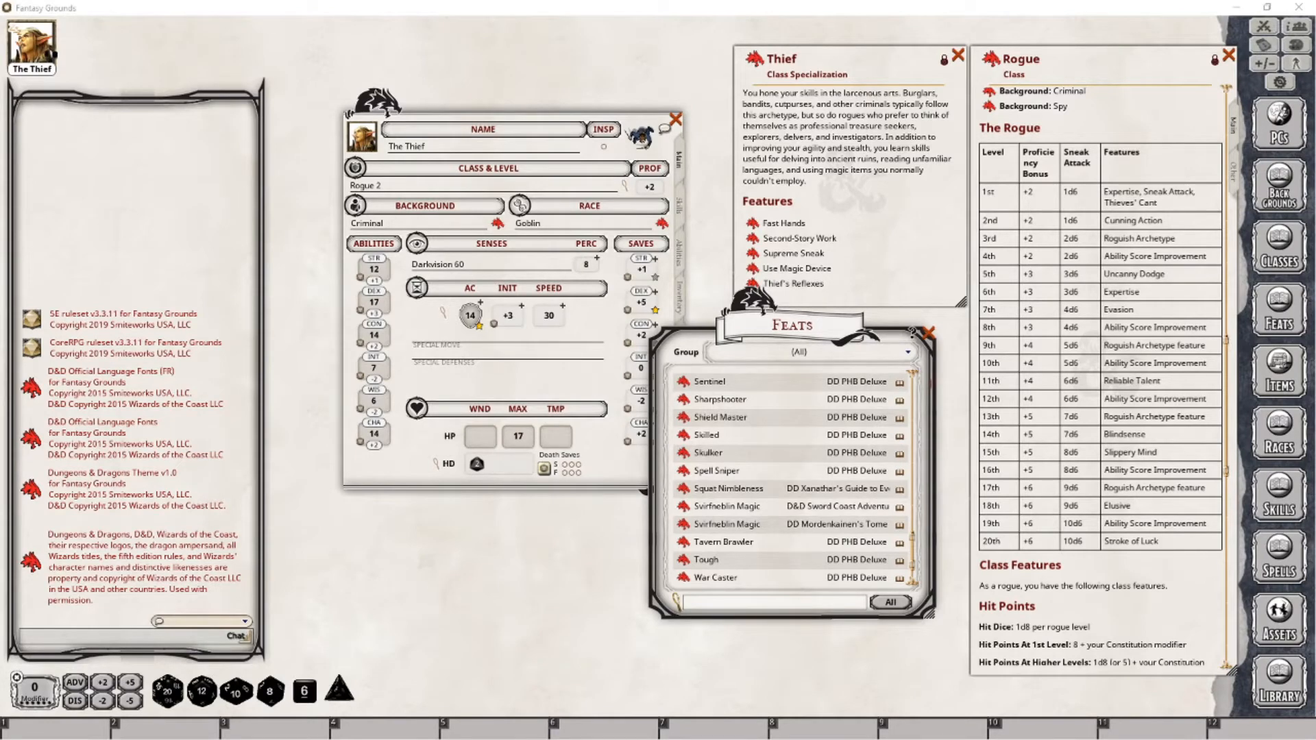
left_click(928, 333)
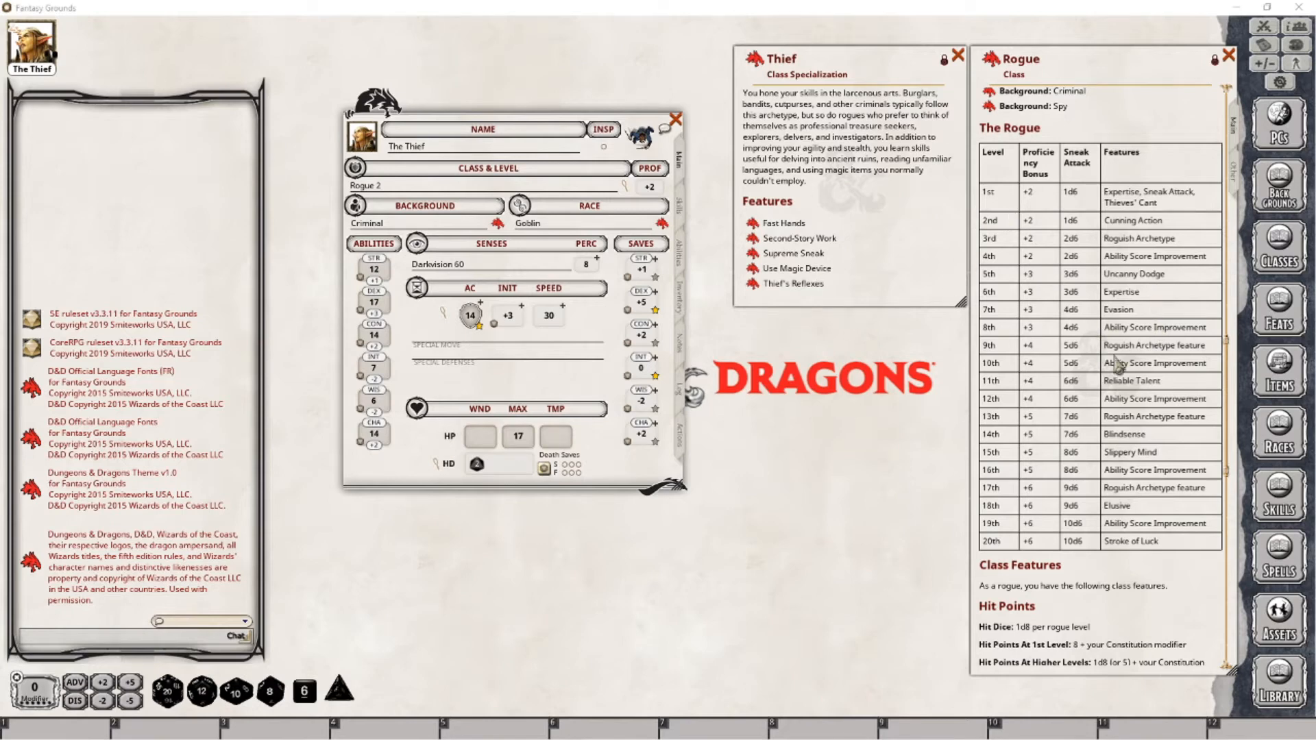
Step: Review the character's actions and skills, and return to the main character details
left_click(678, 438)
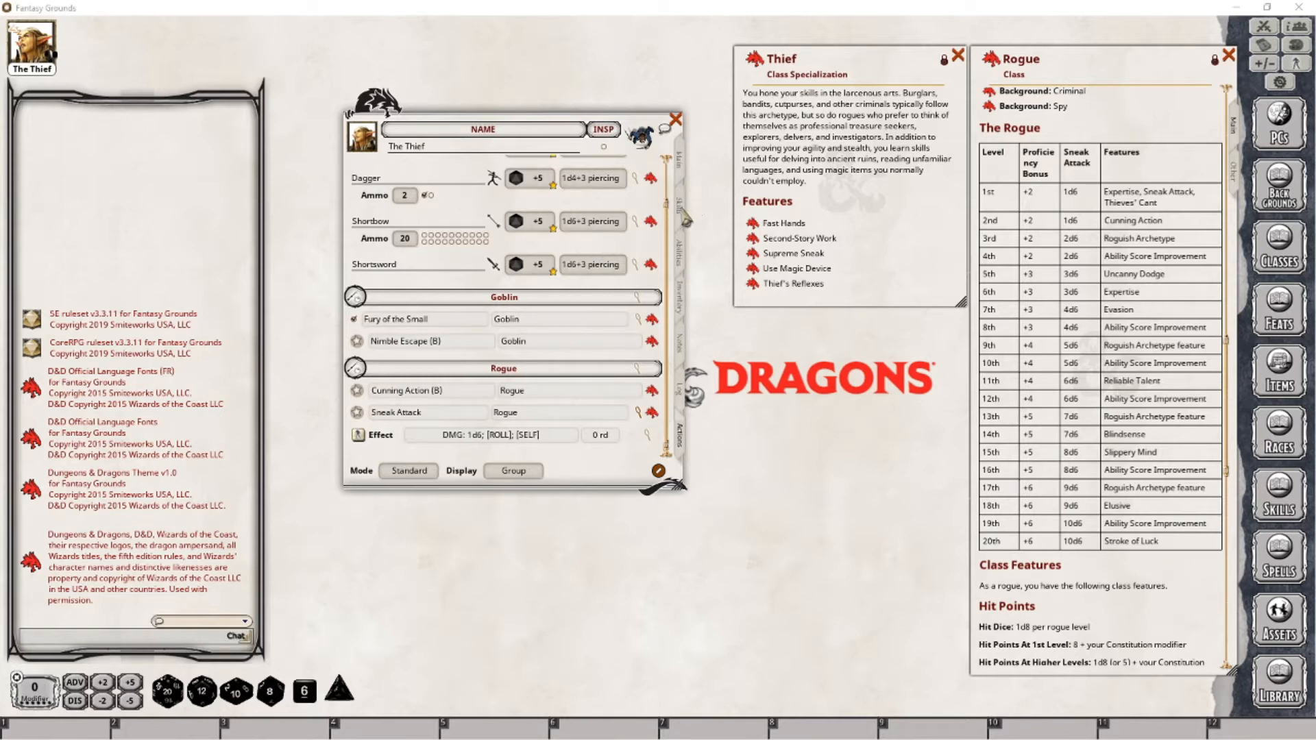
left_click(683, 215)
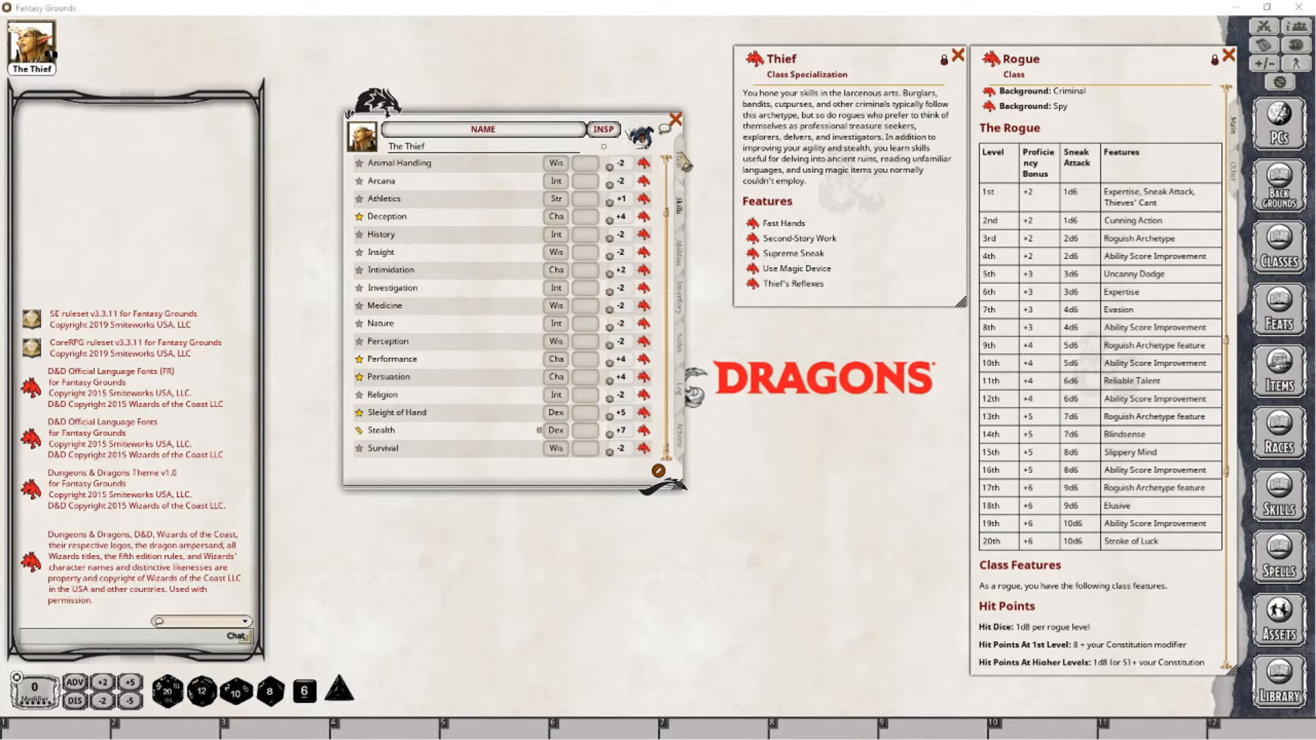
left_click(682, 159)
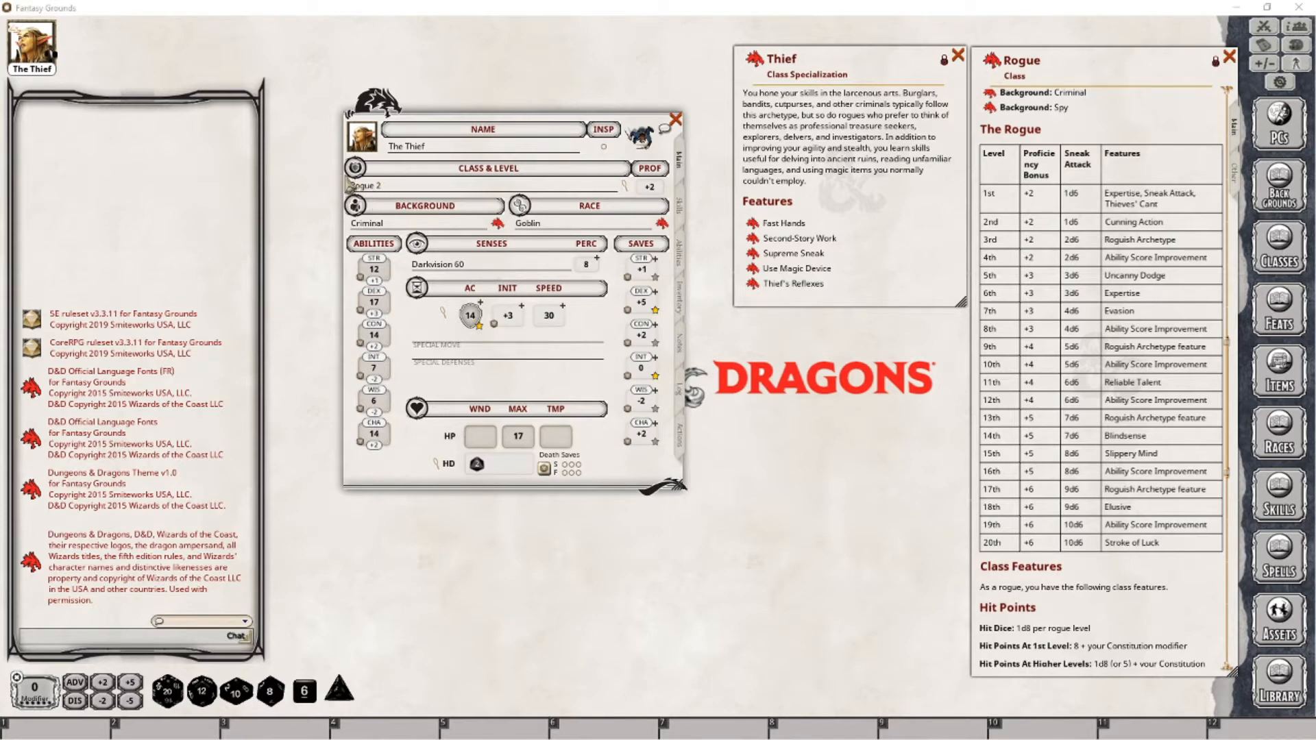
Step: Add a third Rogue level to The Thief and choose Thief as the Roguish Archetype
left_click(627, 192)
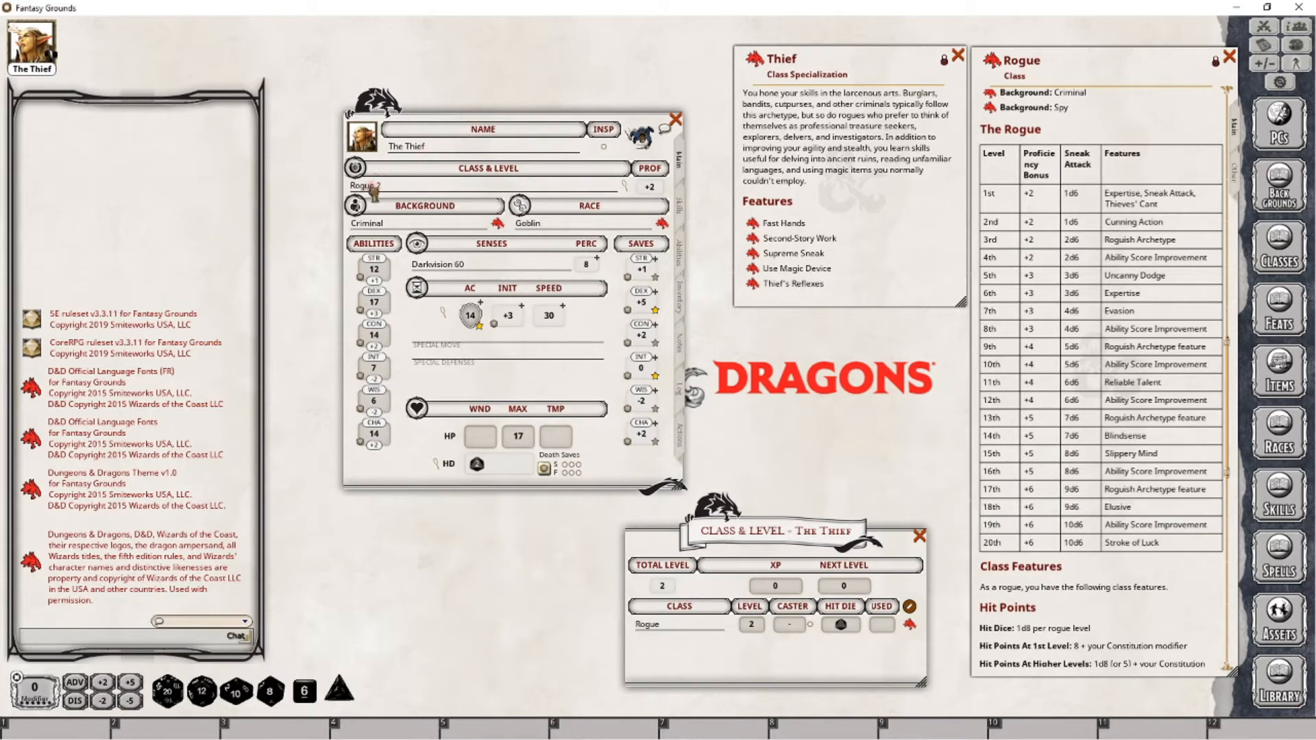
left_click_drag(372, 191, 375, 196)
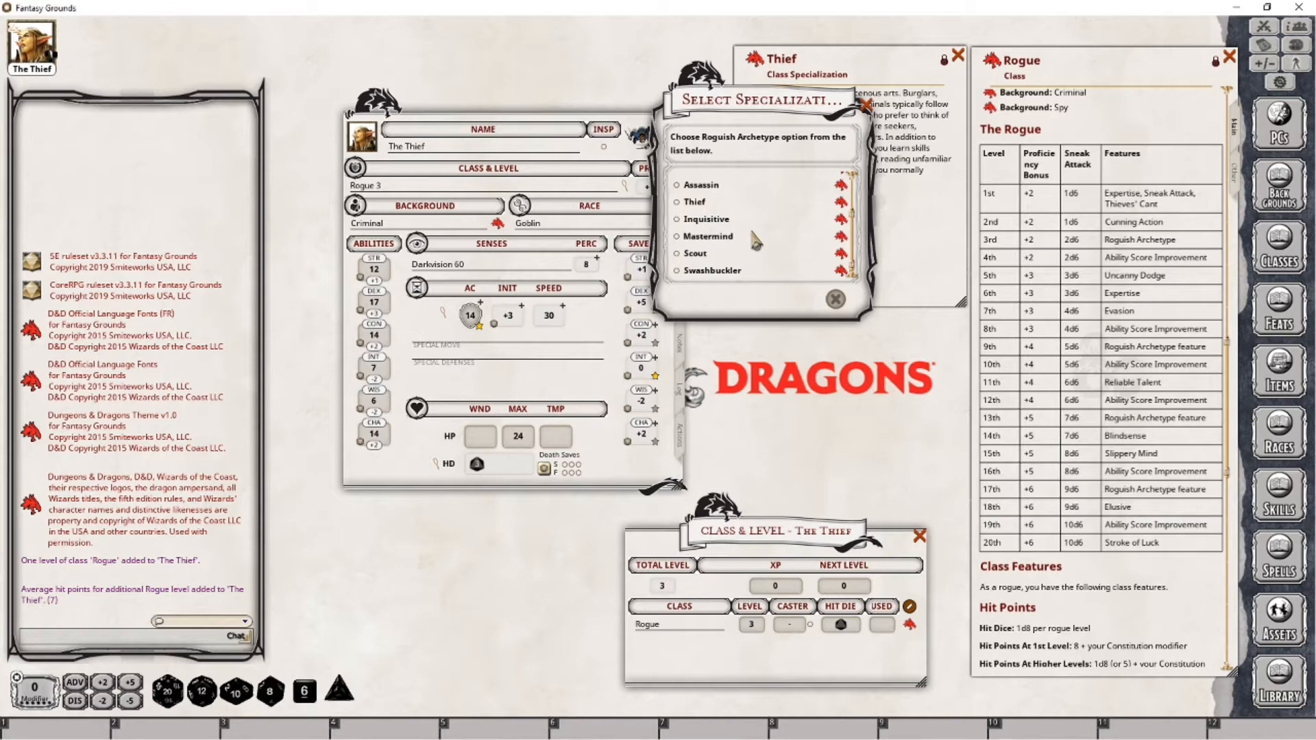
left_click(678, 204)
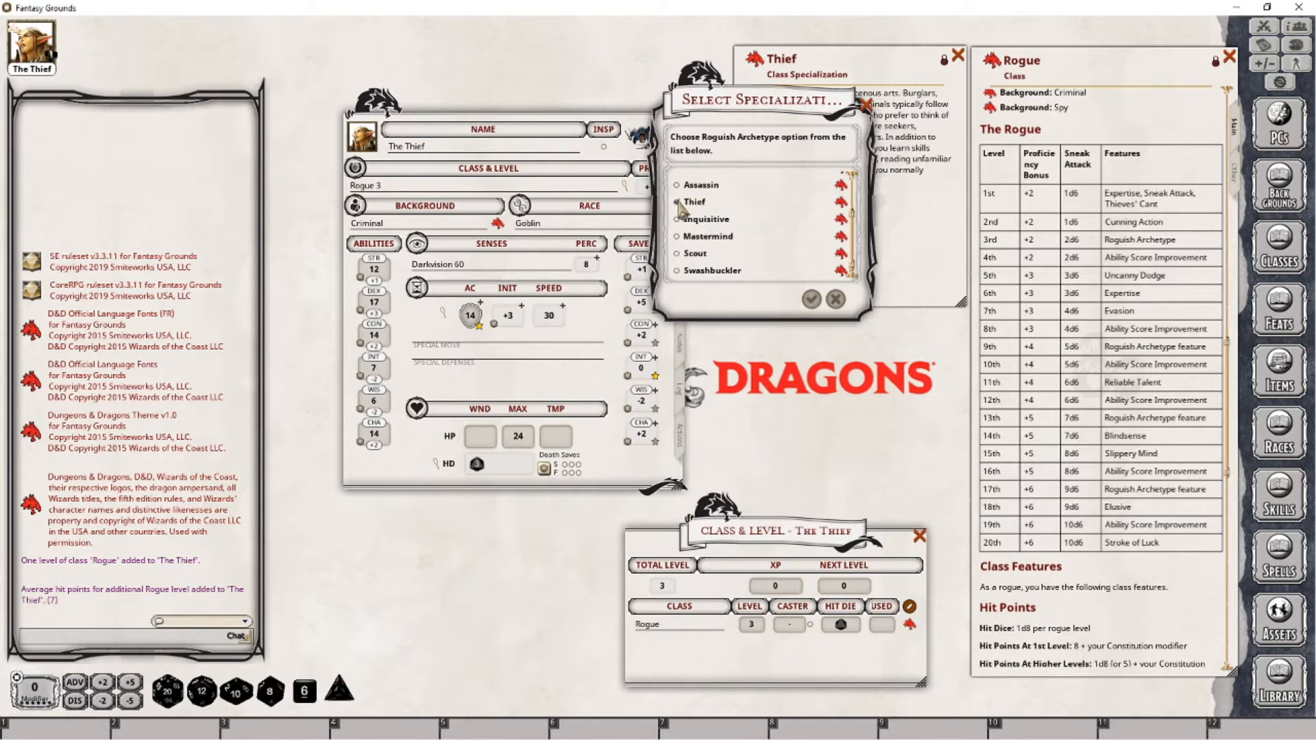
left_click(810, 300)
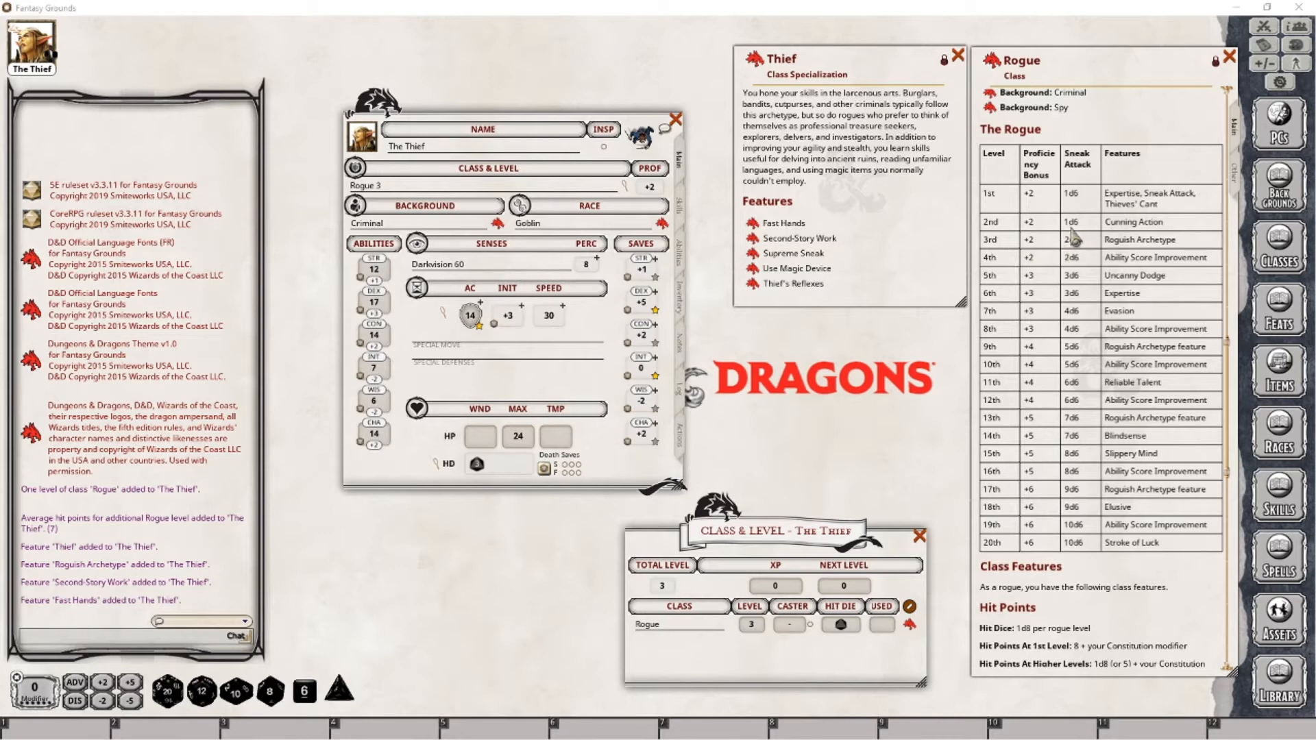
Step: Set the Sneak Attack effect to DMG: 2d6 in the character's actions, and close the effect and class level windows
left_click(682, 447)
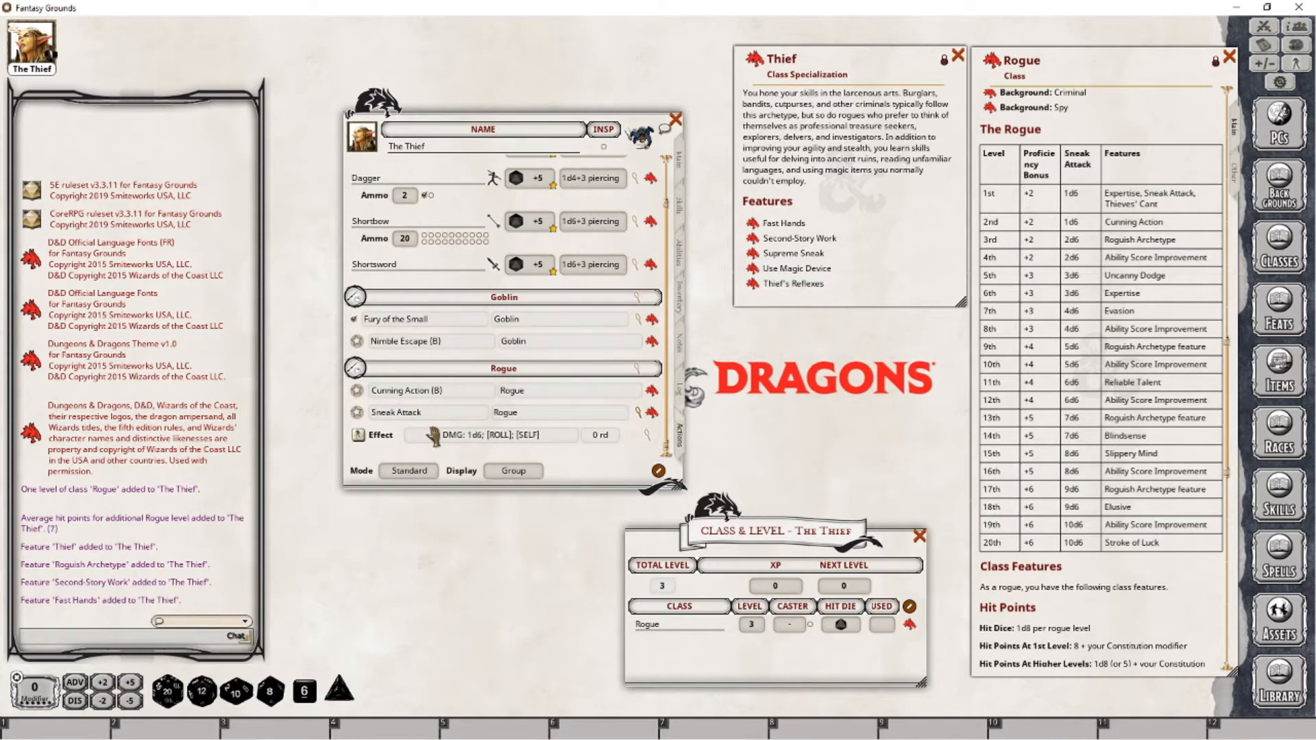
left_click(648, 435)
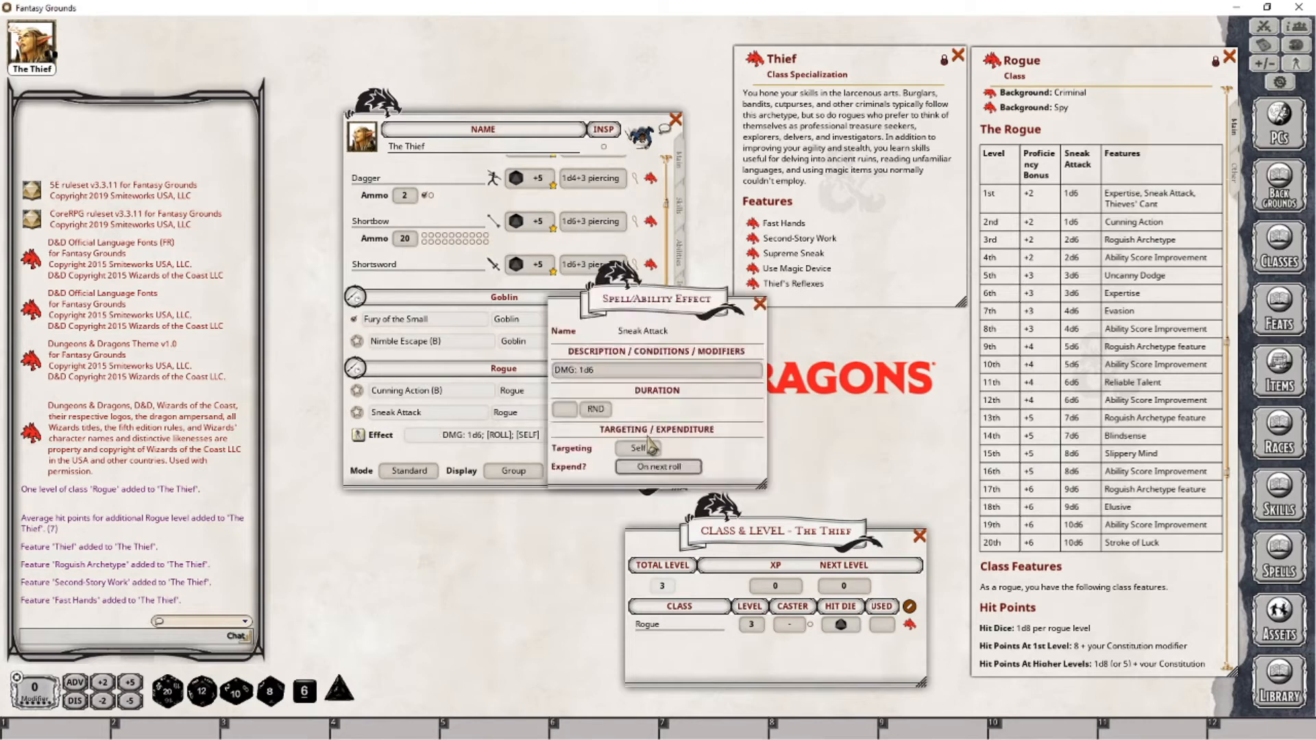
left_click(585, 373)
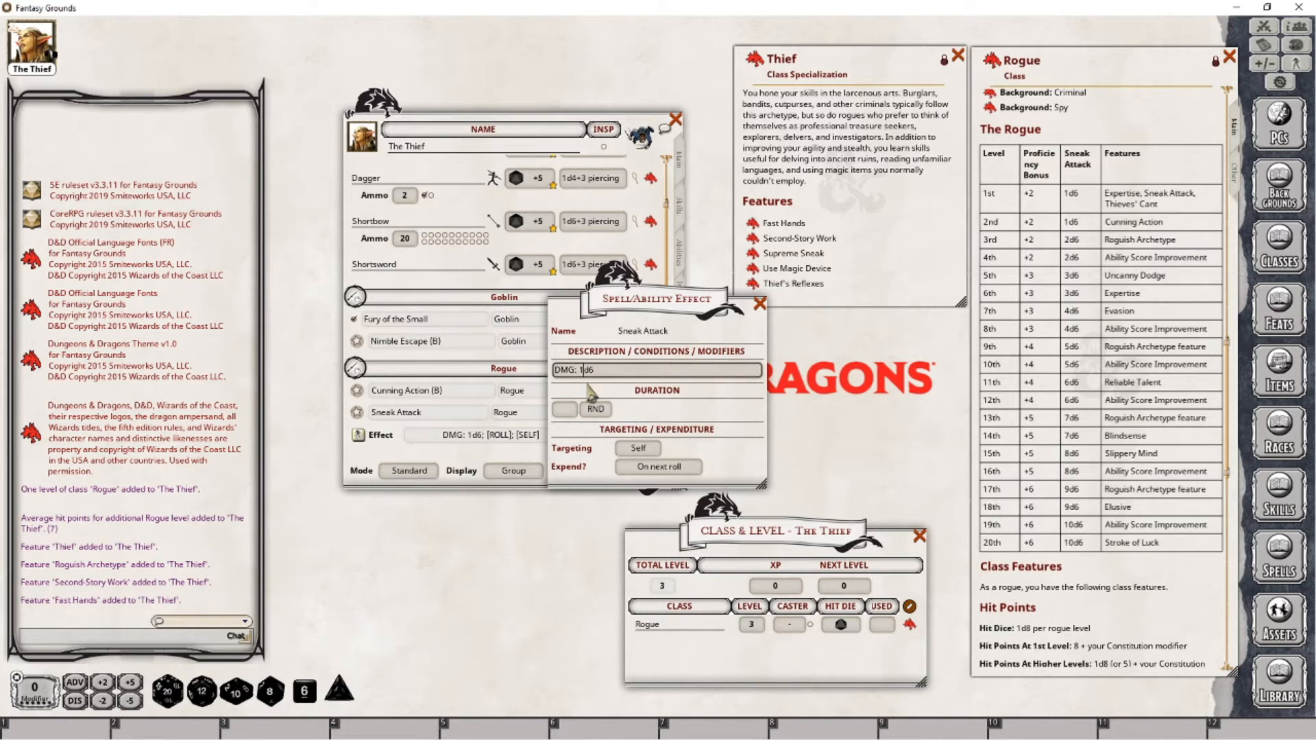
key("BackSpace")
type("2")
left_click(759, 303)
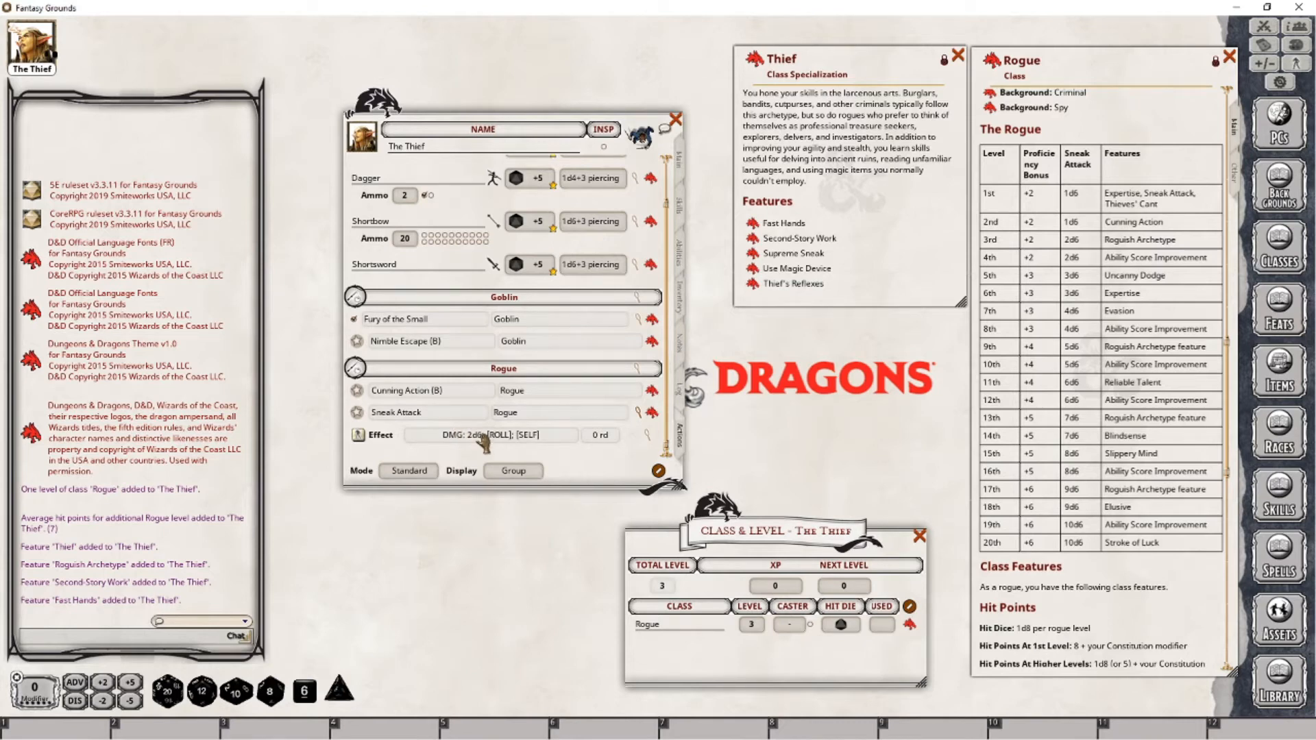
left_click(919, 535)
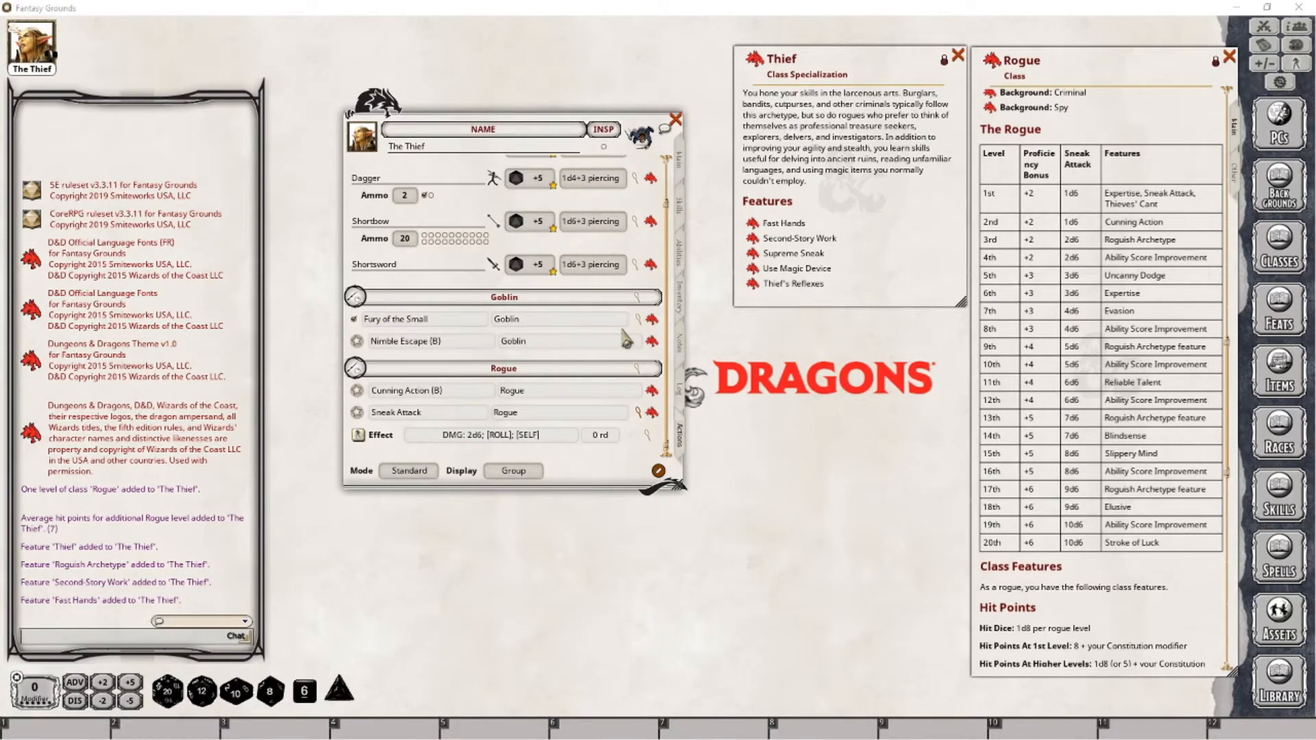
Step: Expand Fury of the Small's damage entry, and read the Nimble Escape and Cunning Action descriptions in the character's actions
left_click(638, 319)
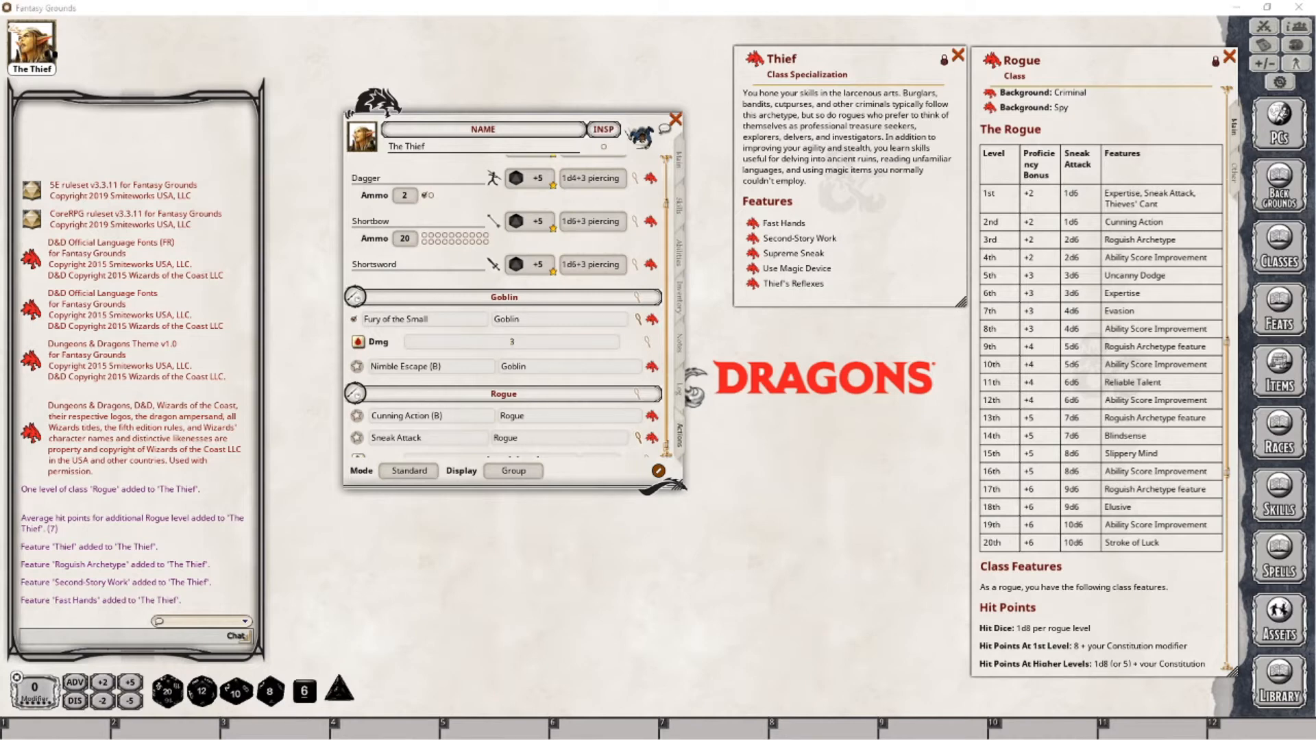
left_click(652, 366)
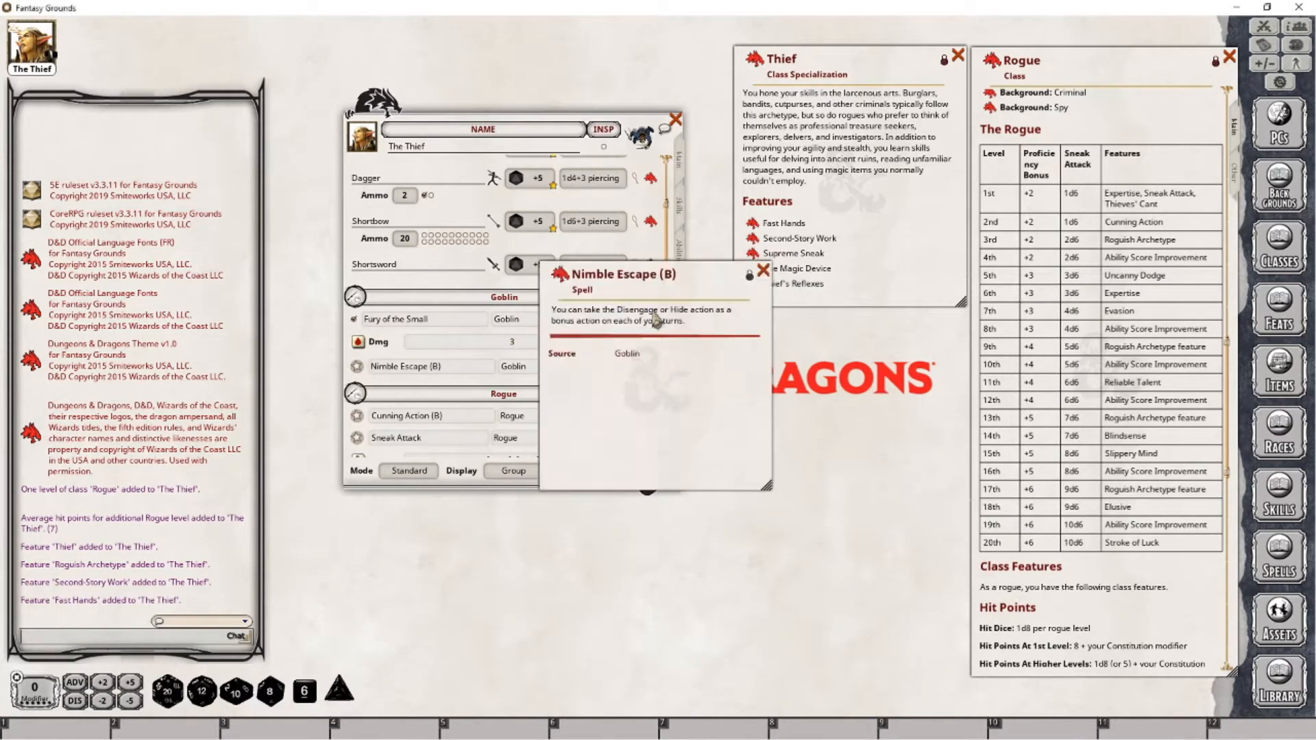
left_click(762, 271)
left_click(652, 416)
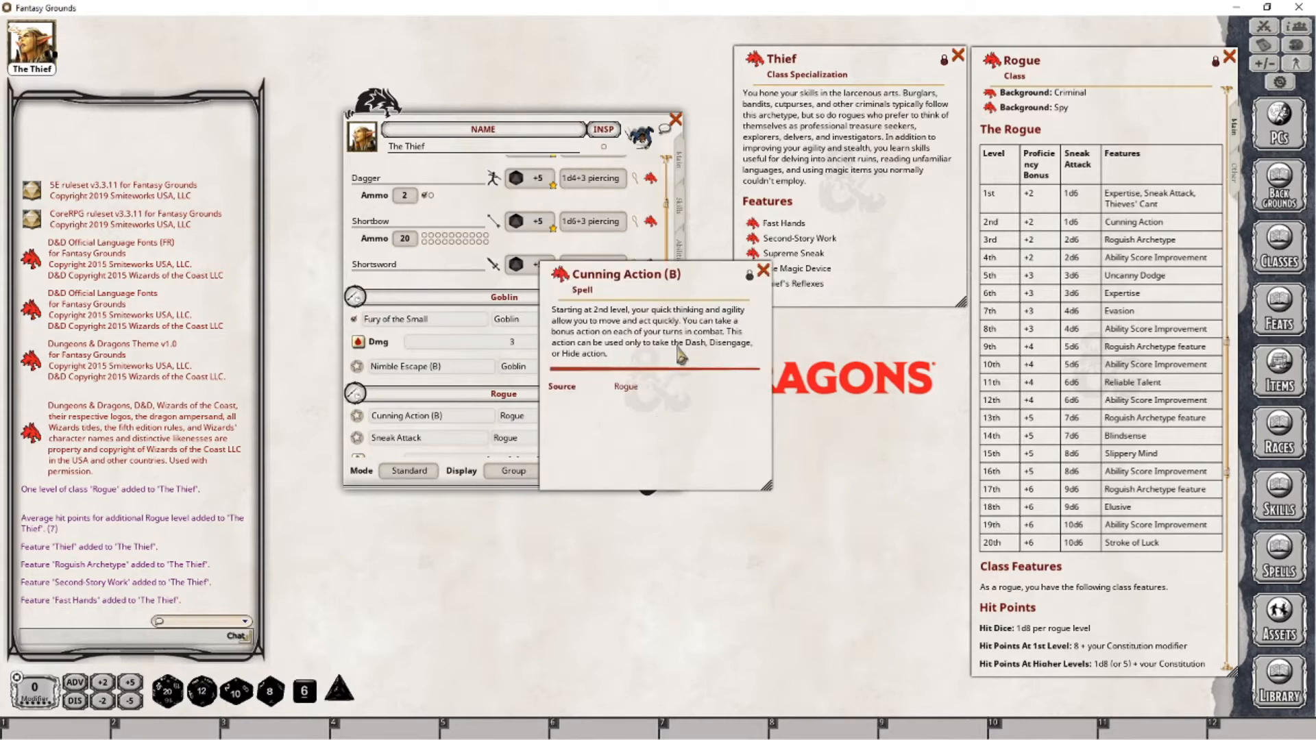
left_click(763, 271)
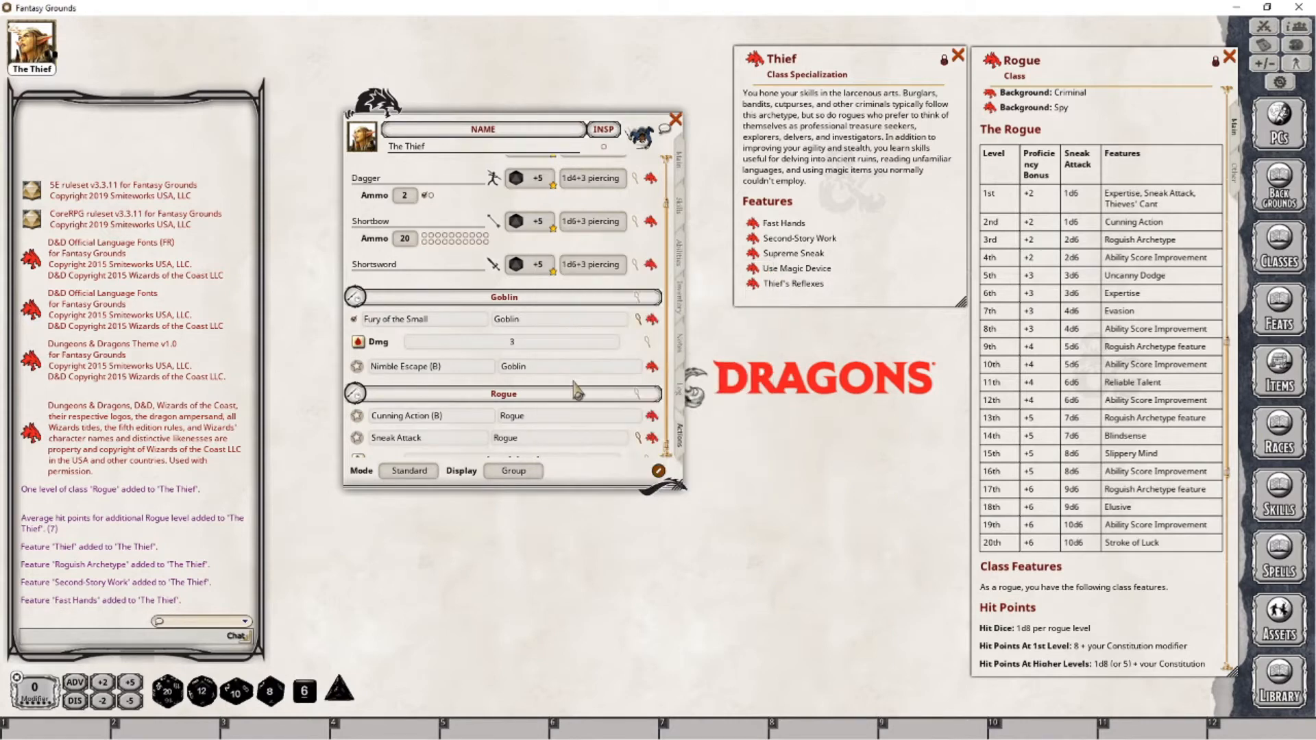
scroll(610, 390, "down", 1)
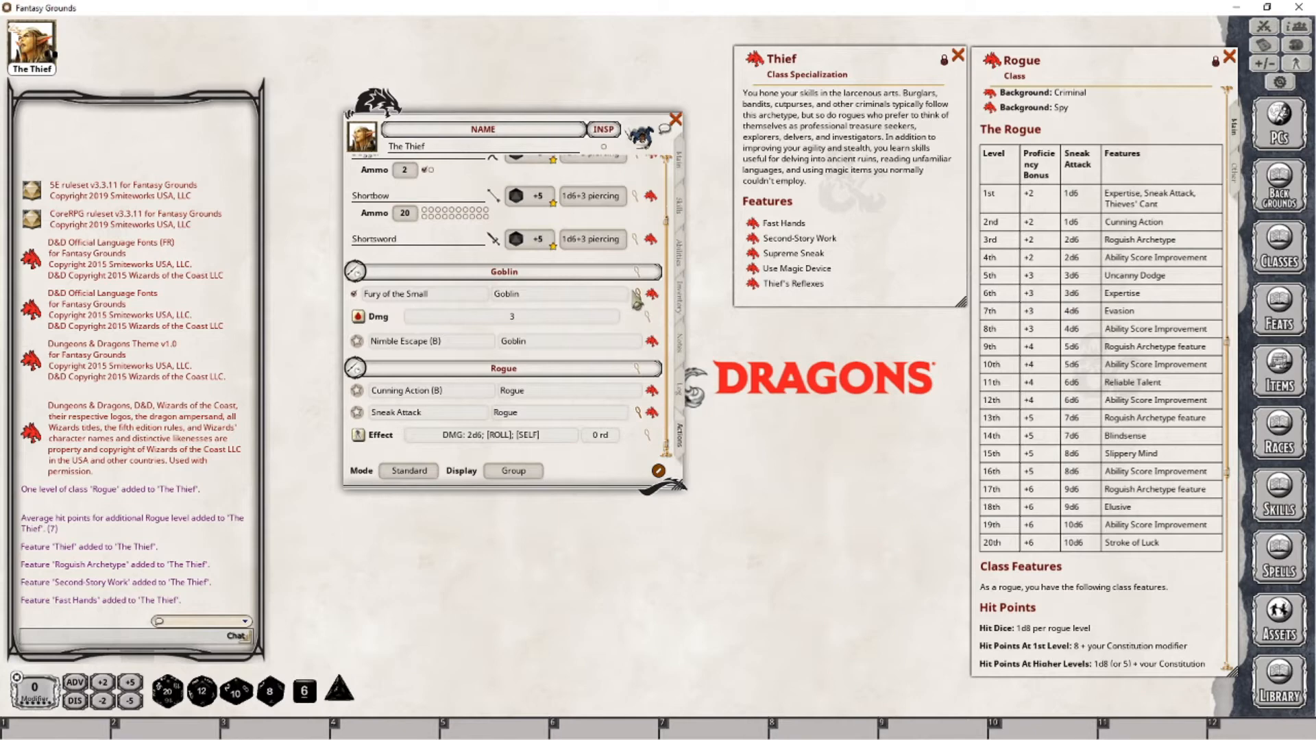
scroll(592, 226, "up", 2)
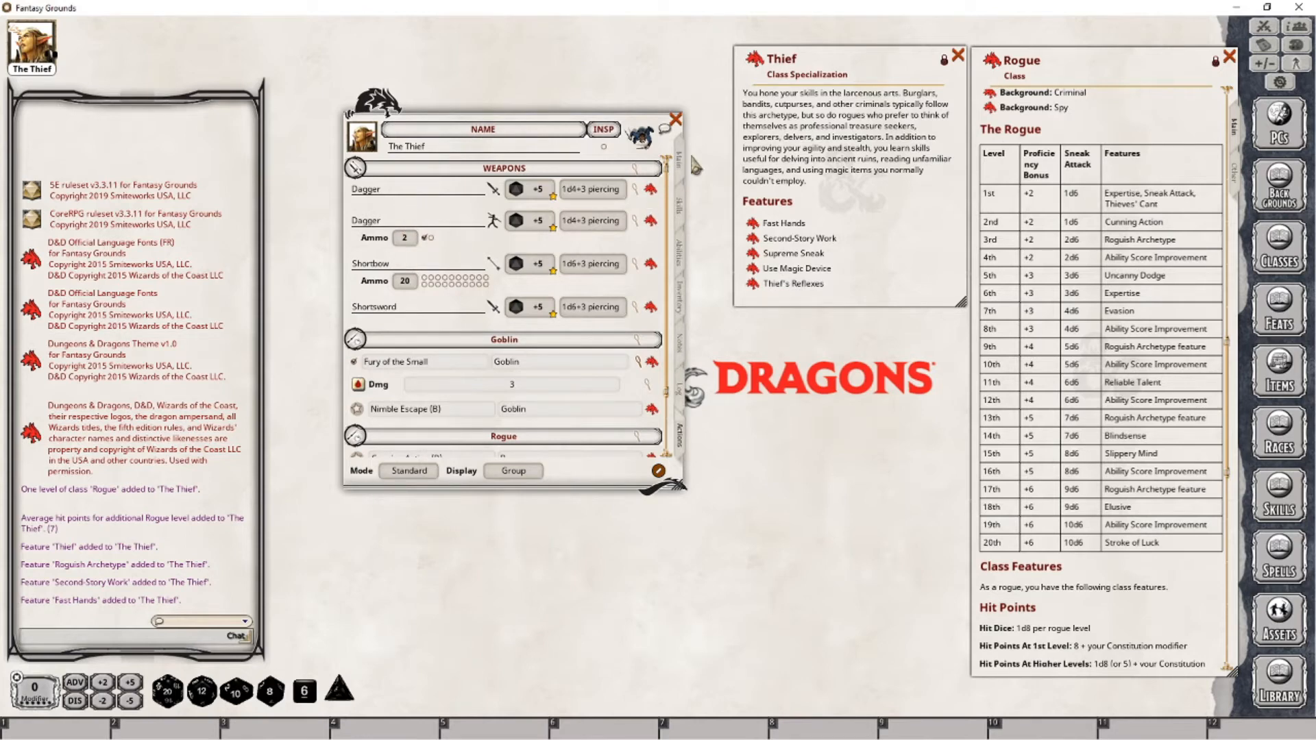
Step: Read the Cunning Action feature's description alongside Fast Hands, and close the Cunning Action window
left_click(681, 208)
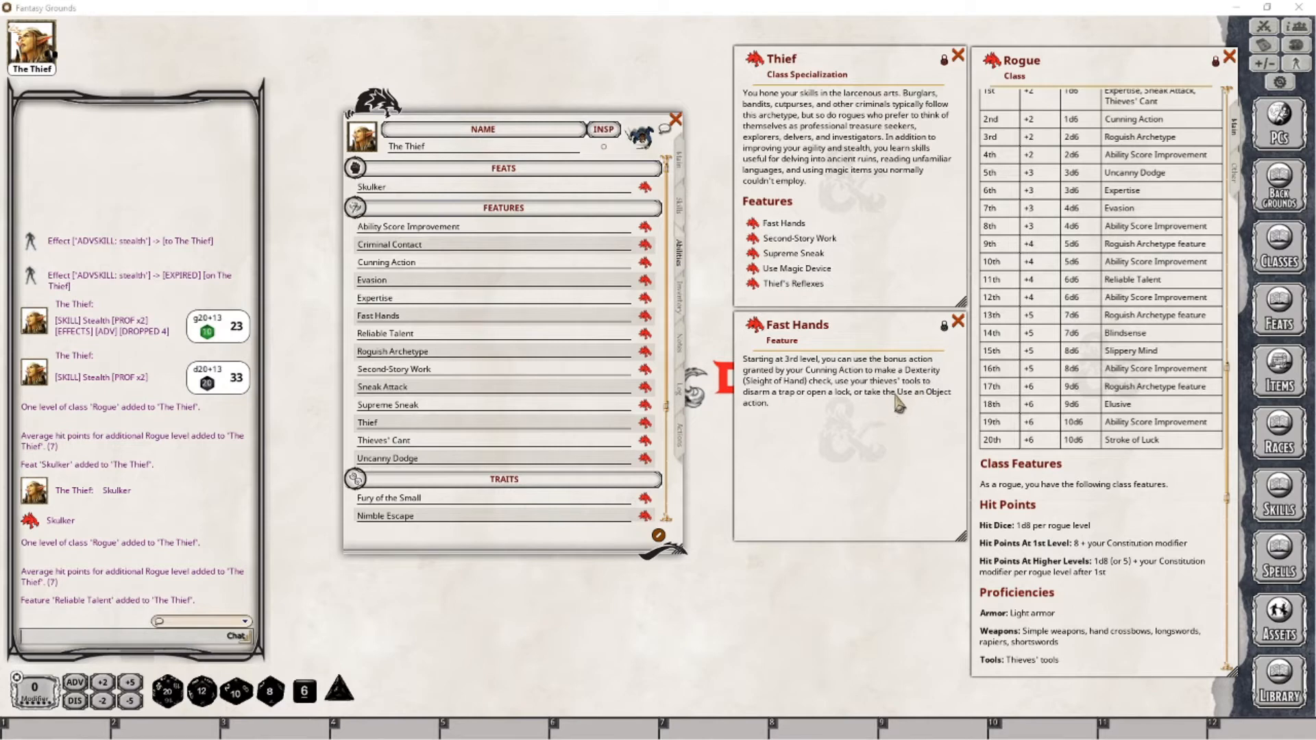
left_click(645, 266)
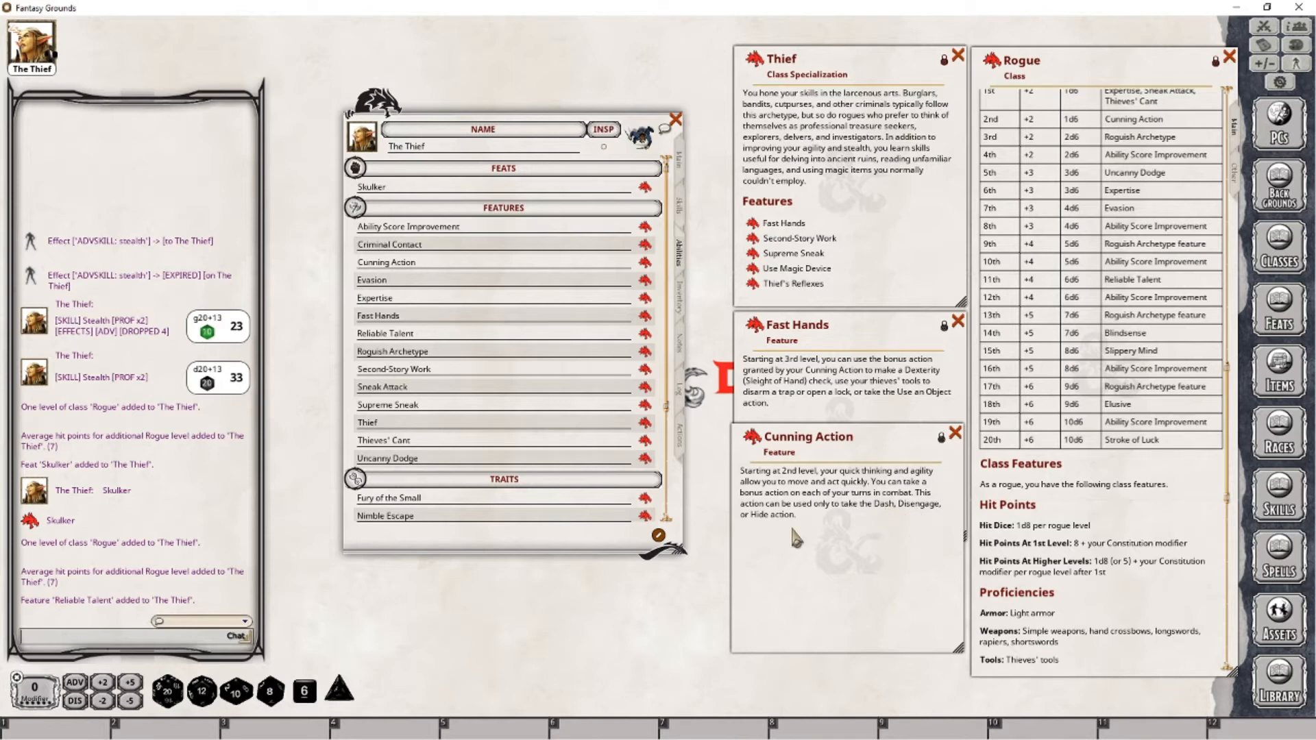
left_click(954, 435)
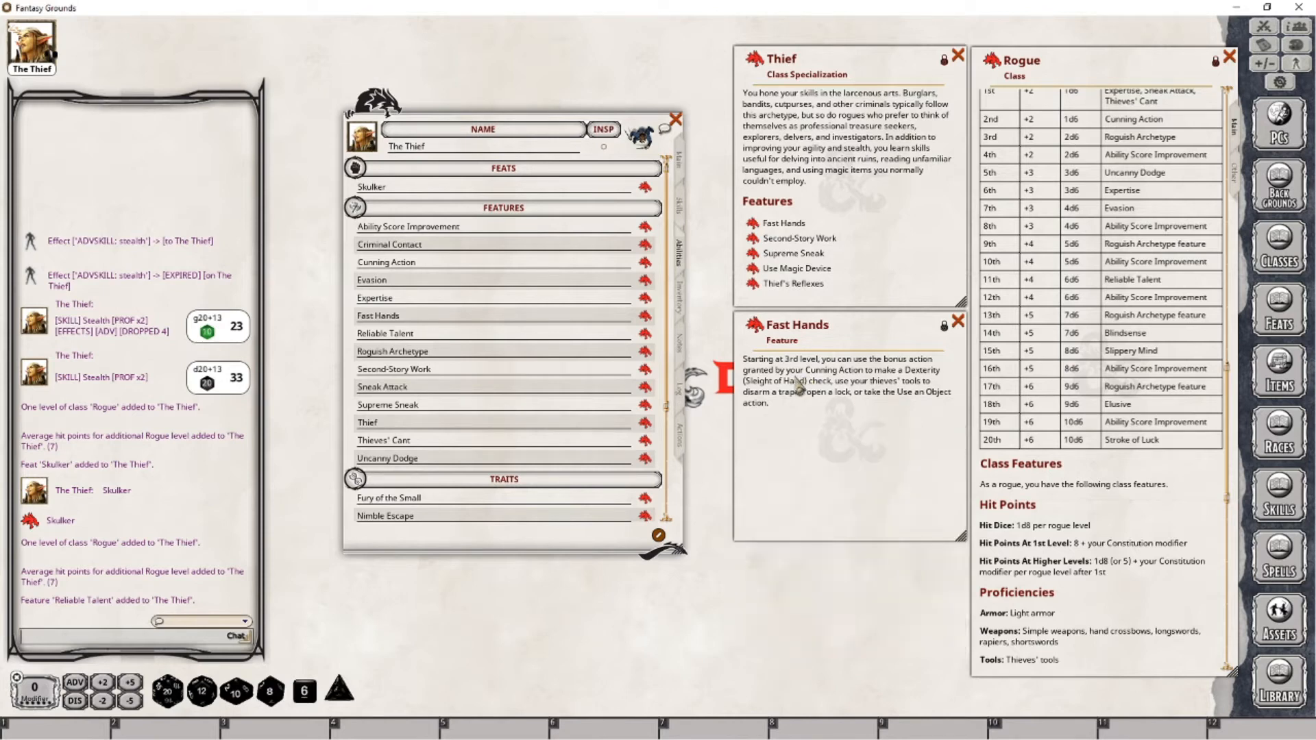
Step: Close the Fast Hands description, add a fourth Rogue level to The Thief, and raise the Dexterity score to 19
left_click(958, 321)
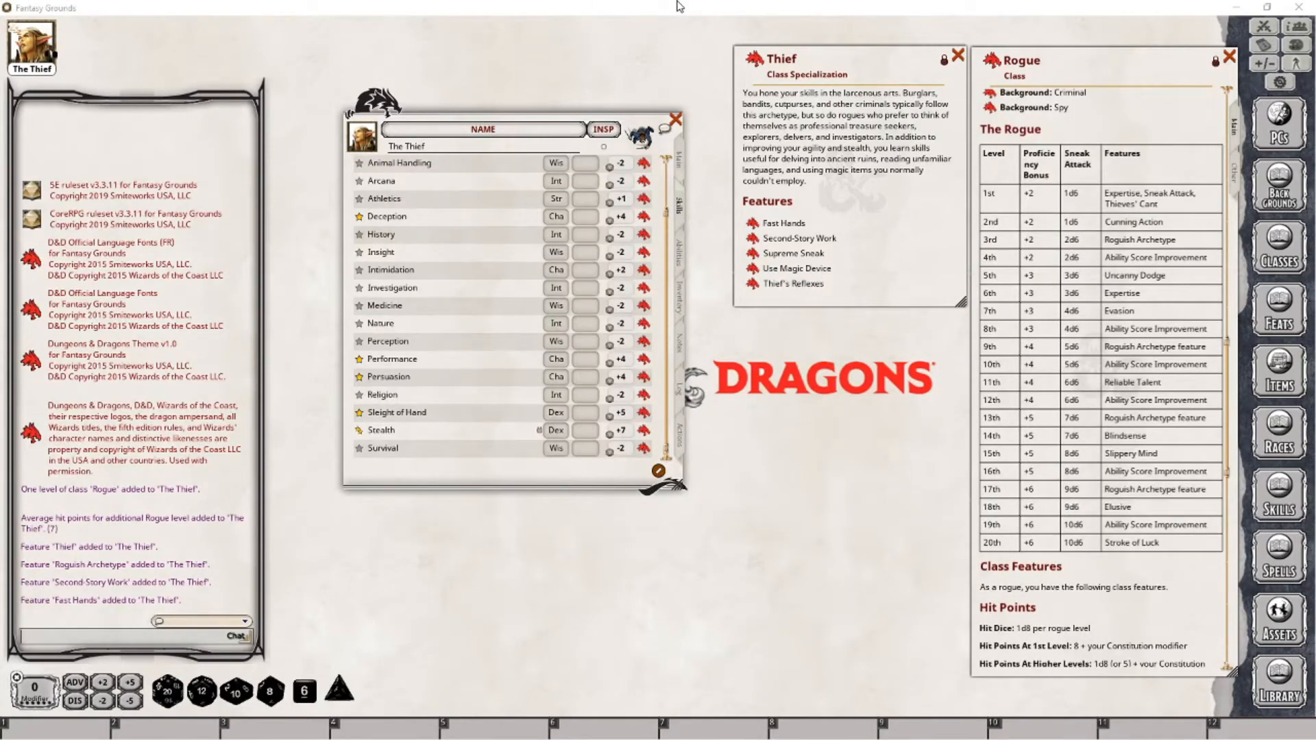
left_click(680, 175)
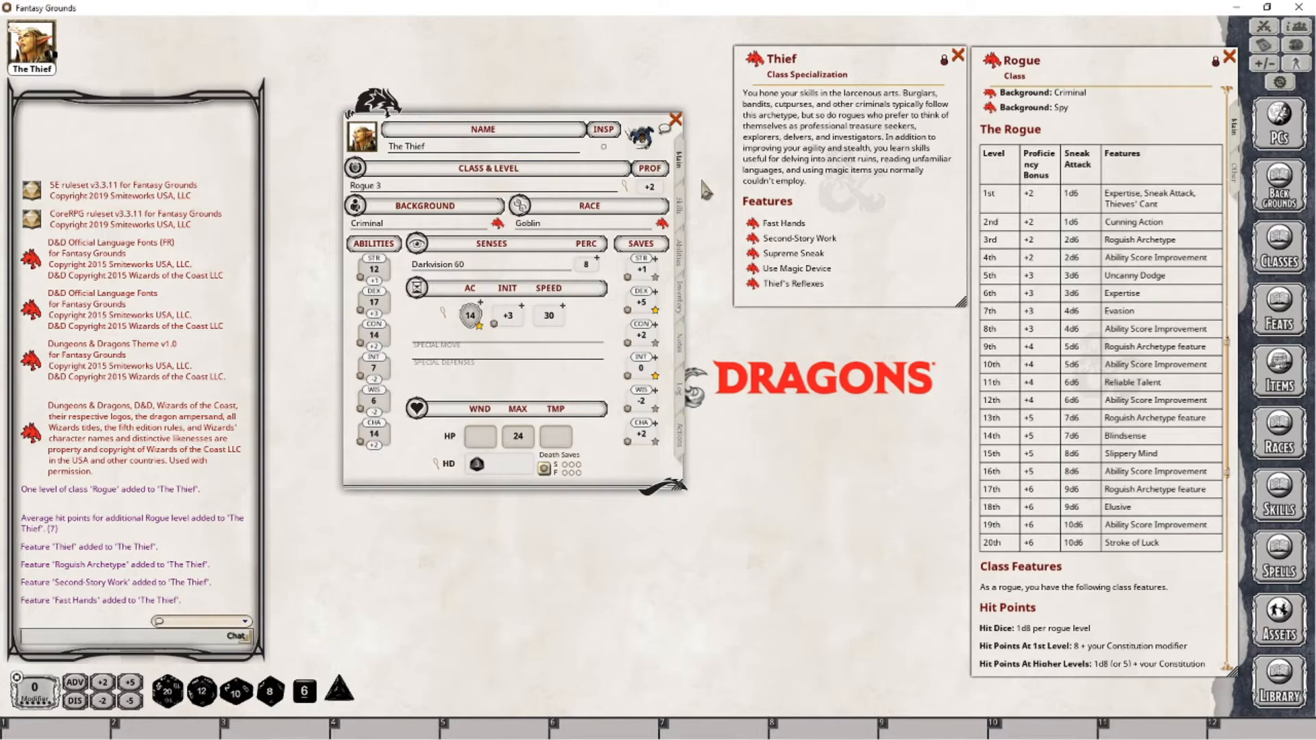
left_click(625, 186)
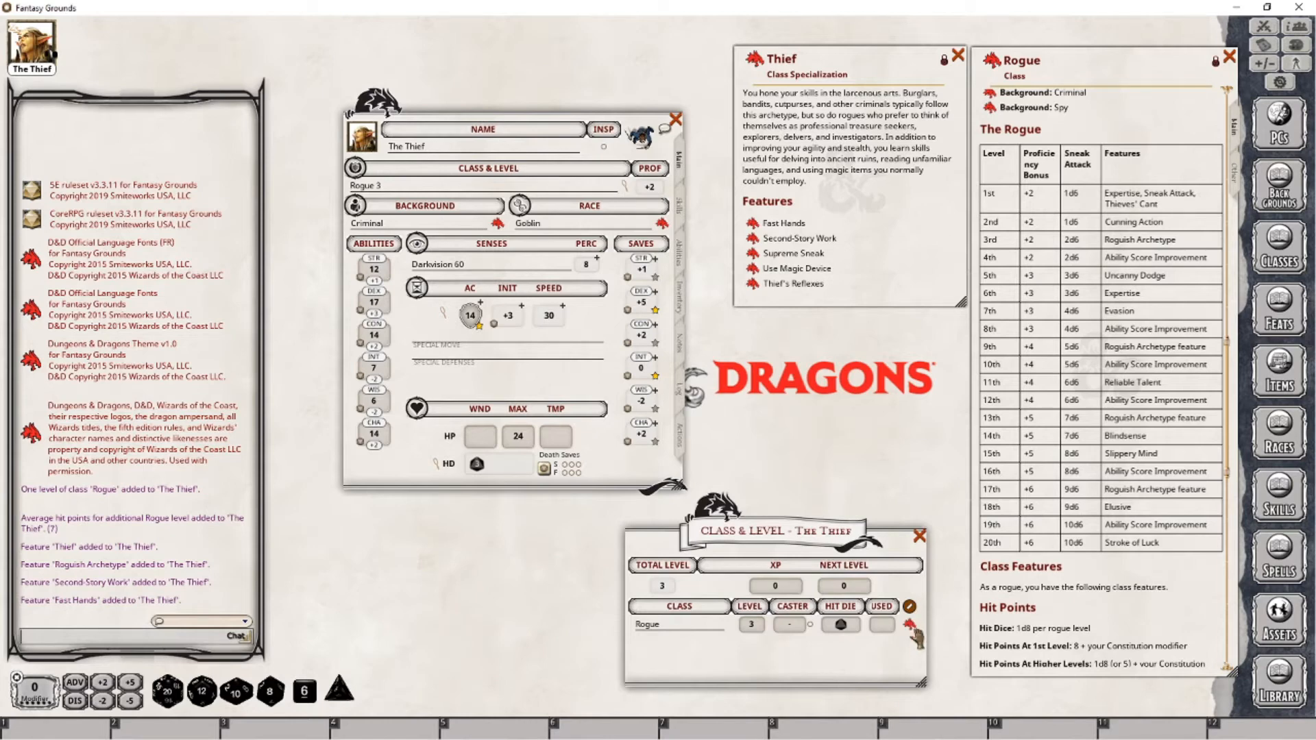
left_click_drag(713, 641, 691, 629)
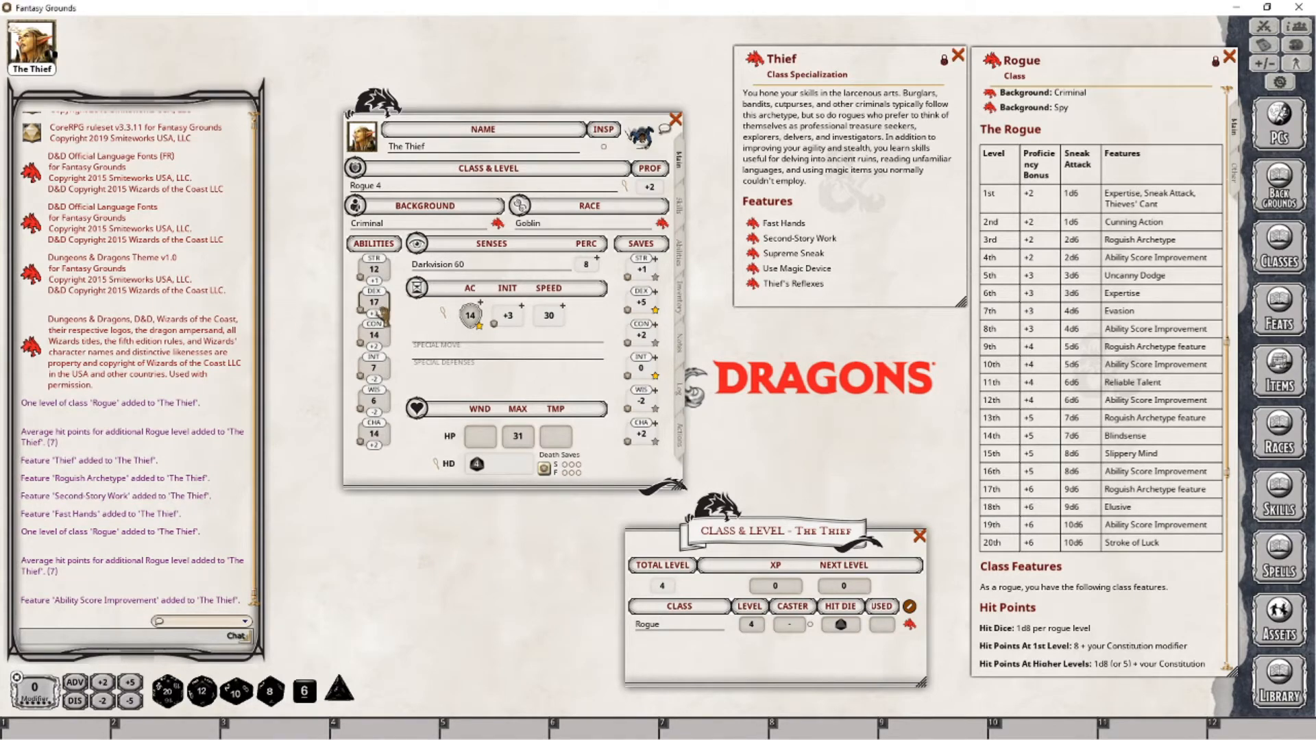
scroll(382, 314, "up", 2)
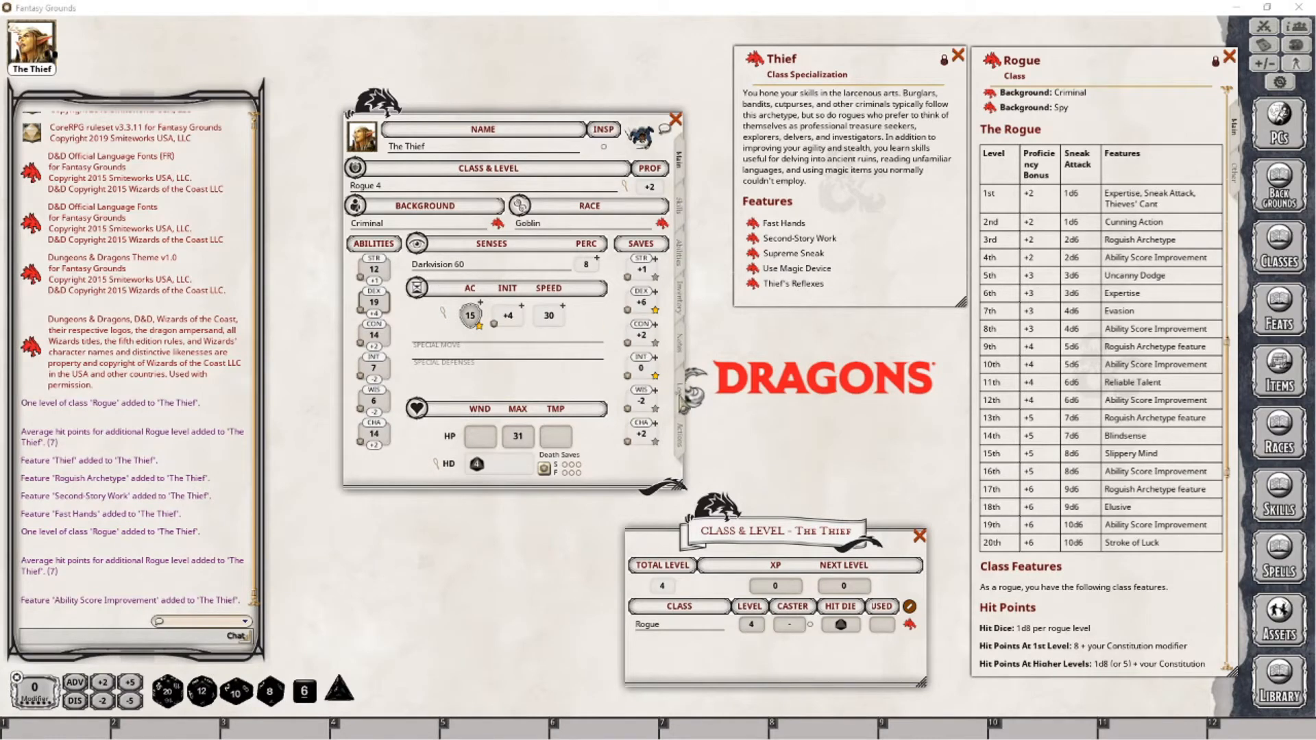
Step: Examine The Thief's skill totals against the Dexterity score, including Acrobatics, Sleight of Hand and Stealth
left_click(680, 205)
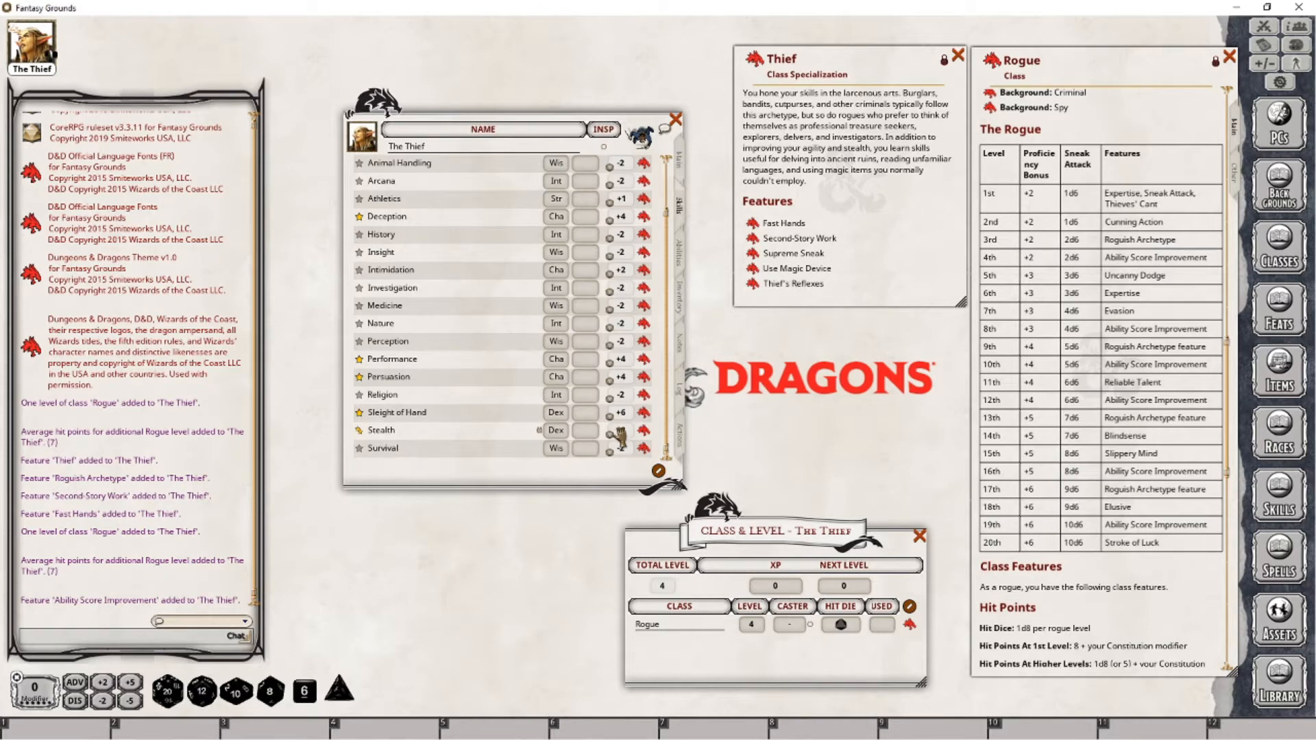
left_click(678, 159)
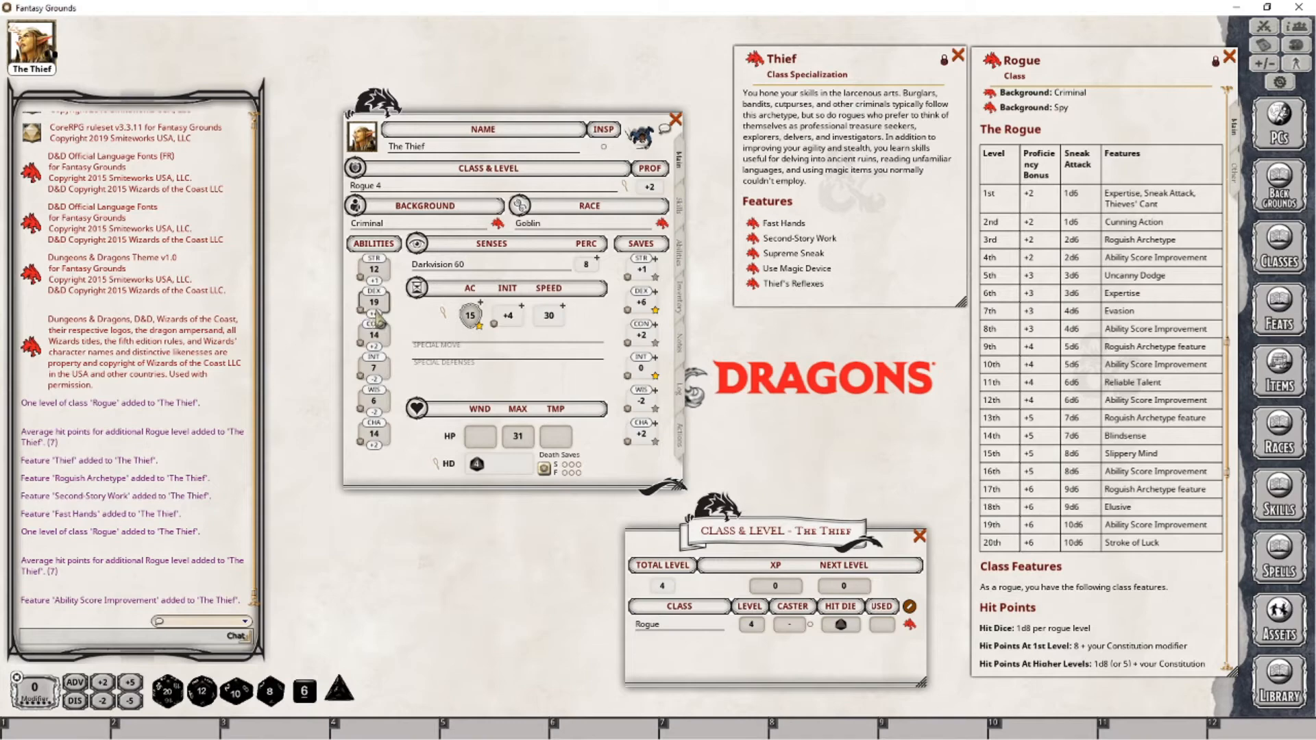
left_click(681, 207)
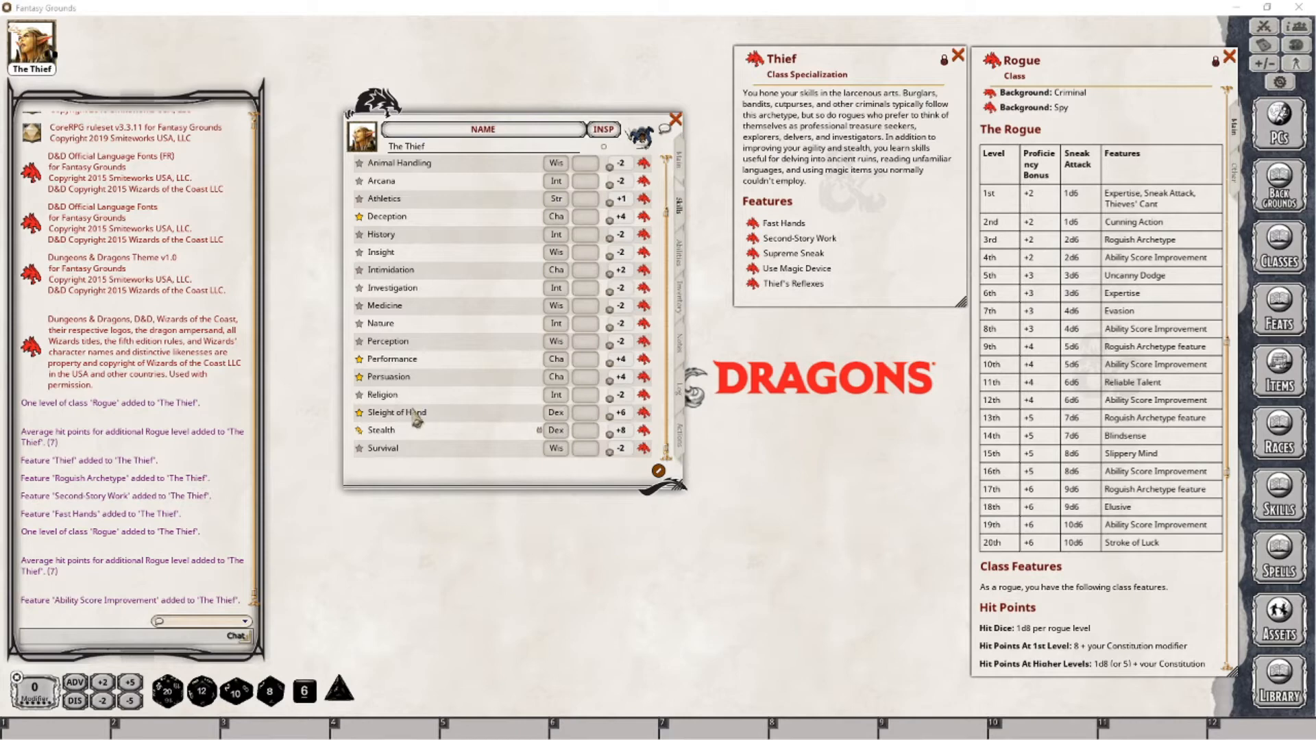
scroll(670, 423, "up", 3)
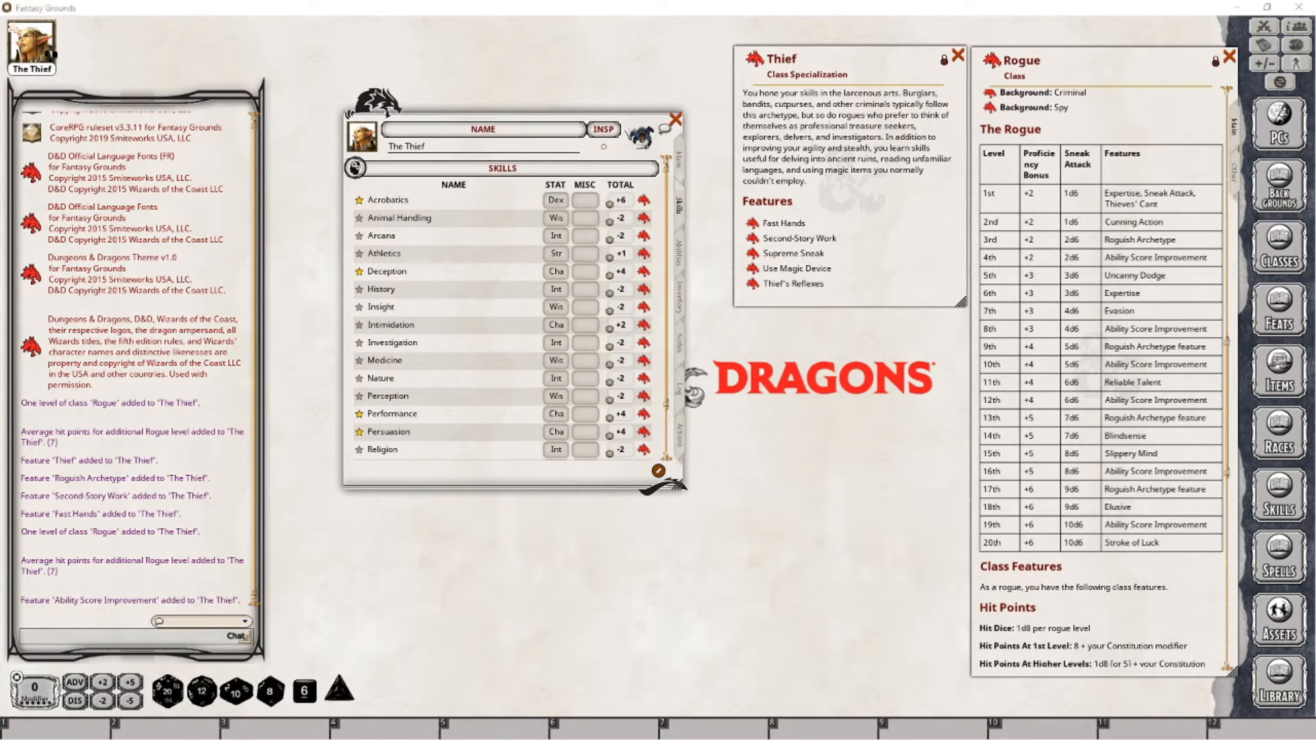
scroll(503, 308, "down", 3)
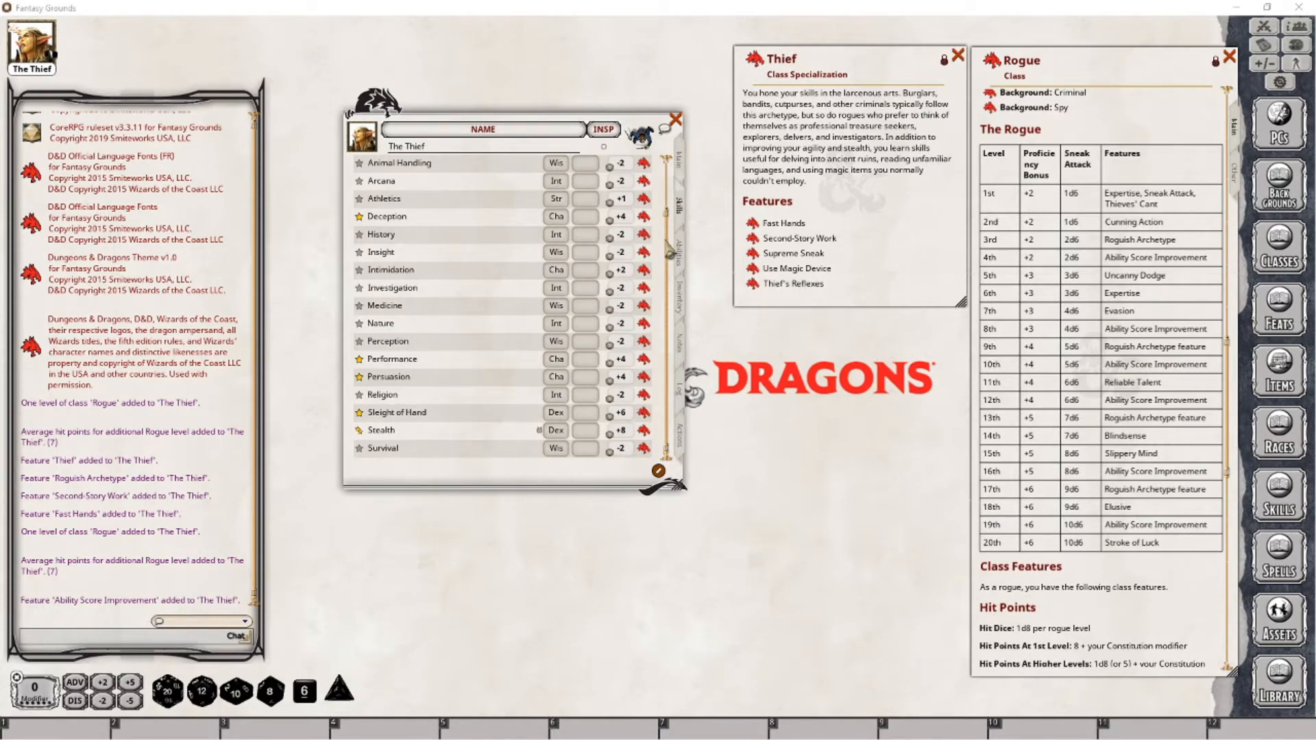
Step: Read the Second-Story Work feature's description, and check it against The Thief's actions and main statistics
left_click(679, 252)
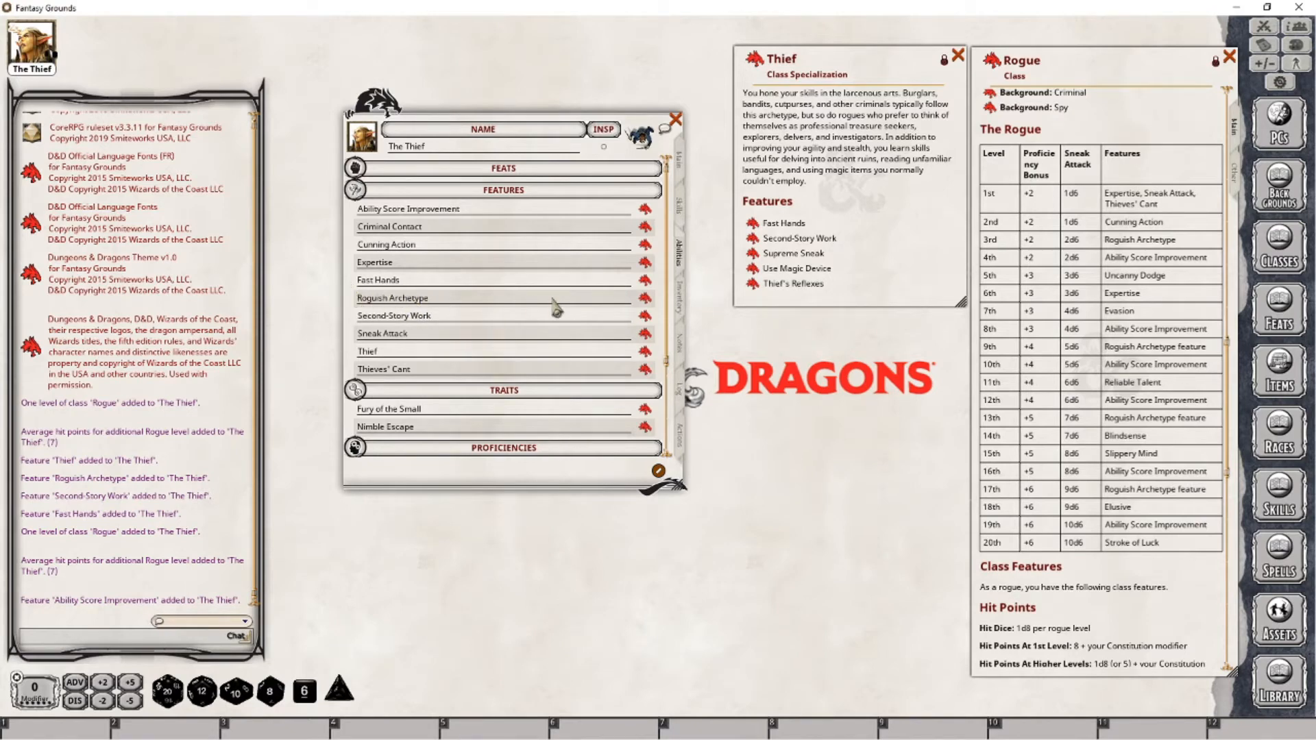
left_click(647, 320)
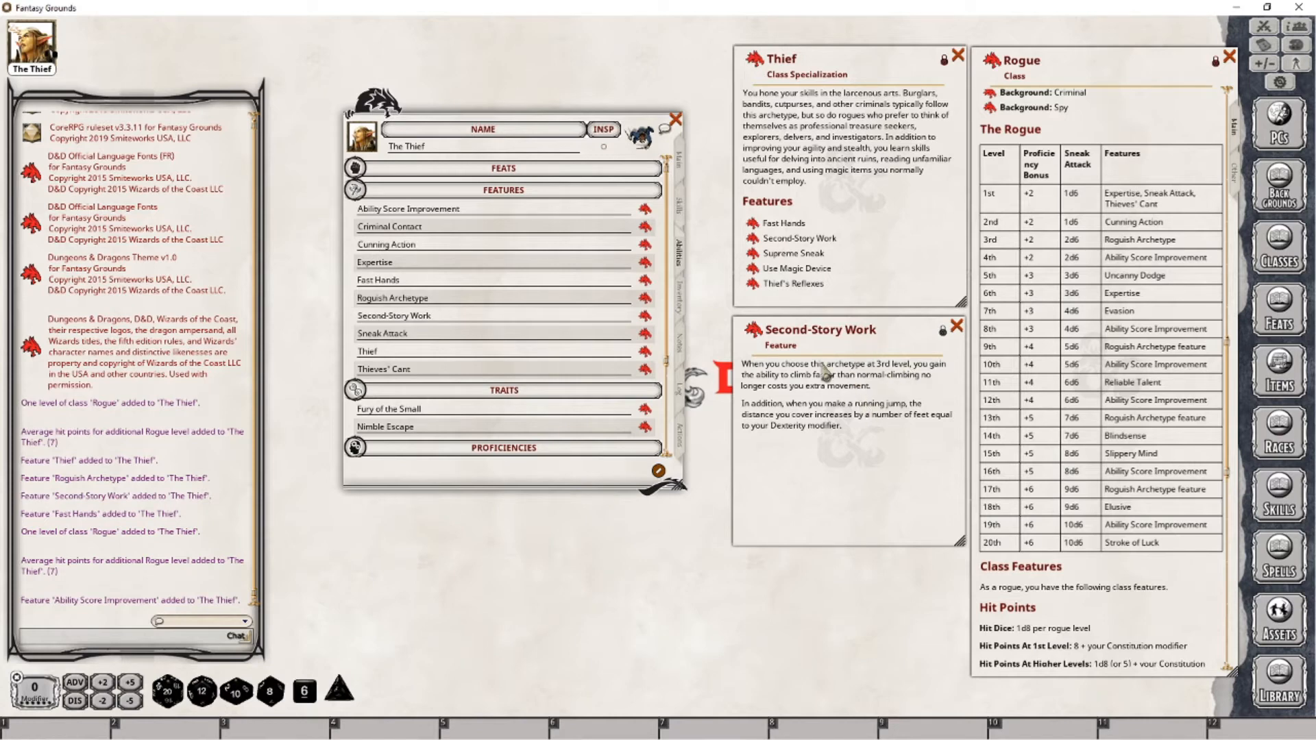
left_click(680, 436)
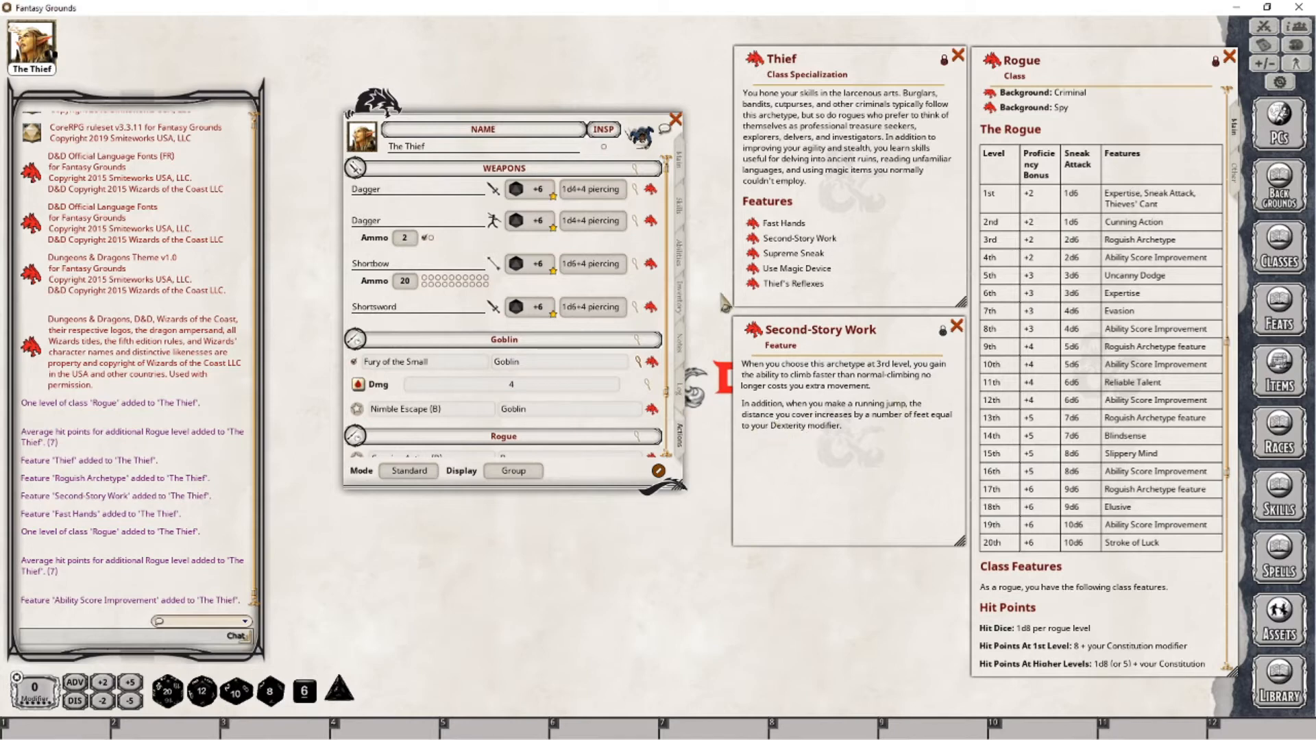
left_click(680, 161)
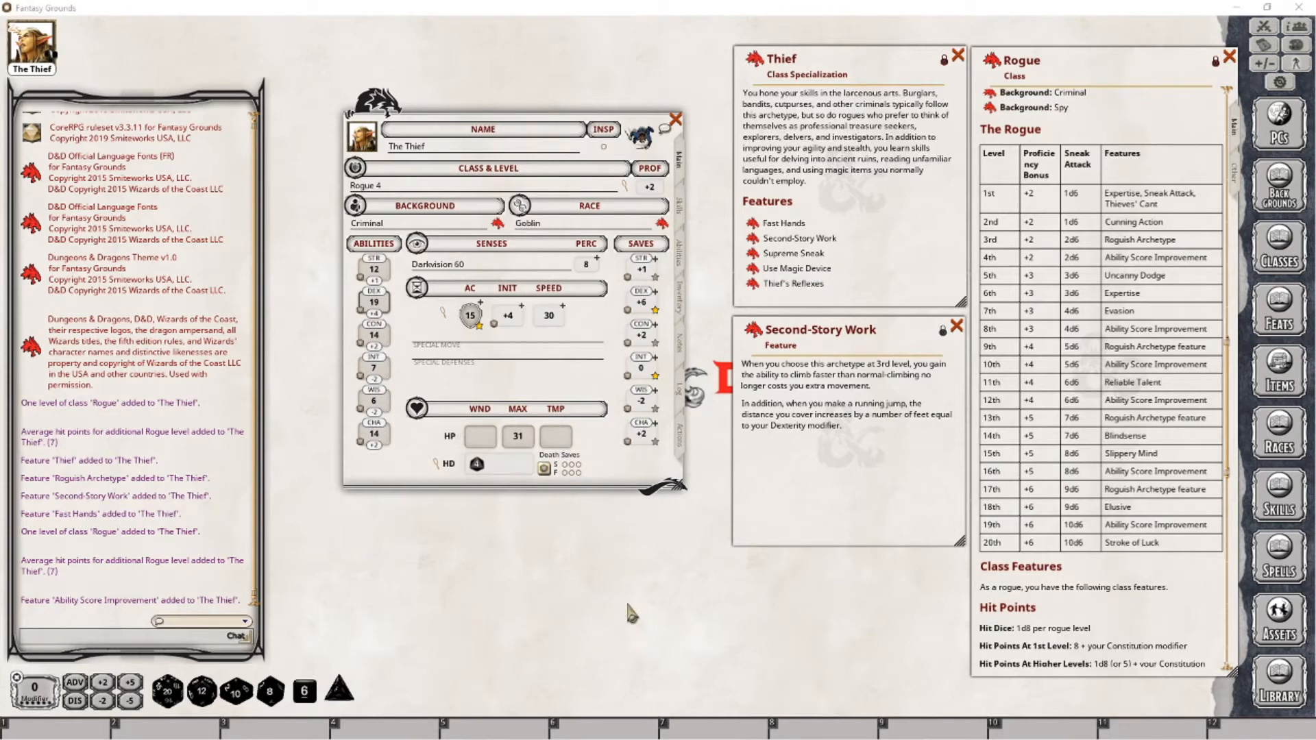
left_click(681, 439)
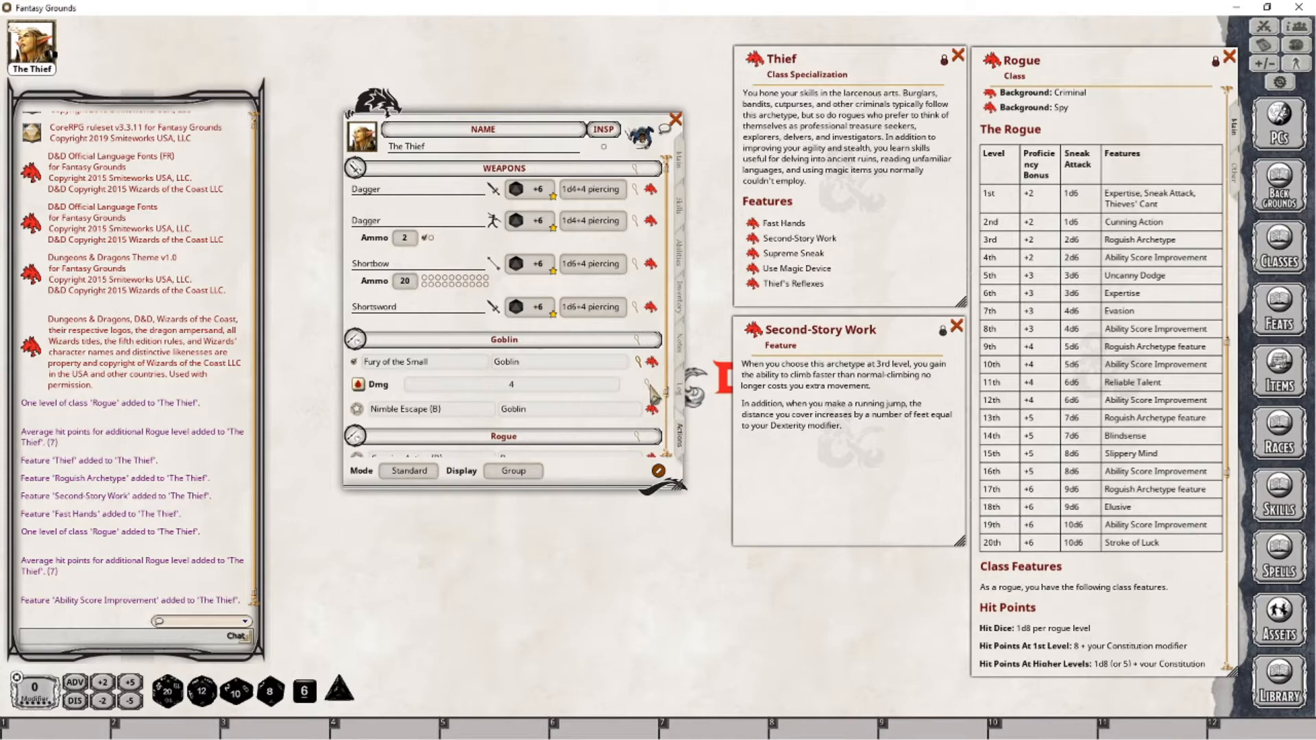
Step: Collapse the Fury of the Small and Sneak Attack details in the actions, and make the character sheet taller
left_click(648, 384)
left_click(781, 312)
left_click(638, 366)
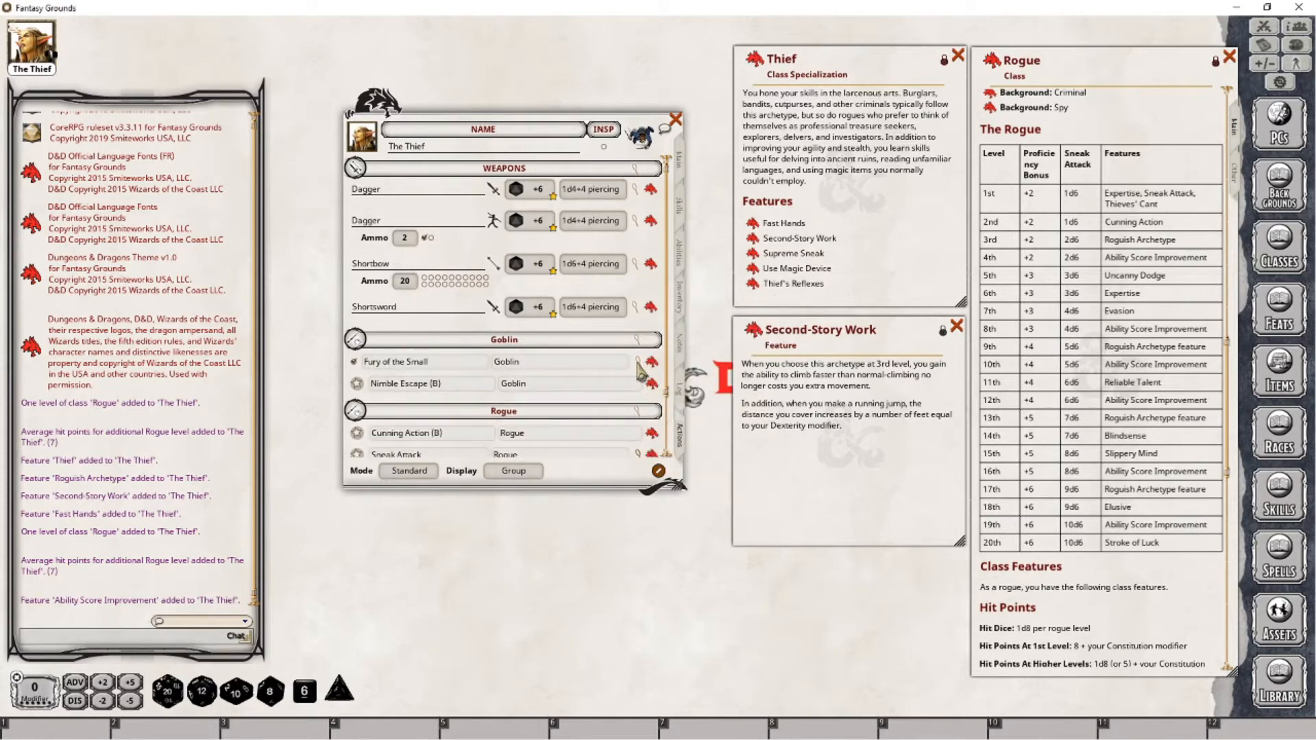
scroll(638, 372, "down", 2)
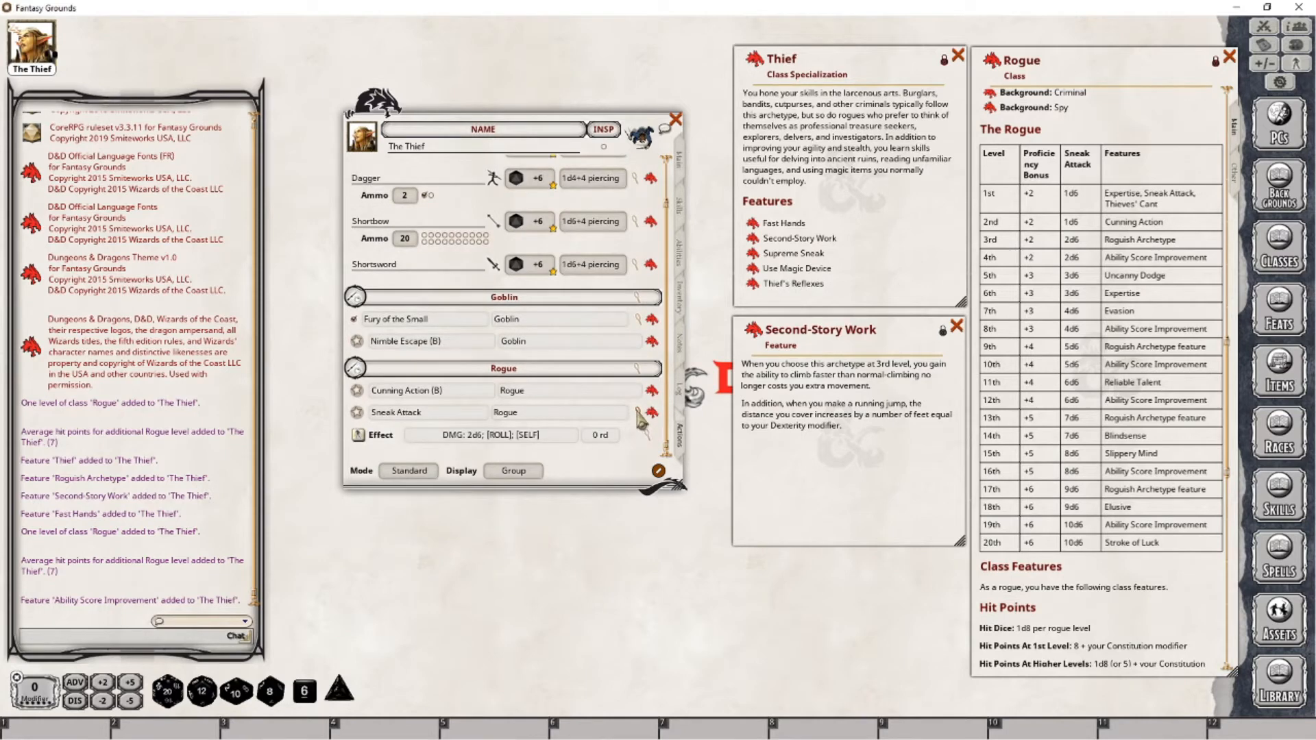
left_click_drag(606, 488, 607, 560)
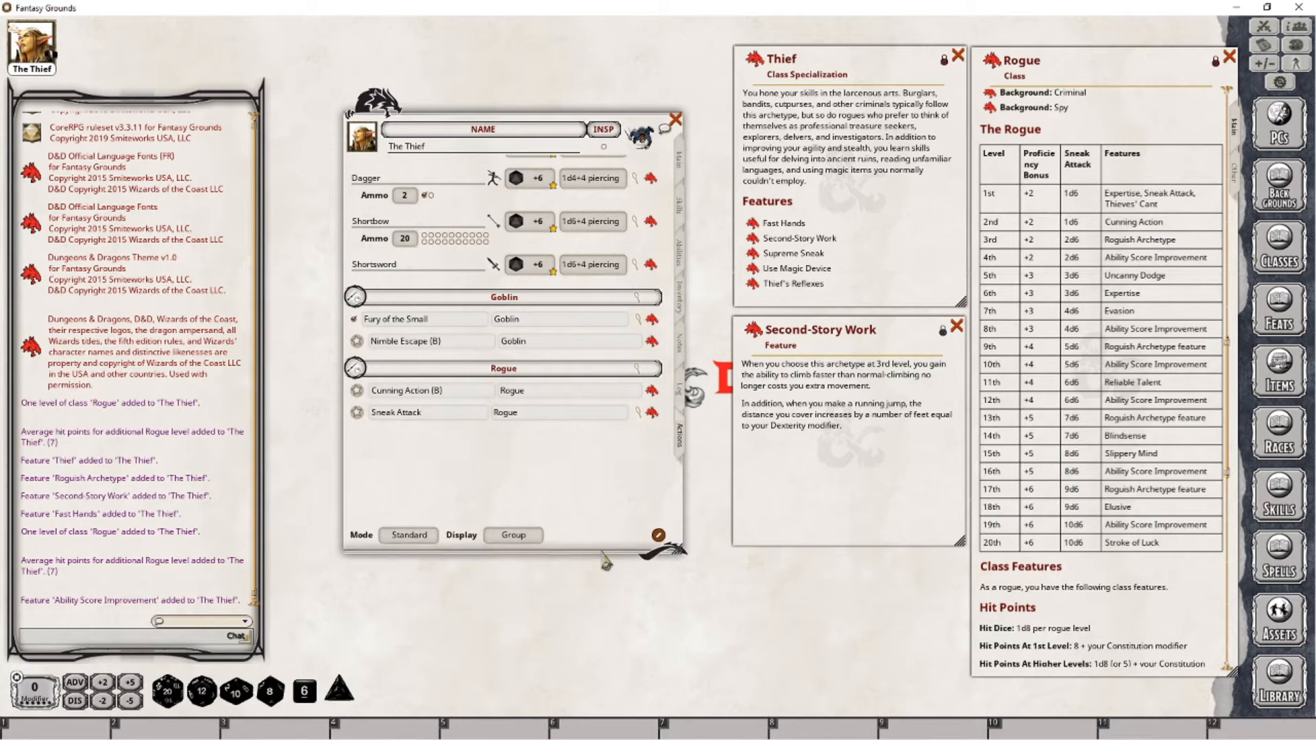
Step: Add the Second-Story Work feature to the character's actions and assign it to a group named Thief
left_click_drag(756, 331, 590, 466)
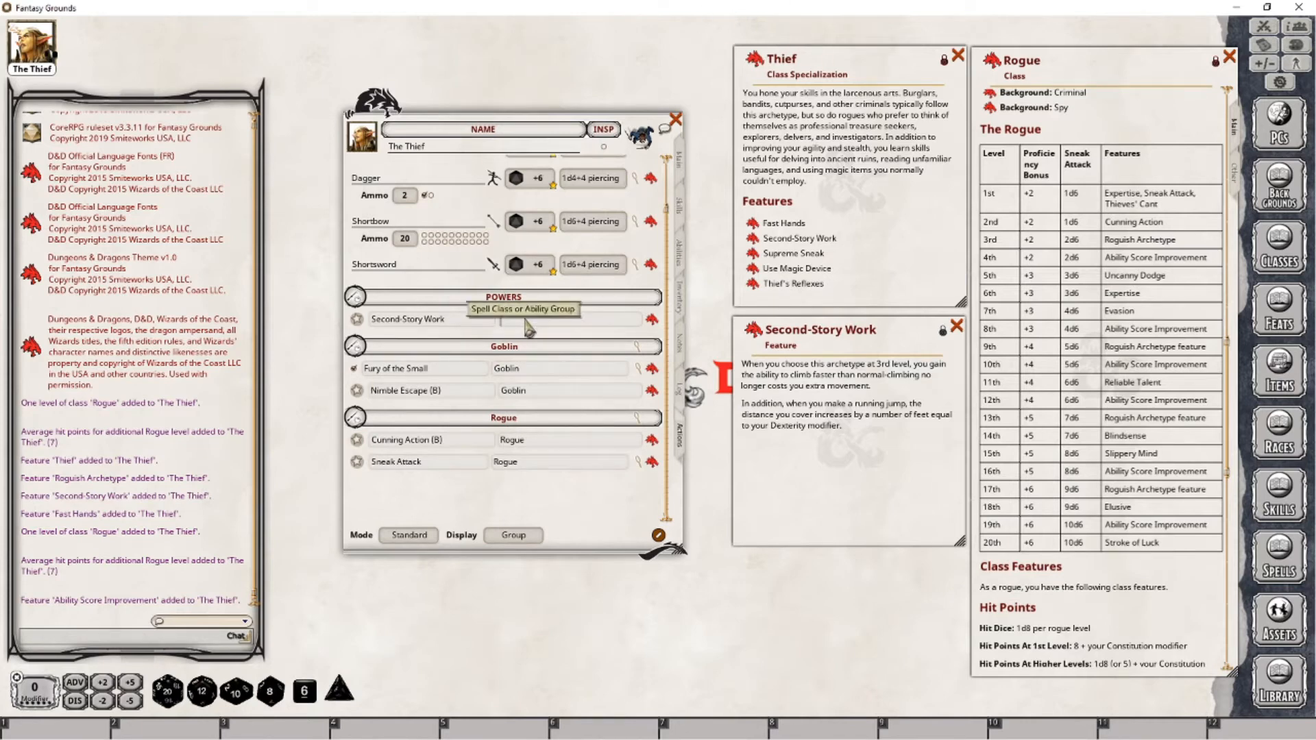
type("Thief")
key("Tab")
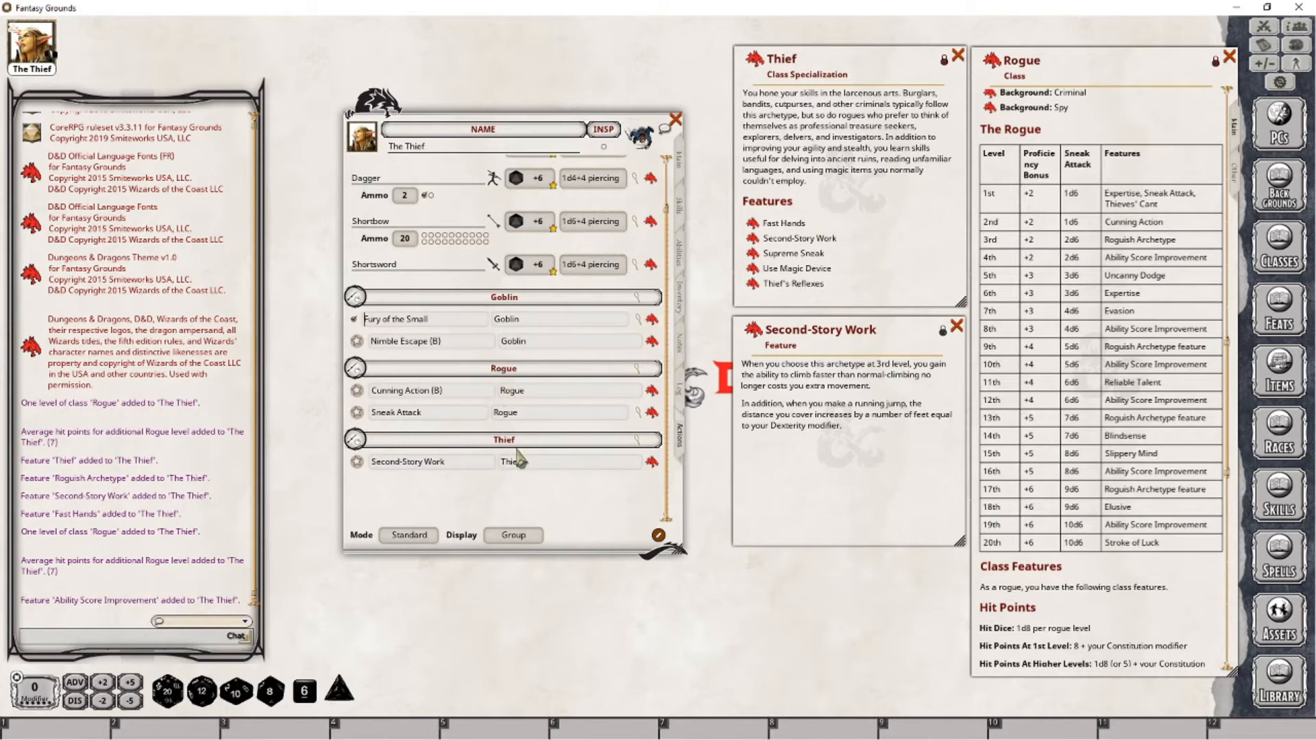
Step: Collapse and re-expand the Thief, Rogue and Goblin groups in the character's actions
left_click(355, 440)
left_click(355, 439)
left_click(355, 369)
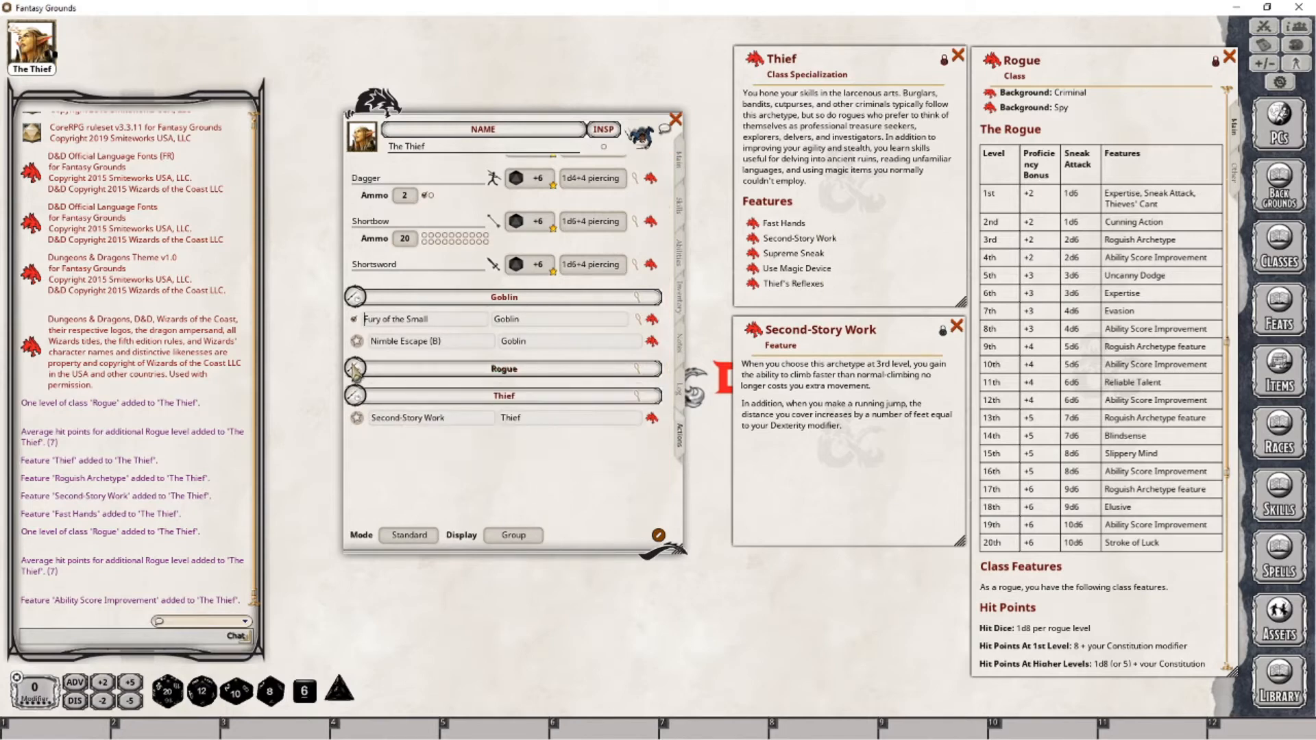
left_click(354, 369)
left_click(355, 298)
left_click(355, 298)
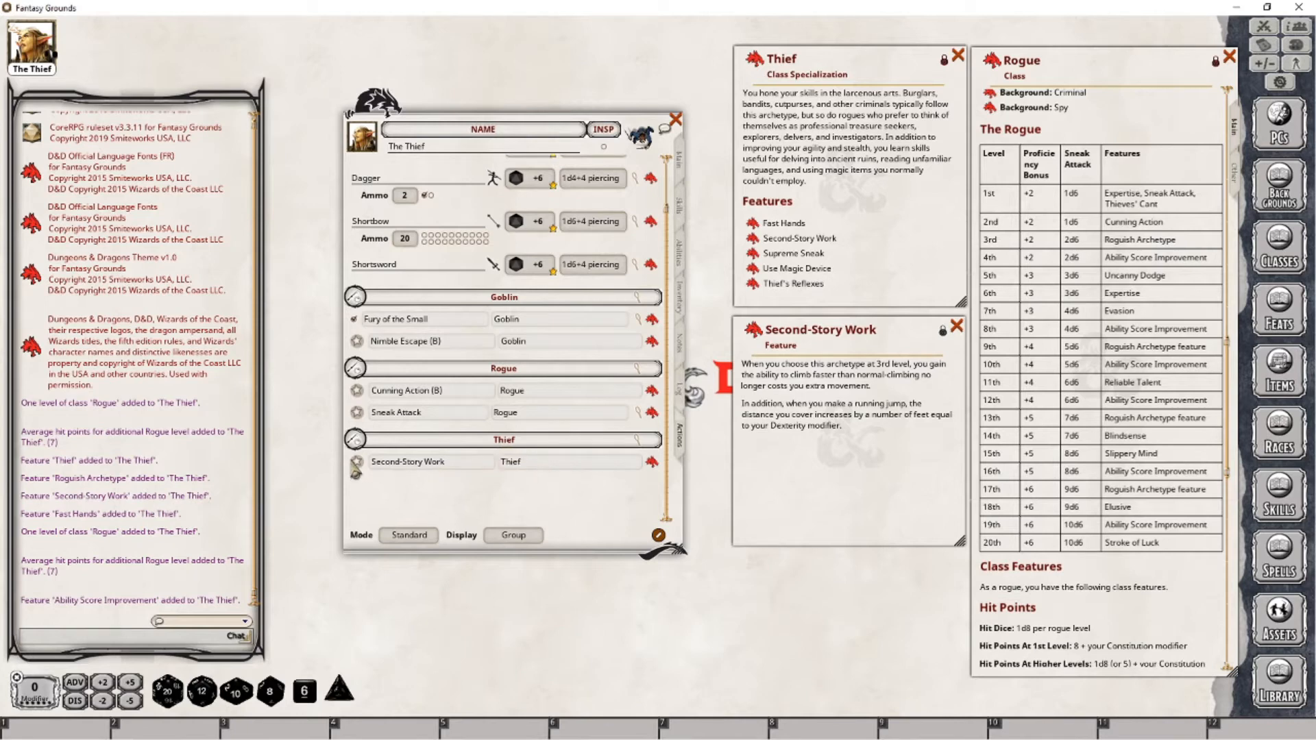
Step: Post the Second-Story Work action and a link to its description in the chat, and close the description window
left_click_drag(357, 463, 127, 603)
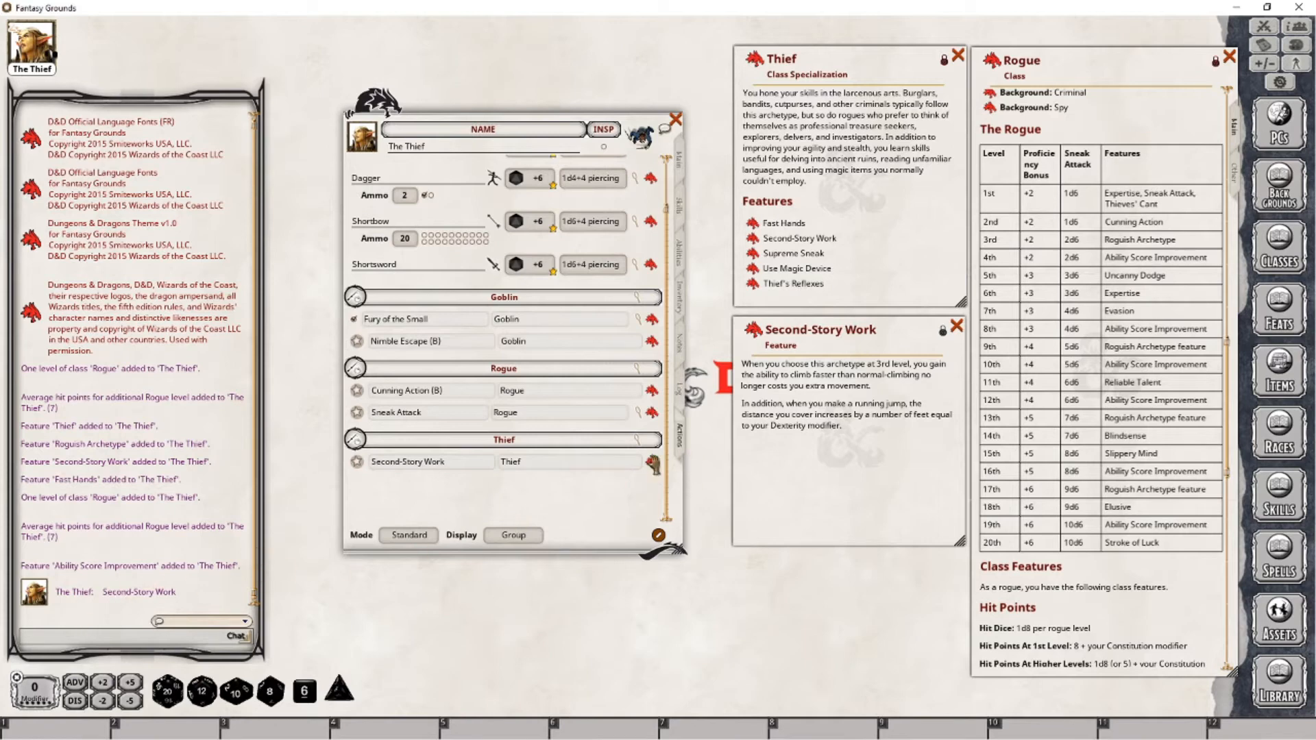
left_click_drag(651, 460, 183, 542)
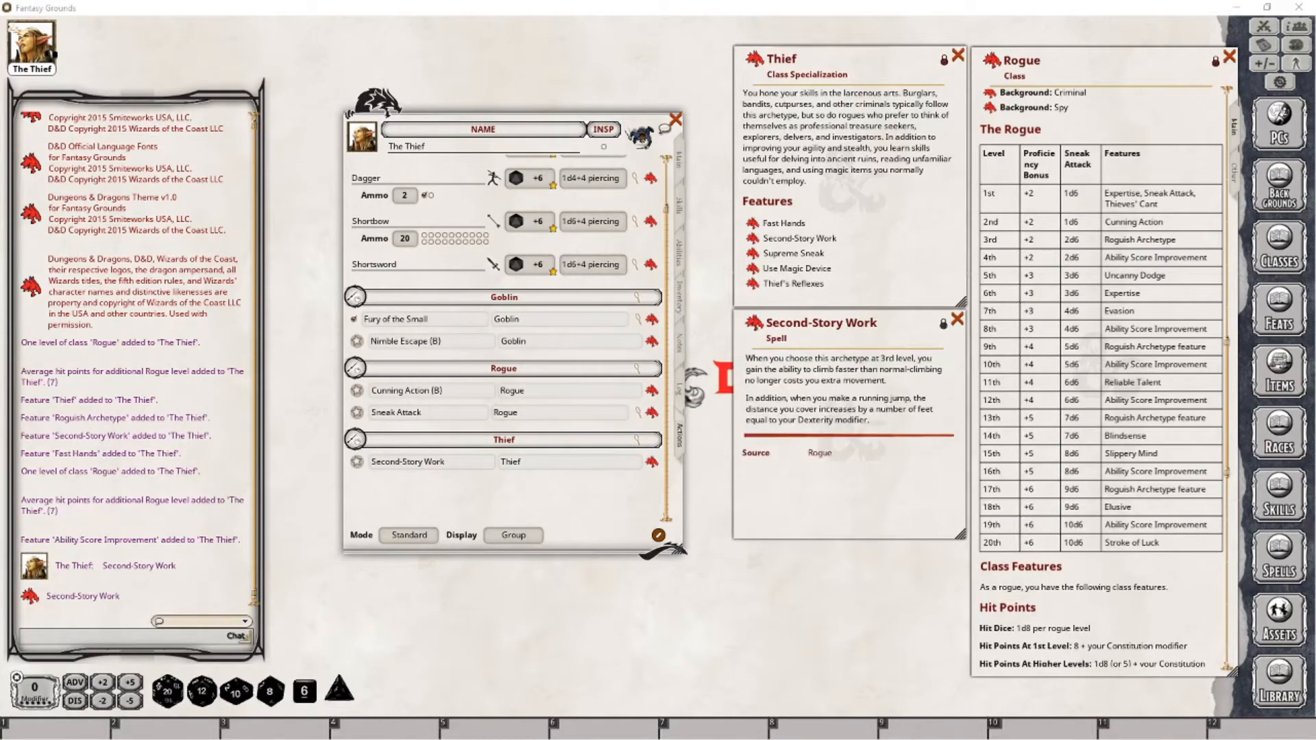
left_click(958, 320)
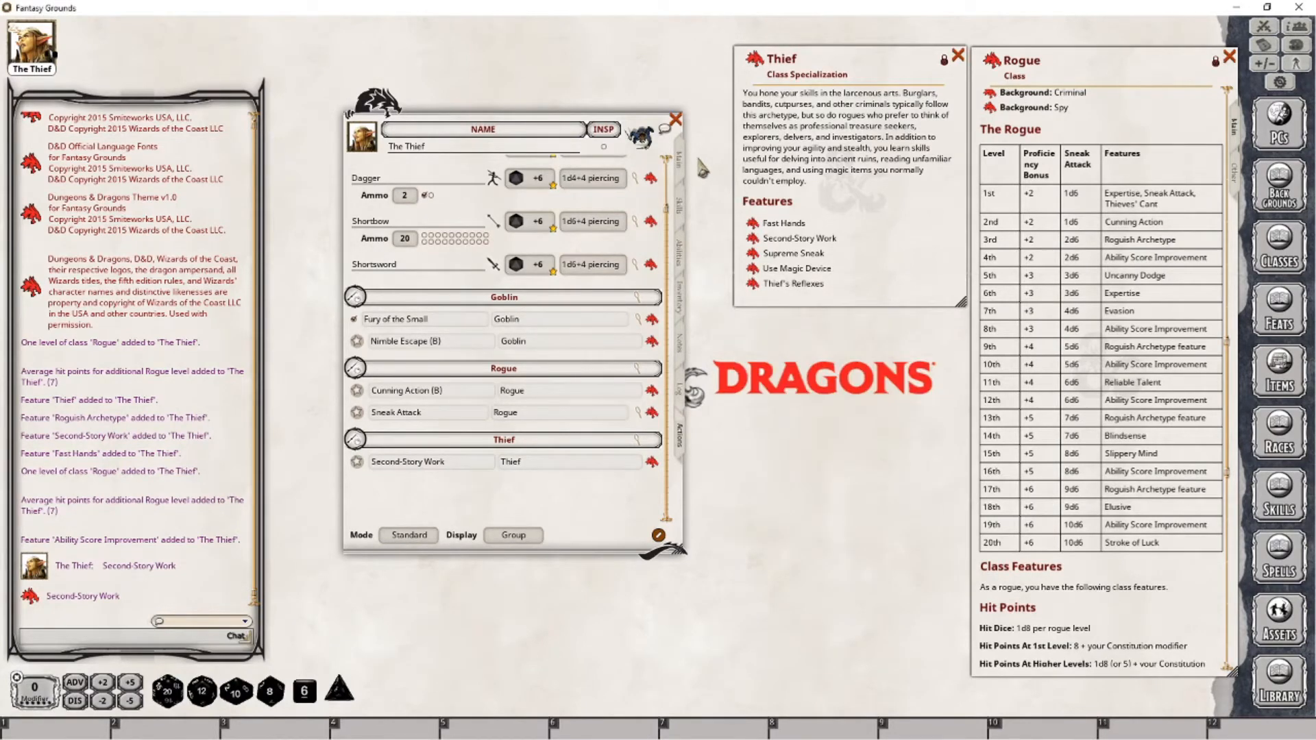
Step: Add a fifth Rogue level to The Thief and review the skill totals
left_click(680, 162)
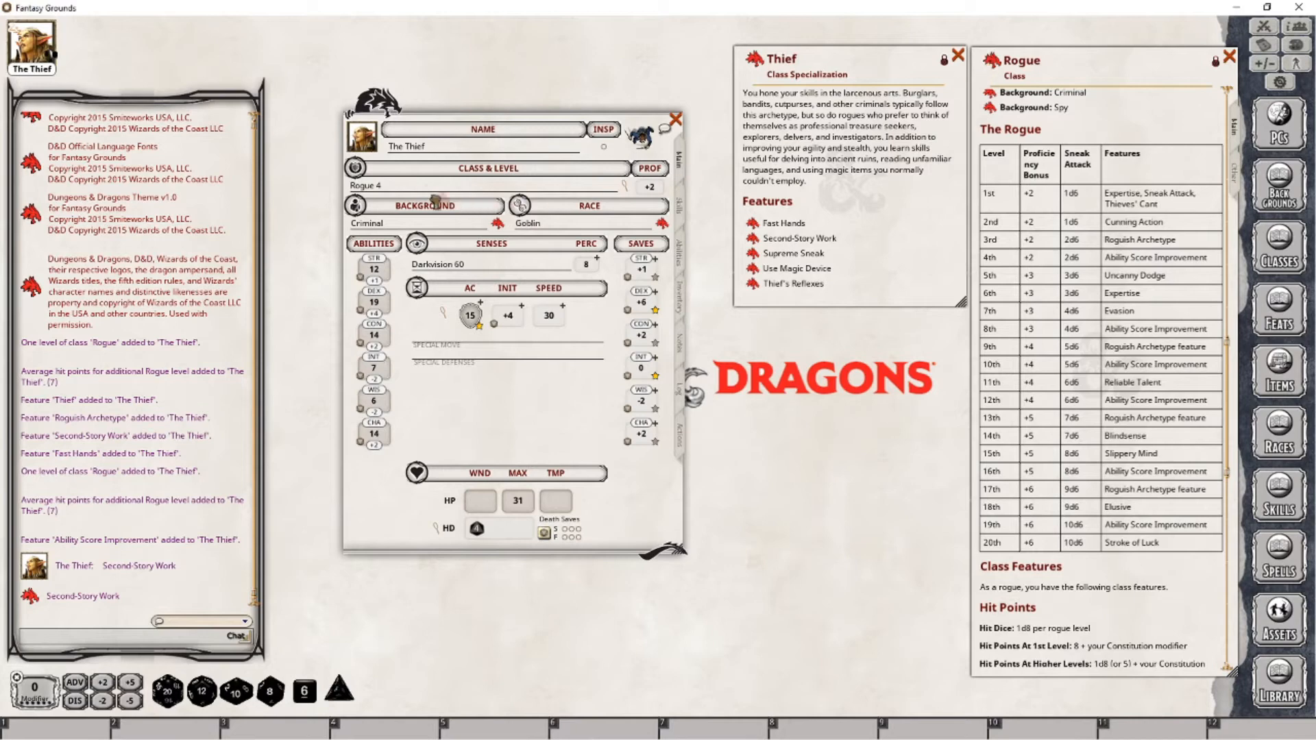
left_click_drag(418, 190, 418, 191)
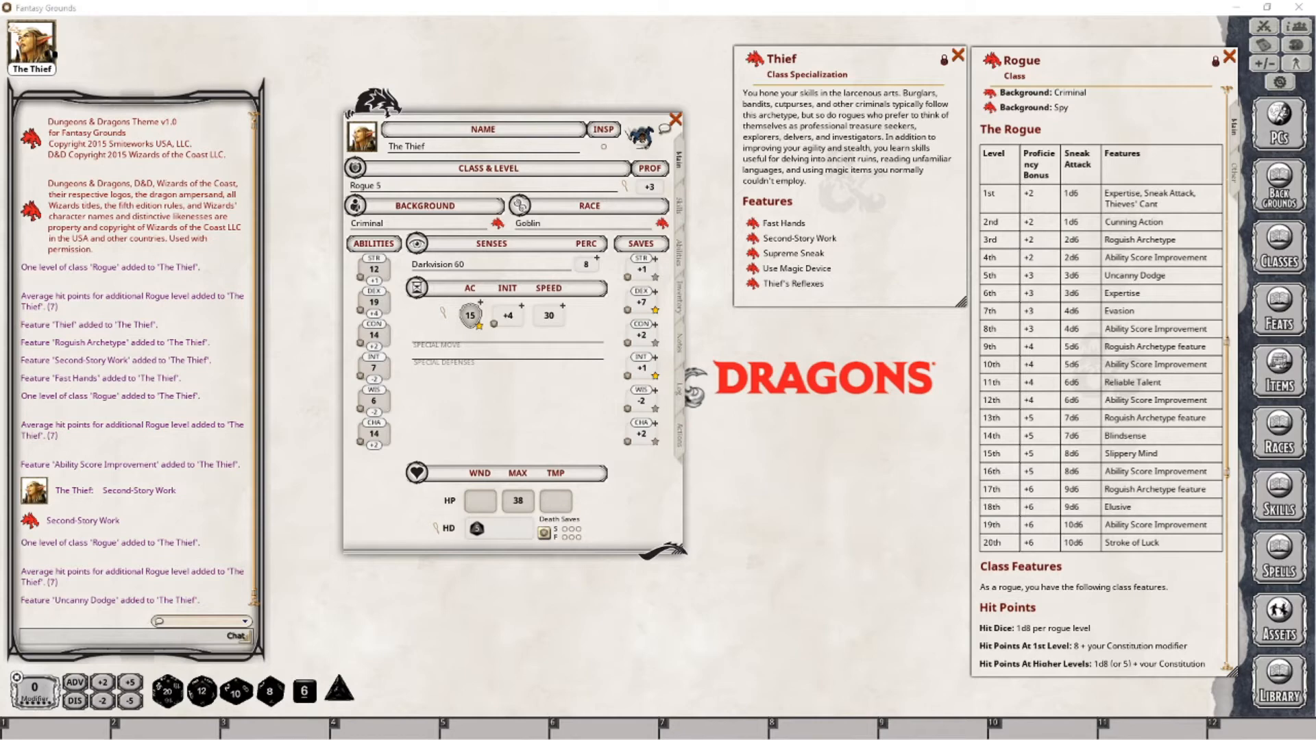
left_click(679, 206)
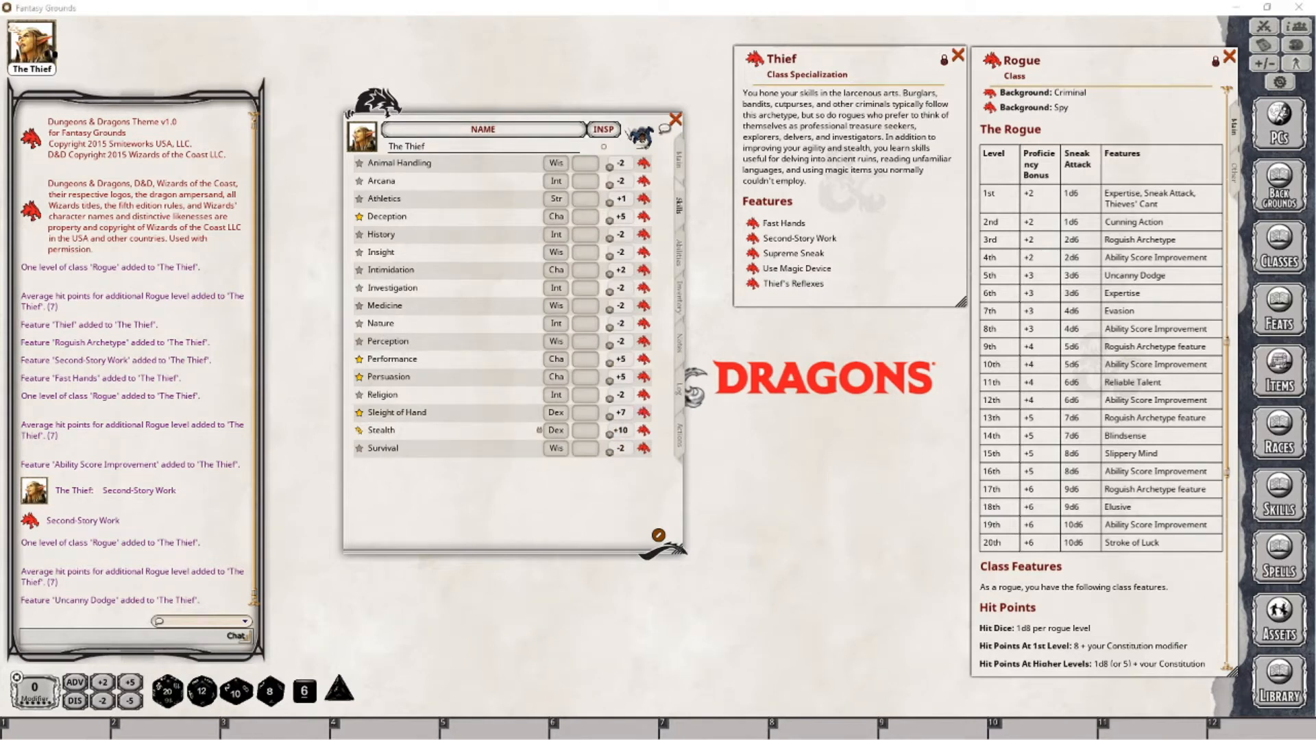
left_click(680, 163)
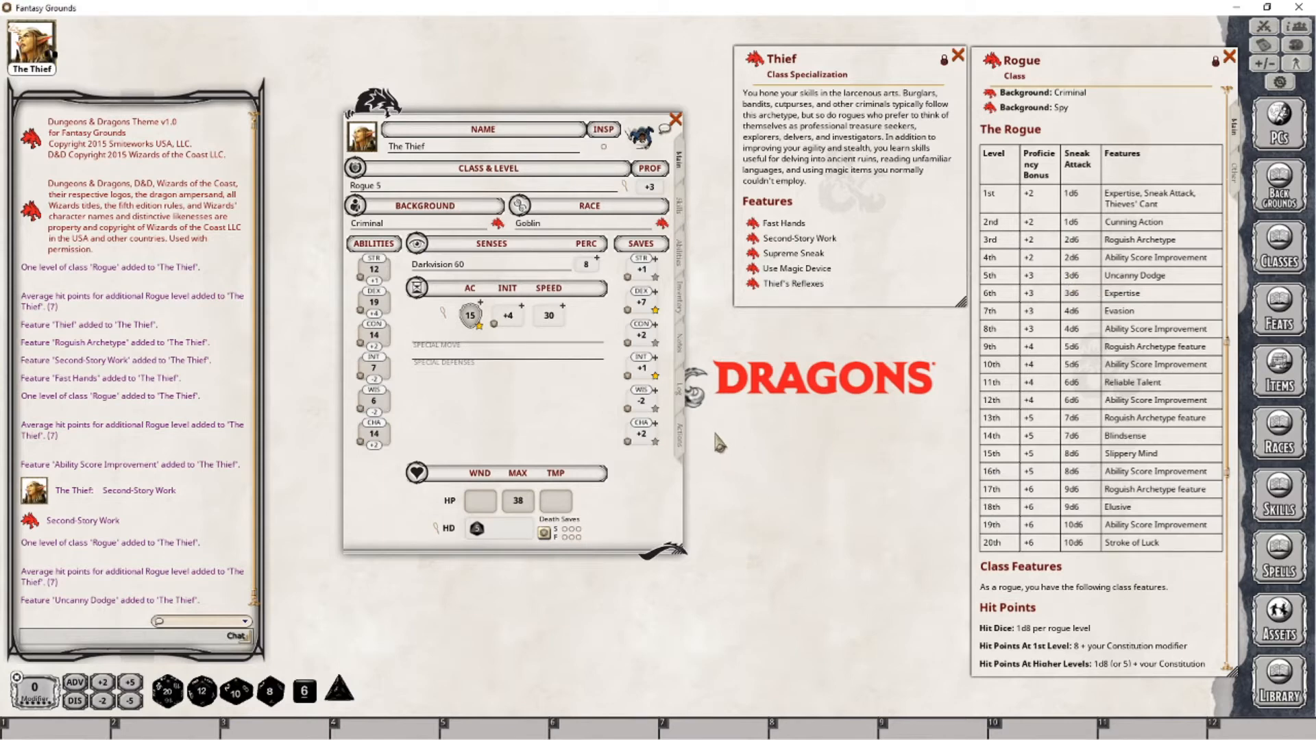
Step: Set the Sneak Attack effect to DMG: 3d6 in the character's actions, and close the effect window
left_click(680, 436)
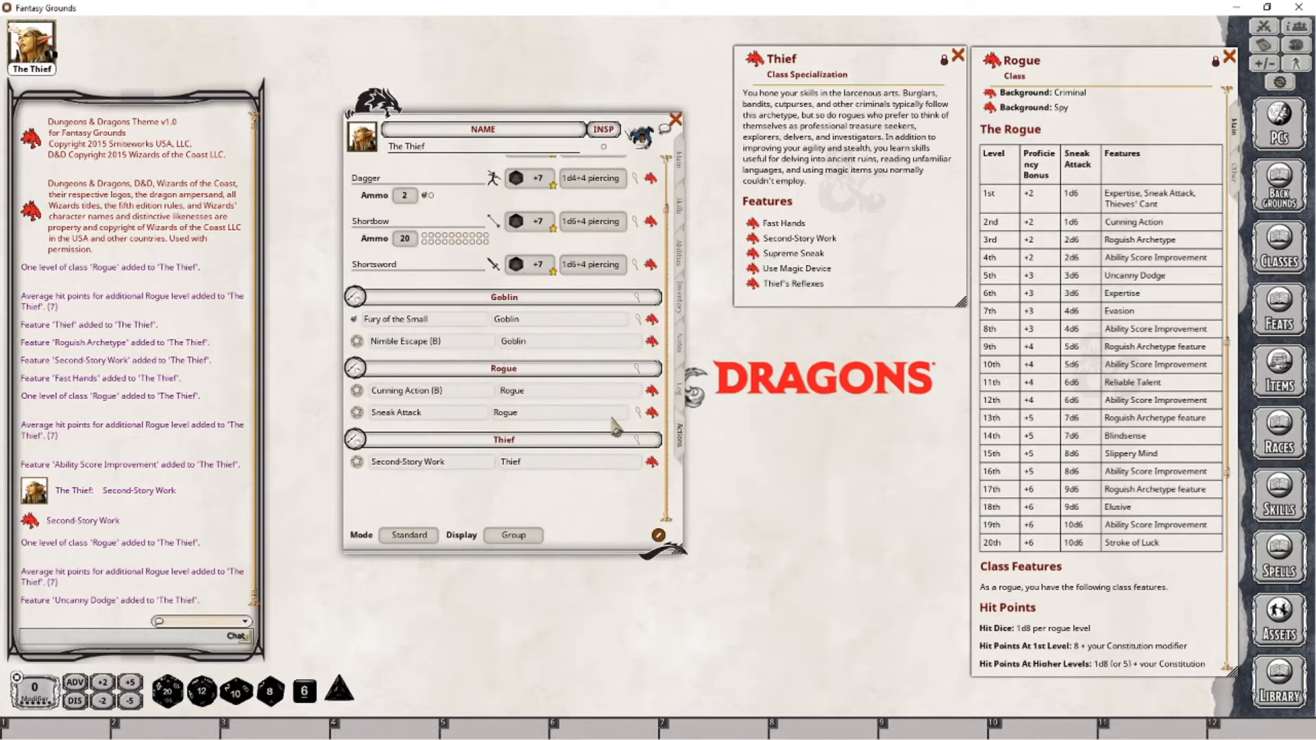
left_click(637, 413)
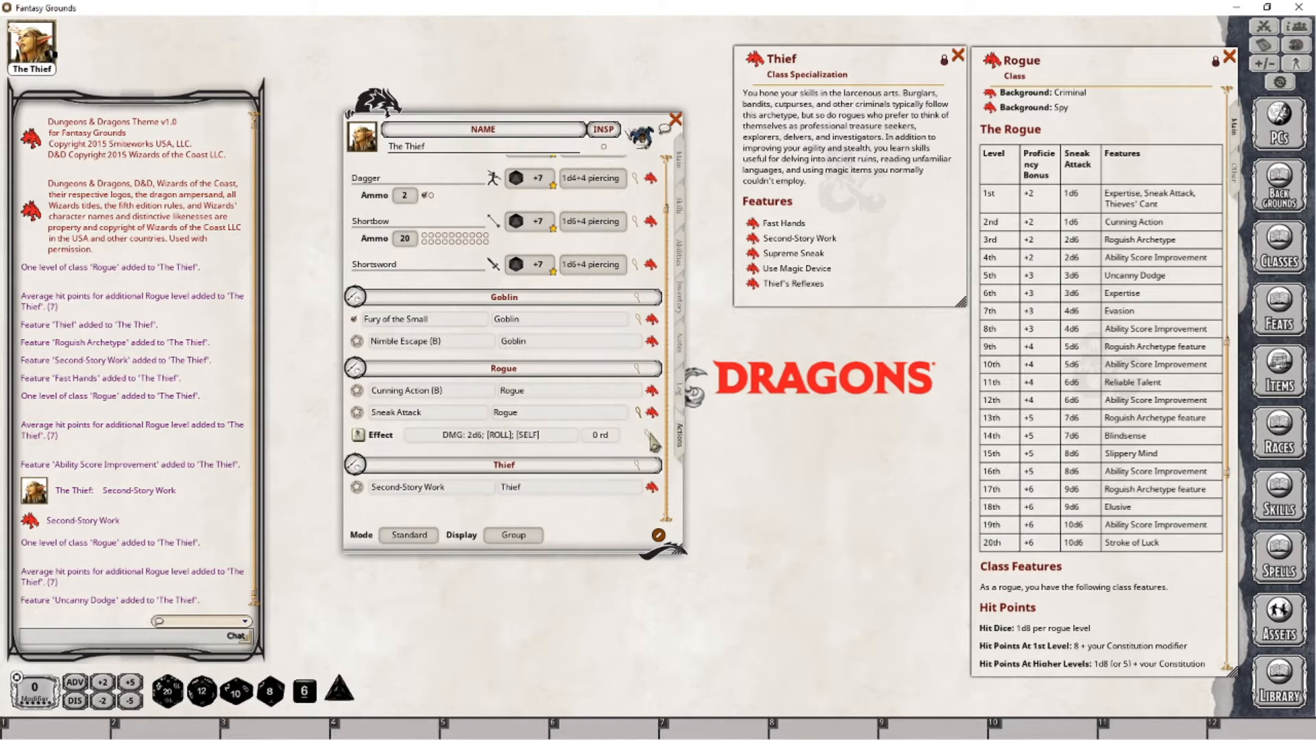
left_click(647, 434)
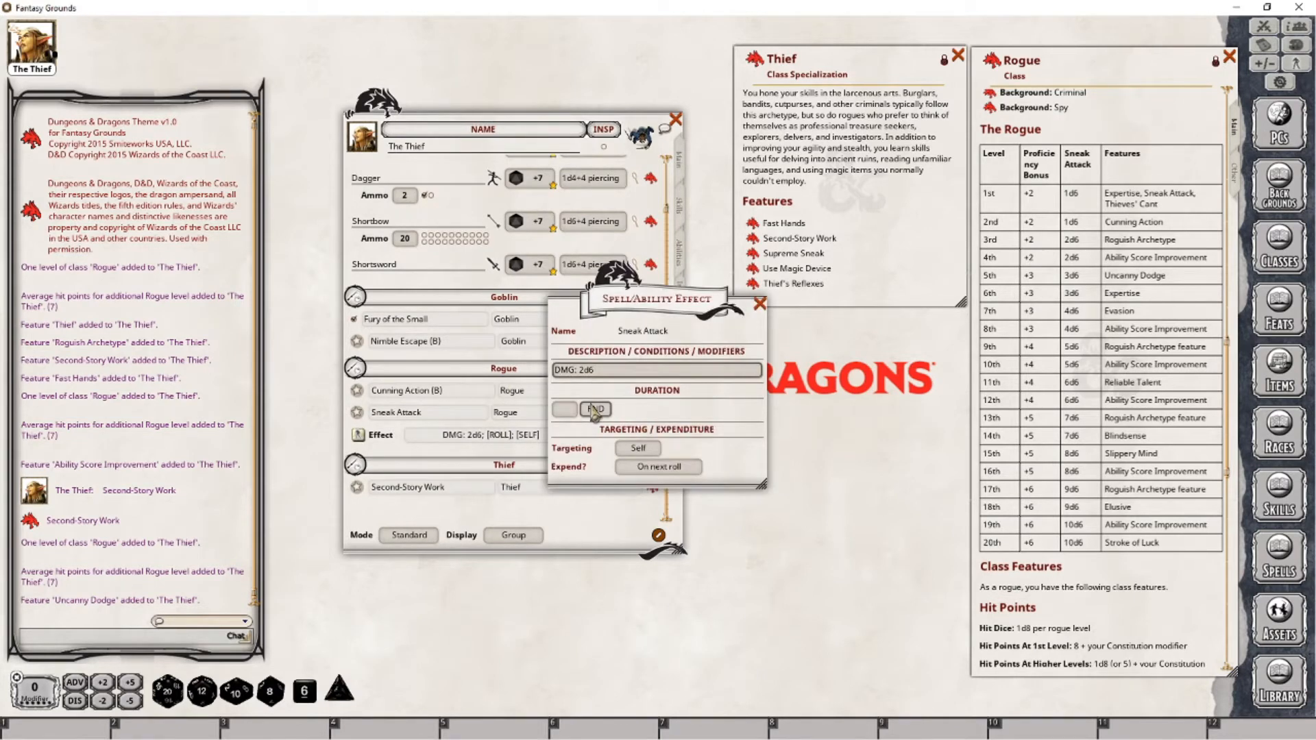
key("BackSpace")
type("3")
left_click(761, 303)
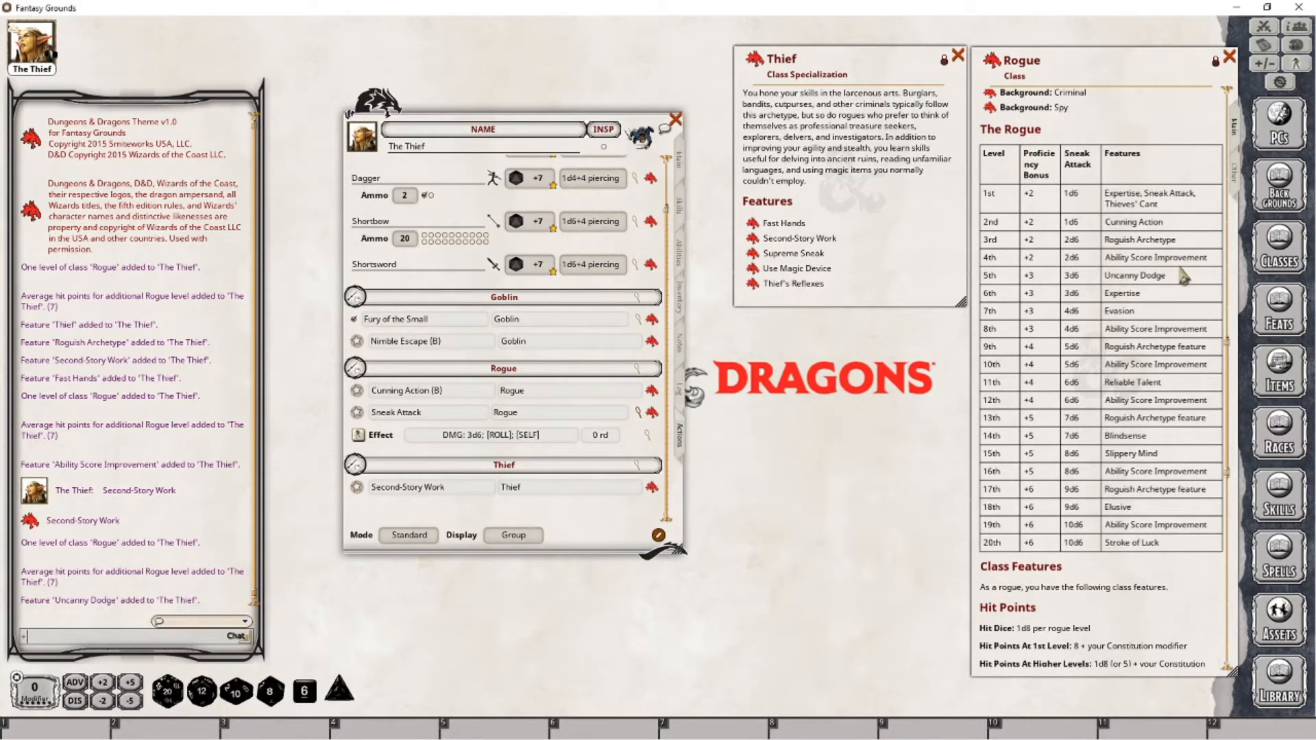
Step: Read the Supreme Sneak feature's description from the Thief specialization, and close it
left_click(753, 254)
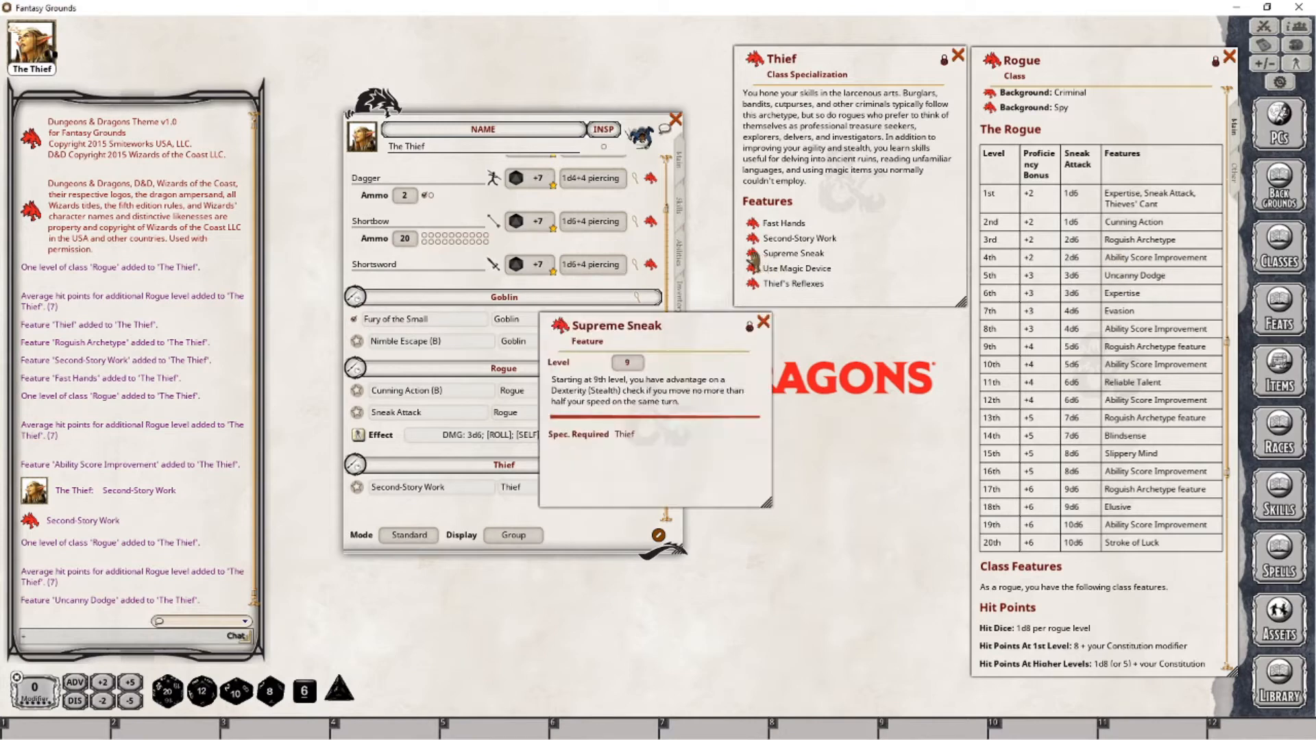
left_click(763, 322)
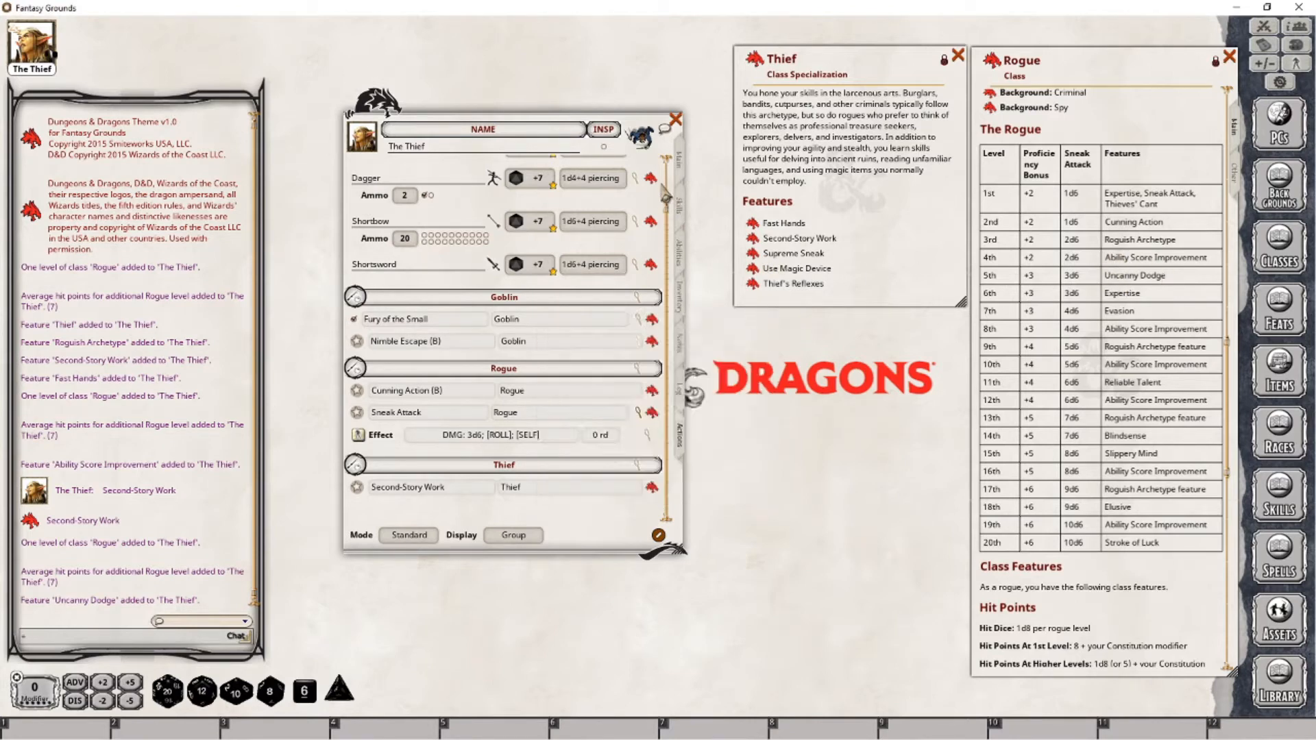
Step: Open the Uncanny Dodge feature's description and add the feature to The Thief's actions as a power
left_click(680, 255)
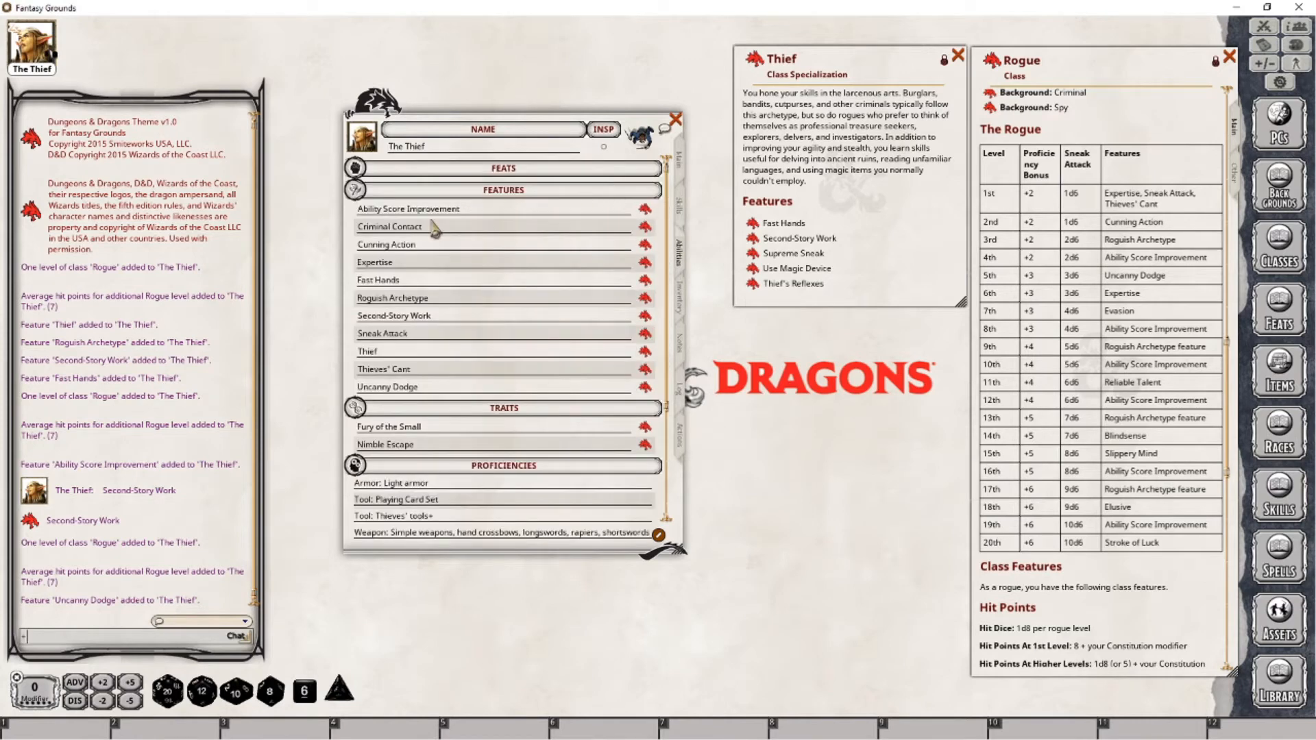
left_click(651, 394)
mouse_move(660, 284)
left_mouse_down()
mouse_move(812, 335)
mouse_move(861, 337)
left_mouse_up()
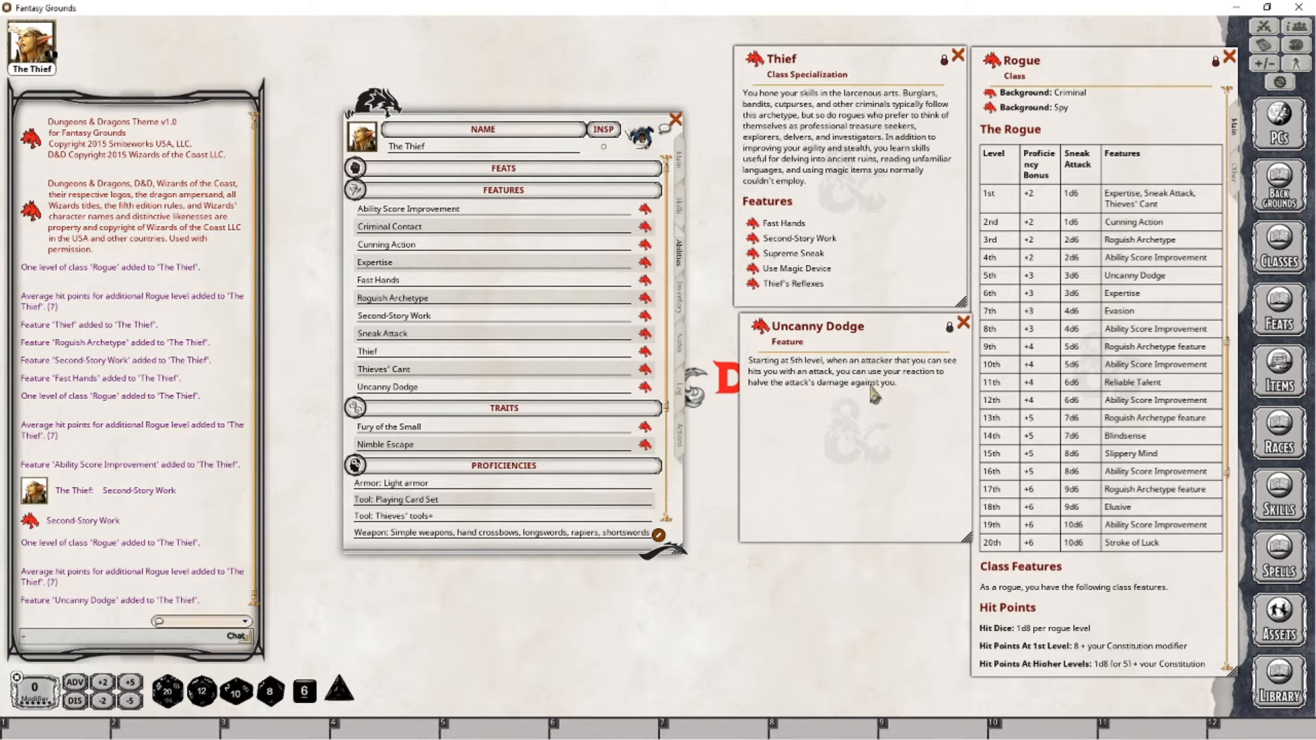
left_click(682, 450)
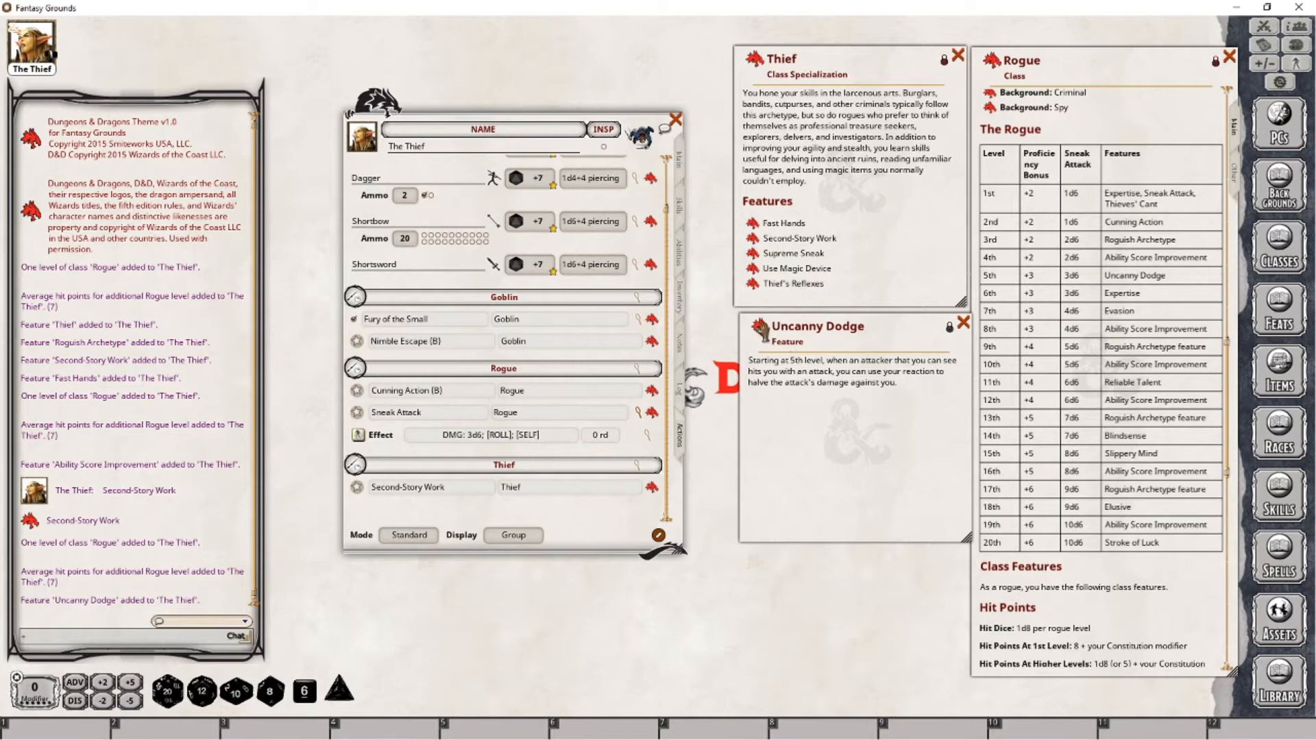
left_click_drag(512, 473, 467, 494)
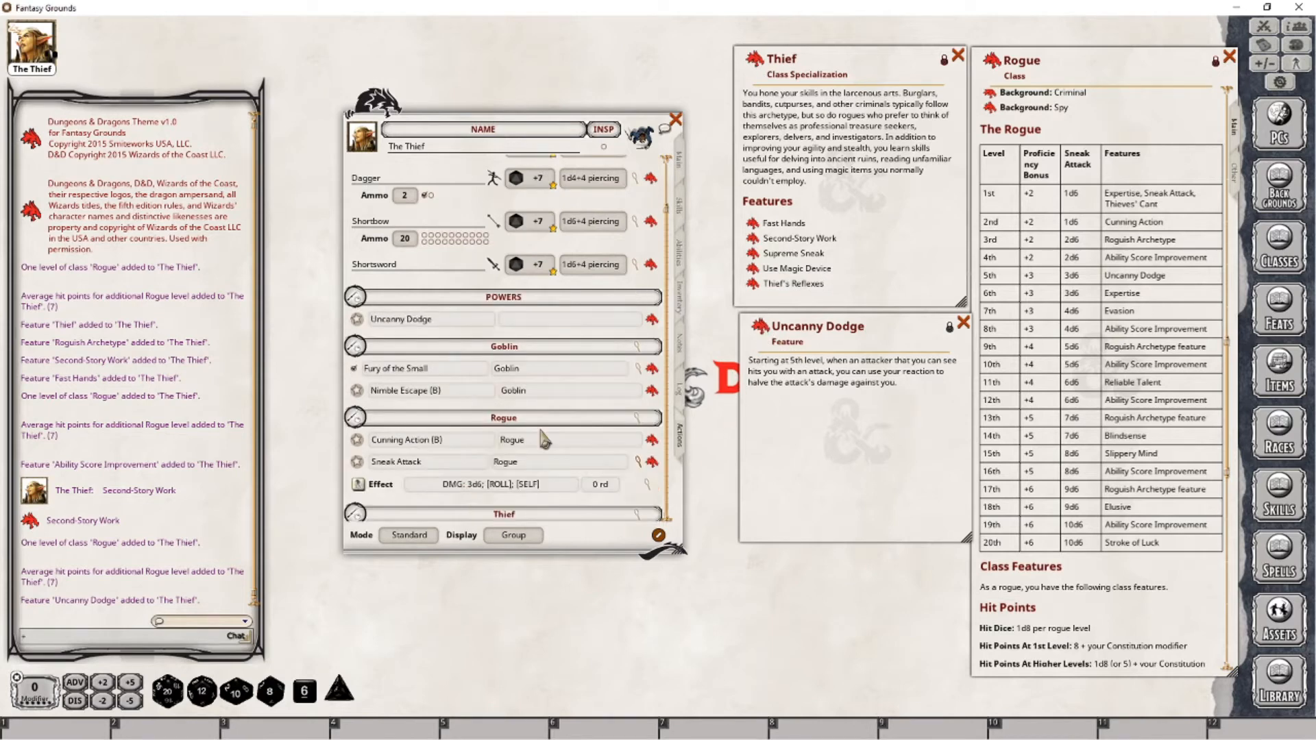
Step: Assign Uncanny Dodge to the Rogue group, and post the action and a link to its description in the chat
scroll(557, 377, "down", 1)
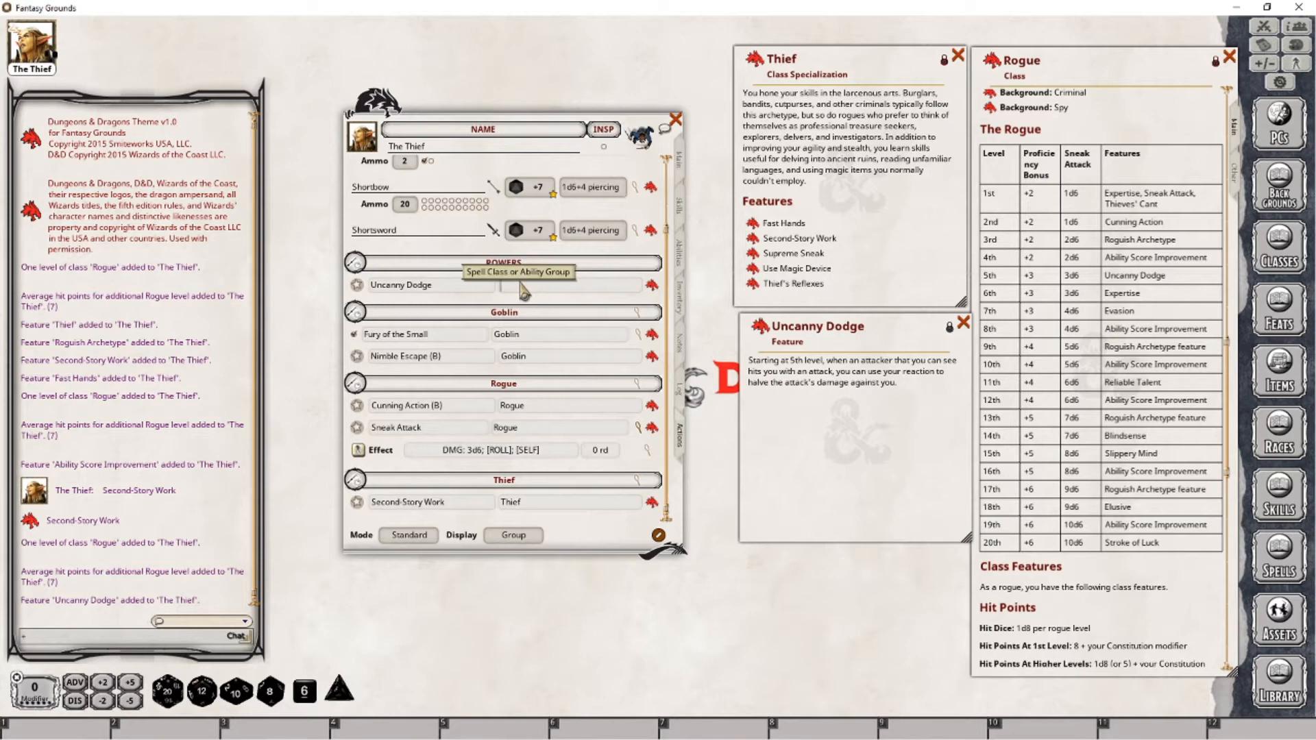
type("Rogue")
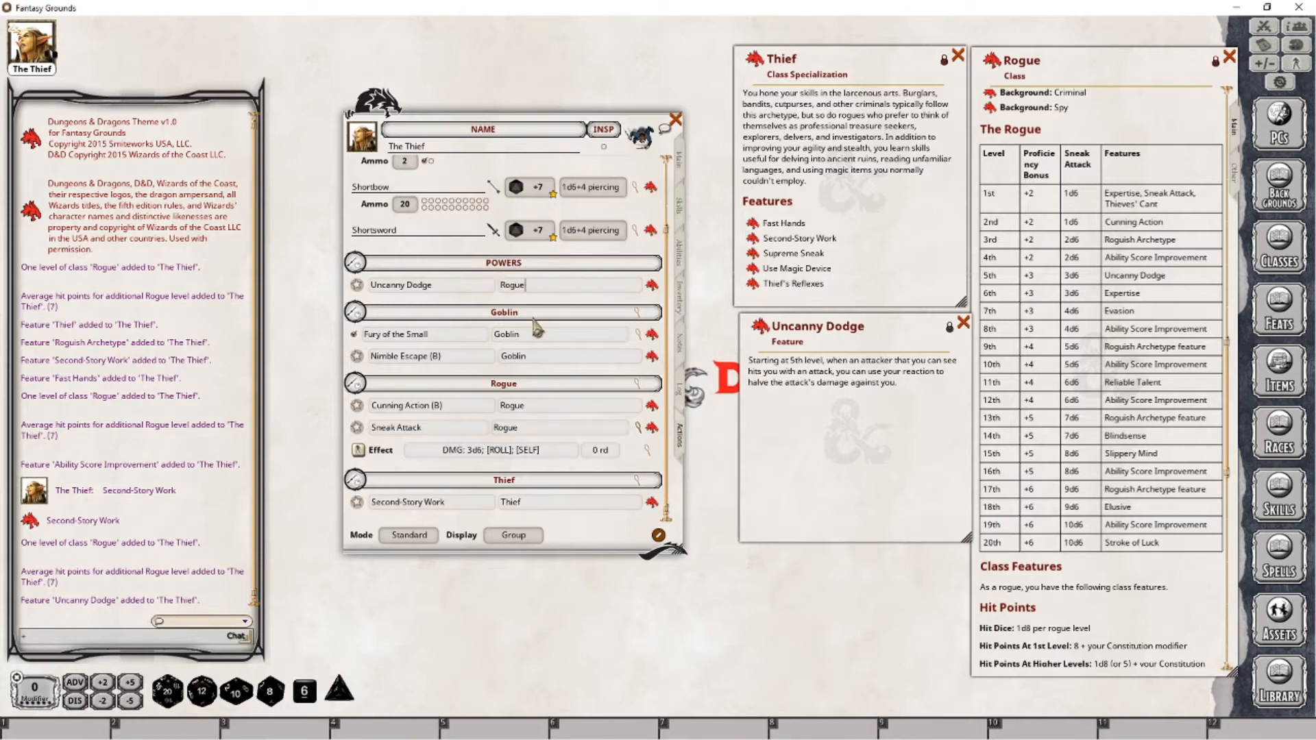
key("Tab")
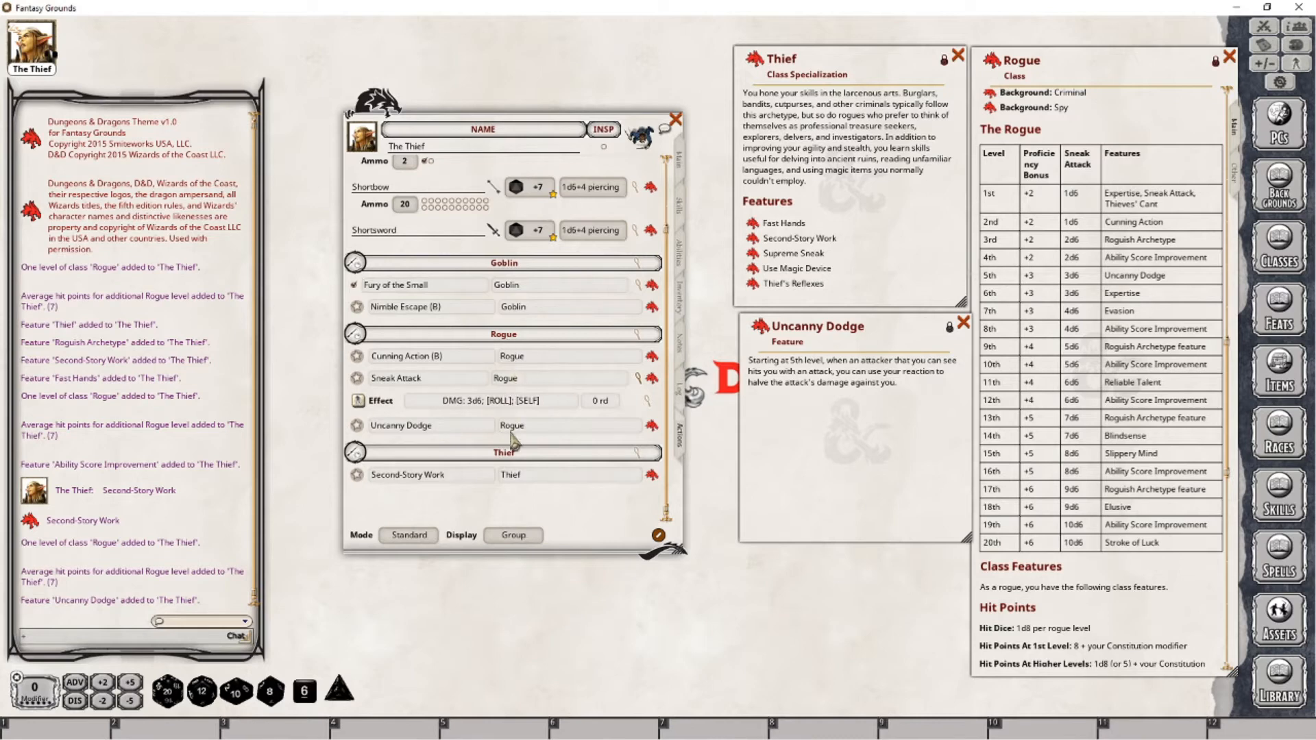
left_click(356, 426)
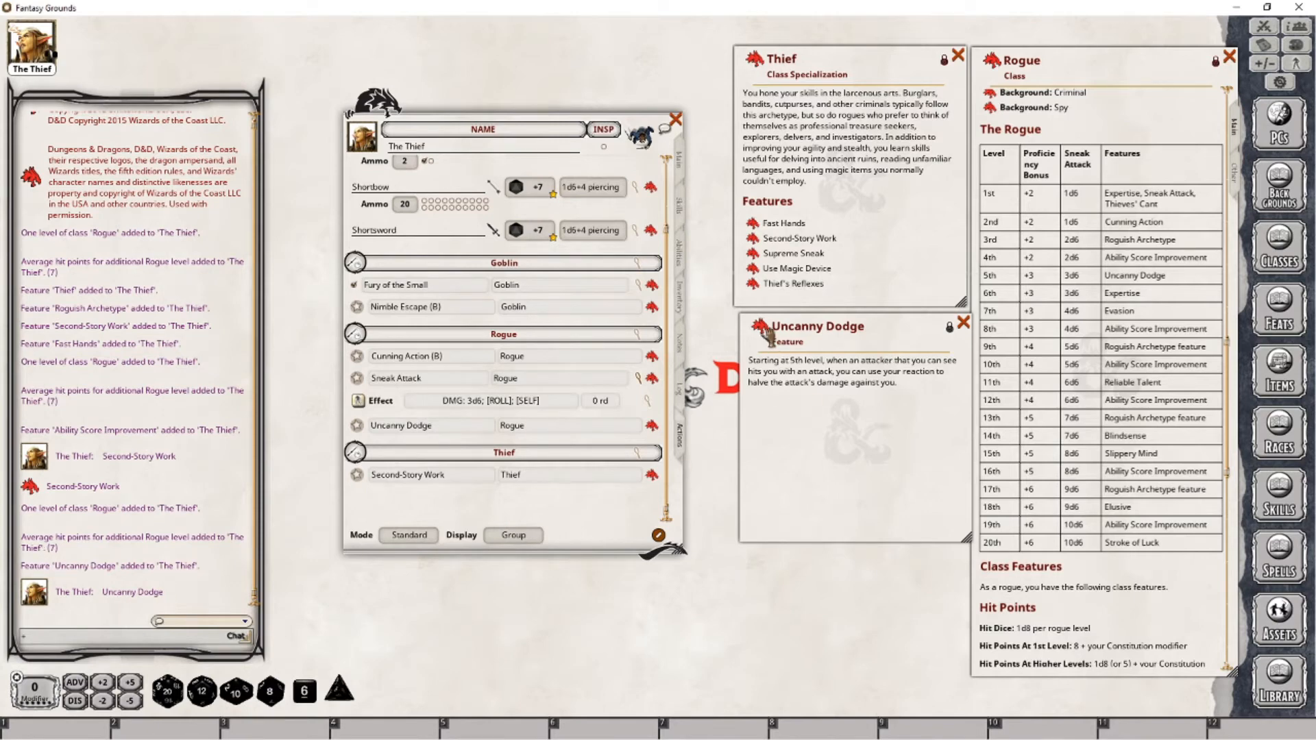
left_click_drag(208, 488, 136, 615)
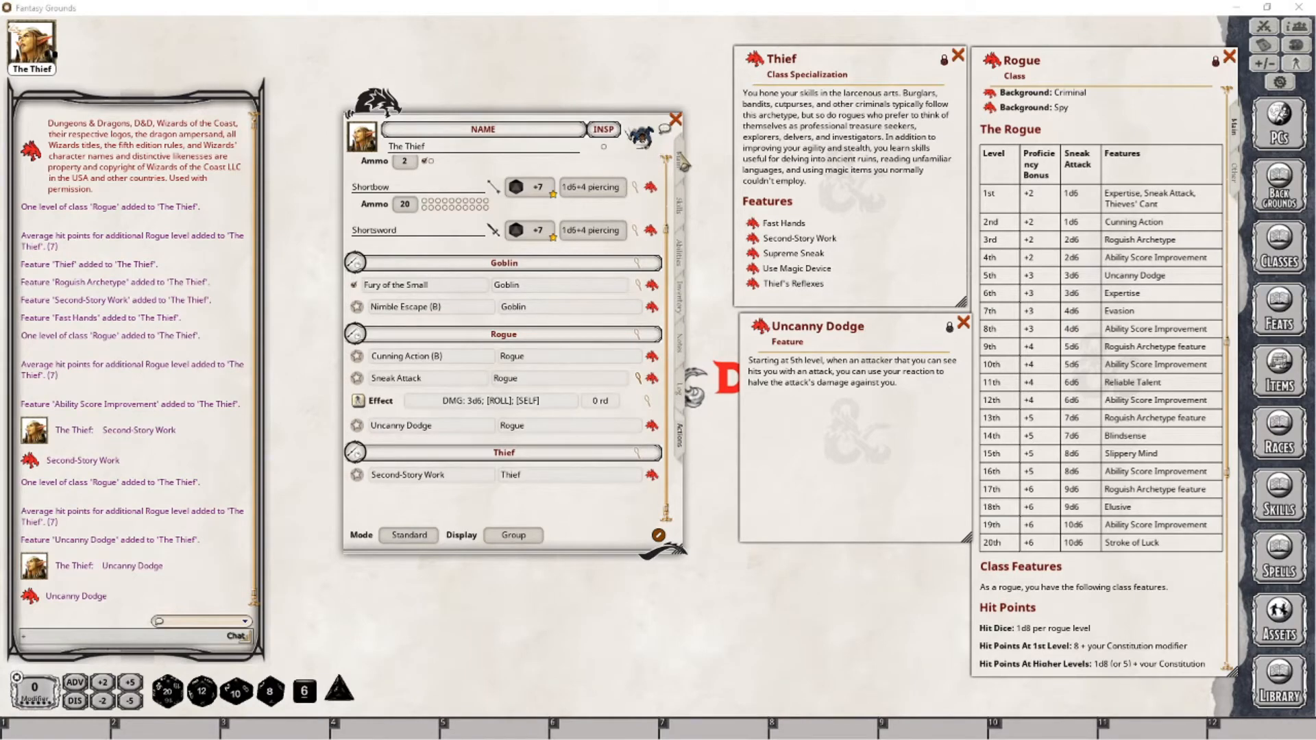
Step: Add a sixth Rogue level to The Thief, and open the Expertise feature's description in place of the Uncanny Dodge one
left_click(682, 162)
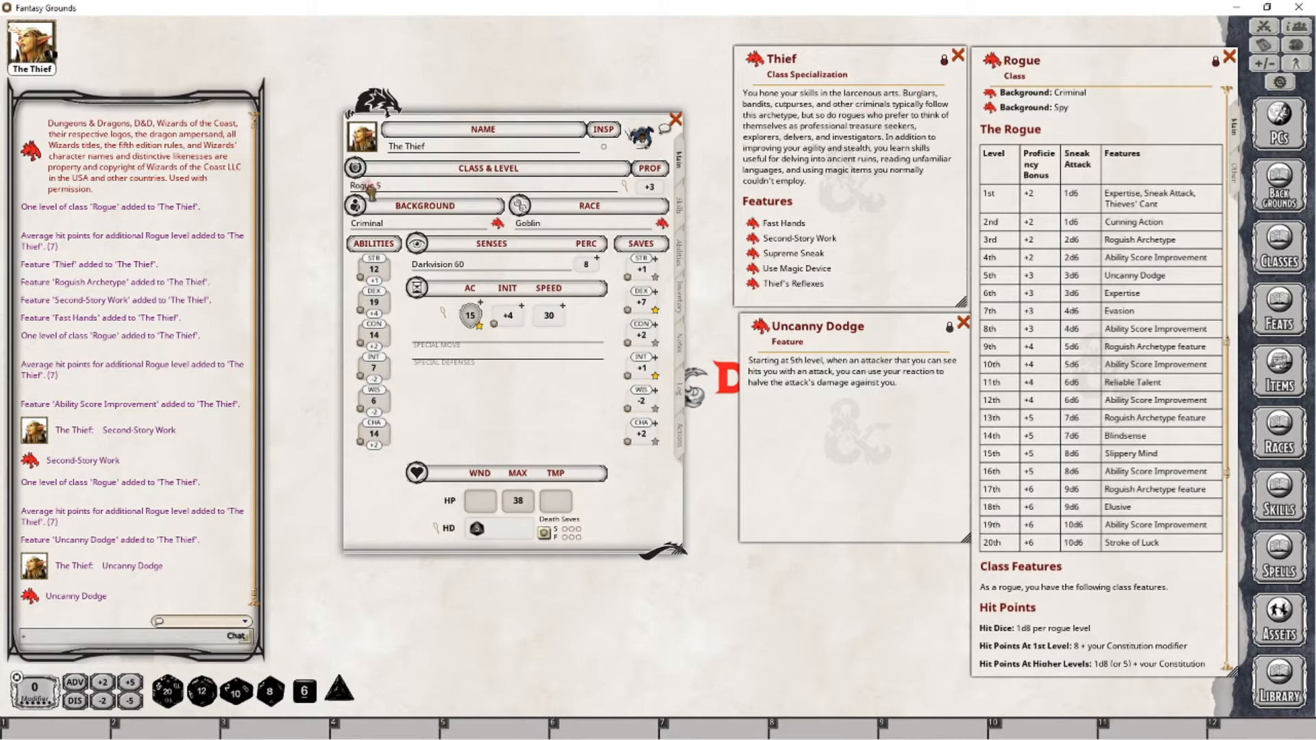
left_click_drag(370, 190, 371, 192)
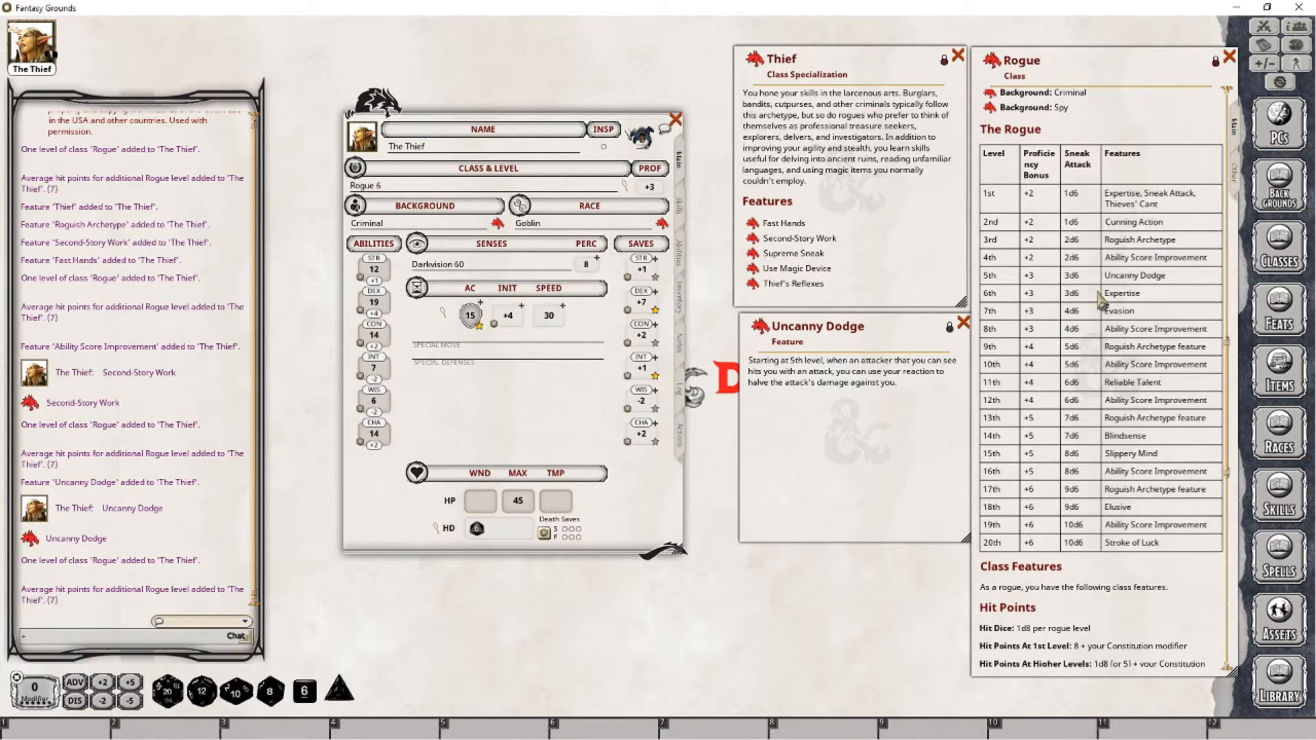
left_click(682, 266)
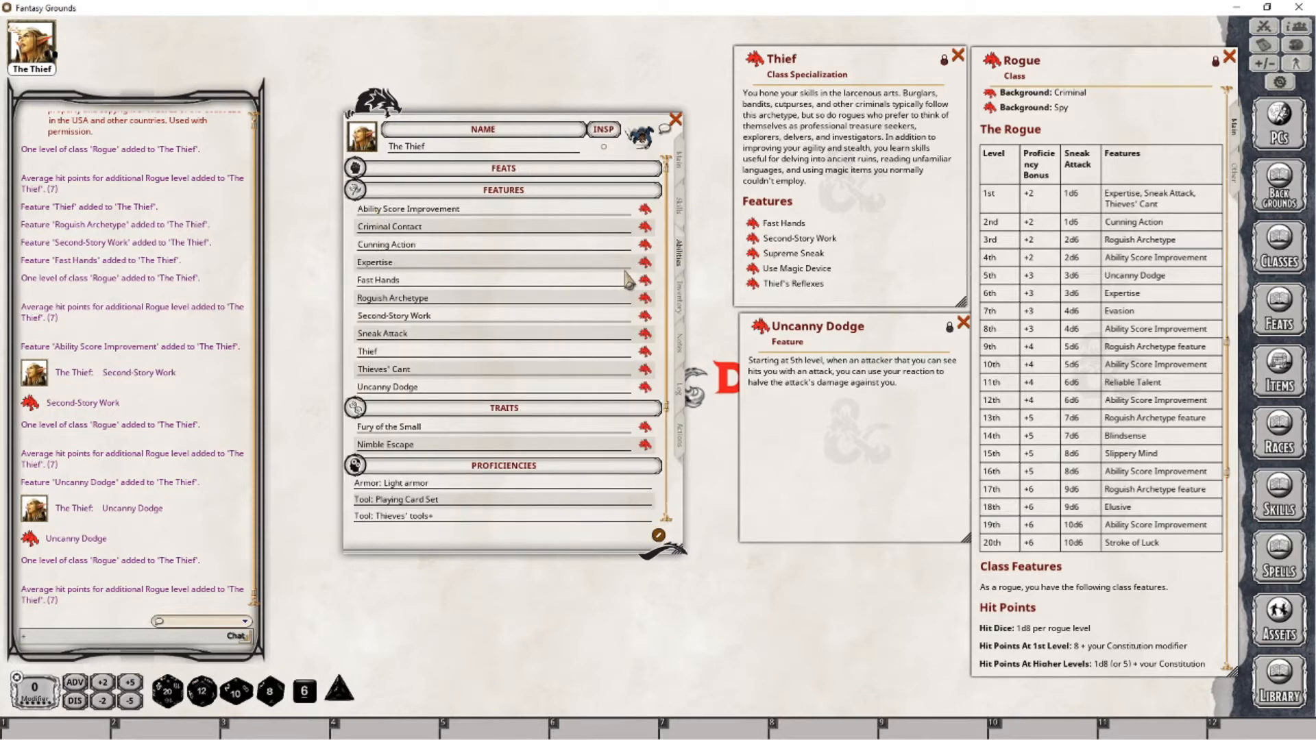
left_click(645, 268)
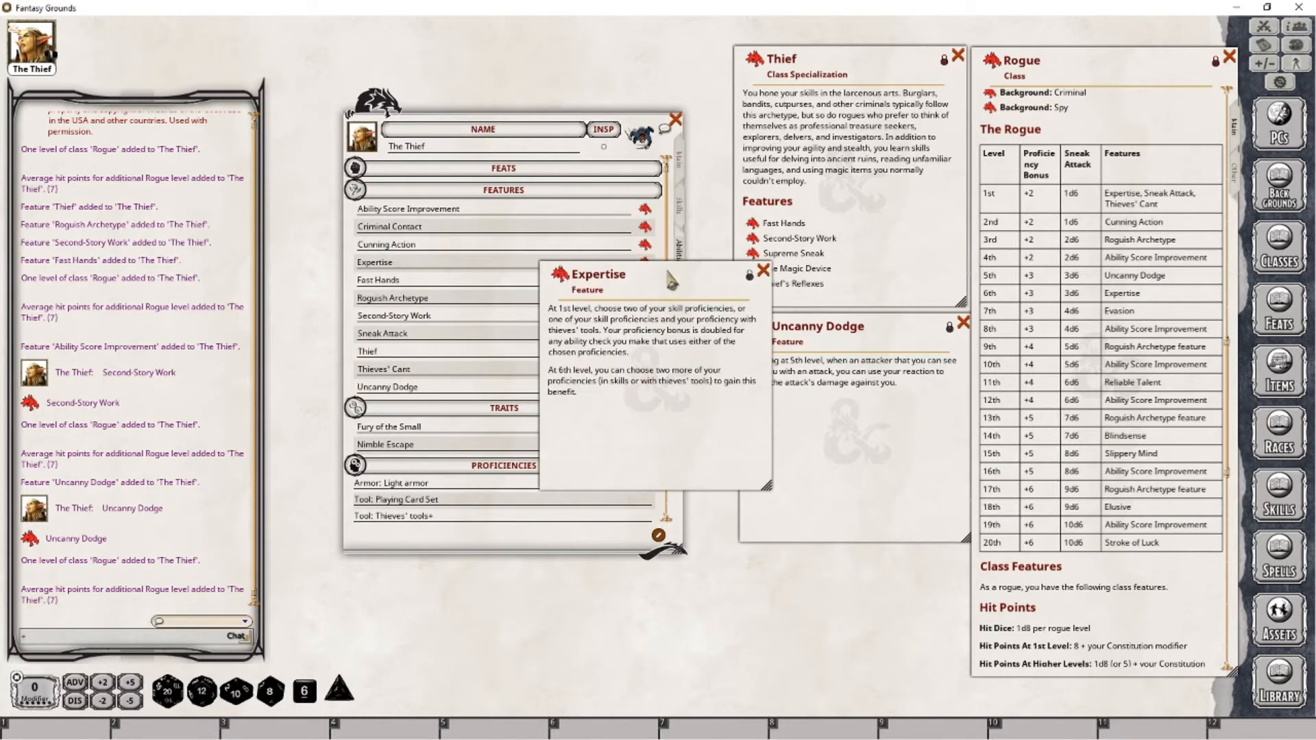
mouse_move(689, 287)
left_mouse_down()
mouse_move(838, 441)
mouse_move(823, 418)
mouse_move(833, 314)
left_mouse_up()
left_click(963, 322)
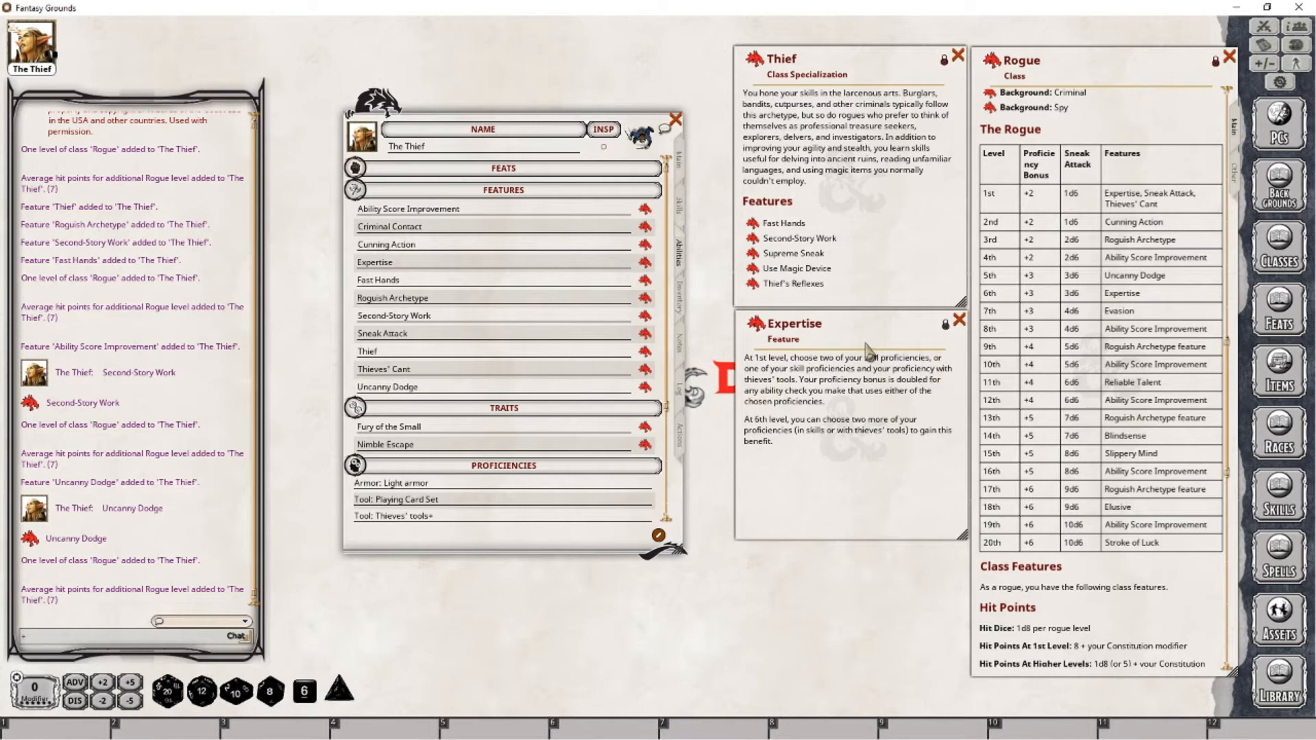
Step: Give The Thief expertise in Acrobatics and Sleight of Hand, and review the proficiency bonus and skill totals
left_click(681, 209)
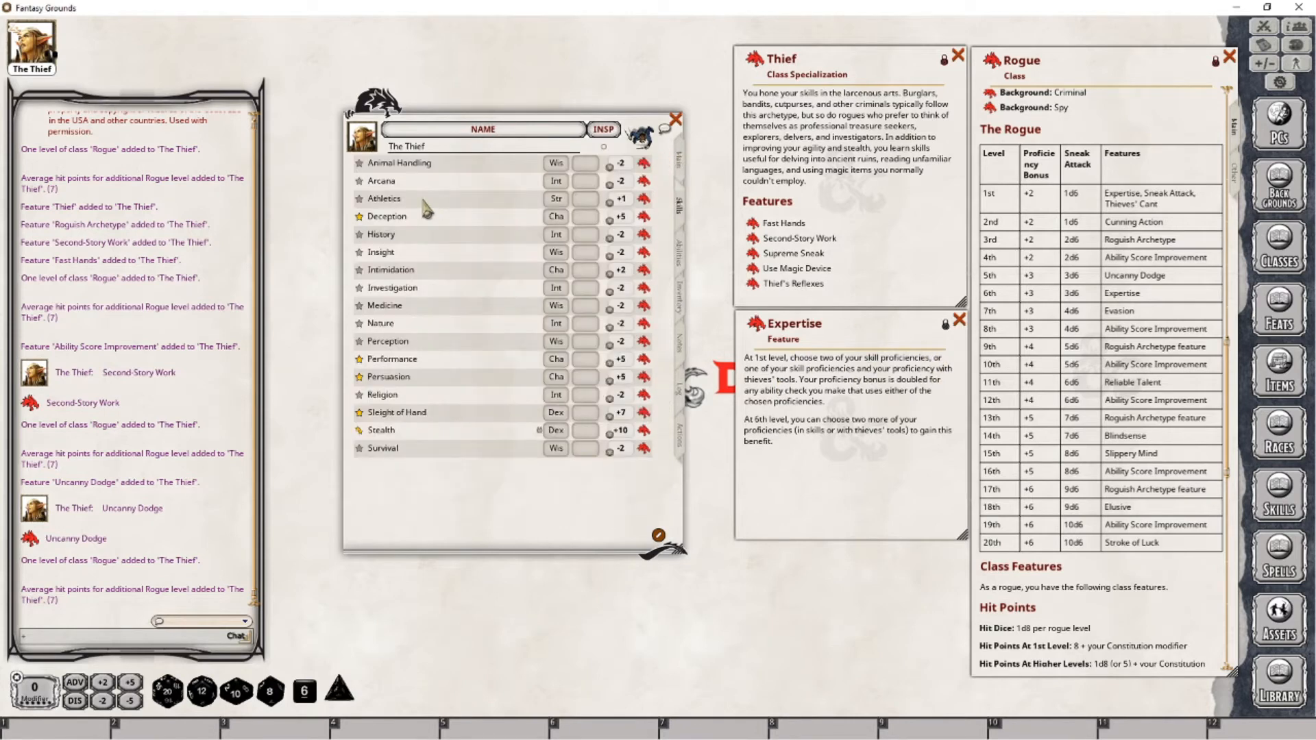
scroll(425, 387, "up", 2)
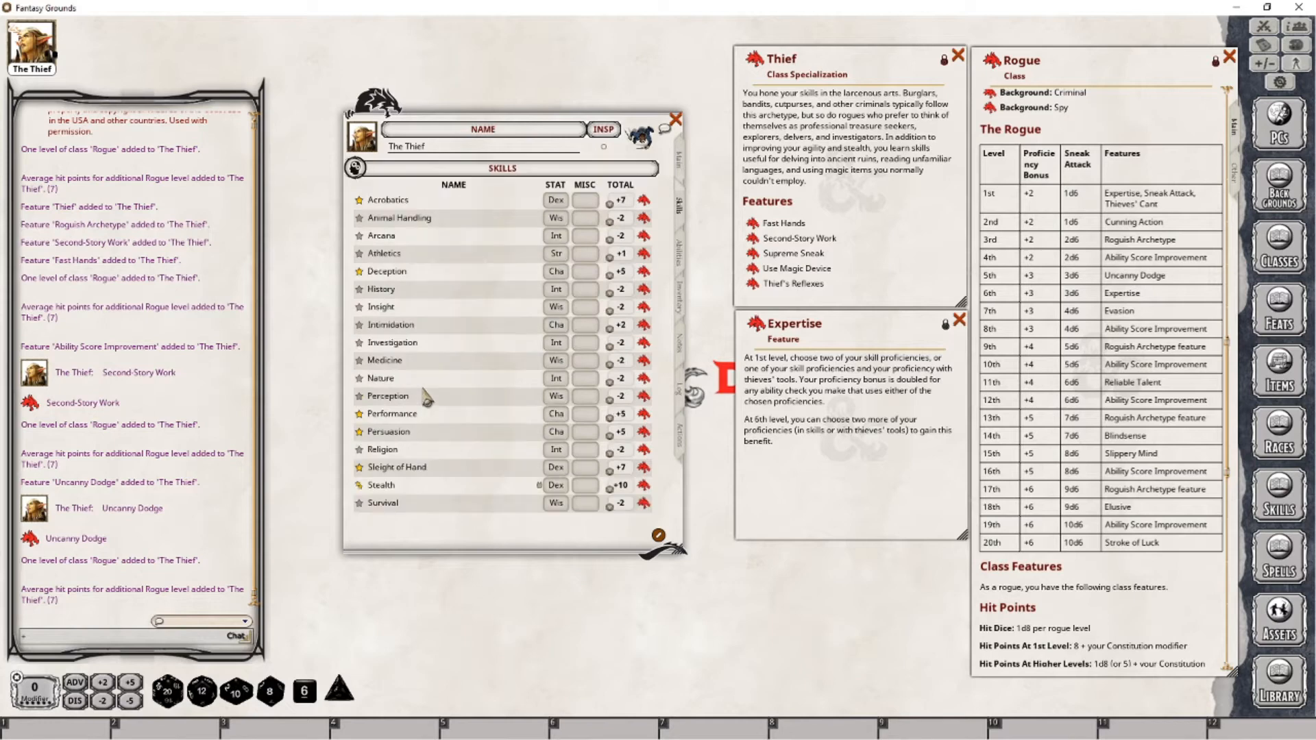
left_click(358, 201)
left_click(359, 468)
left_click(679, 162)
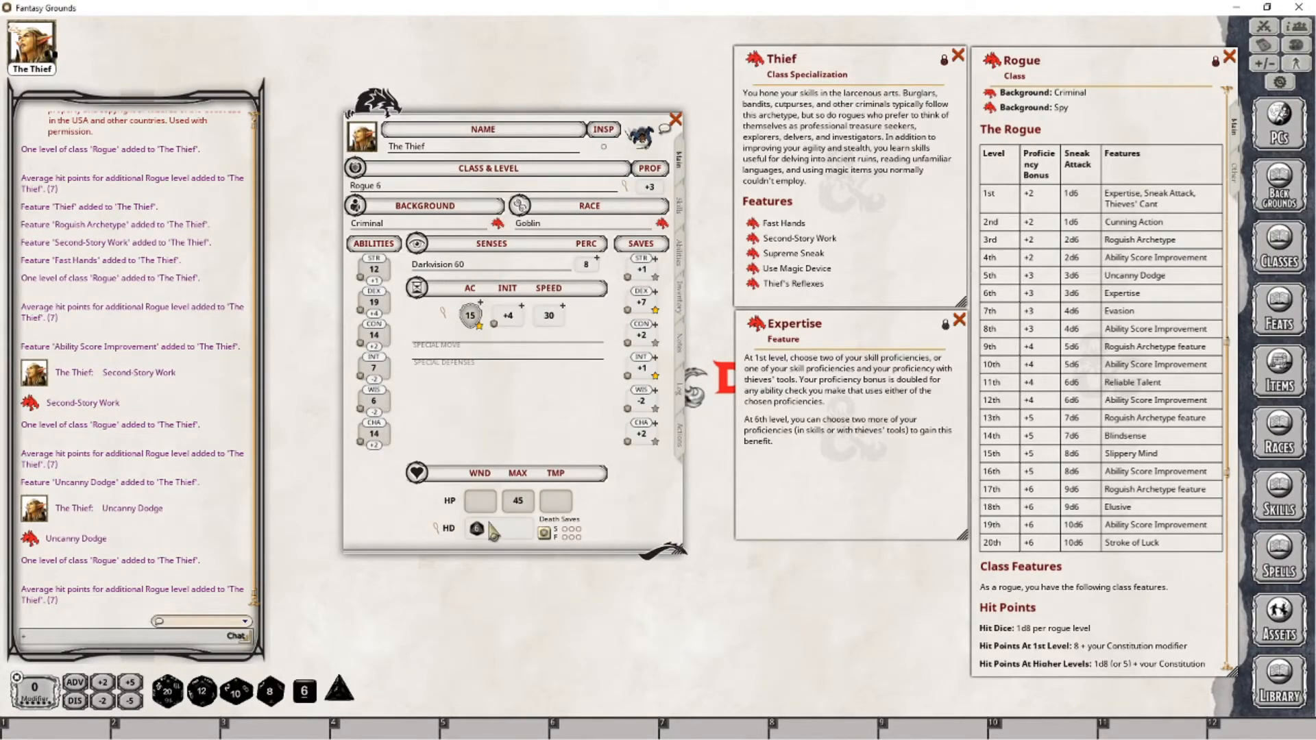
left_click(679, 210)
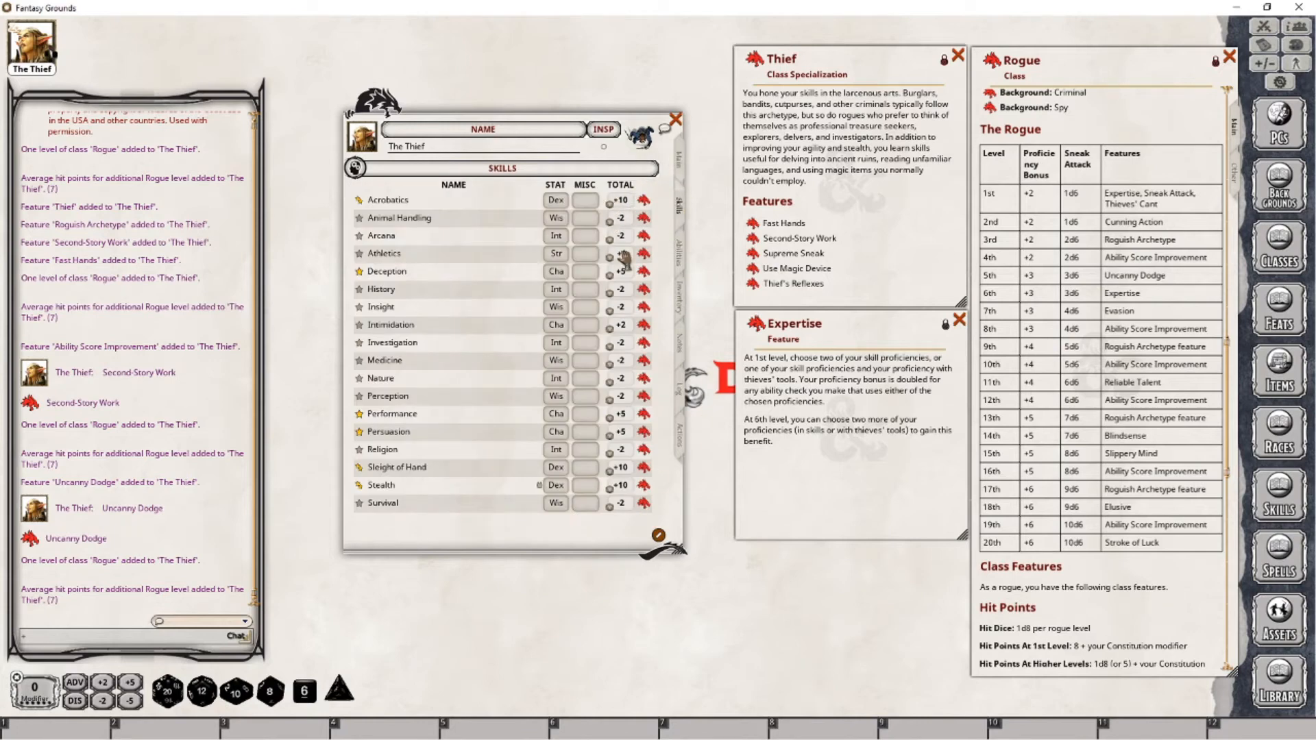
Step: Check the damage of Fury of the Small in the character's actions, collapse its details, and close the Expertise description
left_click(680, 435)
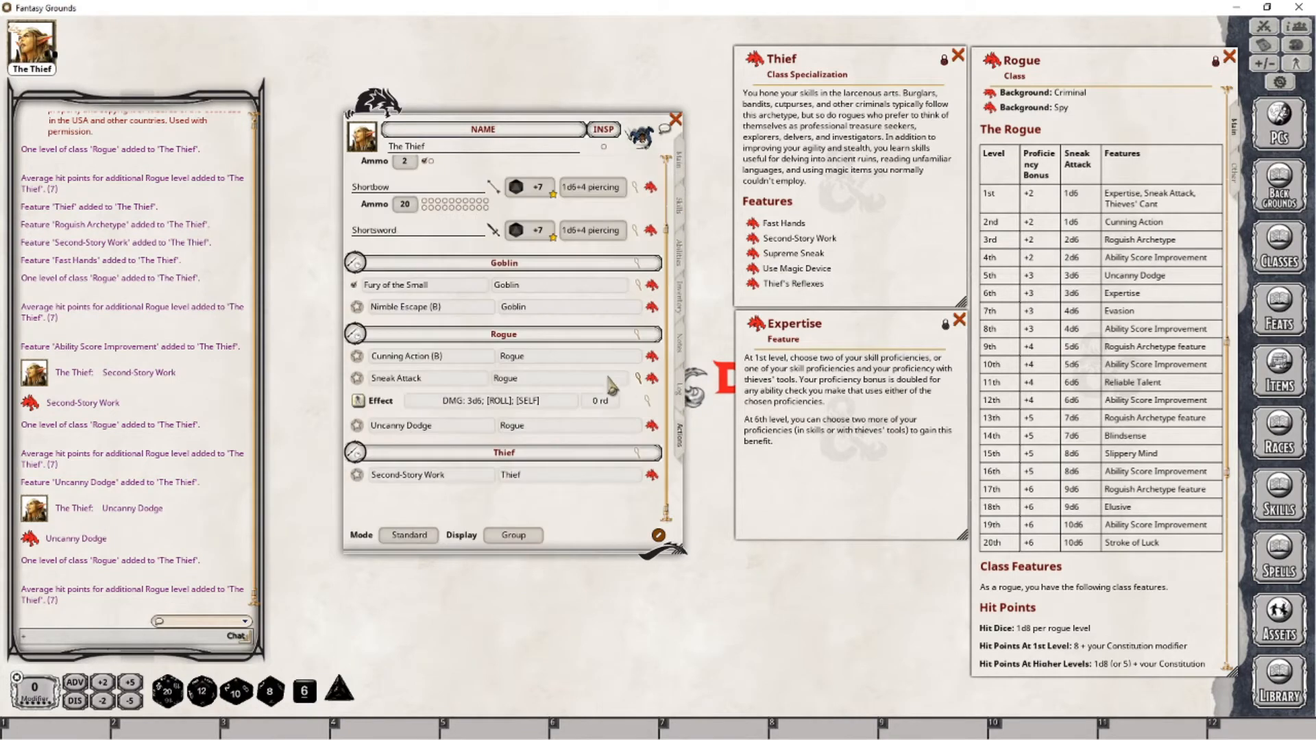
left_click(636, 286)
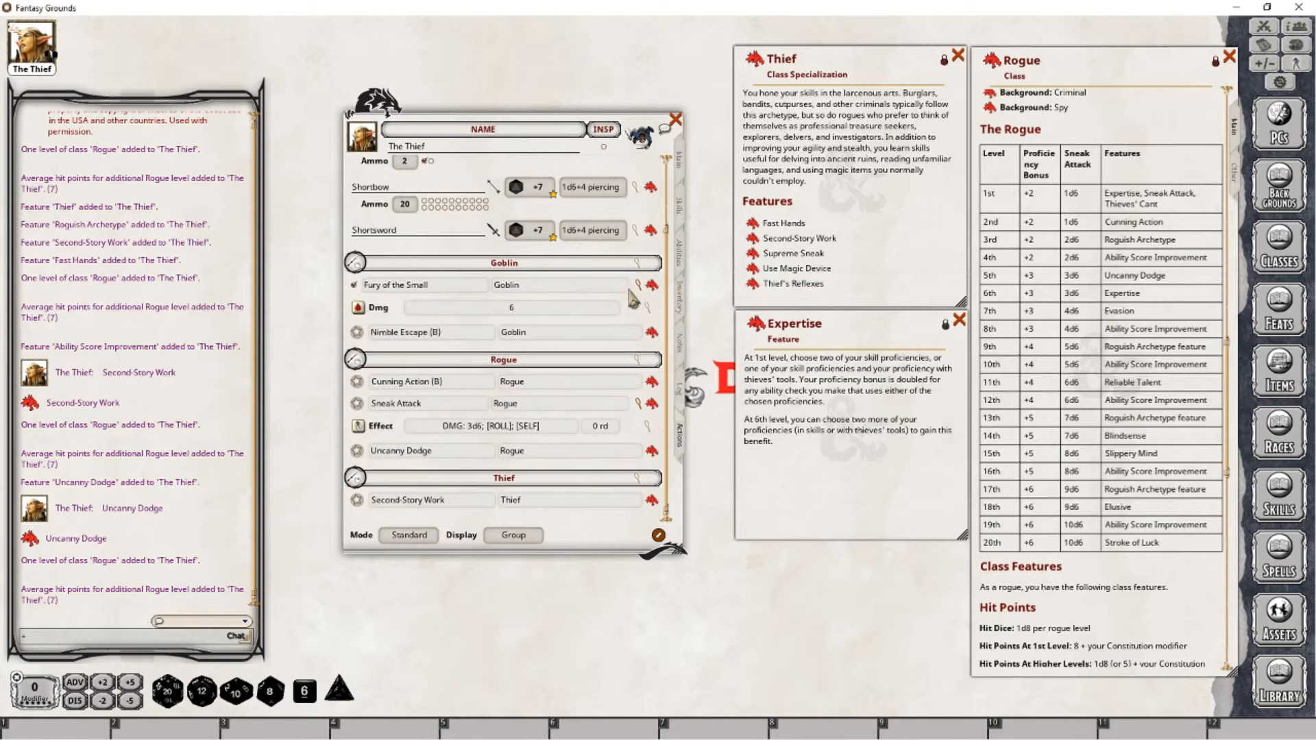
left_click(637, 284)
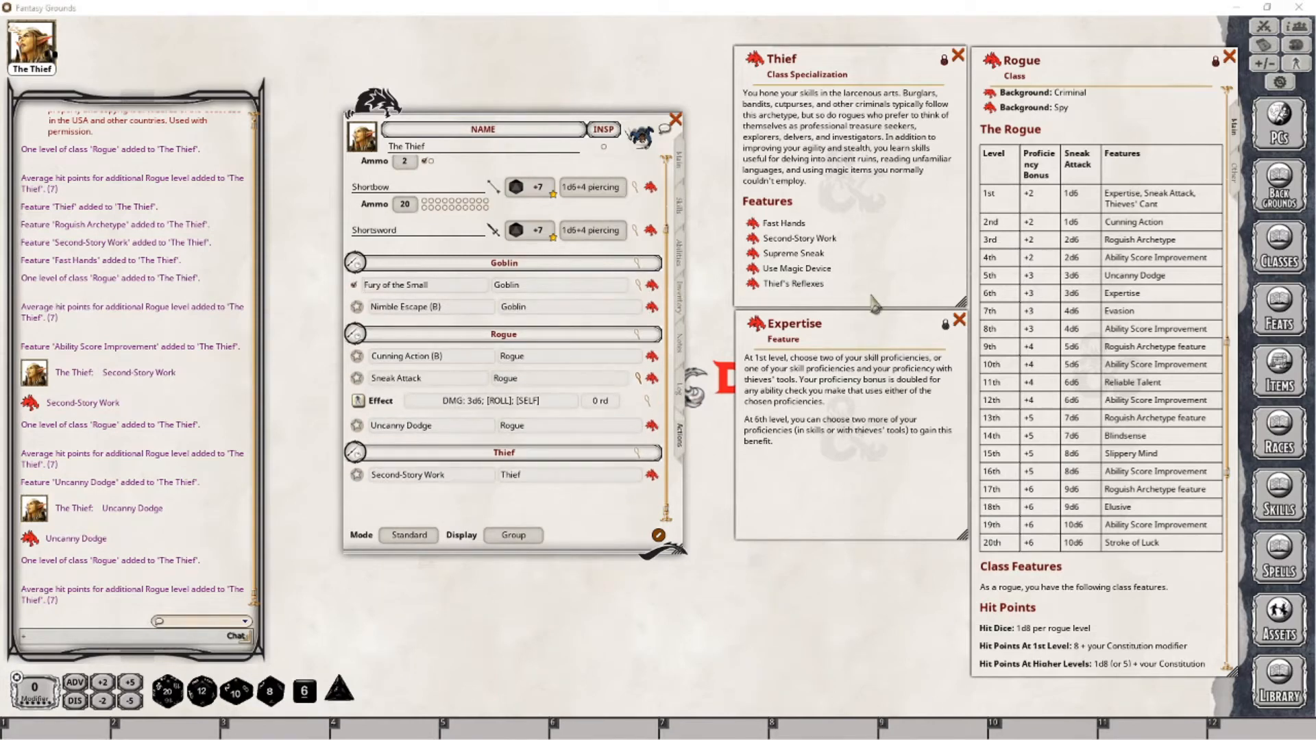
left_click(959, 319)
Step: Add a seventh Rogue level to The Thief and set the Sneak Attack effect to DMG: 4d6
left_click(688, 145)
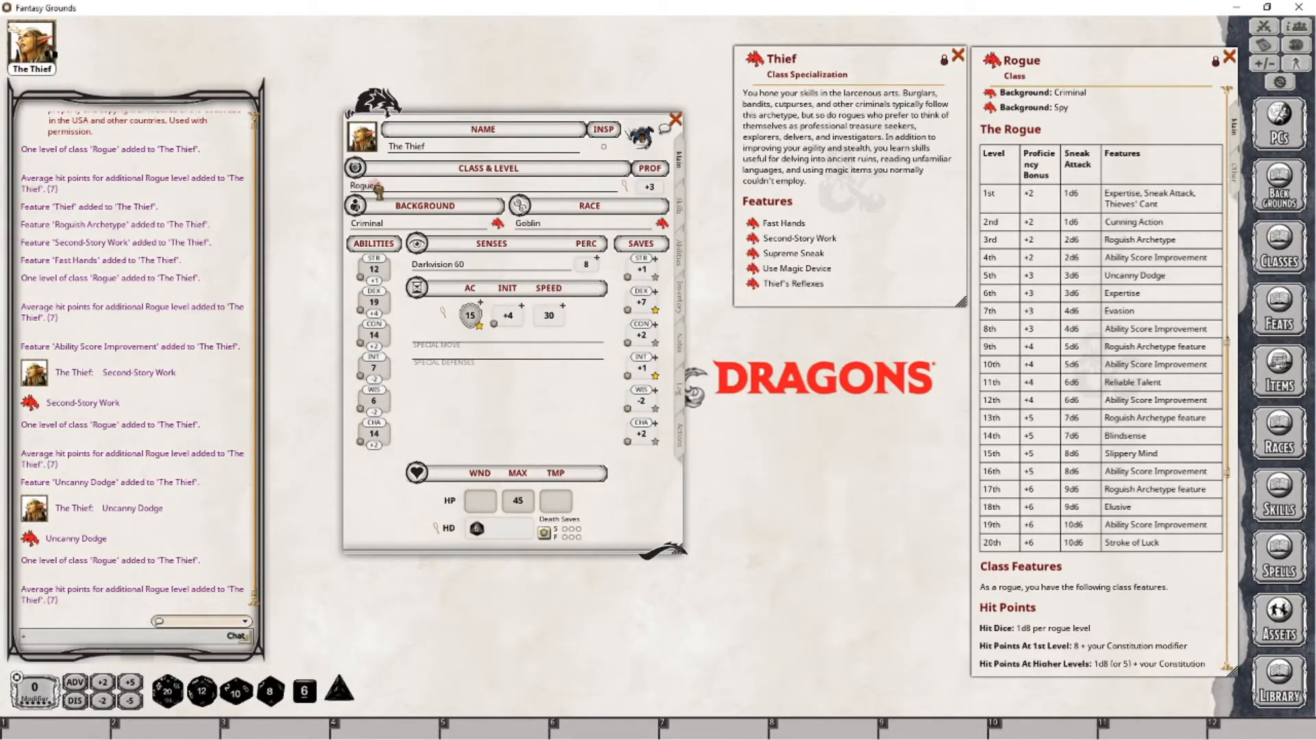
left_click_drag(377, 186, 378, 188)
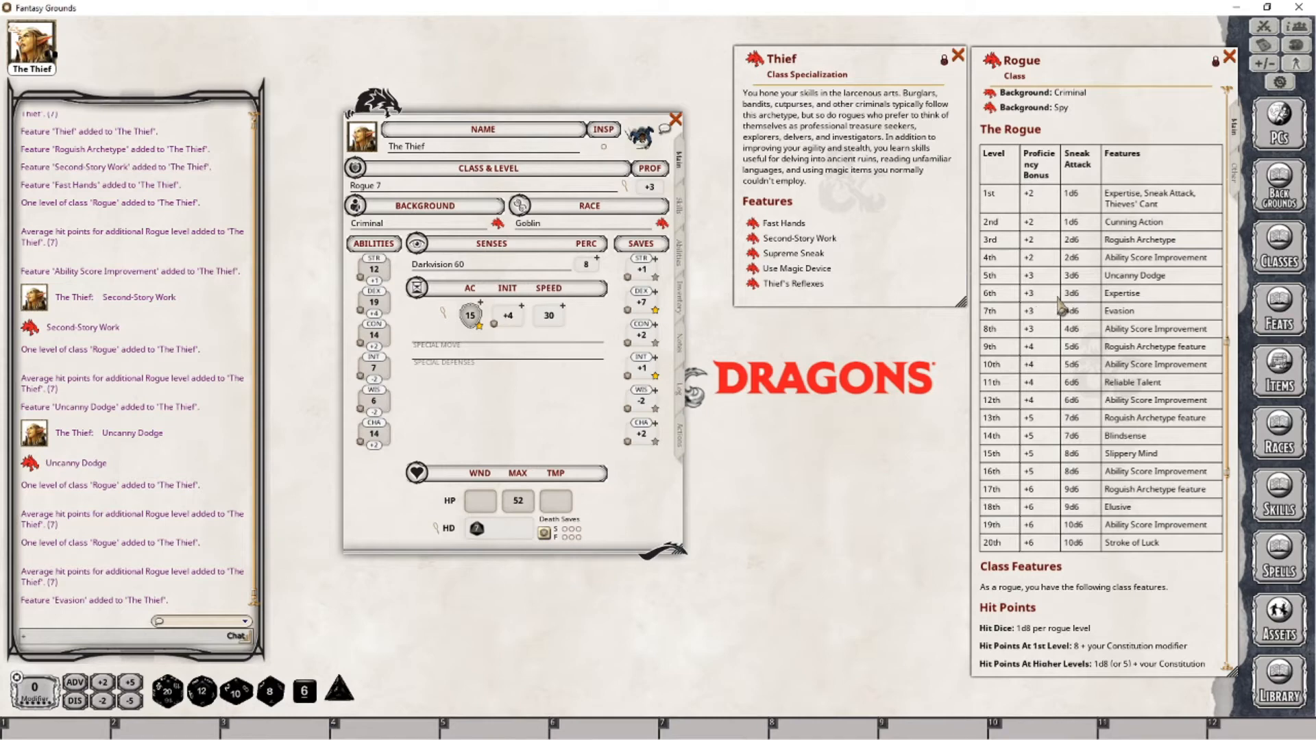
left_click(680, 434)
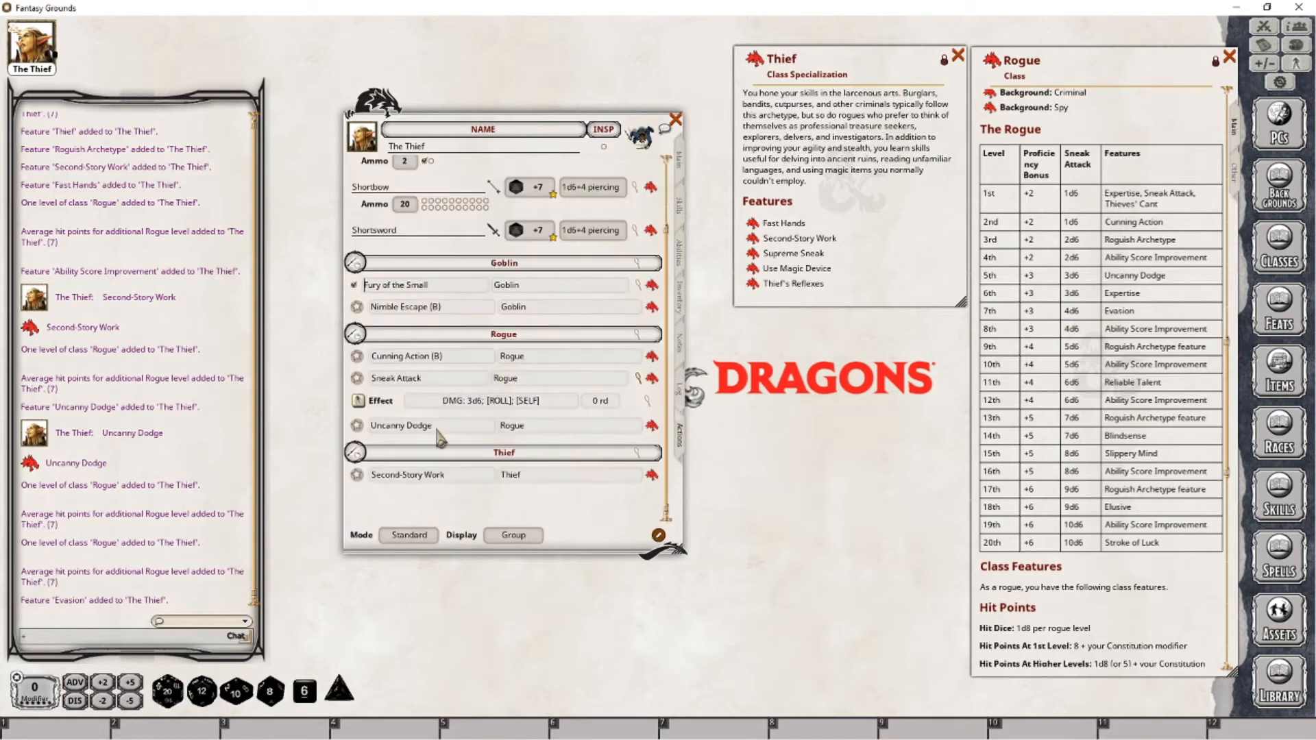
left_click(646, 400)
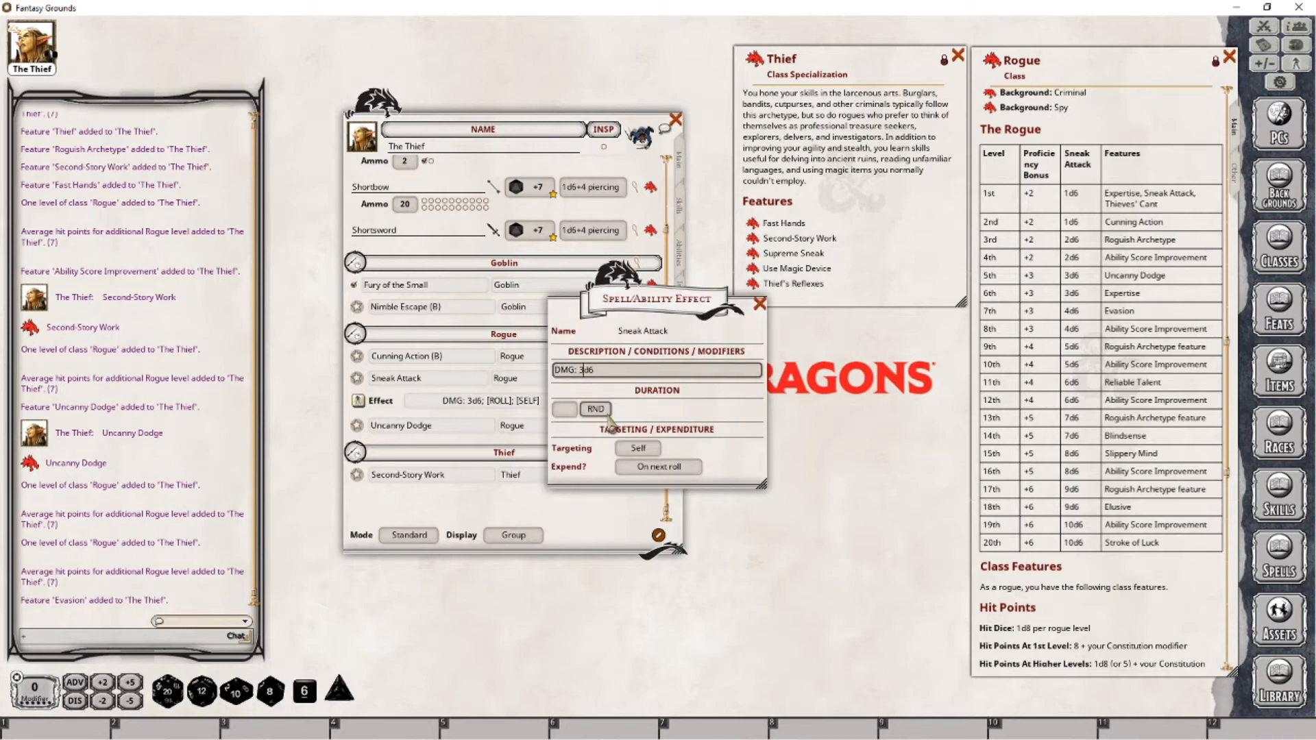
left_click(759, 304)
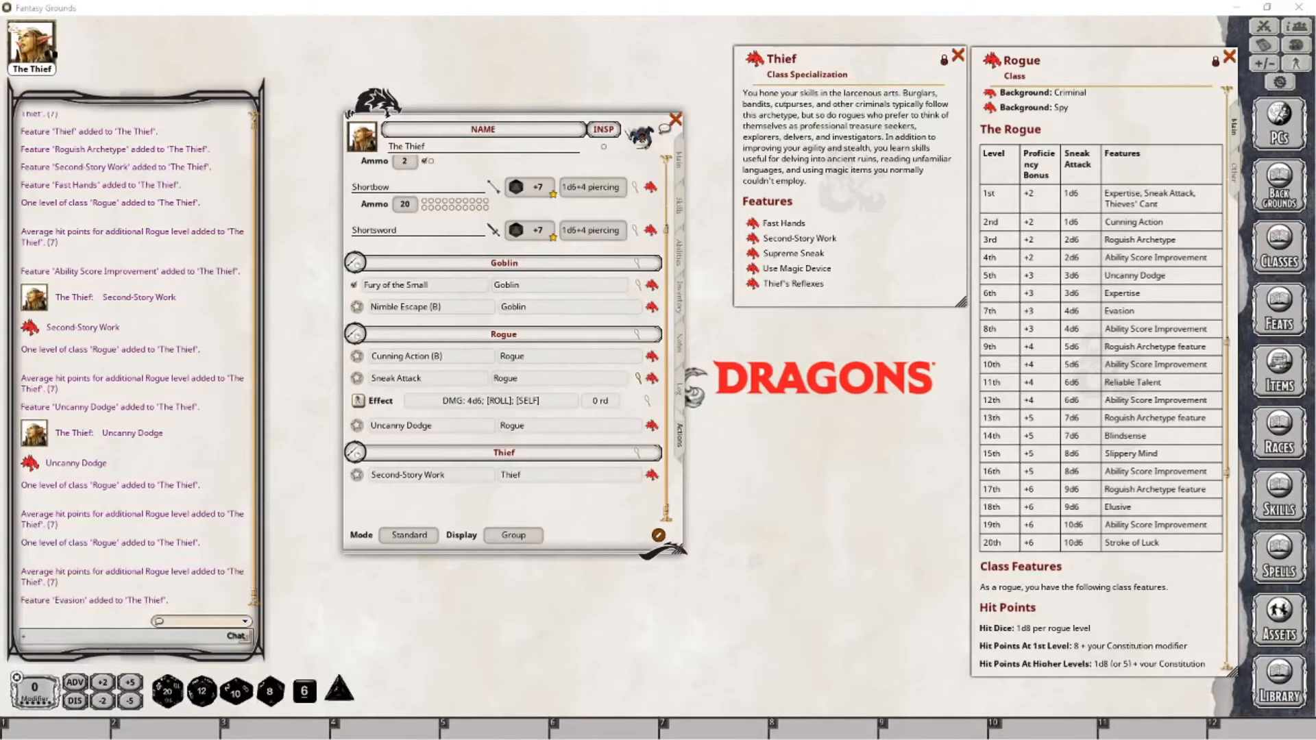
Step: Read the Sneak Attack description beside the character sheet and look over the character's weapons
left_click(653, 378)
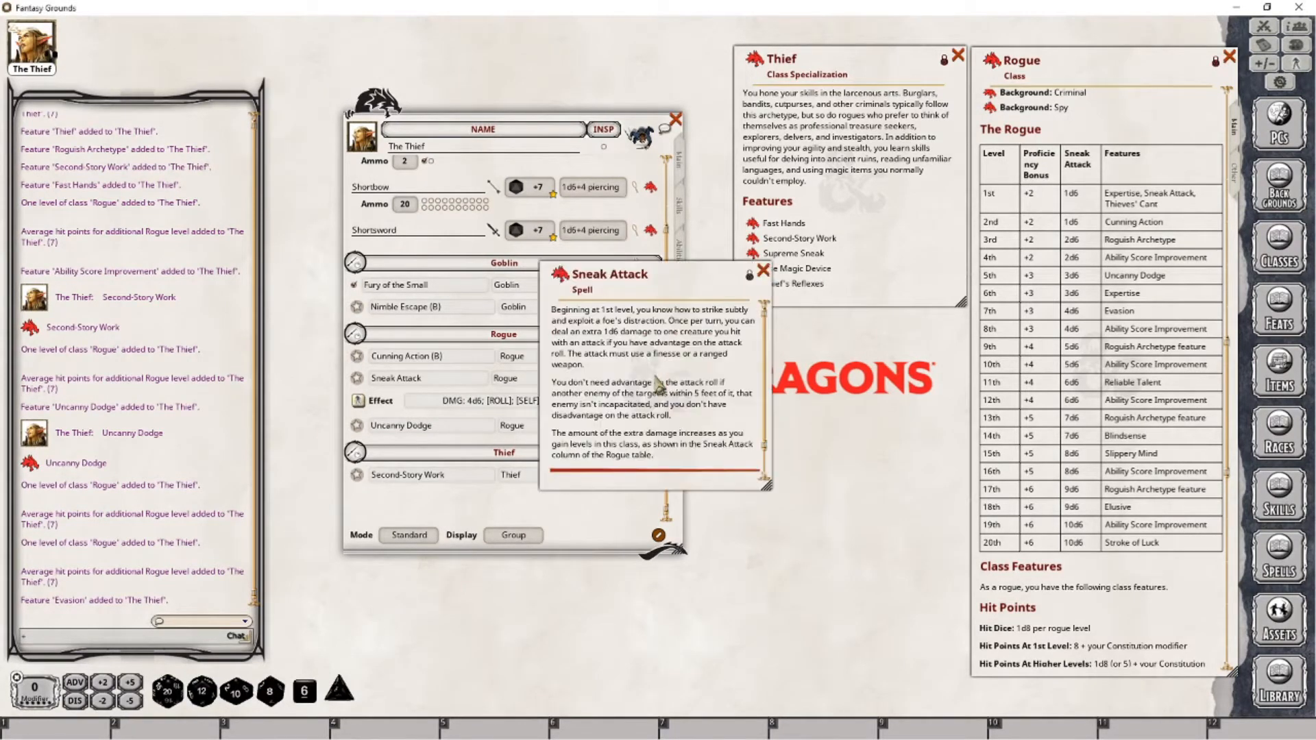
left_click_drag(642, 275, 837, 329)
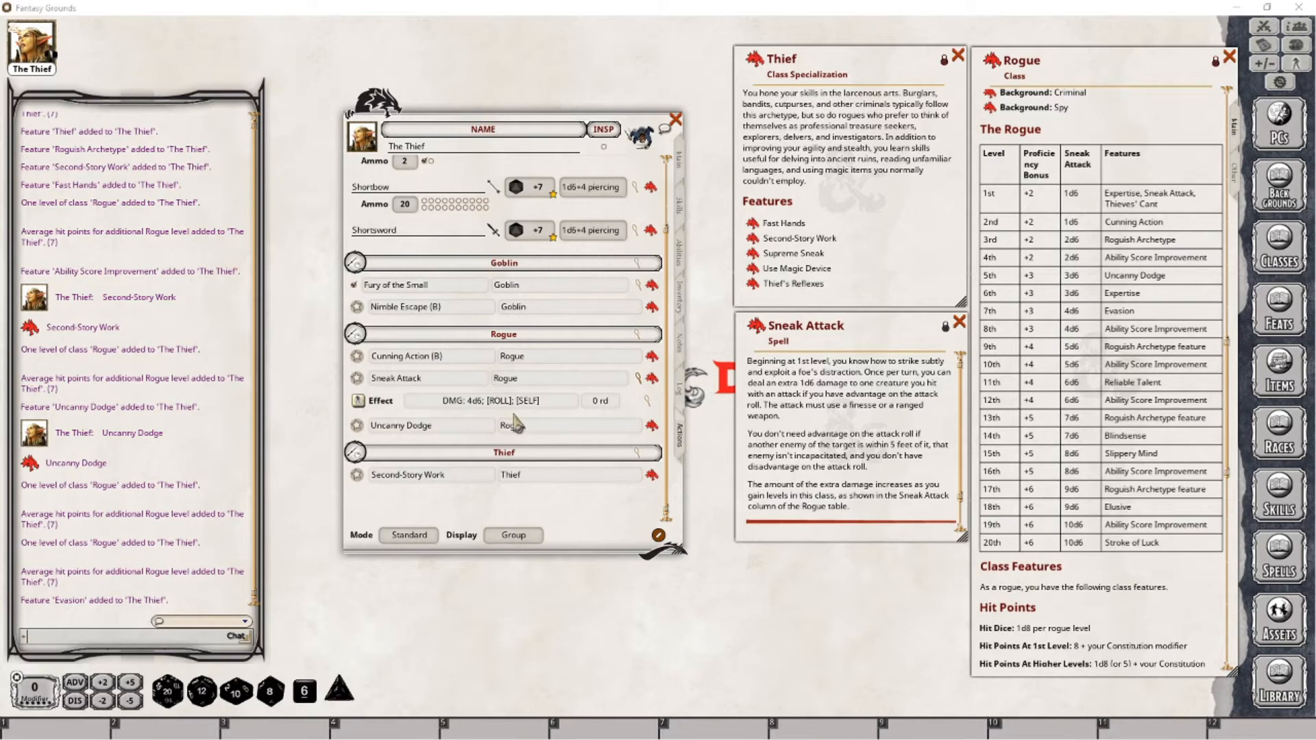
scroll(561, 473, "up", 2)
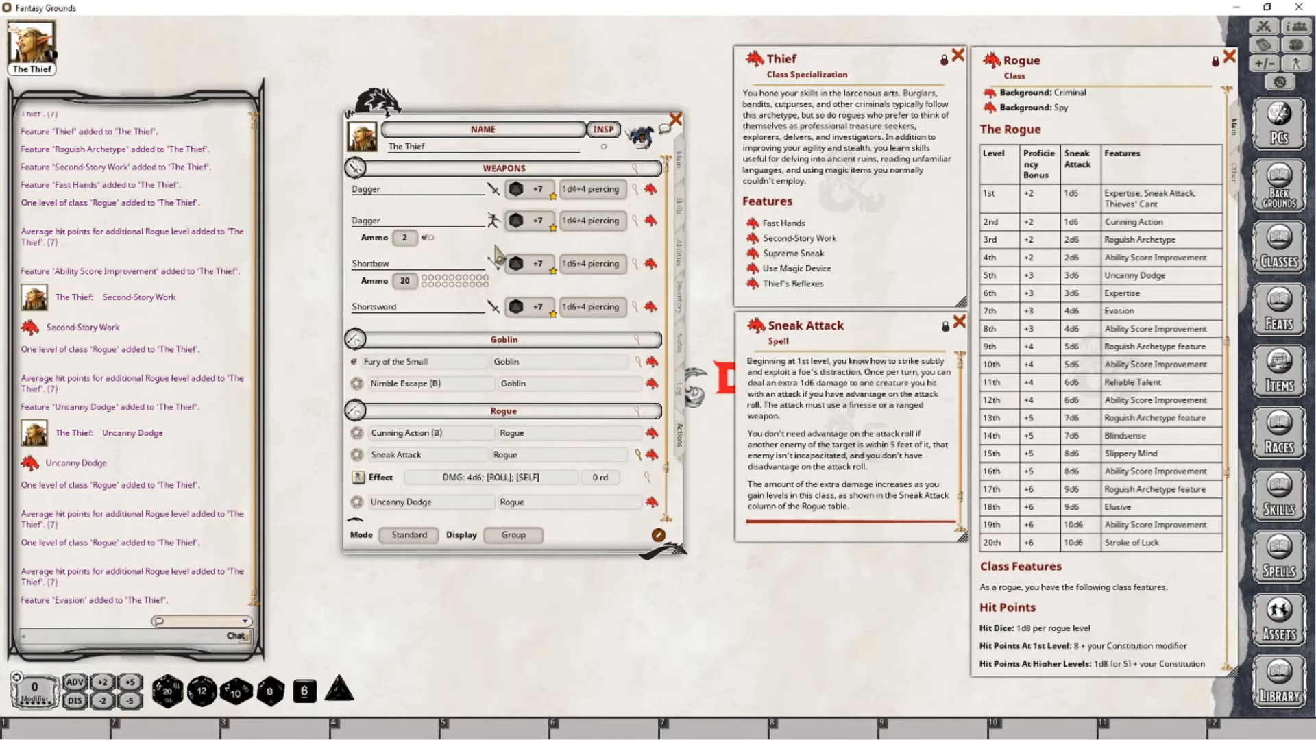
Step: Check the Shortsword's properties against Sneak Attack's weapon requirement, and close both description windows
left_click(651, 312)
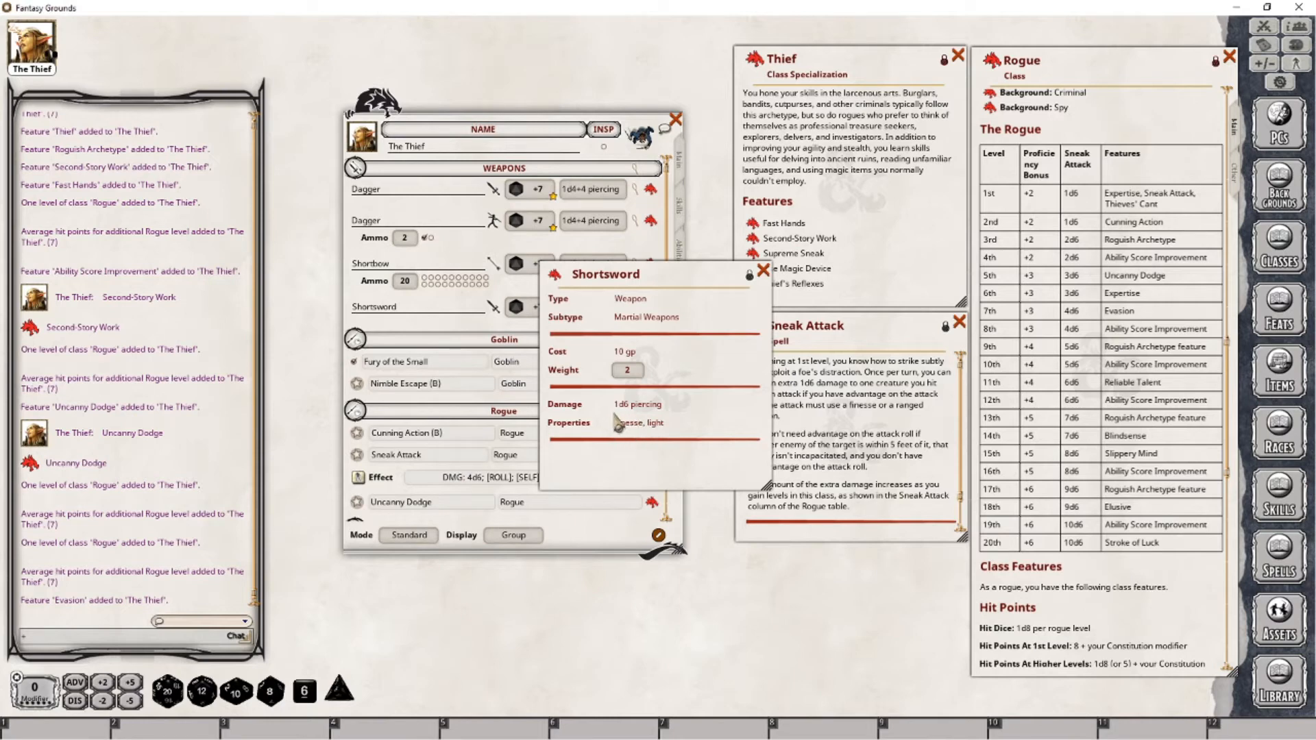
left_click(763, 270)
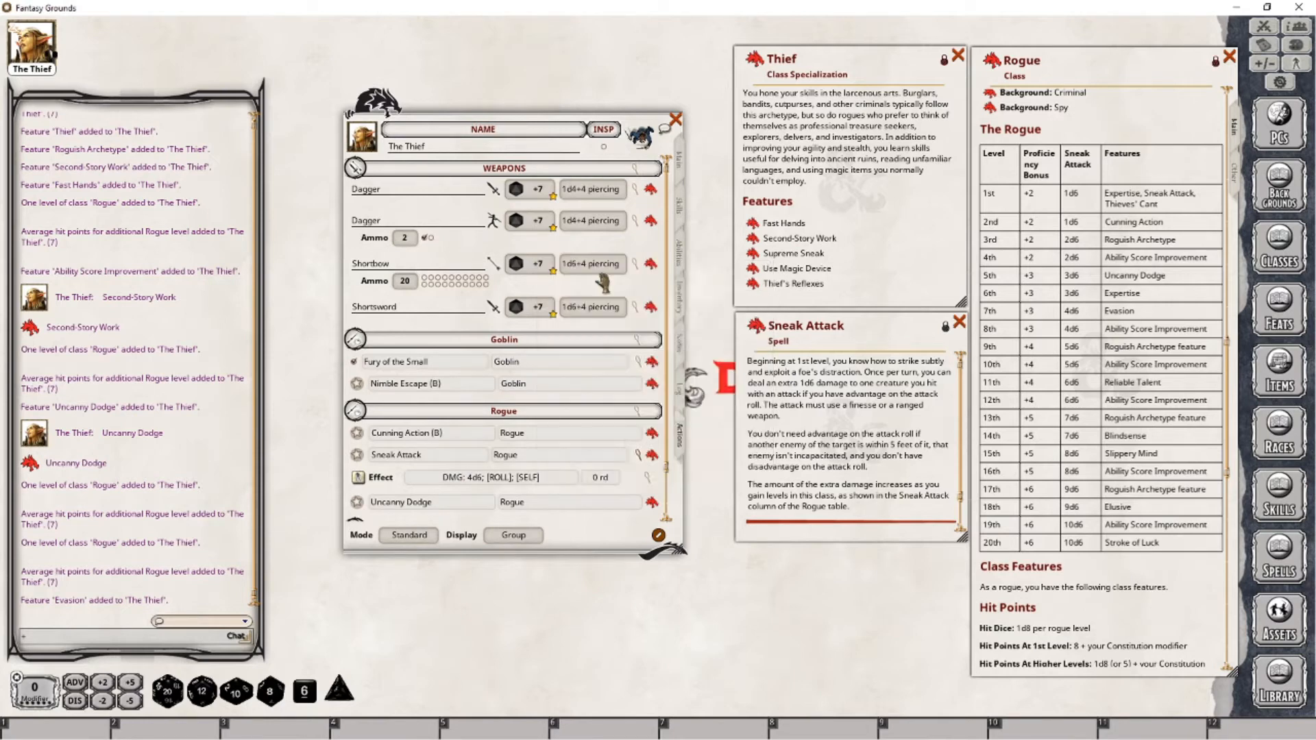
left_click(653, 308)
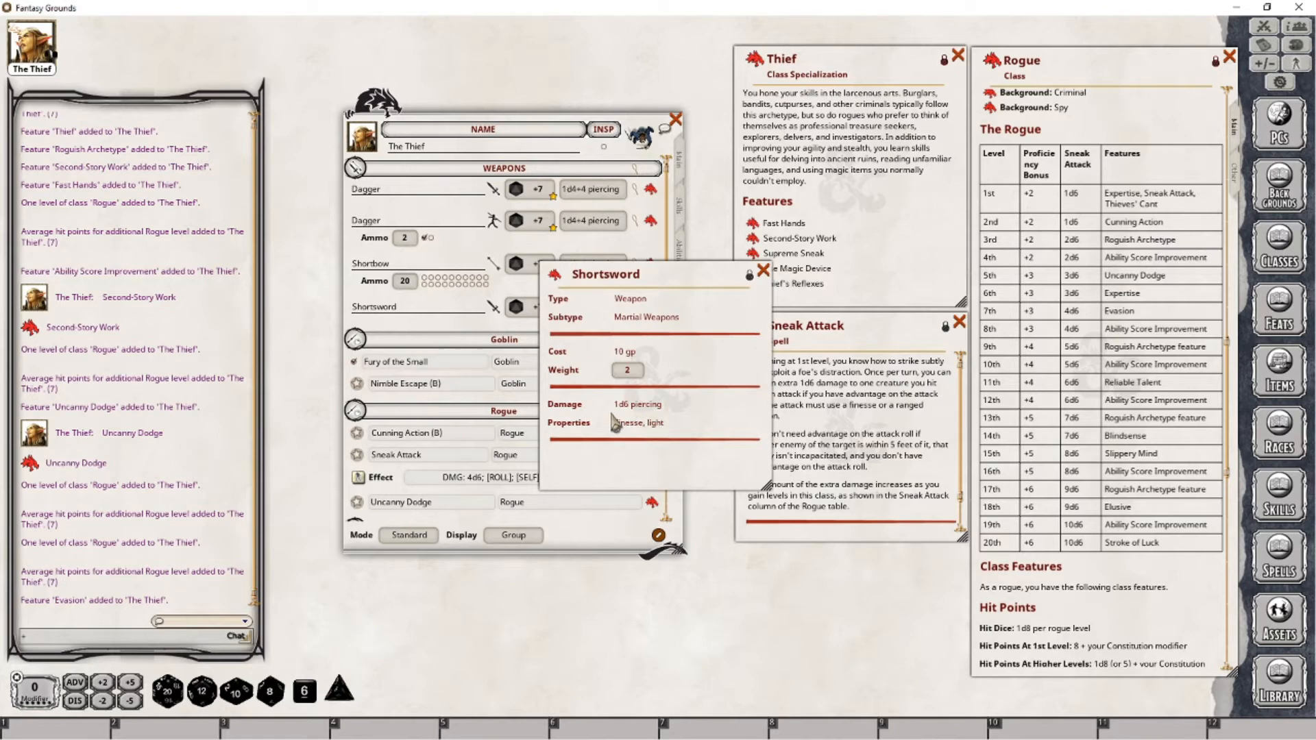
left_click(869, 396)
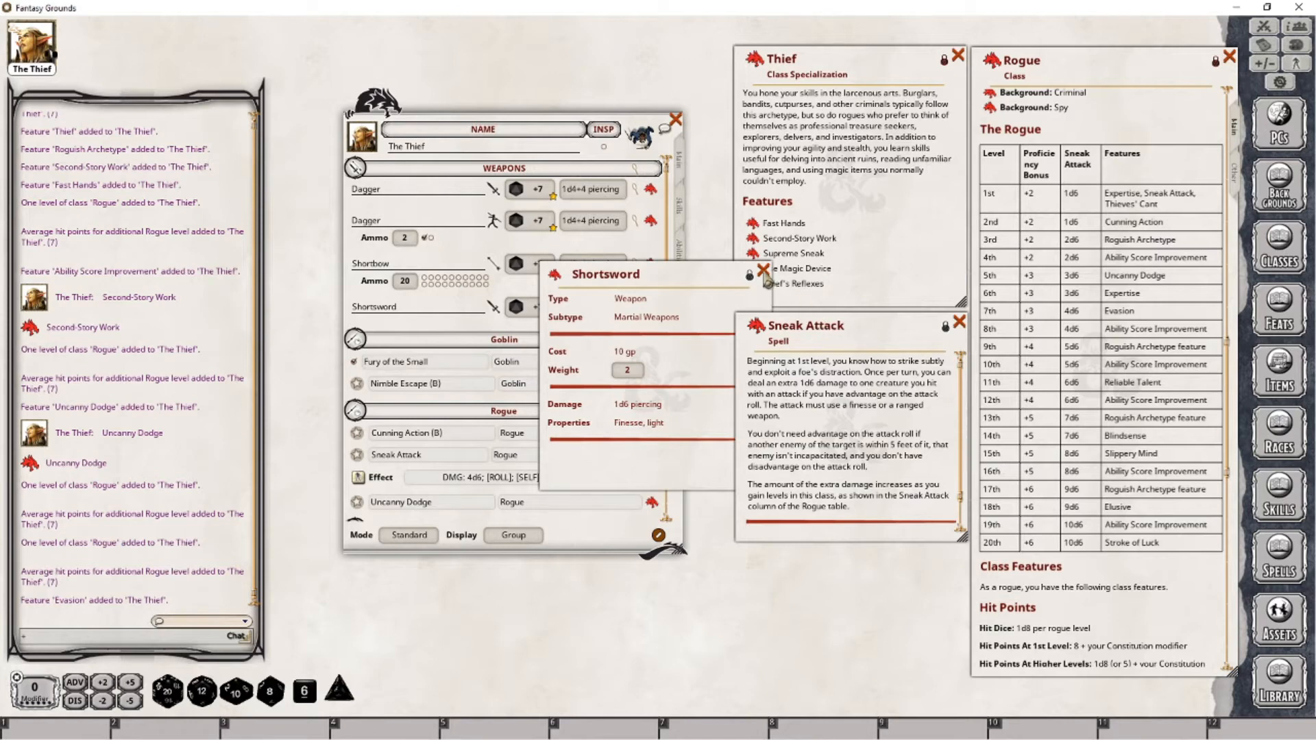
left_click(763, 271)
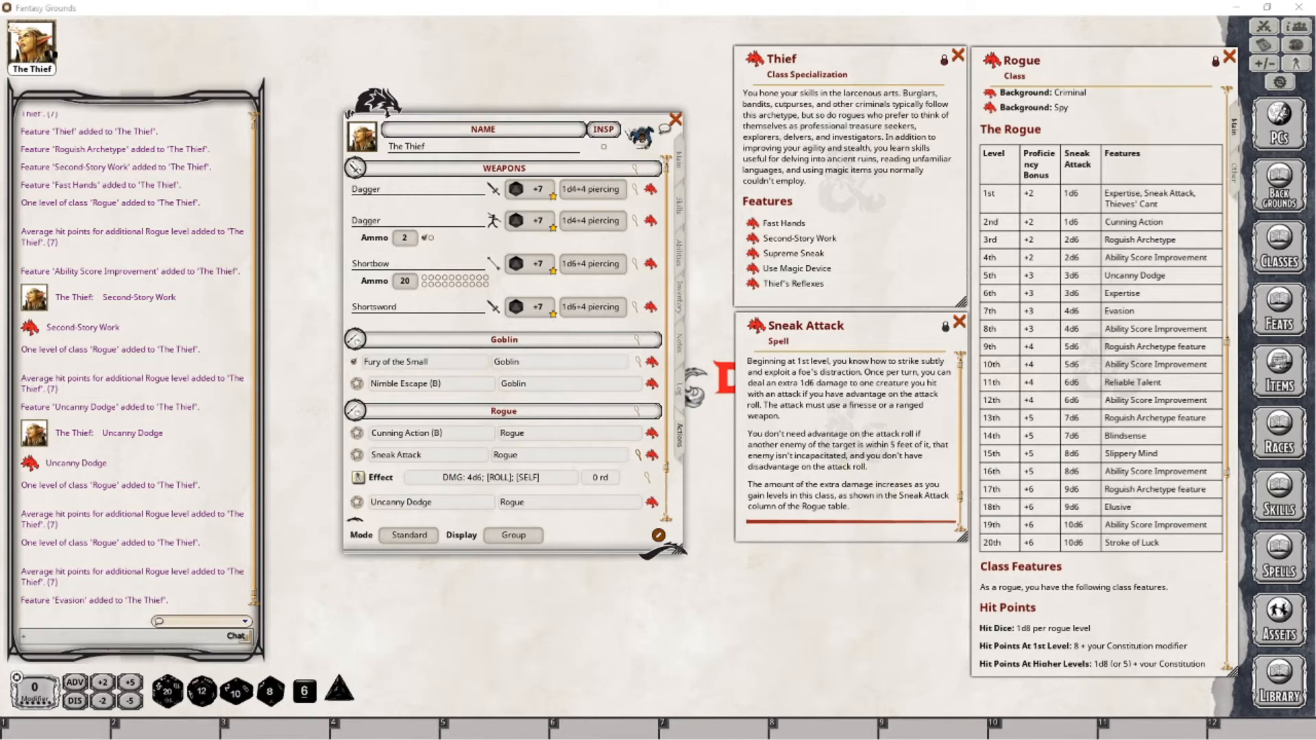
left_click(959, 324)
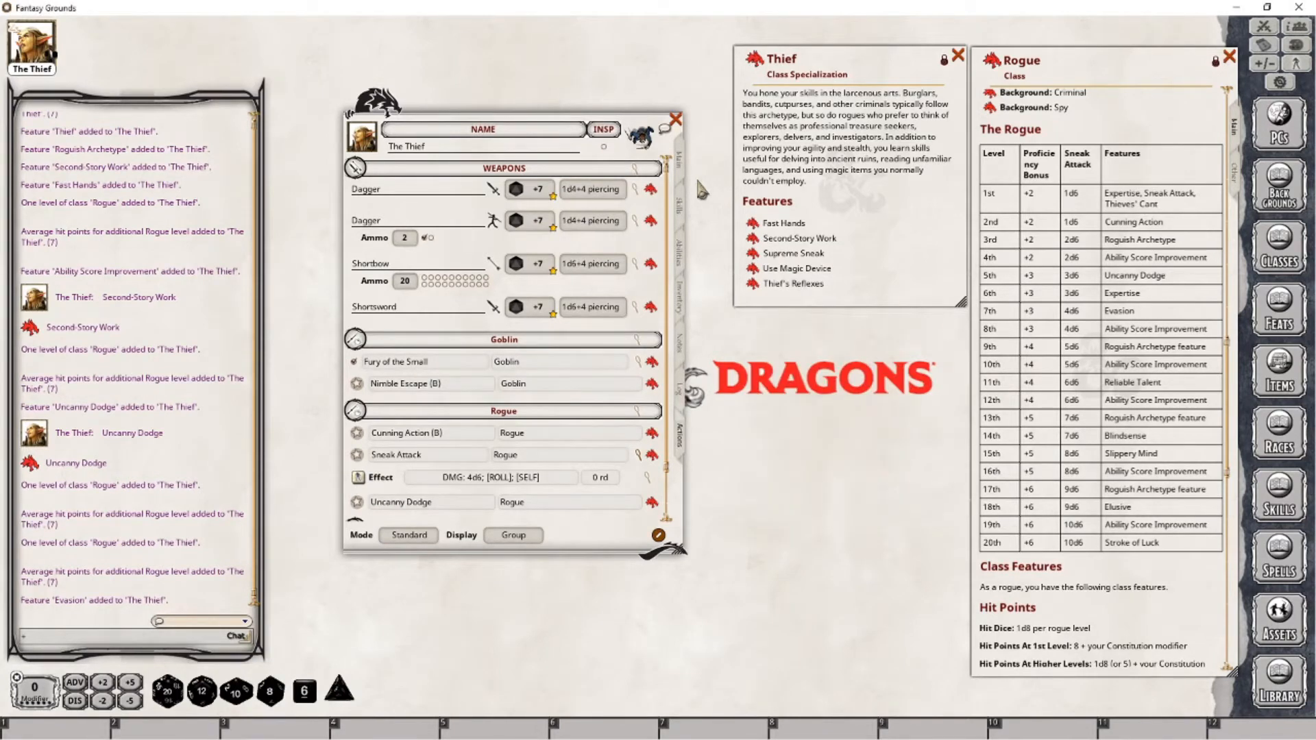
Step: Open the Evasion feature's description from the character's abilities and place it below the Thief specialization window
left_click(681, 254)
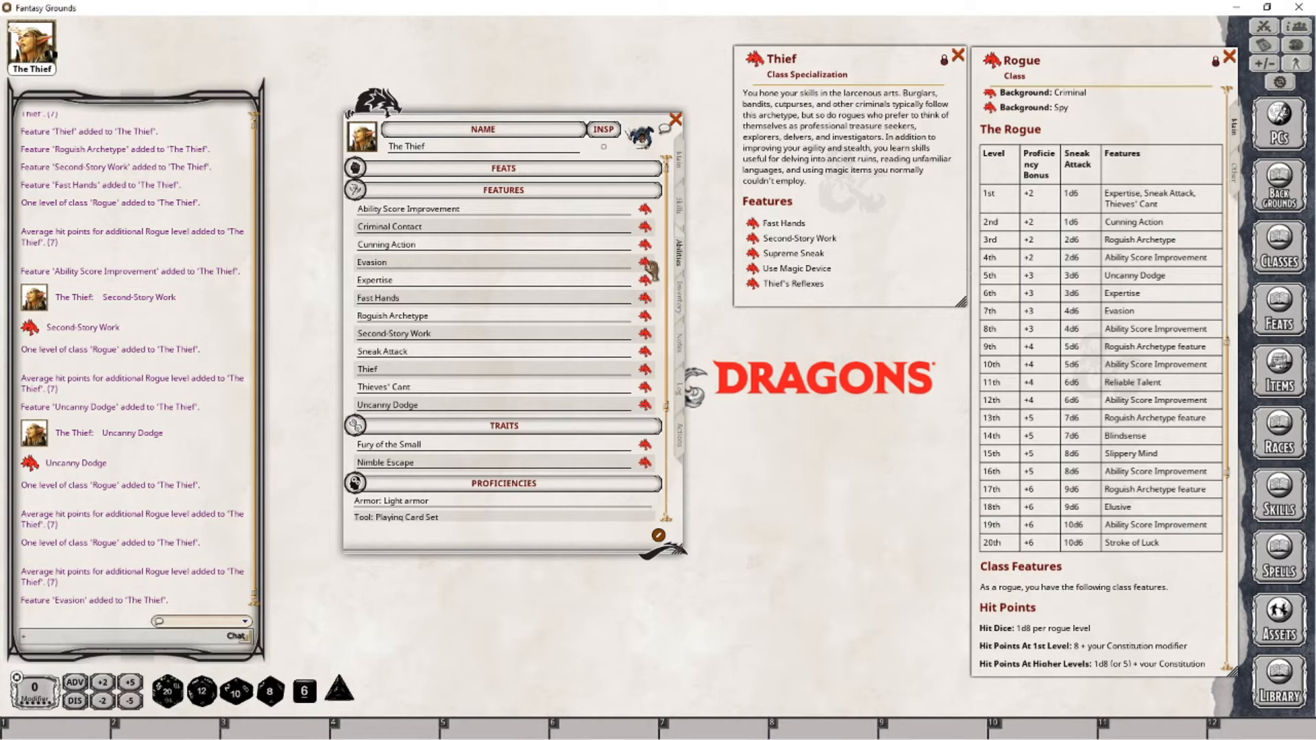
left_click(650, 264)
left_click_drag(638, 280, 832, 327)
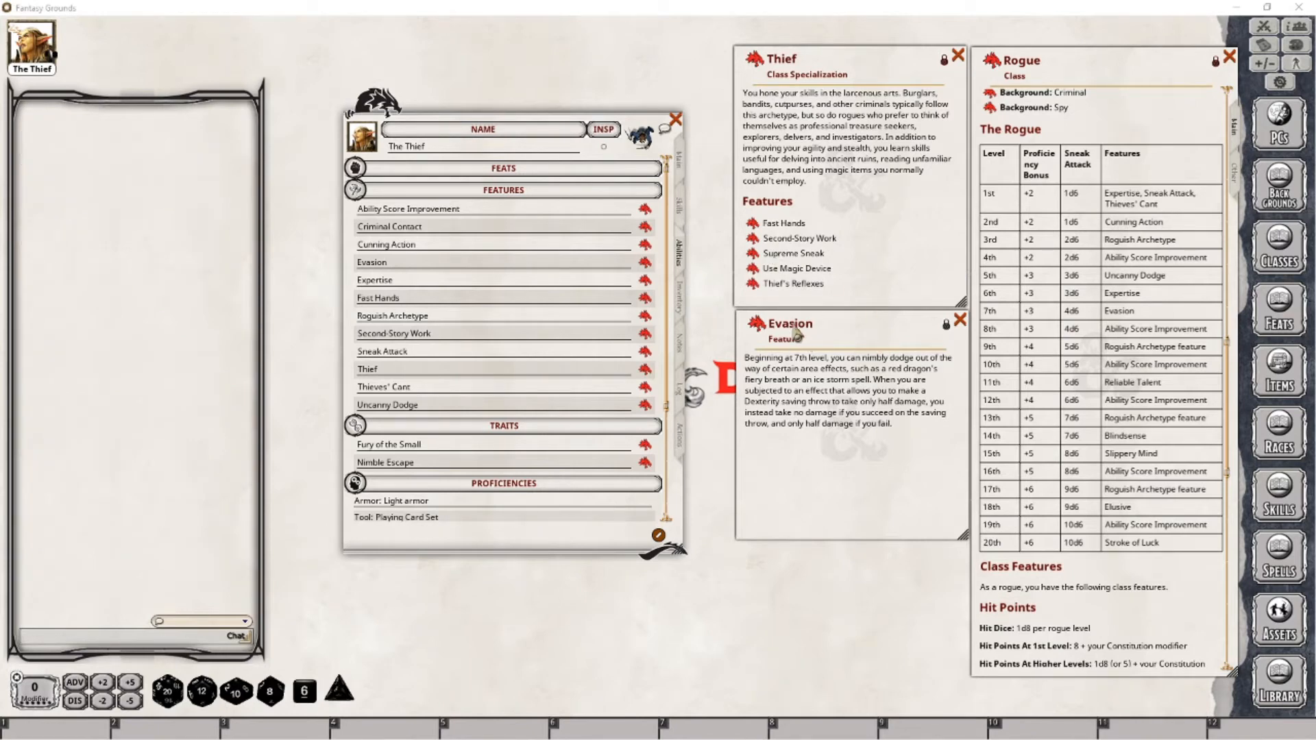
Step: Add Evasion to The Thief's actions and assign it to the Rogue group
left_click(684, 444)
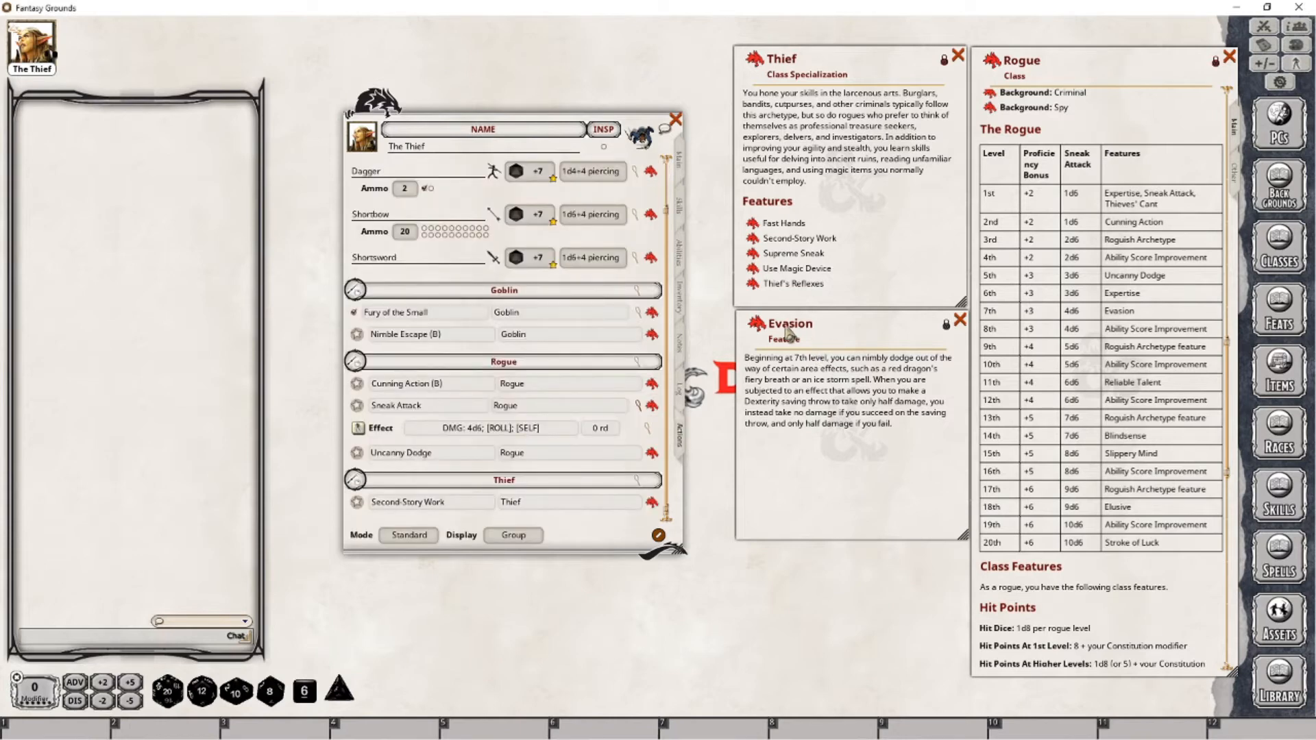
left_click_drag(755, 323, 481, 336)
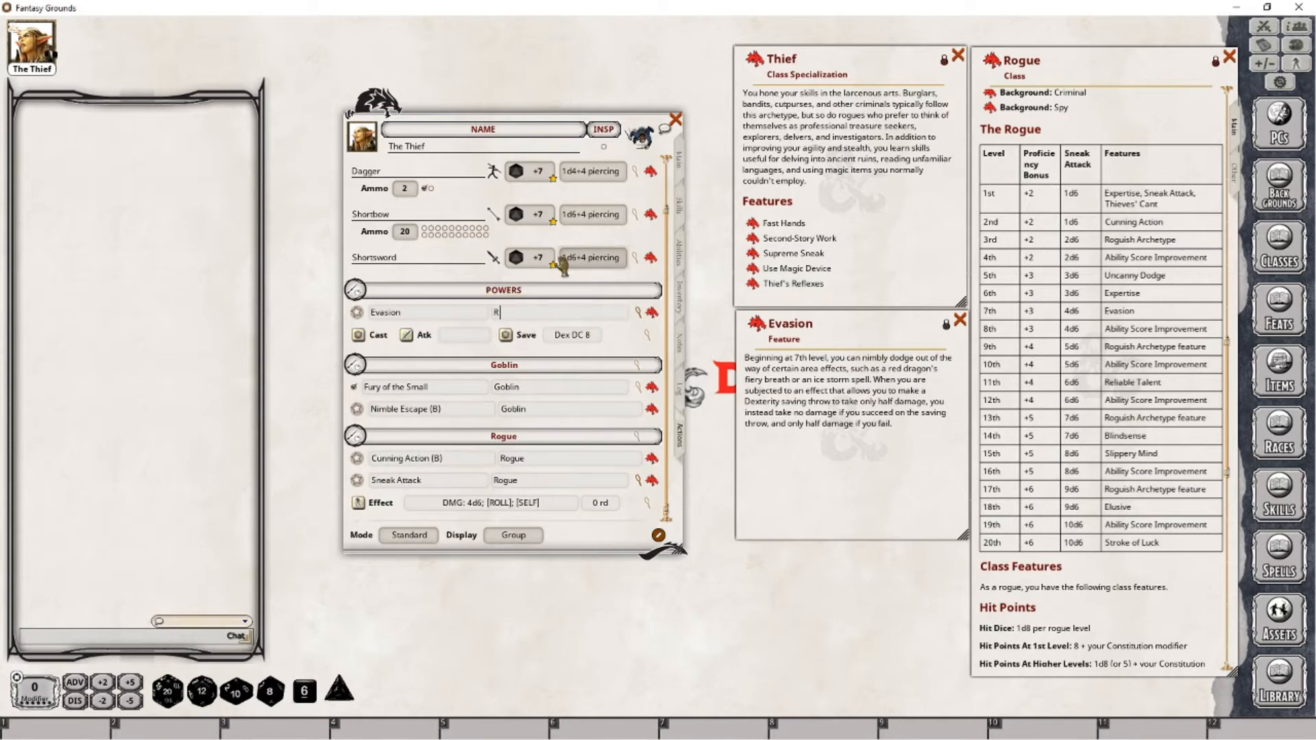
type("Rogue")
key("Tab")
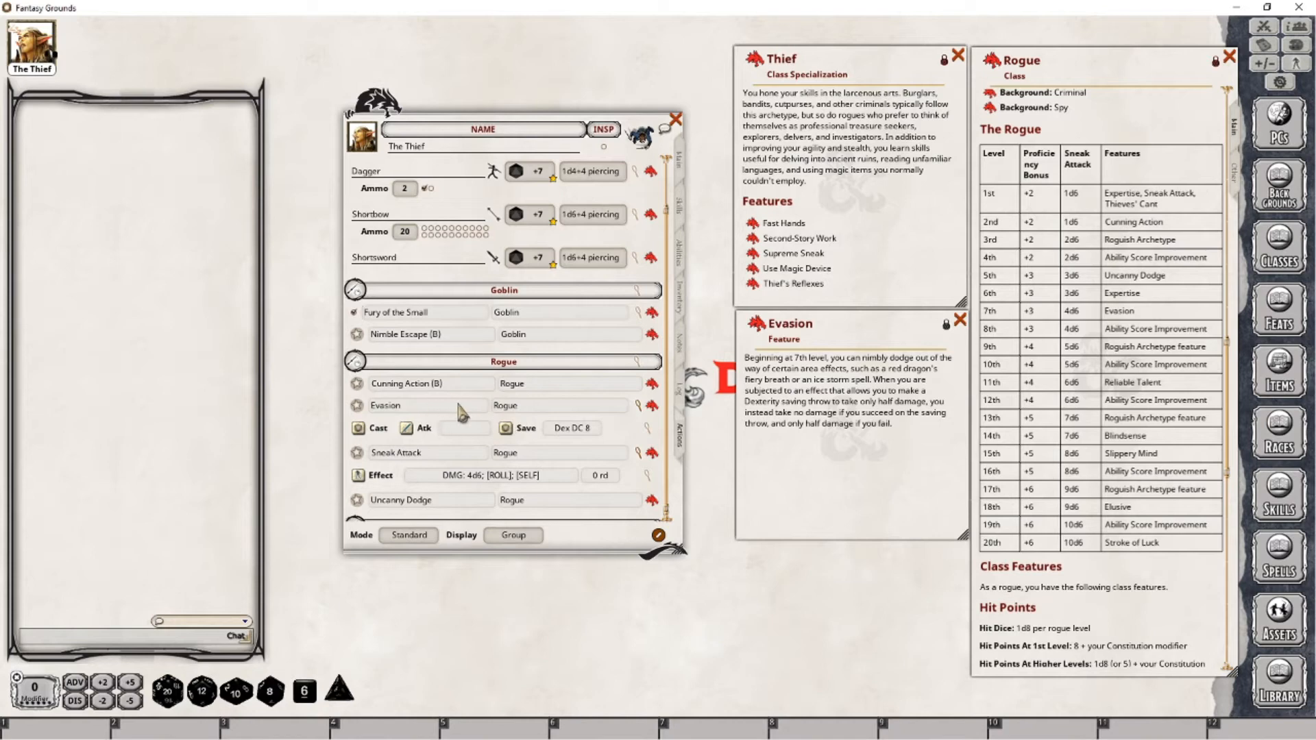
Step: Add an effect named Evasion to the Evasion power, targeting Self and expending On next action
right_click(535, 410)
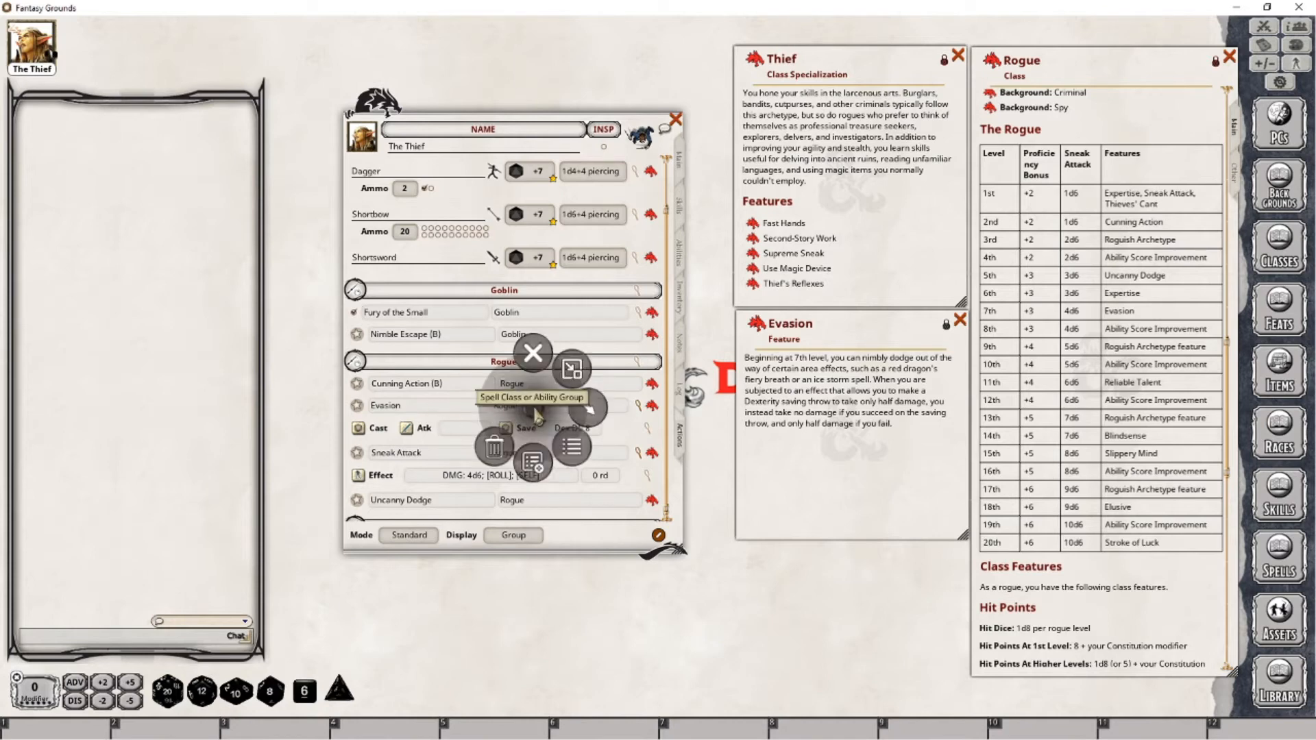
left_click(588, 410)
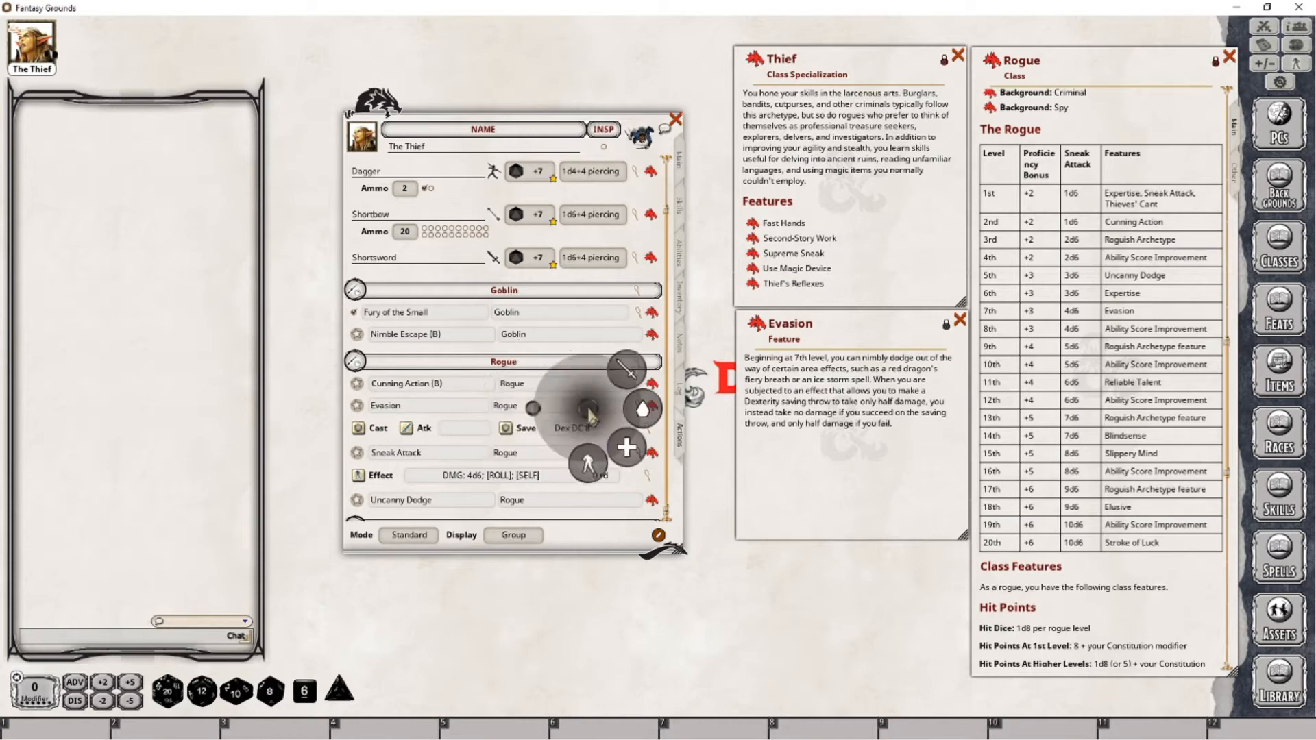
left_click(588, 466)
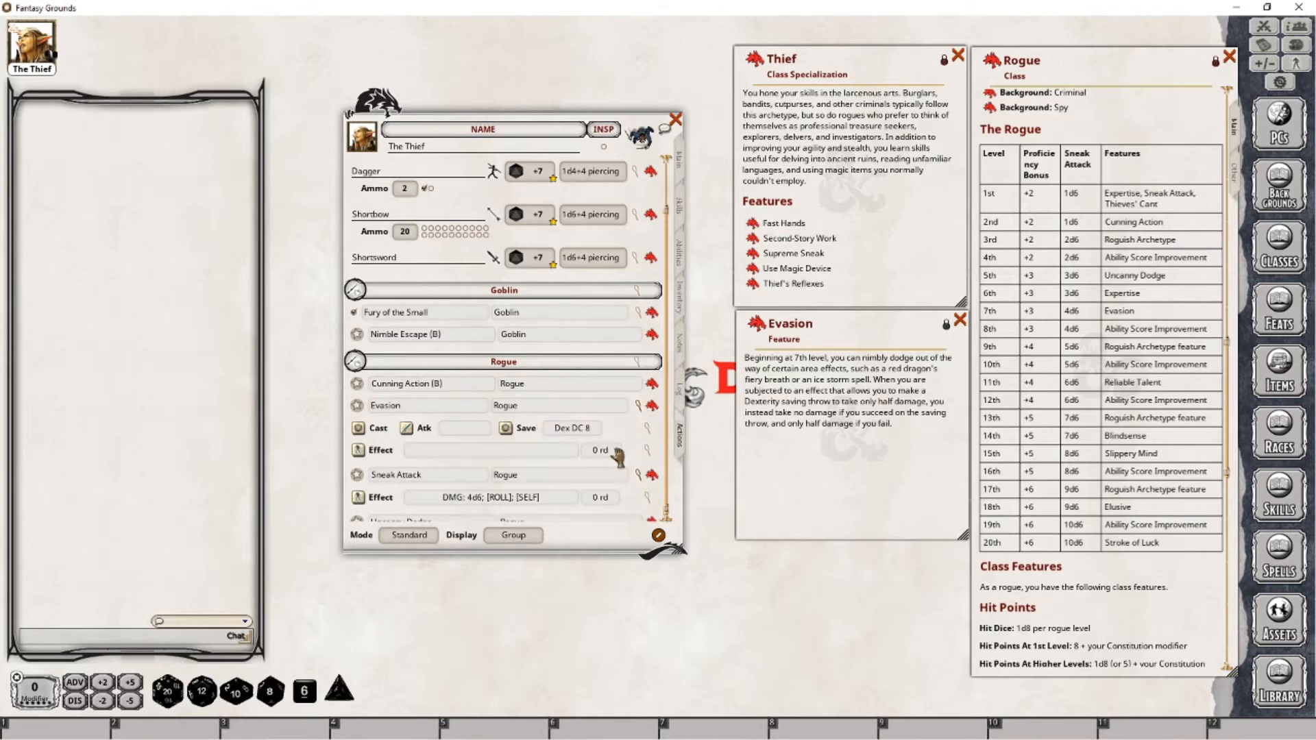
left_click(646, 452)
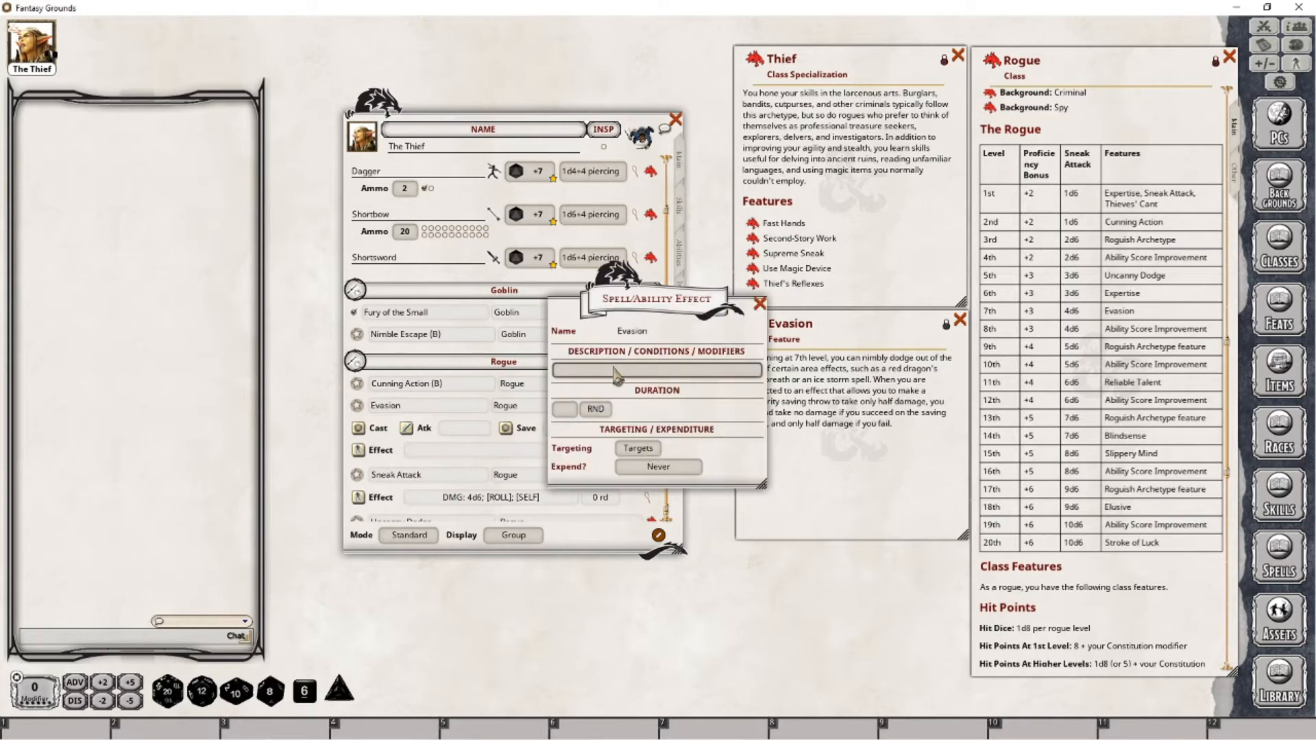
type("Evasion")
left_click(638, 449)
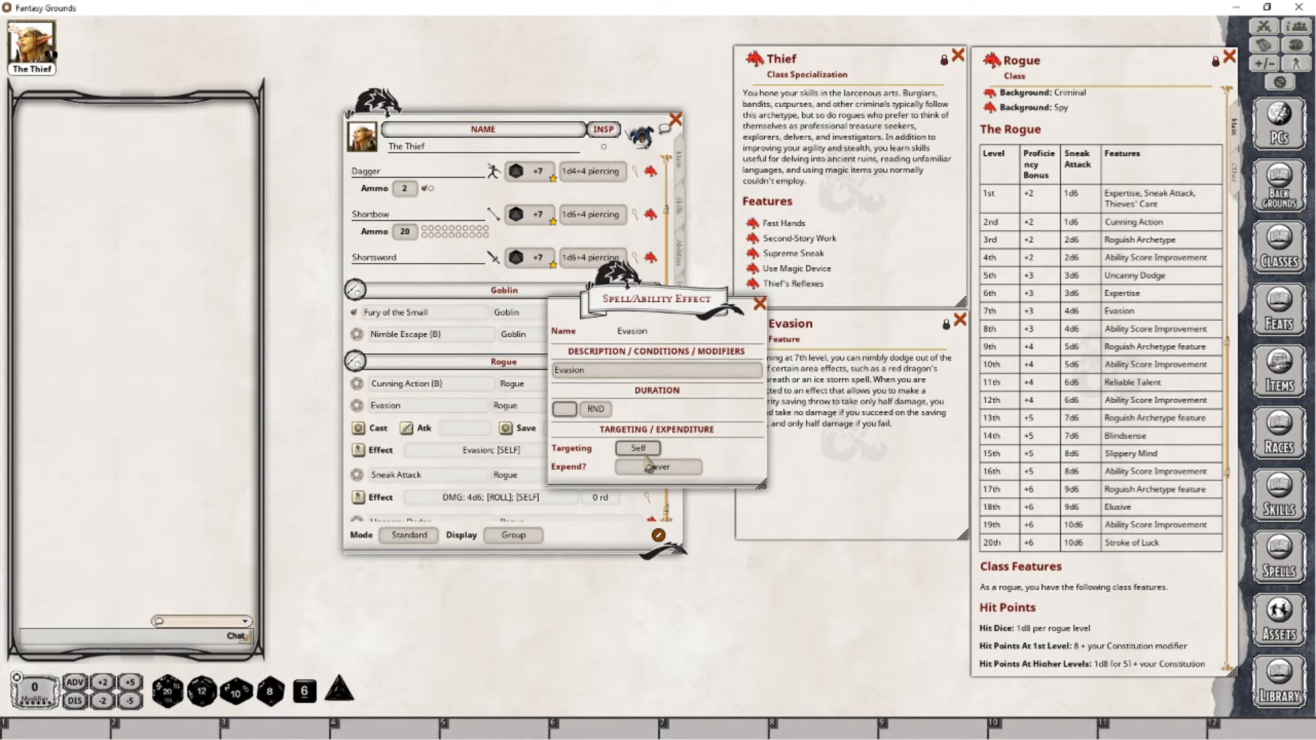
left_click(657, 469)
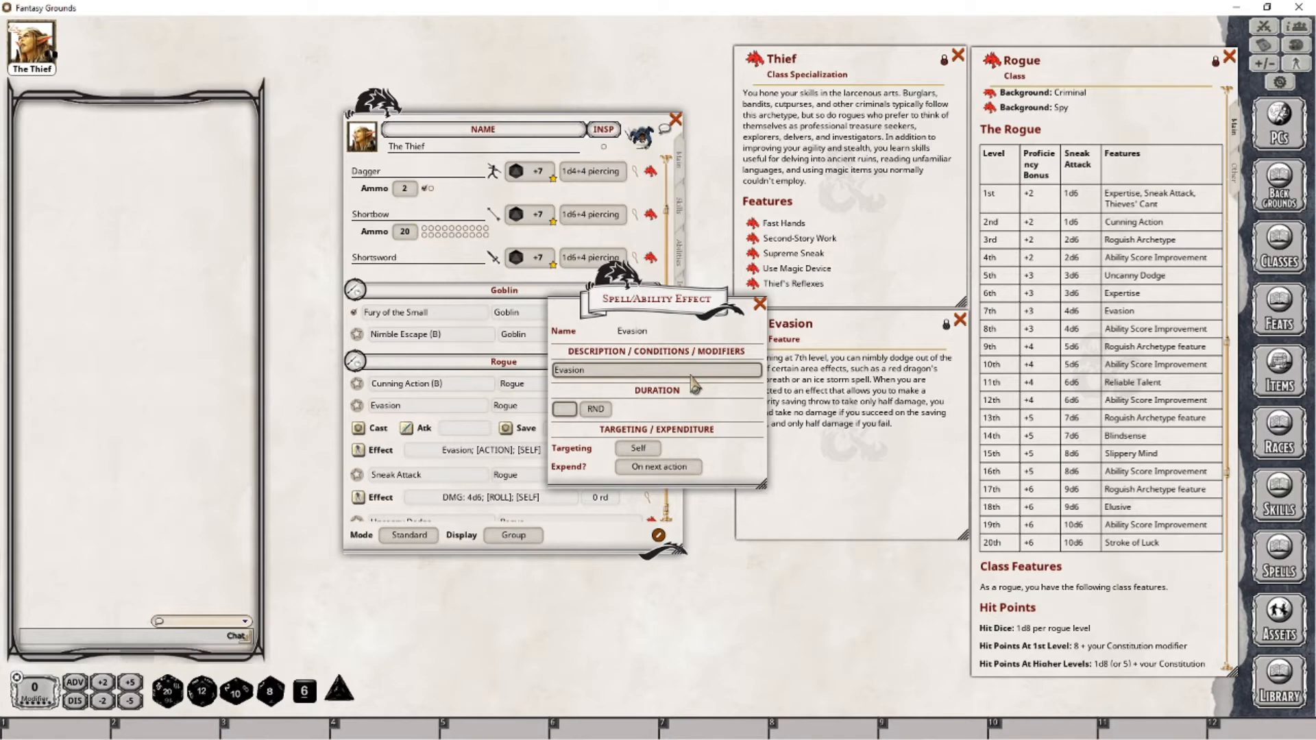
left_click(759, 304)
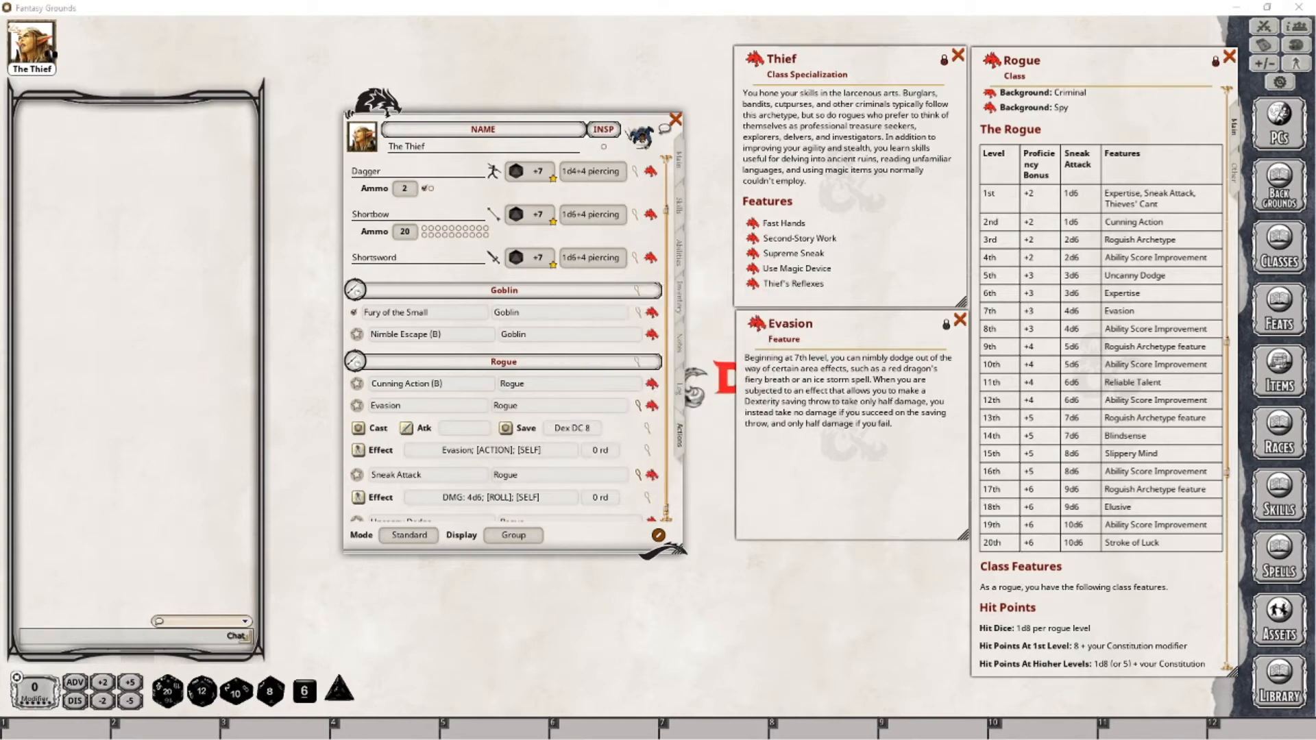
Step: Test the Evasion effect on The Thief twice against the Adult Red Dragon with the Combat Tracker open, and close the tracker
left_click(1264, 27)
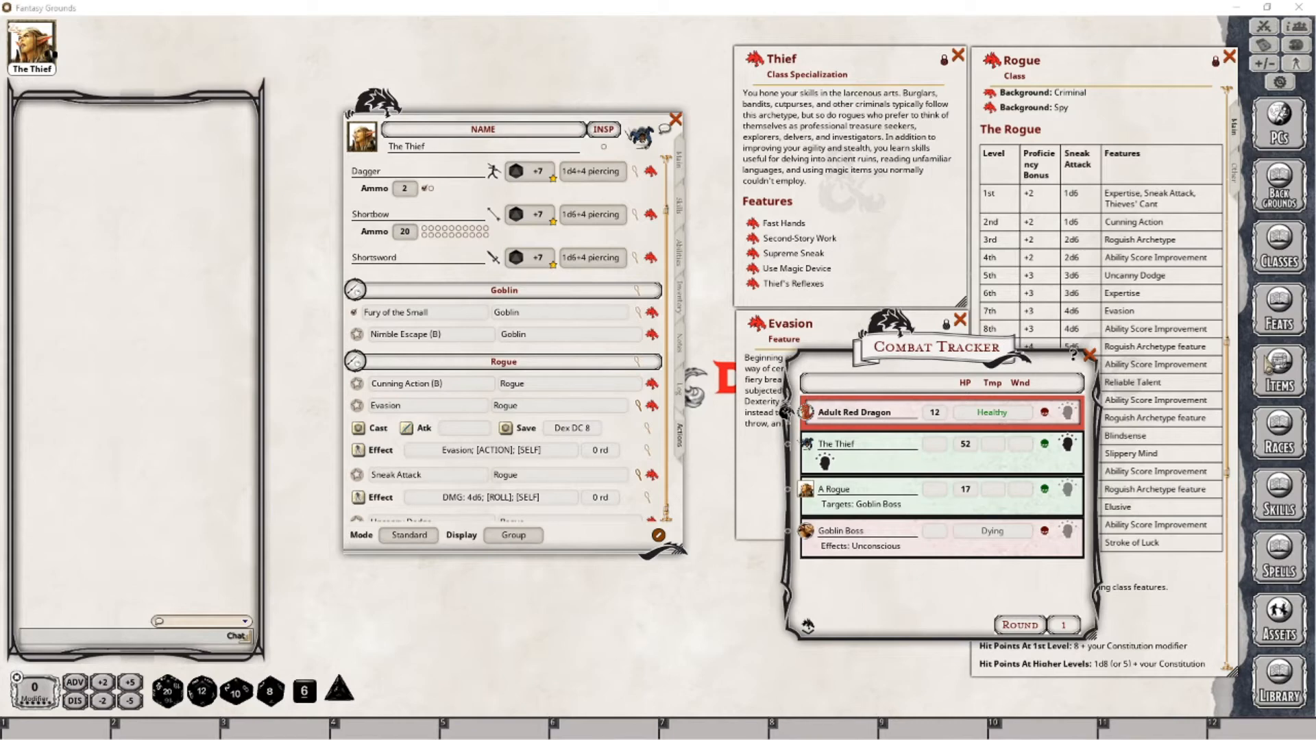
left_click_drag(889, 352, 849, 374)
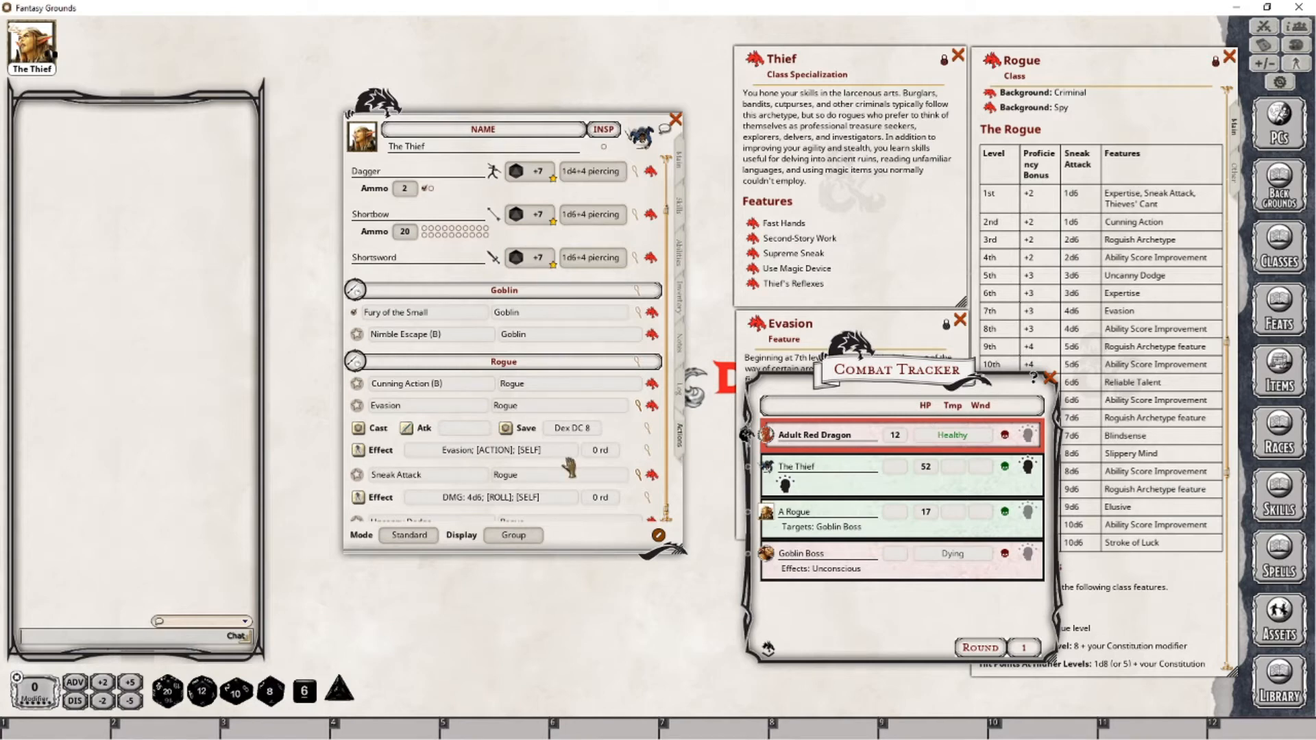
left_click(359, 450)
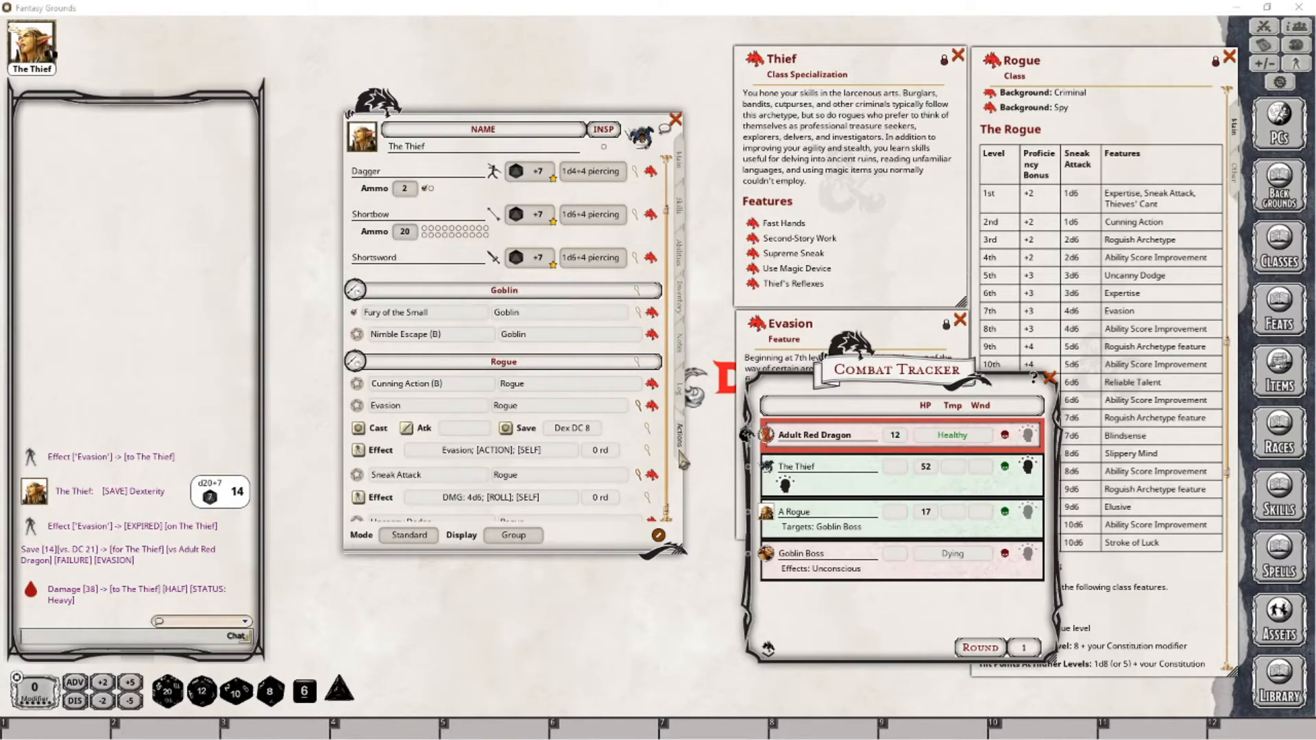
left_click(358, 451)
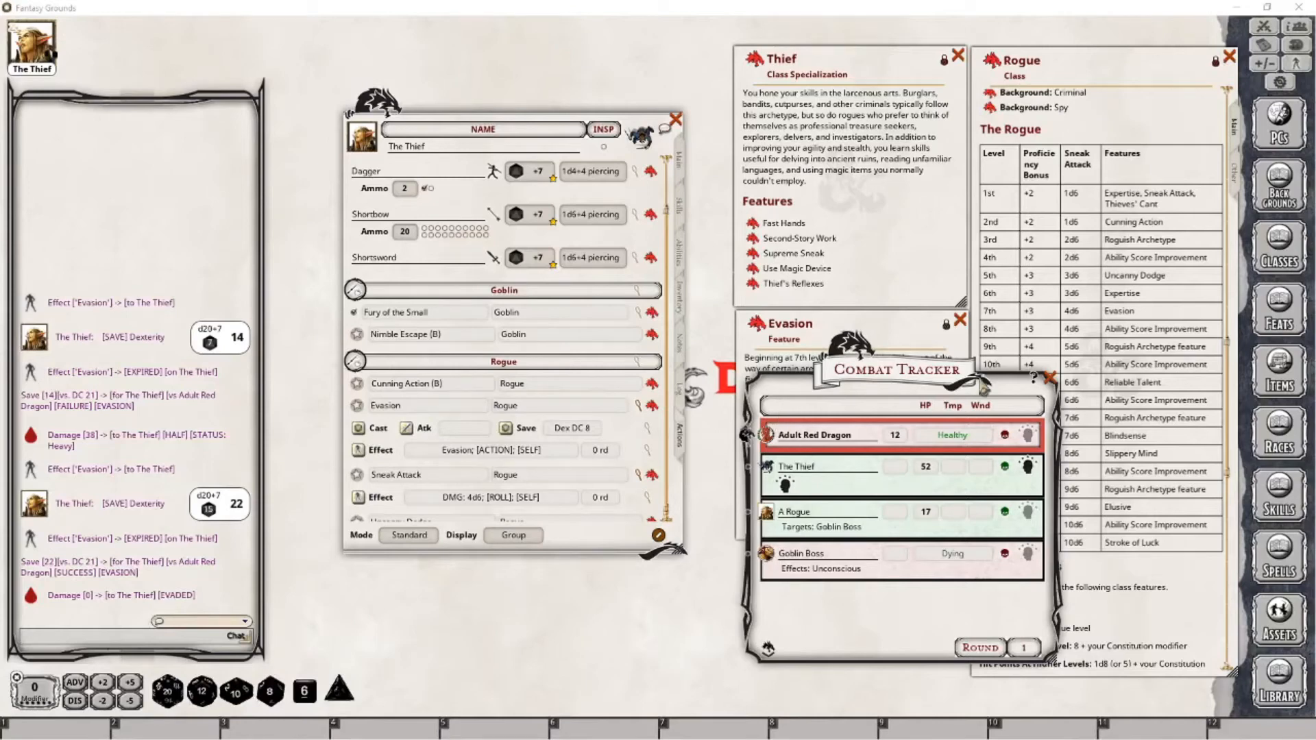
left_click(1049, 377)
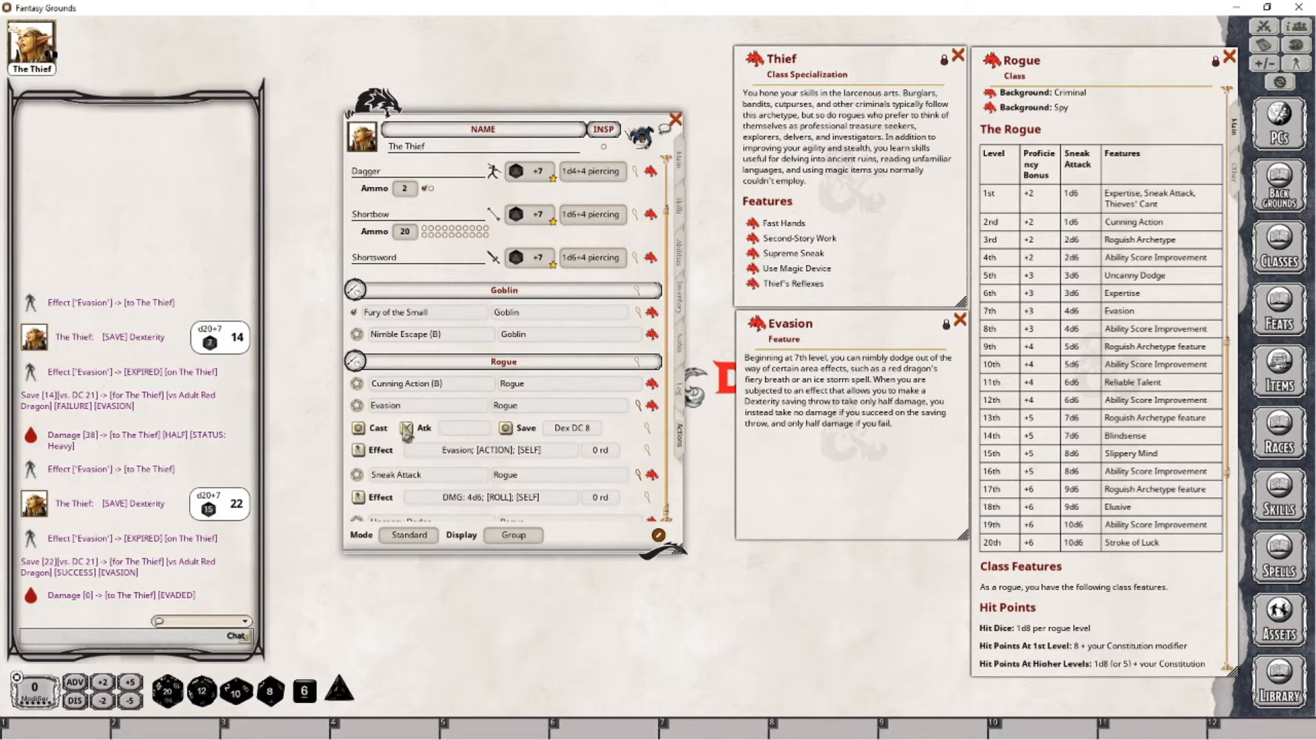
Step: Delete the cast and save action from the Evasion power, keeping its effect, and close the Evasion description
right_click(561, 431)
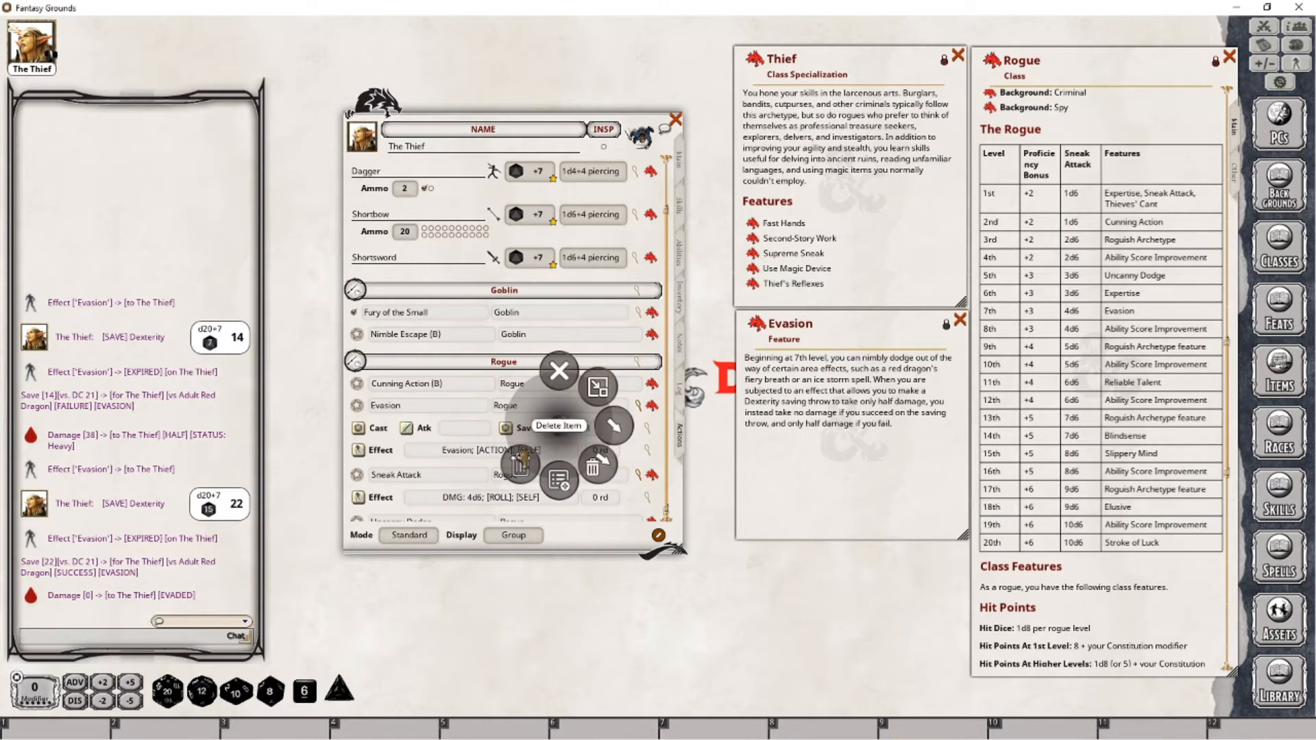
left_click(601, 467)
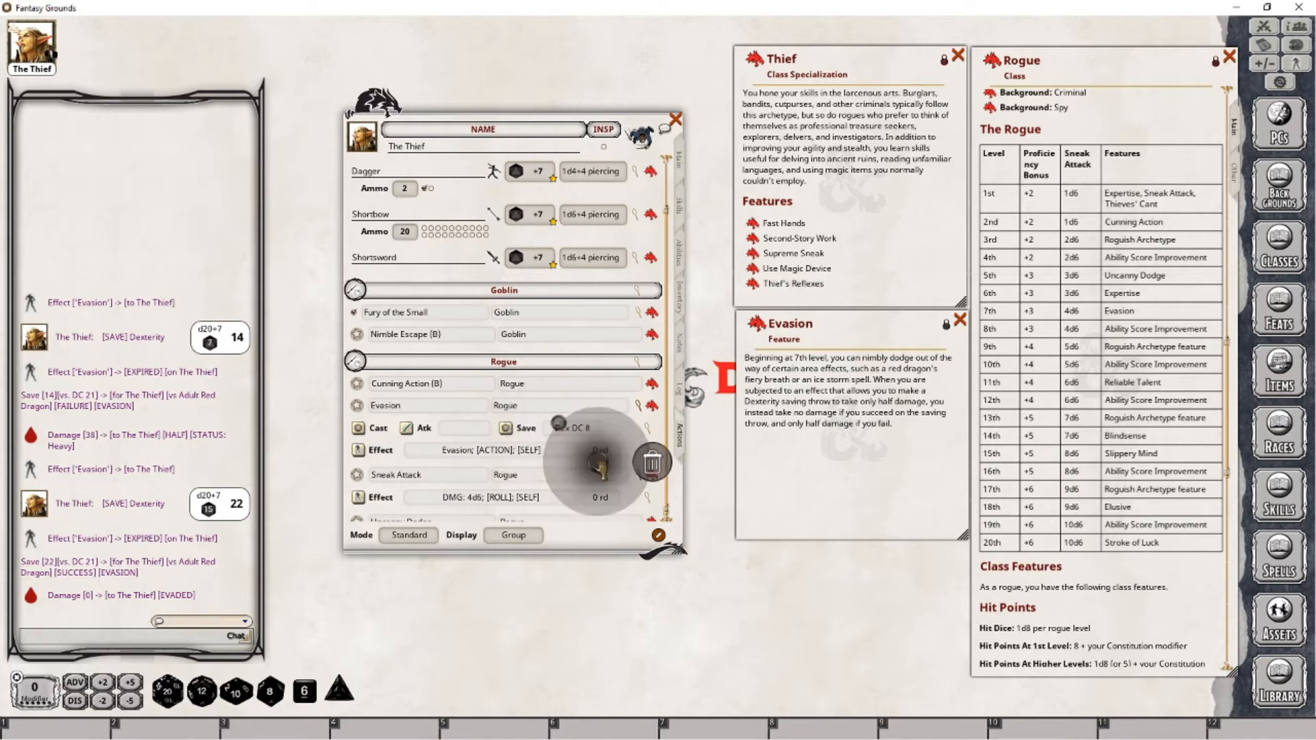
left_click(656, 468)
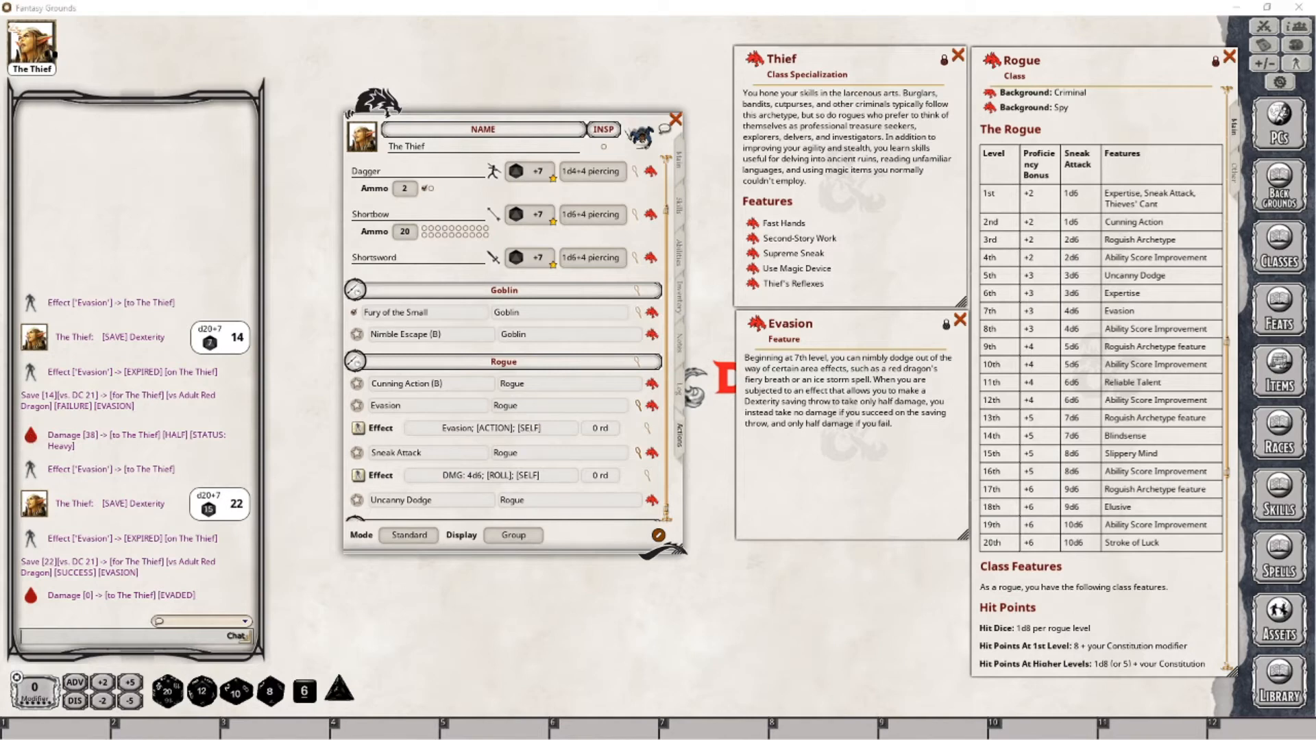
left_click(961, 319)
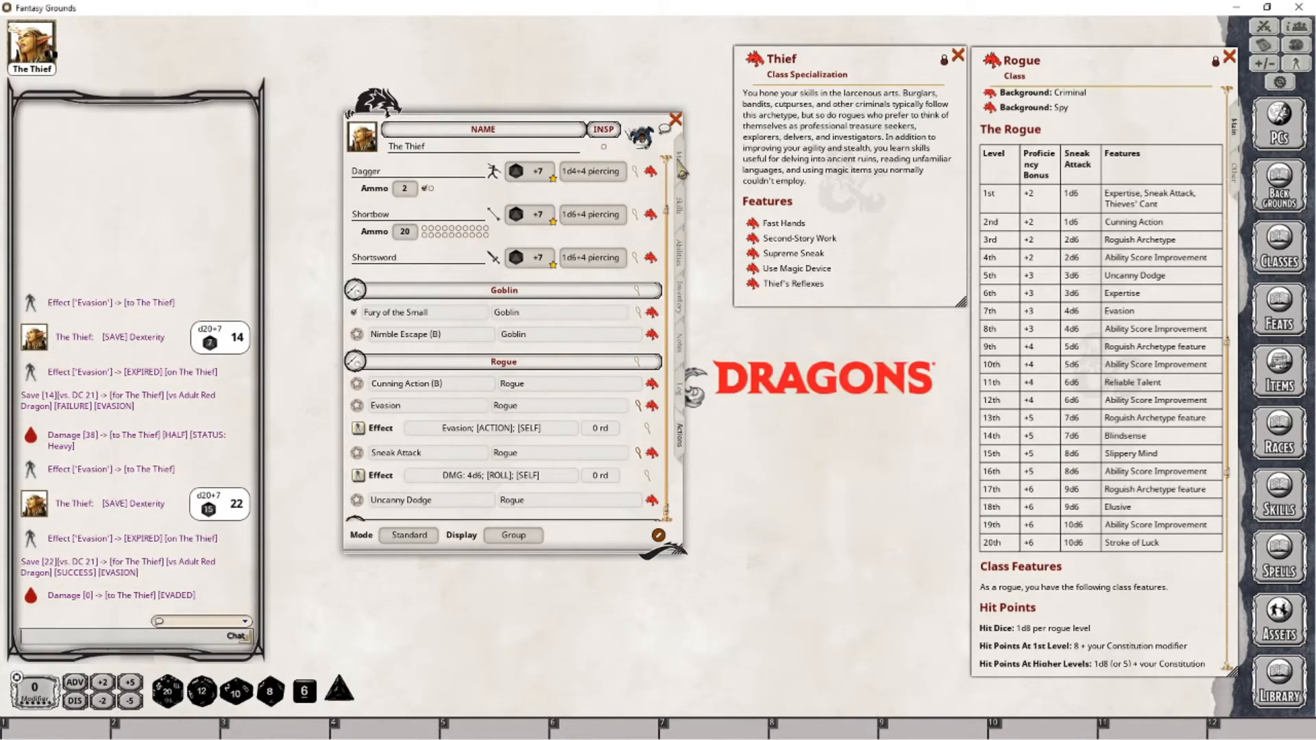
Step: Add an eighth Rogue level to The Thief and raise Dexterity to 20
left_click(680, 161)
left_click_drag(999, 57, 378, 189)
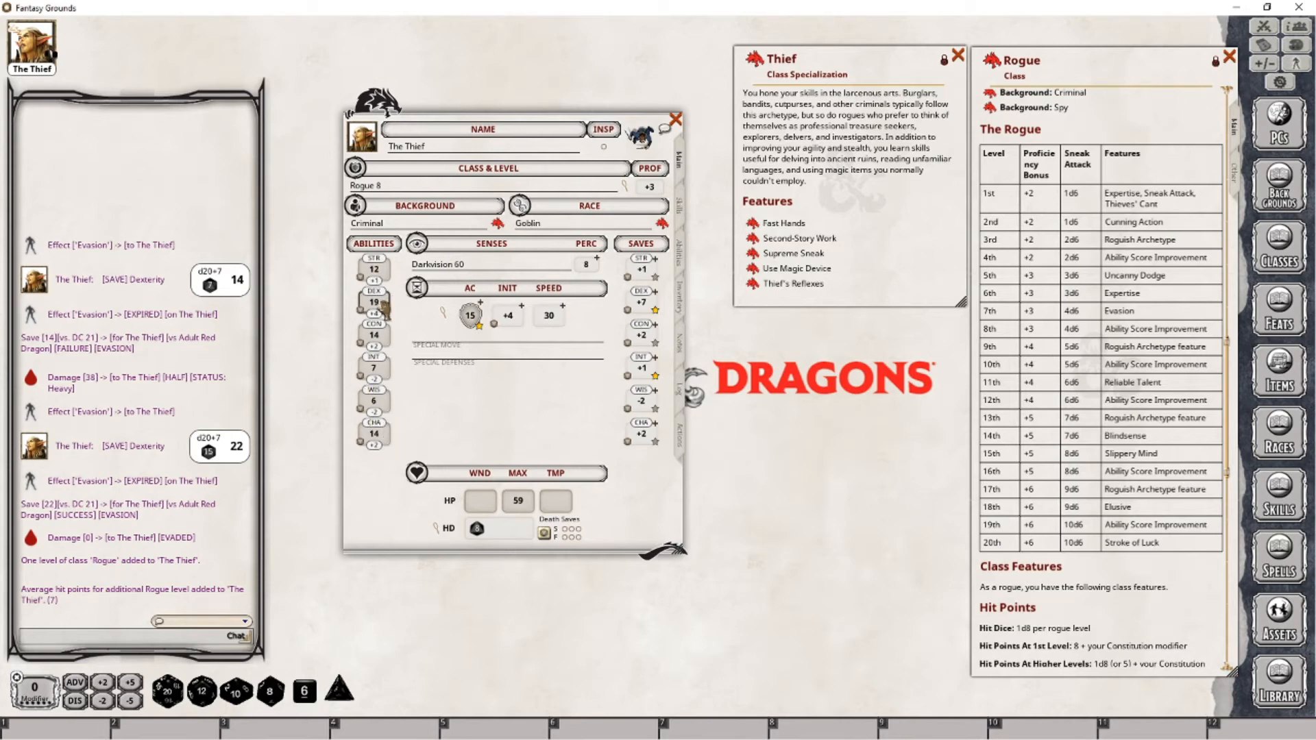
scroll(386, 309, "up", 1)
Step: Check The Thief's skill totals and set the Constitution score to 15
left_click(680, 214)
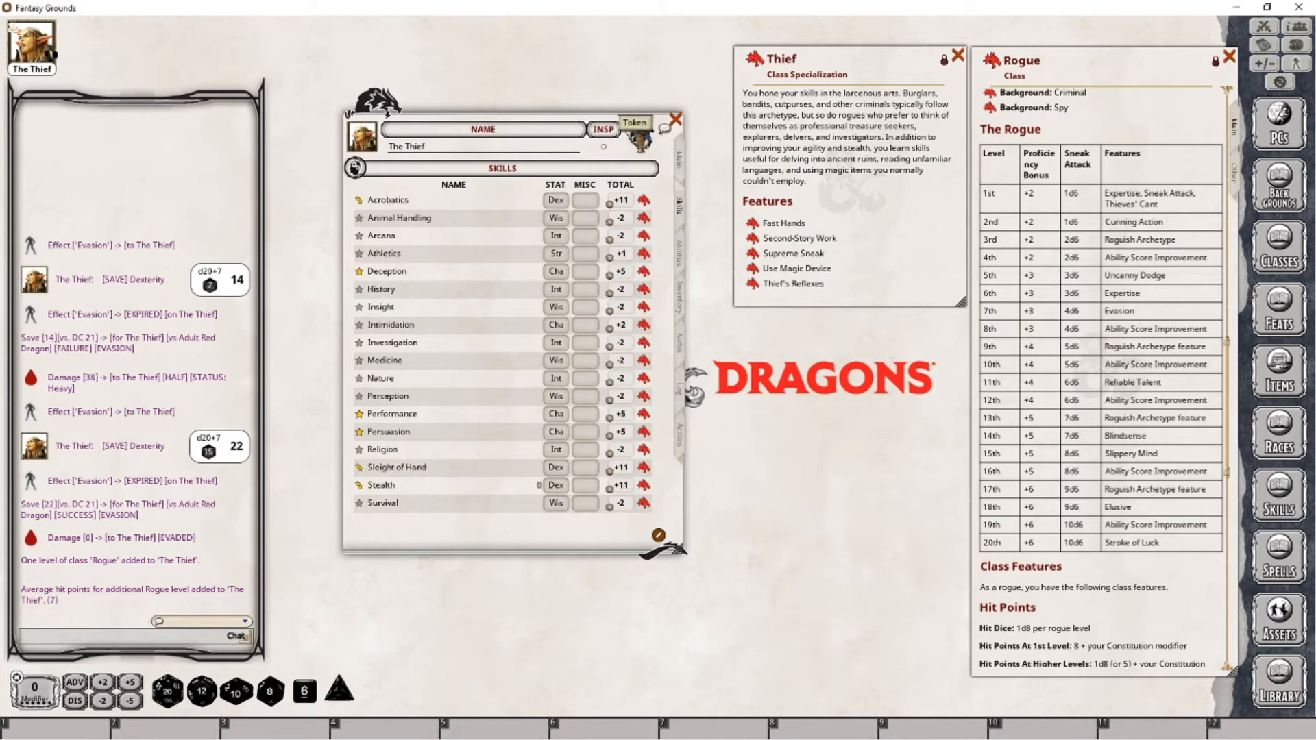
left_click(681, 161)
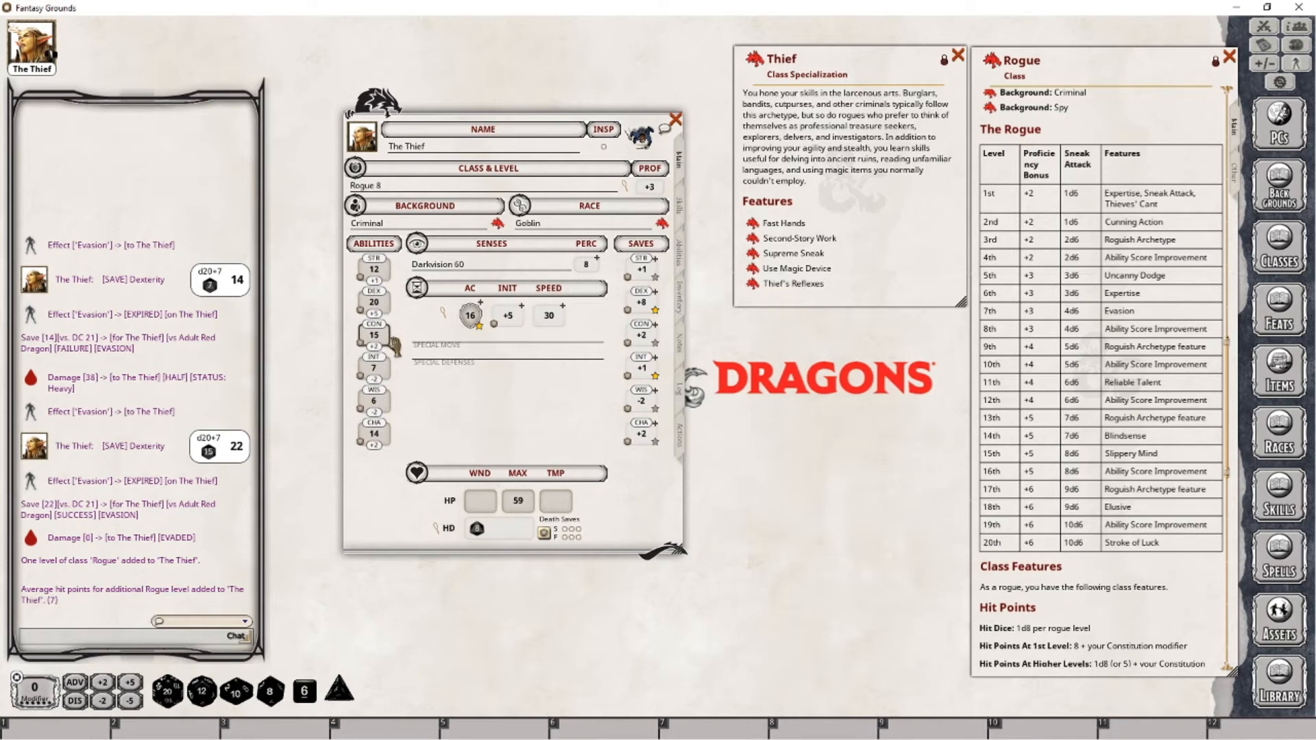
scroll(381, 337, "down", 1)
scroll(381, 343, "up", 1)
scroll(386, 338, "up", 1)
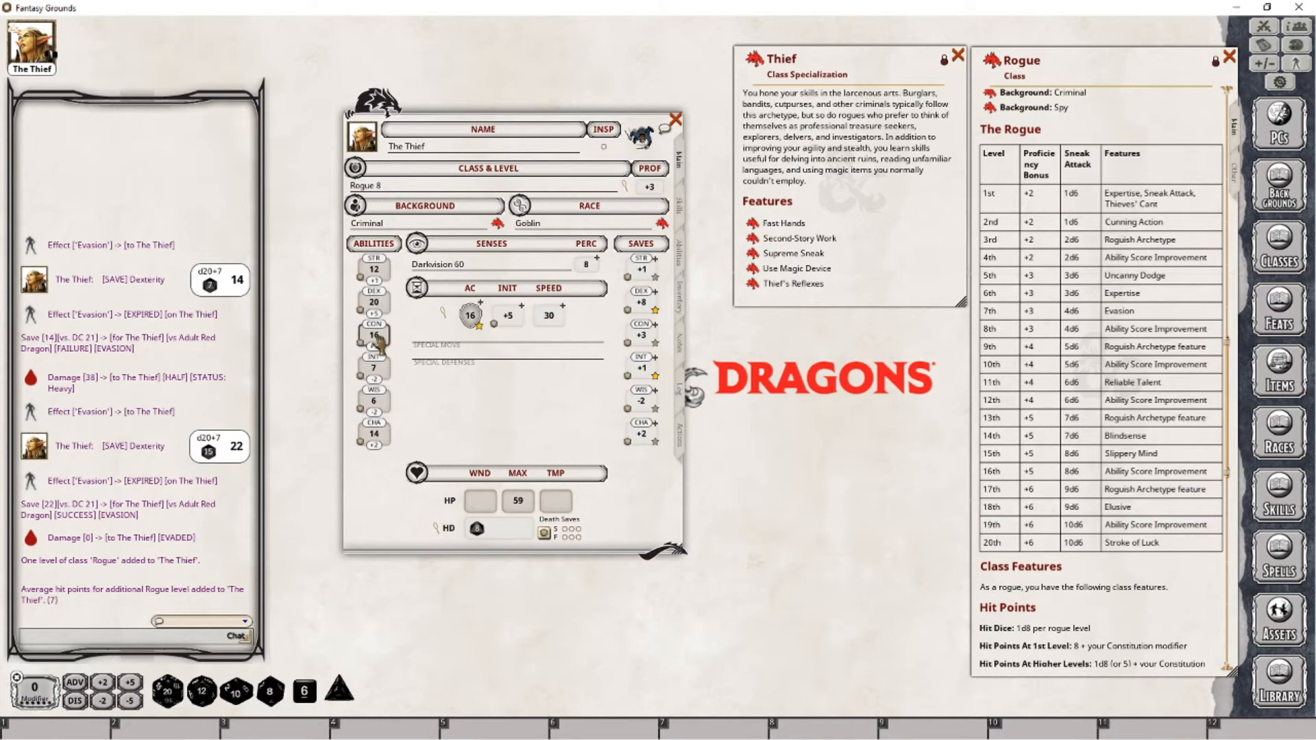
scroll(377, 338, "down", 1)
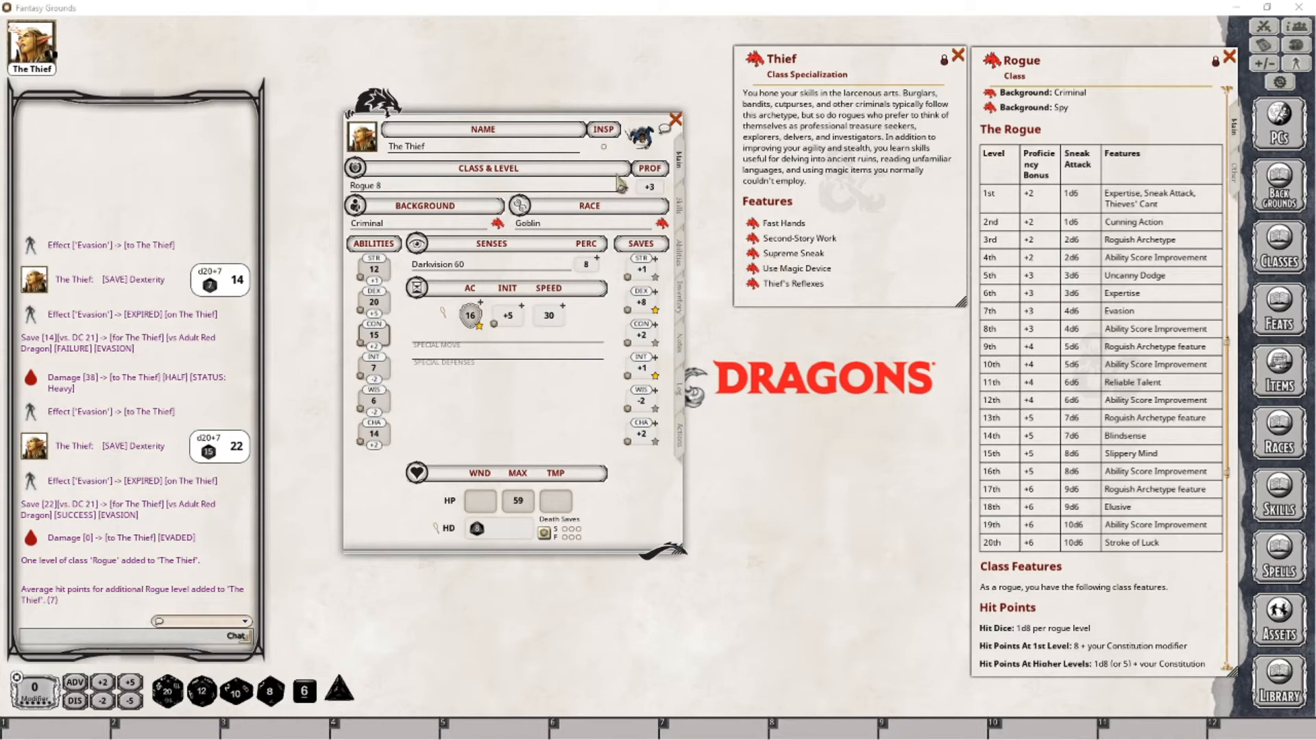
Step: Add a ninth Rogue level to The Thief and review the Rogue class details alongside the character's skills
left_click_drag(999, 63, 381, 190)
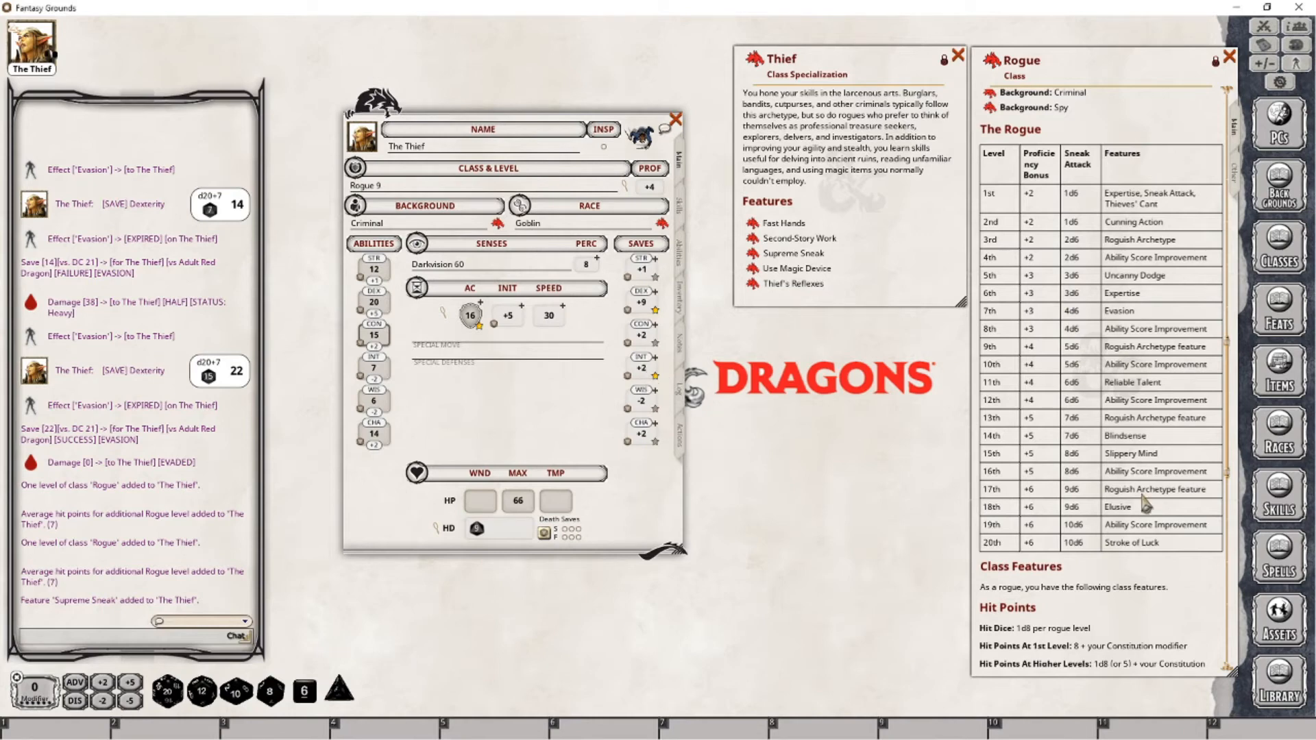
scroll(1145, 507, "down", 3)
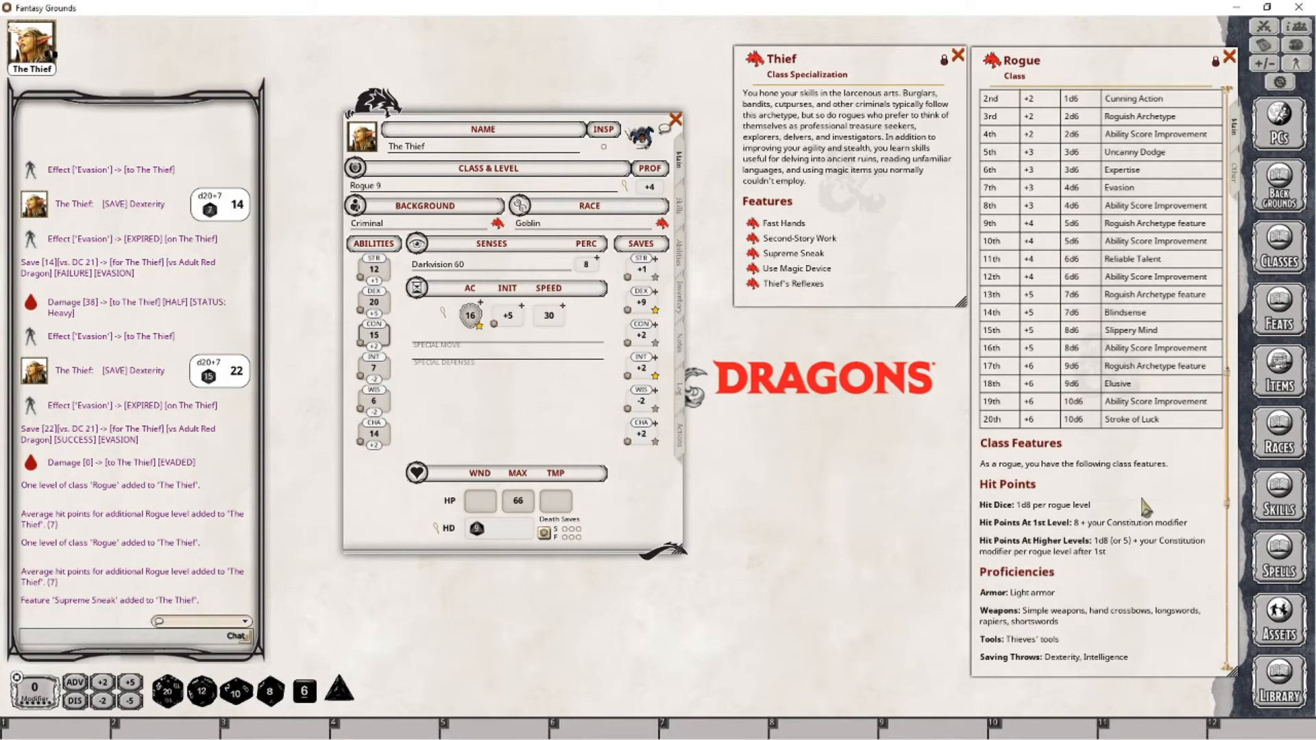
scroll(1072, 541, "up", 2)
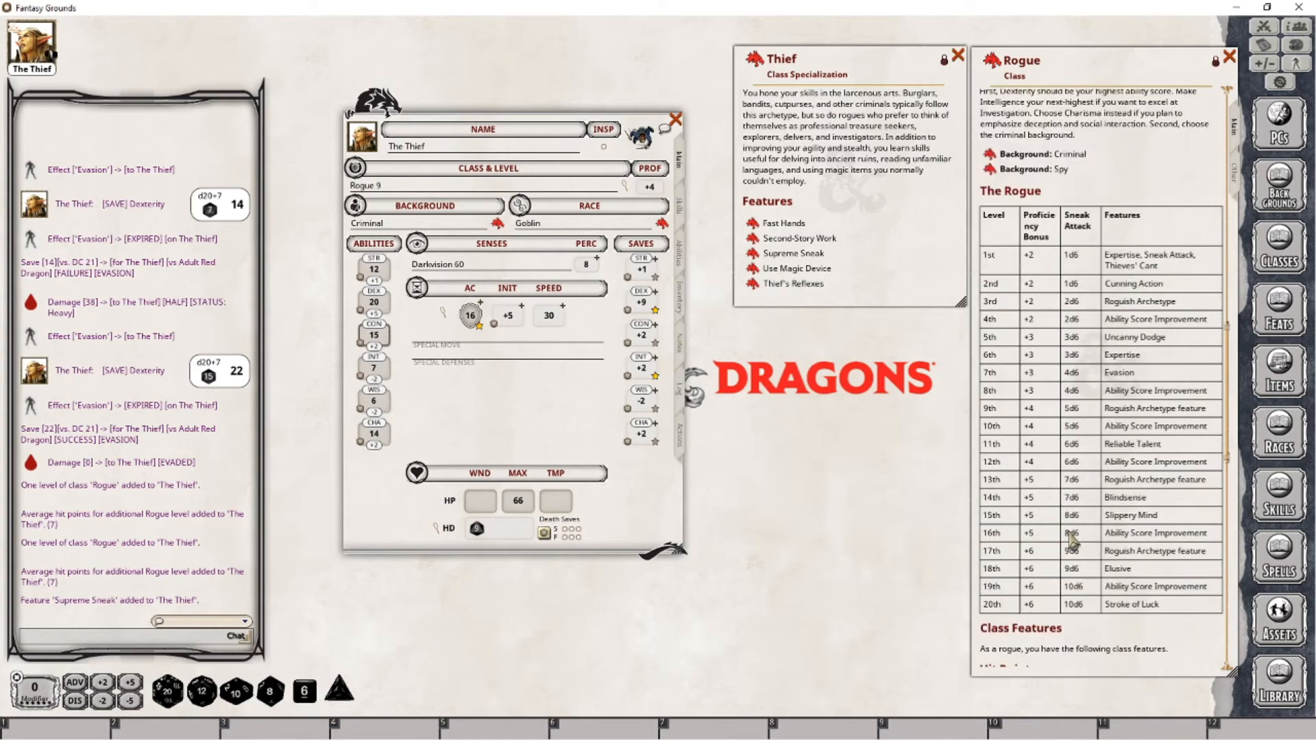
scroll(1073, 542, "down", 5)
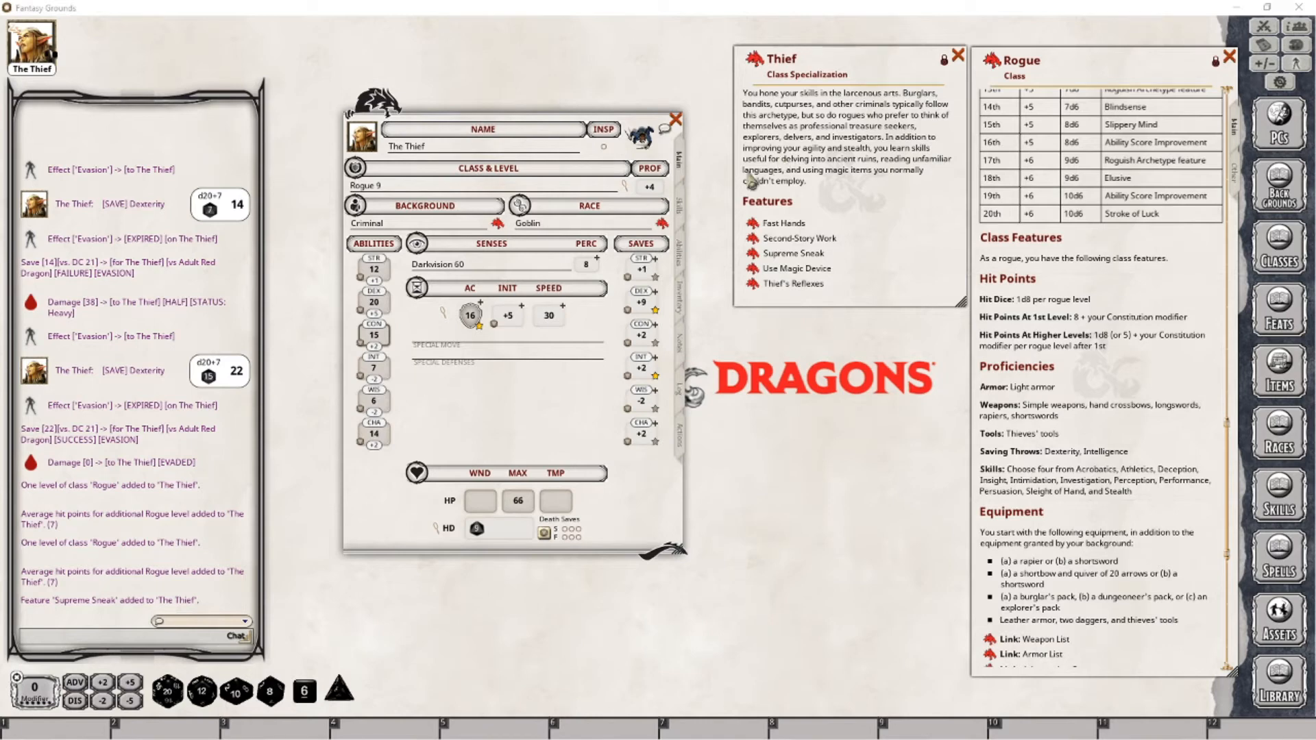
left_click(680, 208)
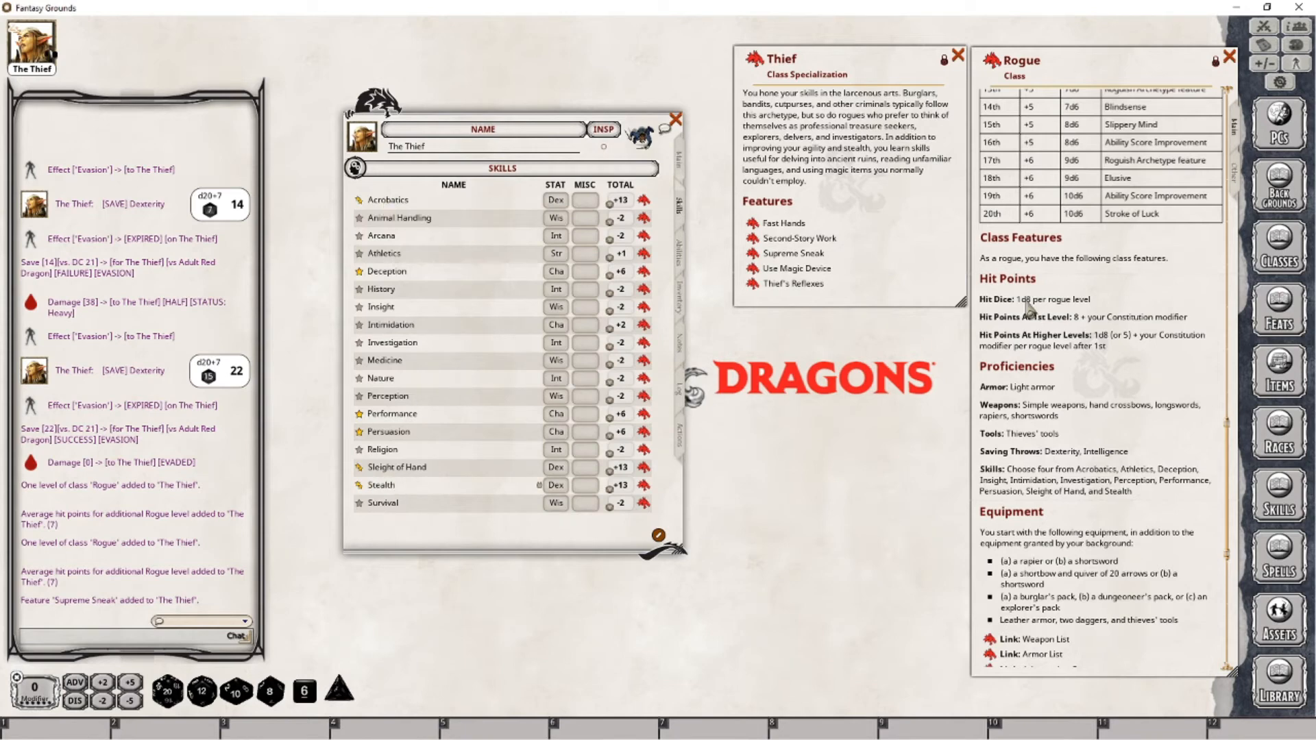
scroll(1118, 492, "up", 5)
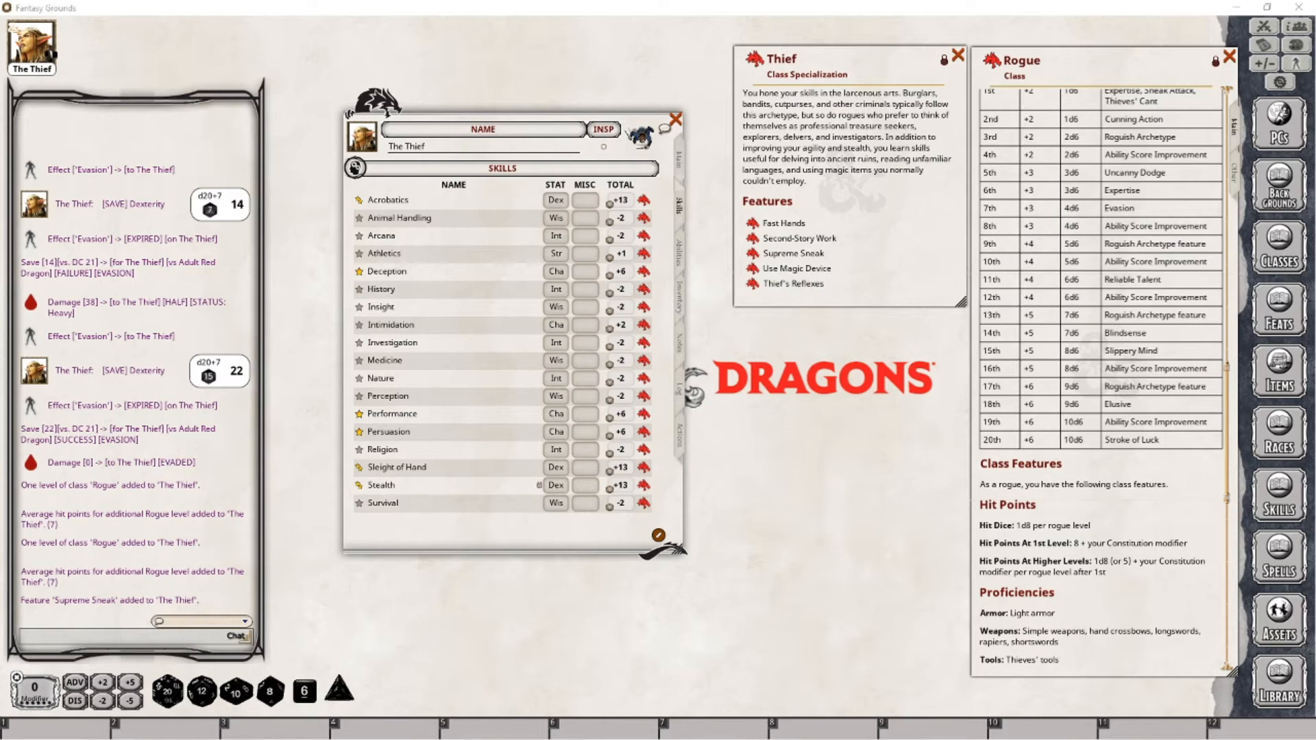
Step: Set the Sneak Attack effect's damage to 5d6 in The Thief's Rogue actions and close the effect settings
left_click(681, 437)
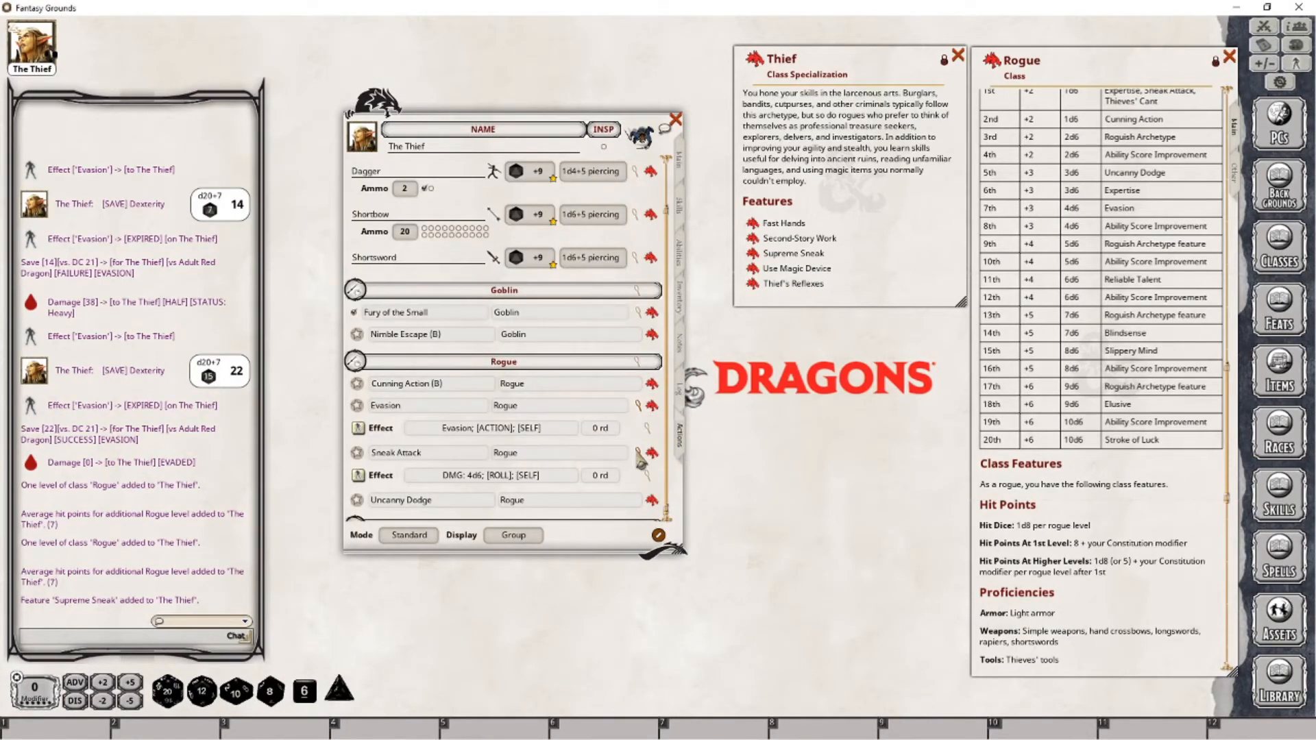
scroll(596, 456, "down", 2)
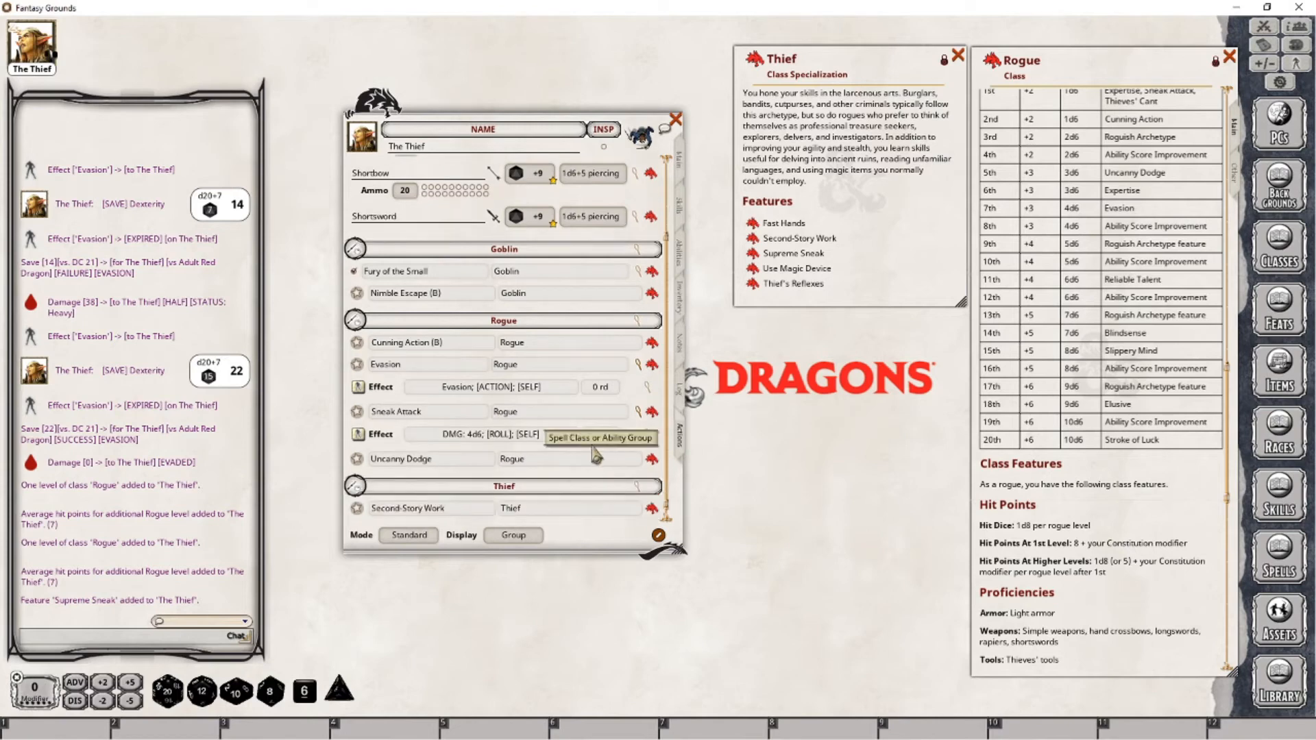
left_click(648, 435)
left_click(580, 370)
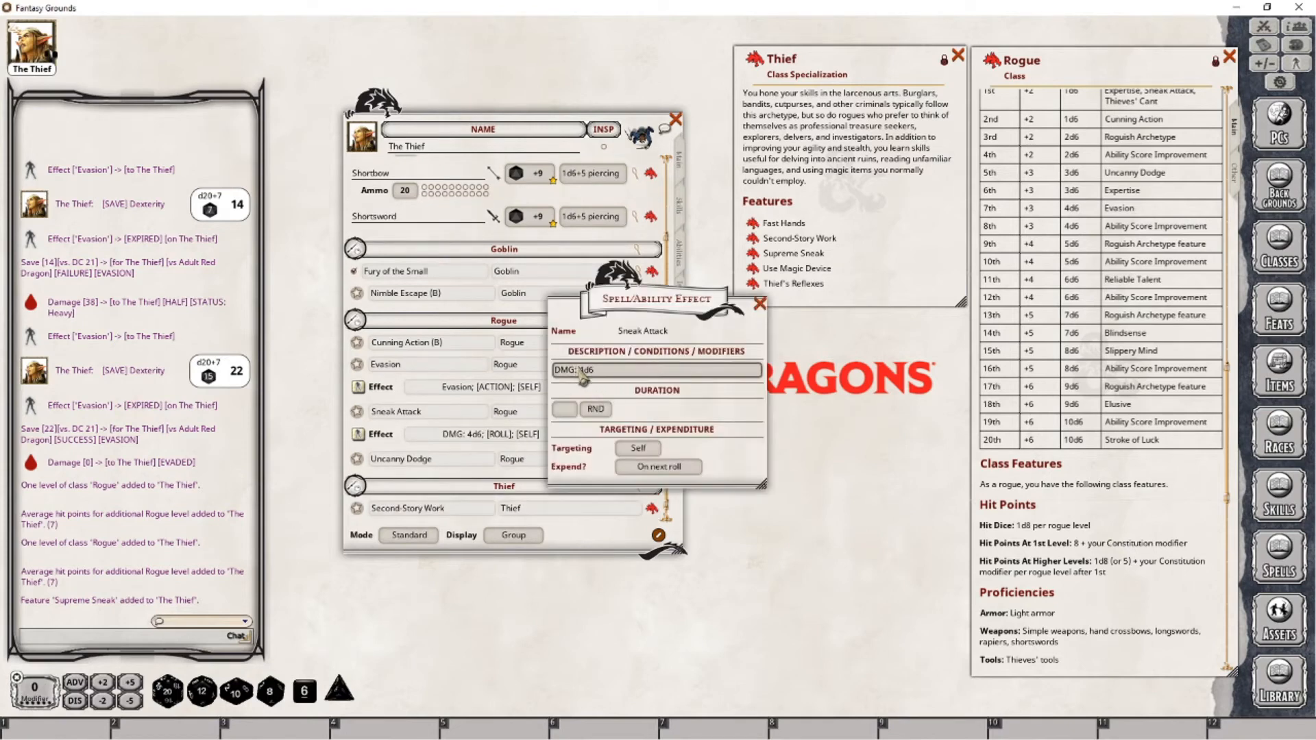
key("BackSpace")
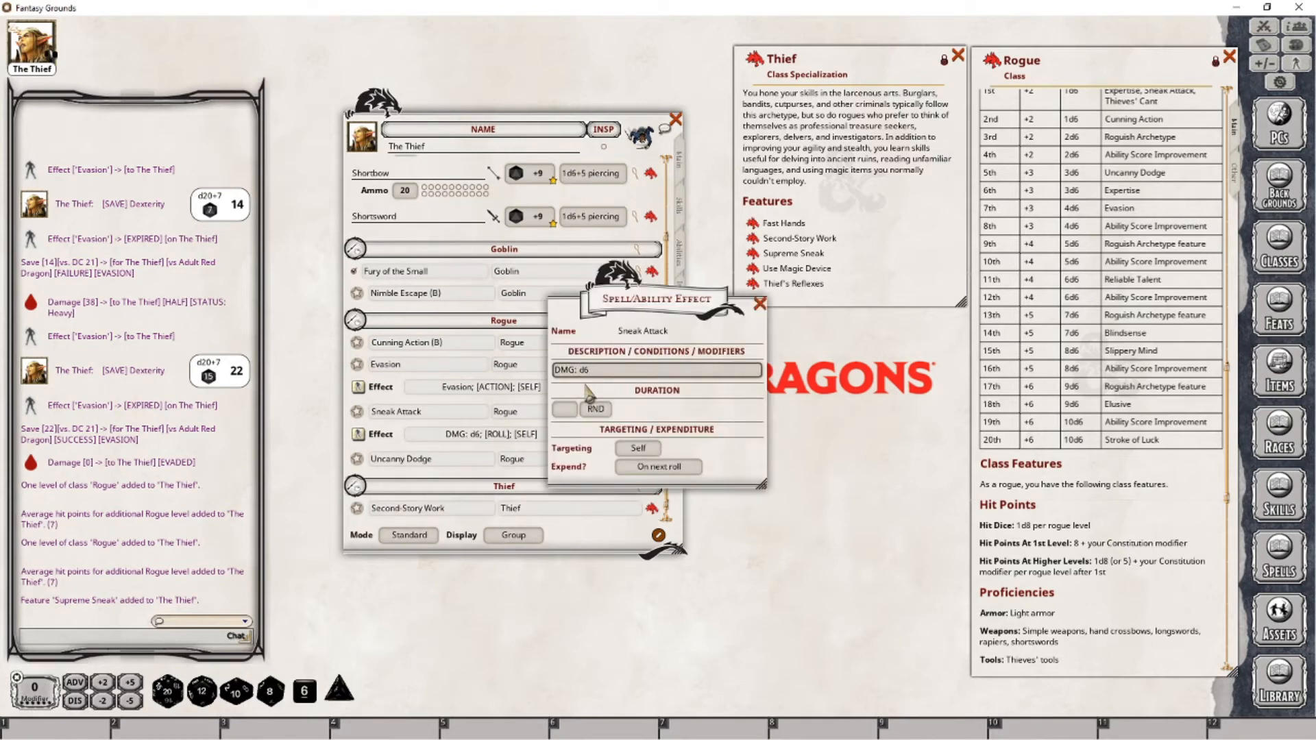
type("5")
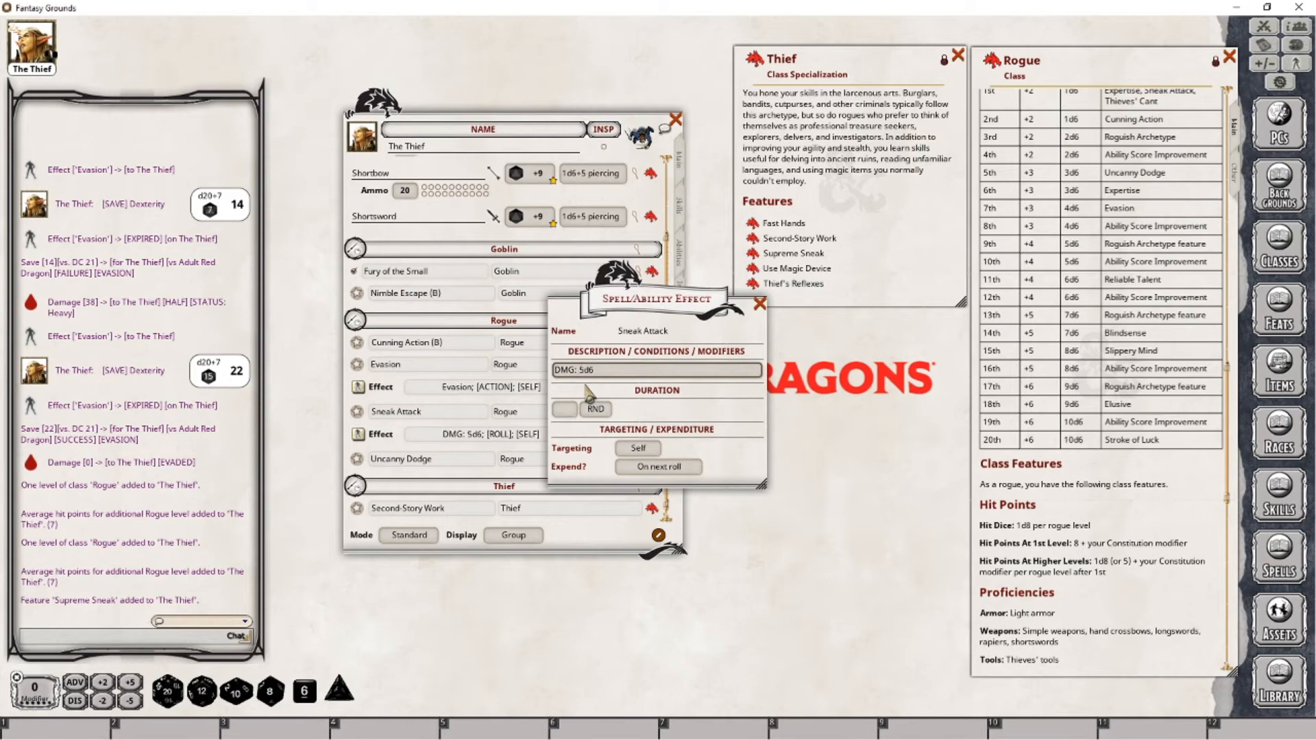
left_click(759, 305)
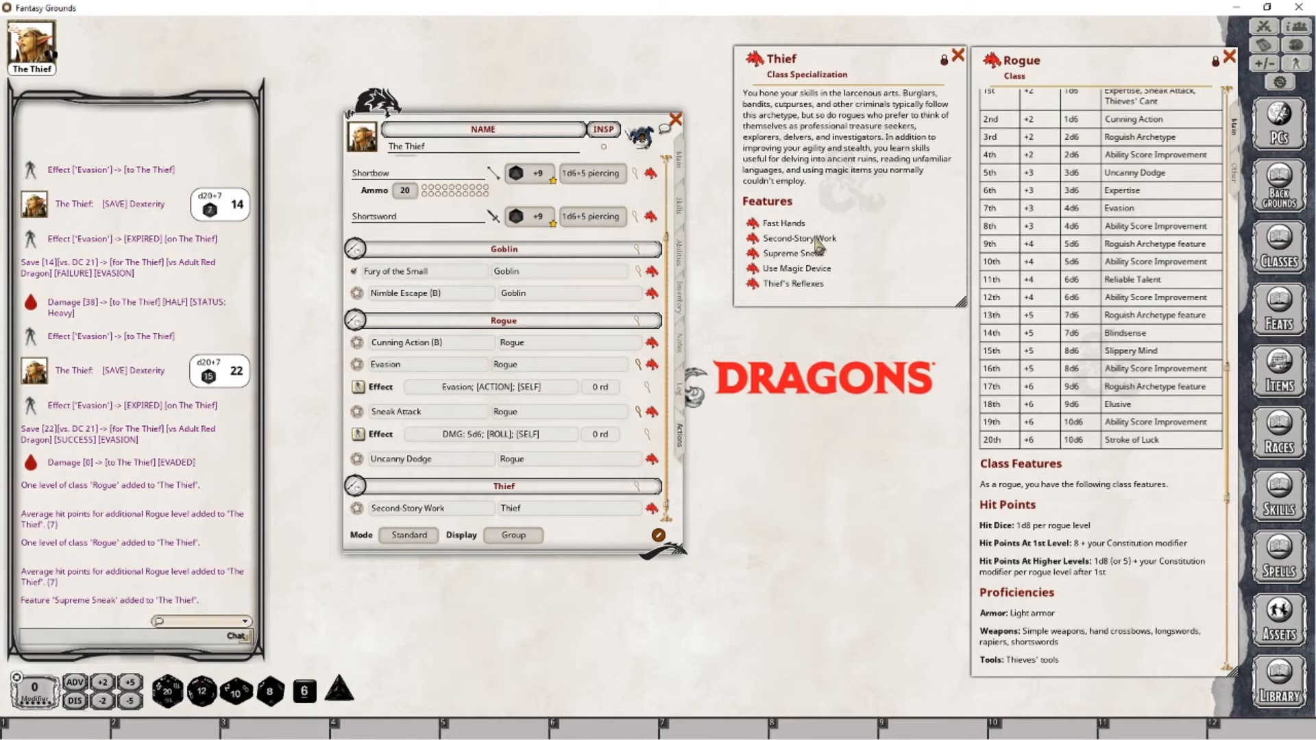
Step: Open the Supreme Sneak feature, add it to The Thief's actions as a power, and assign it to the Thief group
left_click(752, 253)
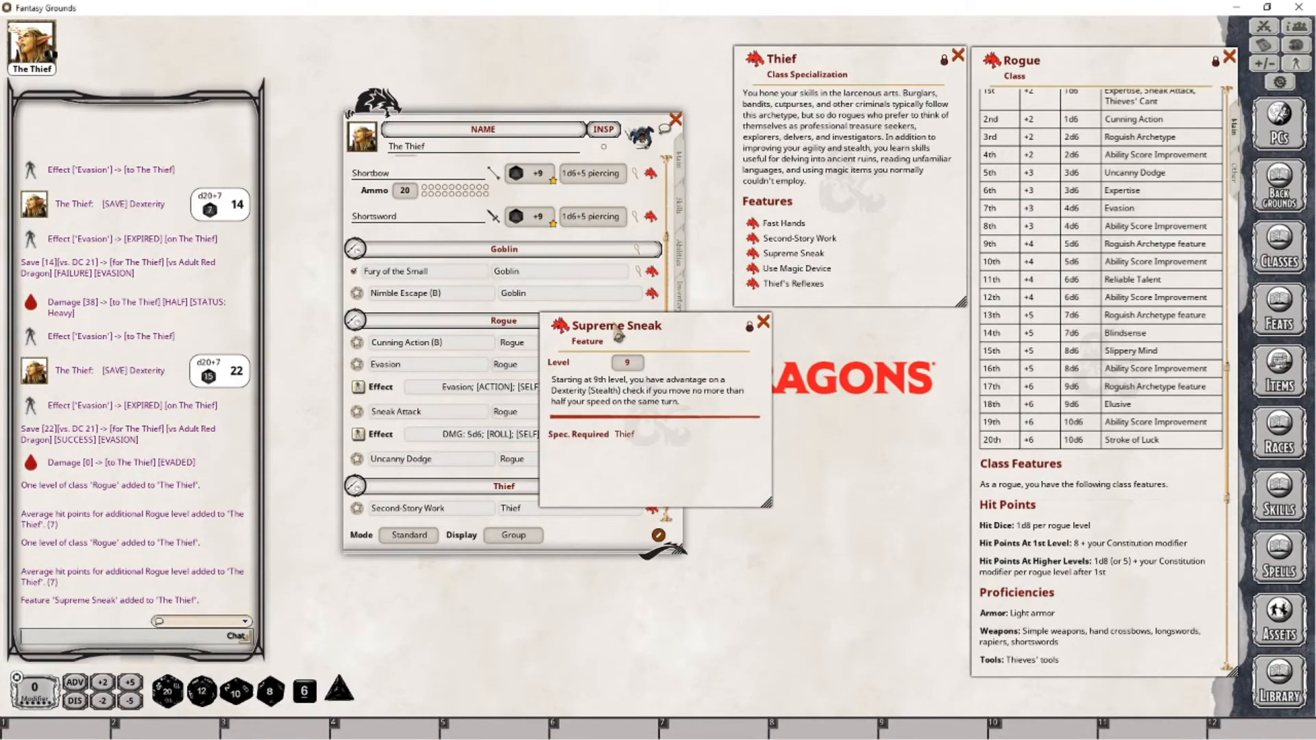
left_click_drag(613, 319, 806, 321)
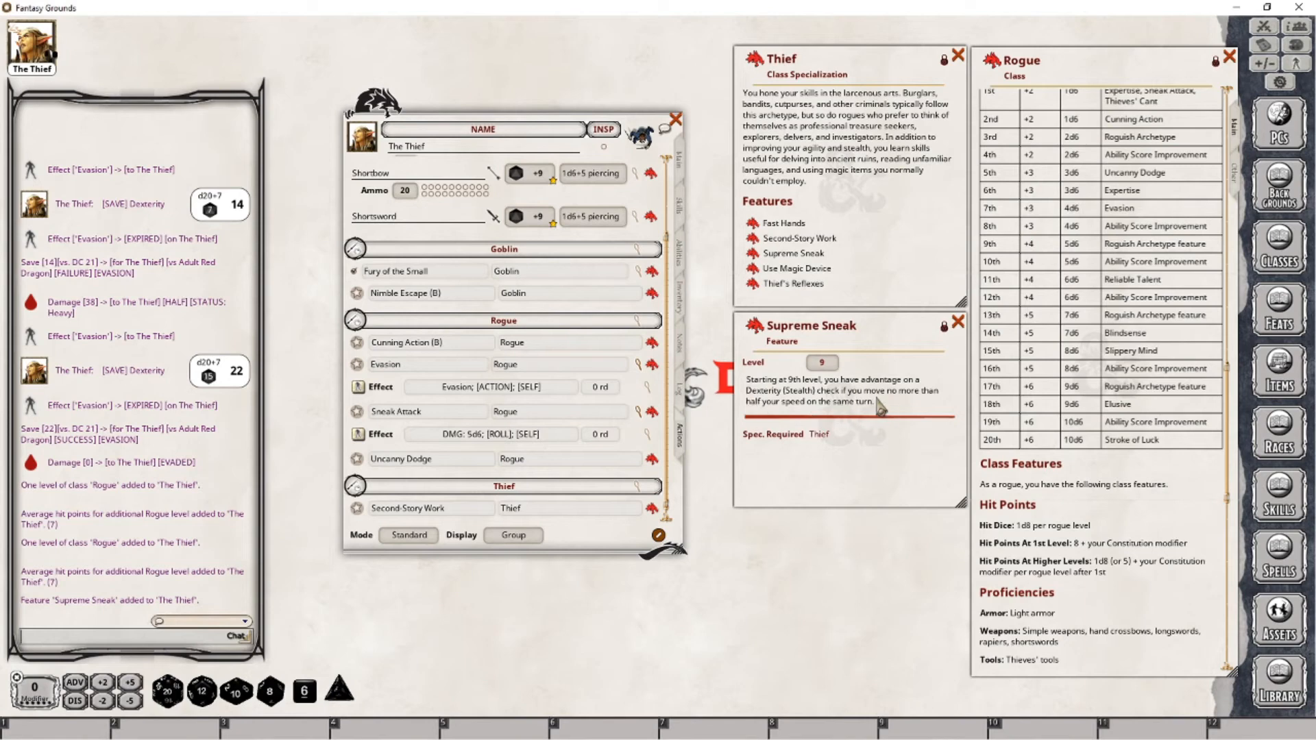
left_click(680, 162)
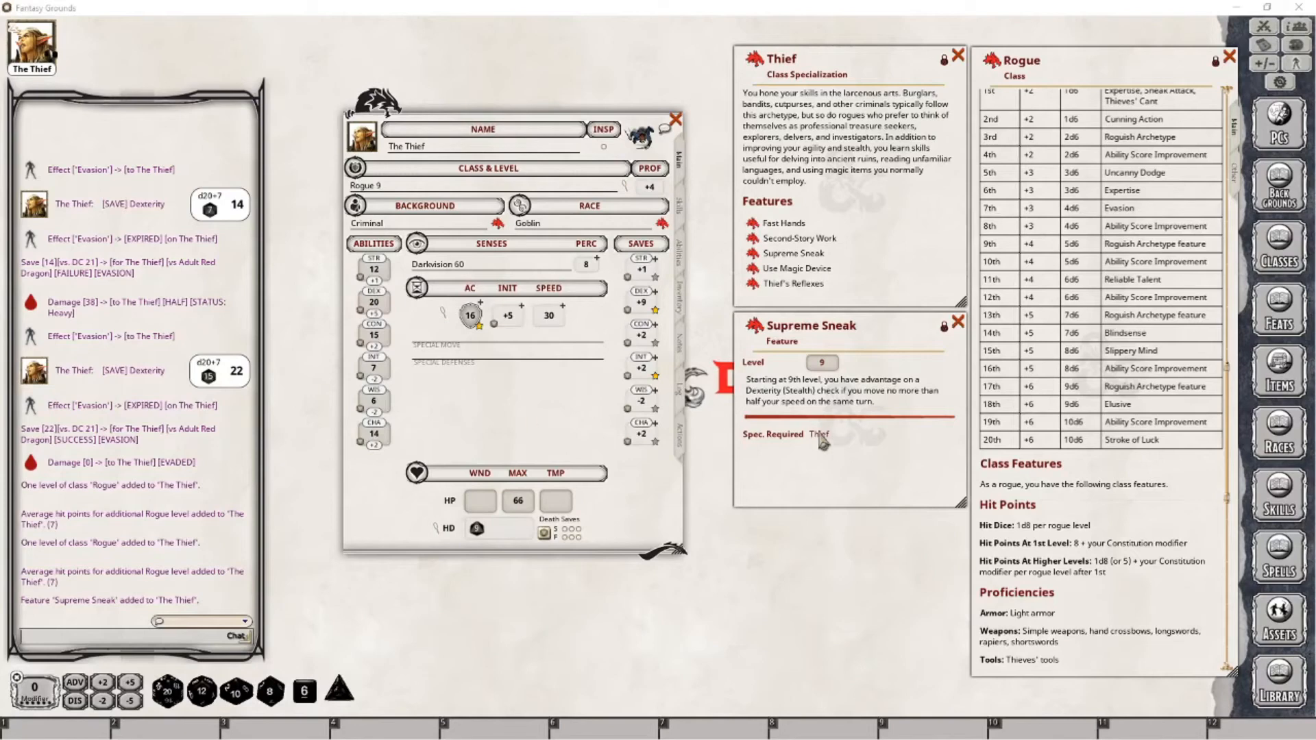
left_click(679, 436)
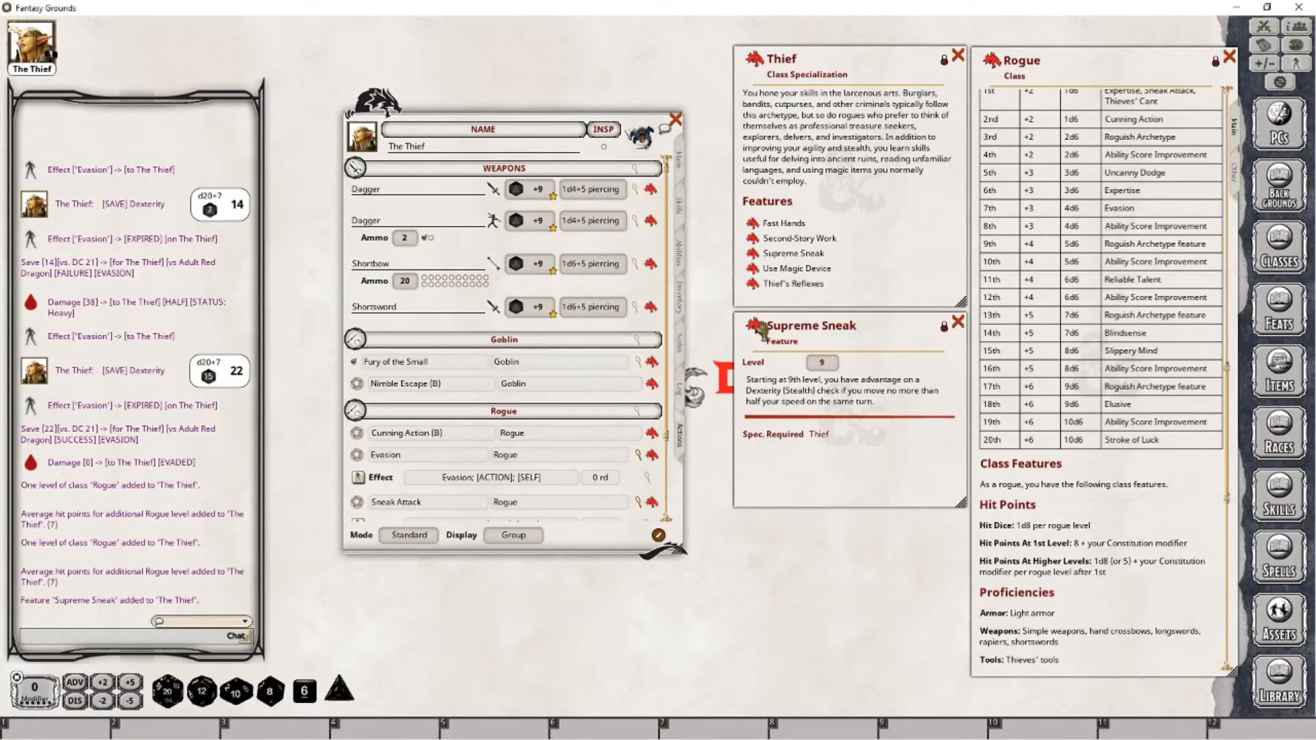
left_click_drag(758, 328, 530, 377)
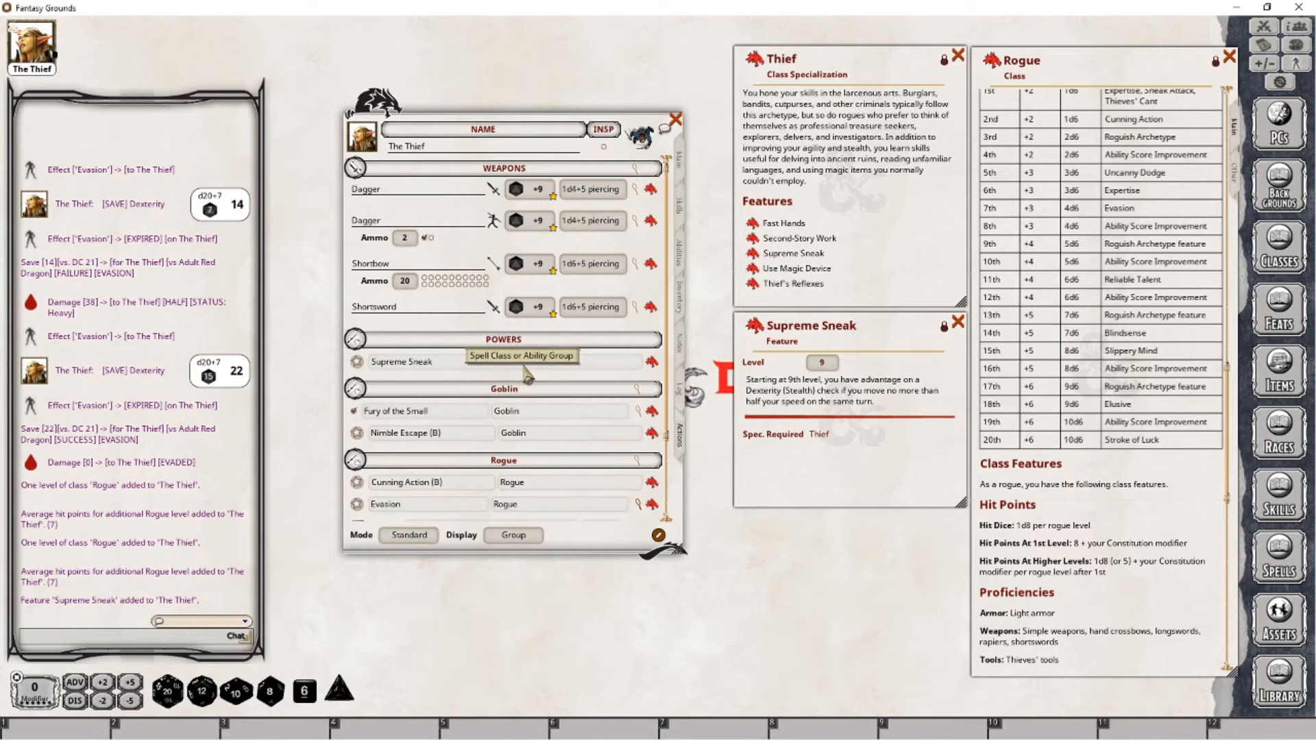
type("Rogue")
key("Return")
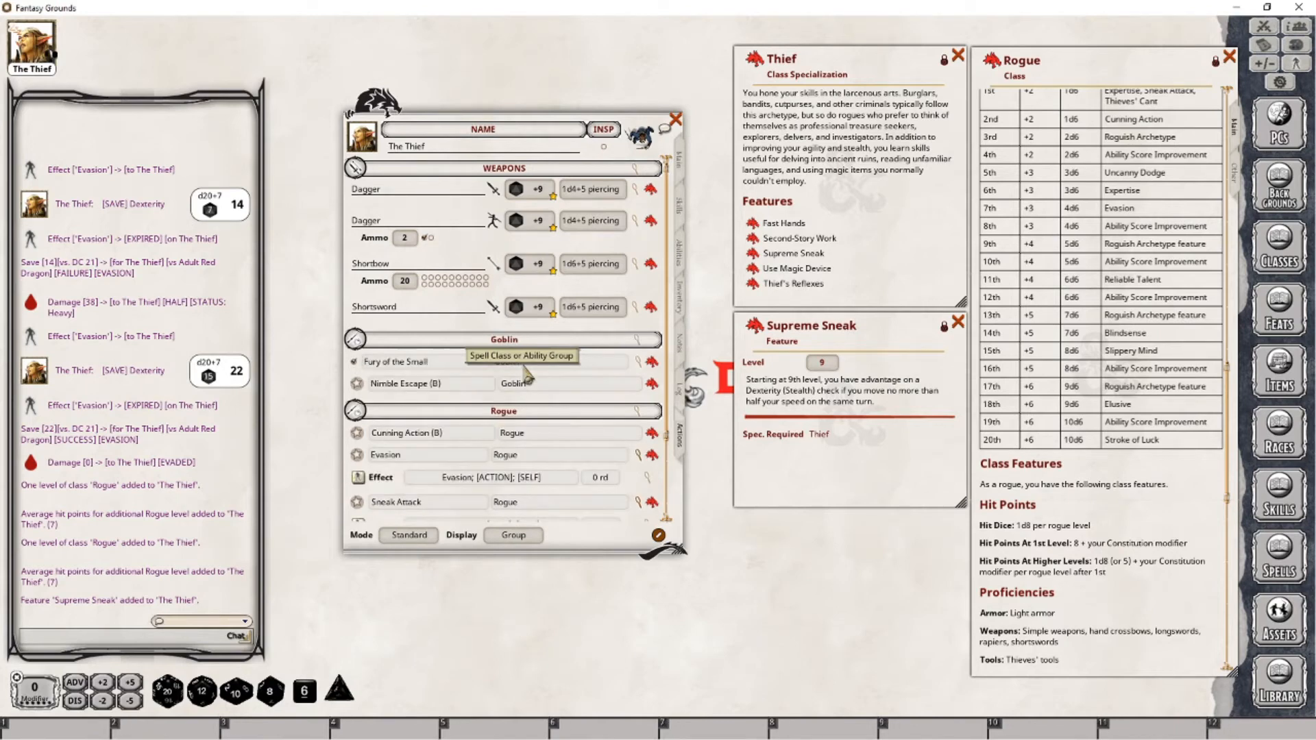
scroll(526, 374, "down", 3)
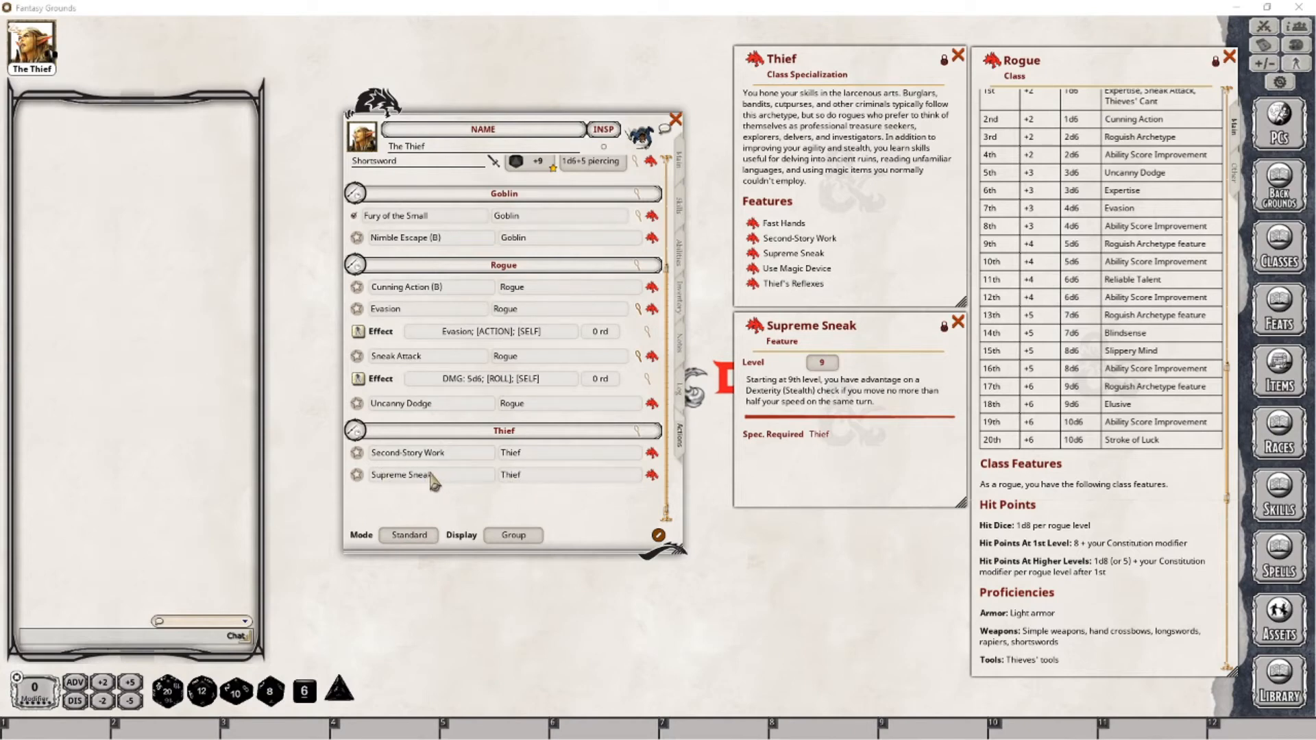
Step: Add an effect action to the Supreme Sneak power with the description "ADVSKILL: stealth"
right_click(543, 480)
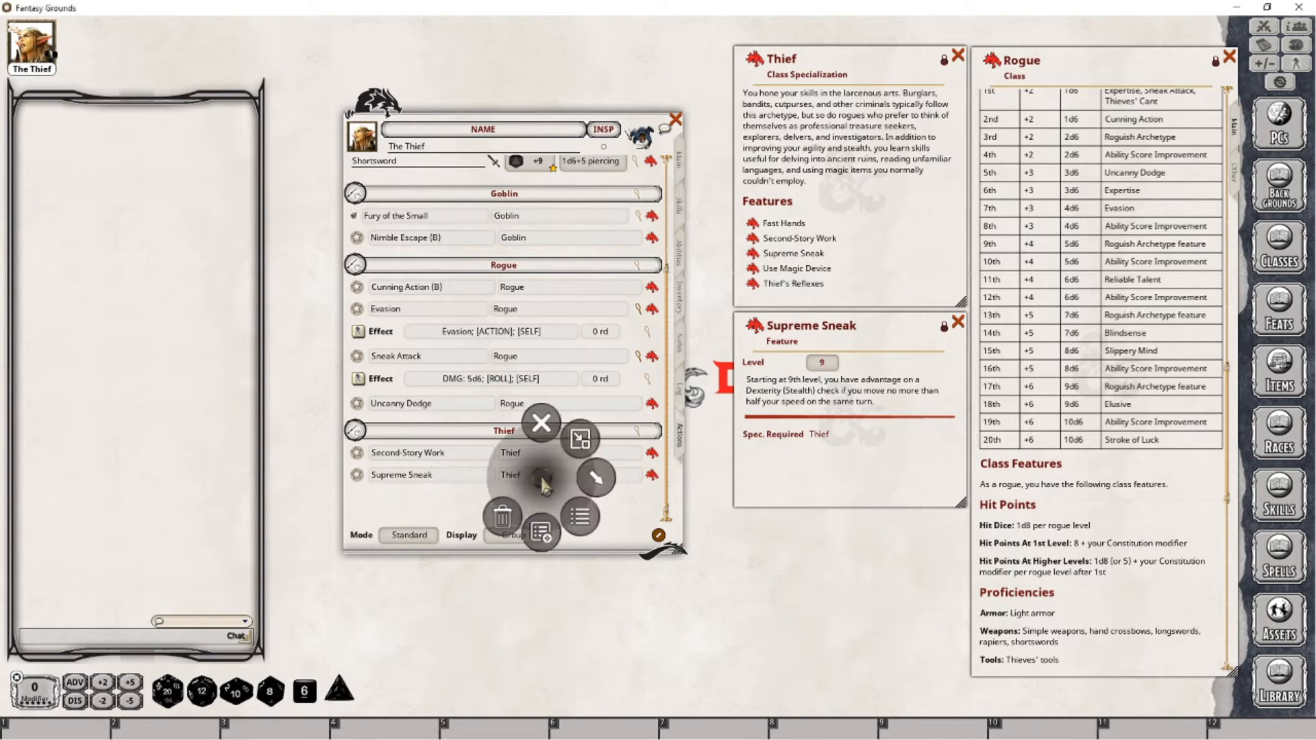
left_click(598, 480)
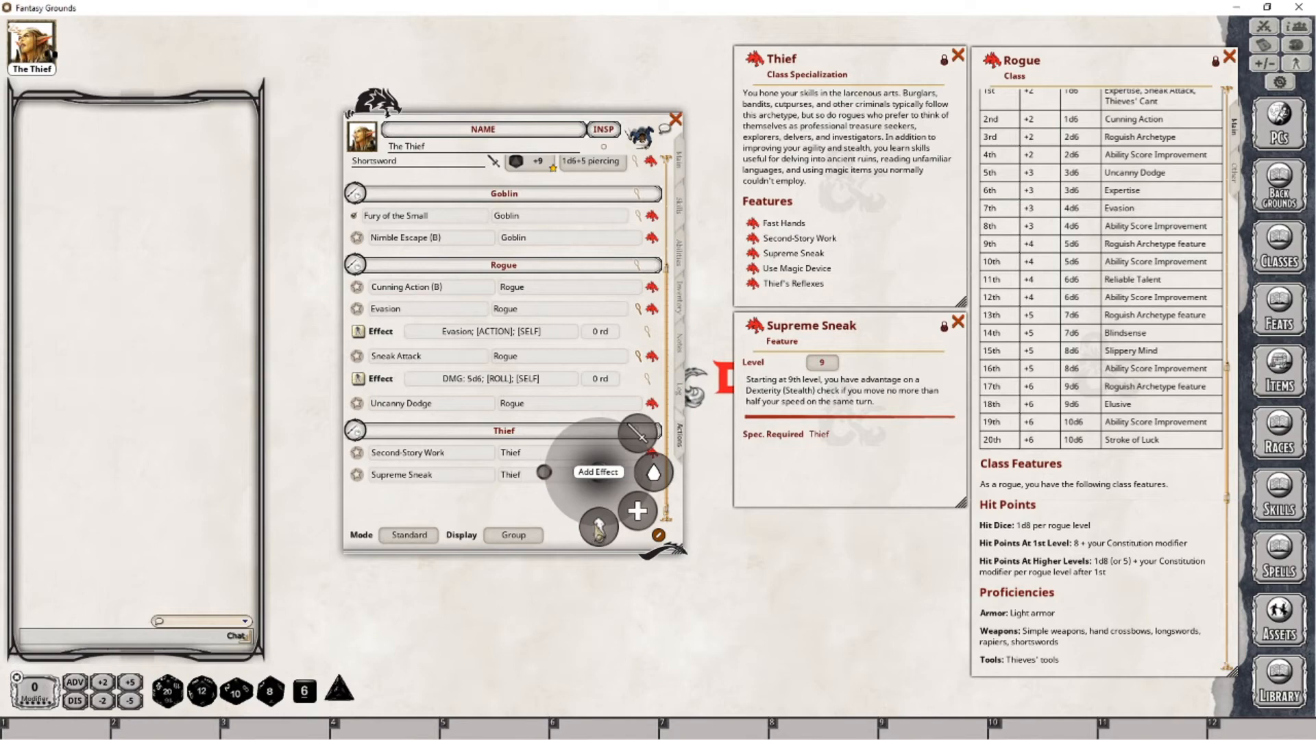
left_click(598, 527)
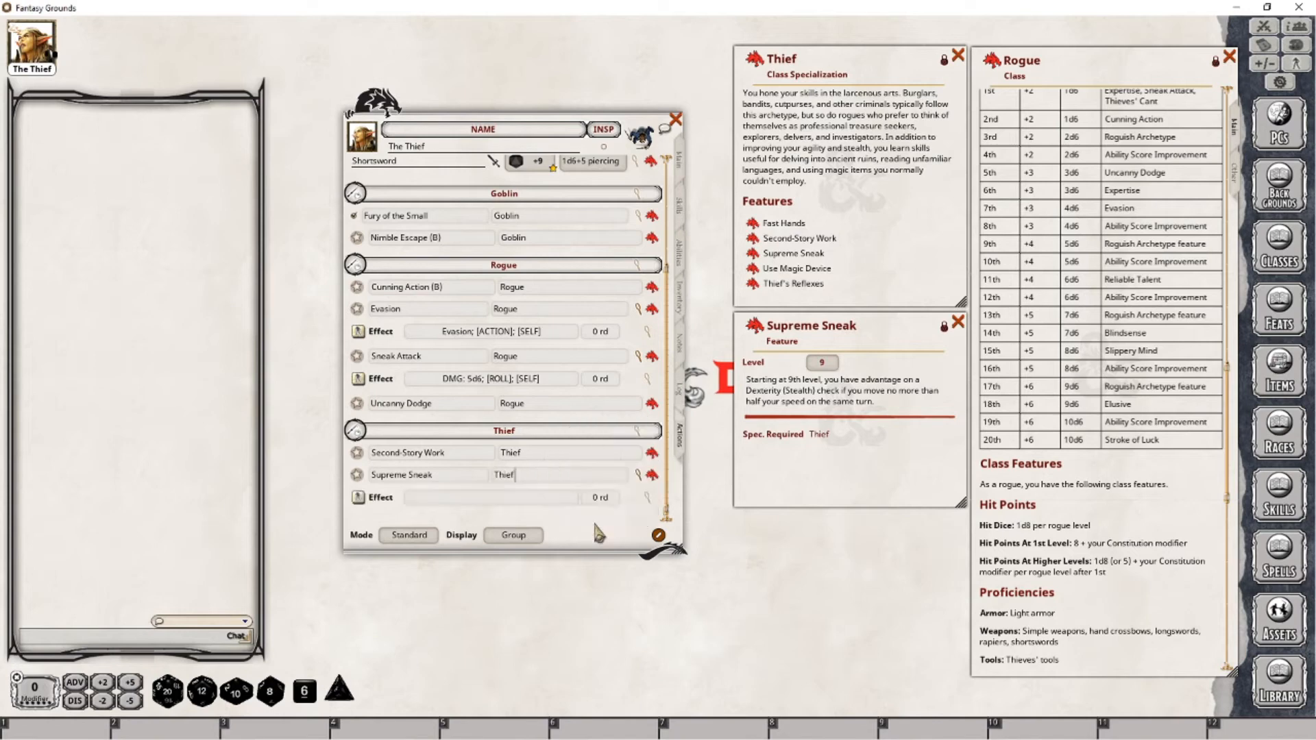
left_click(648, 497)
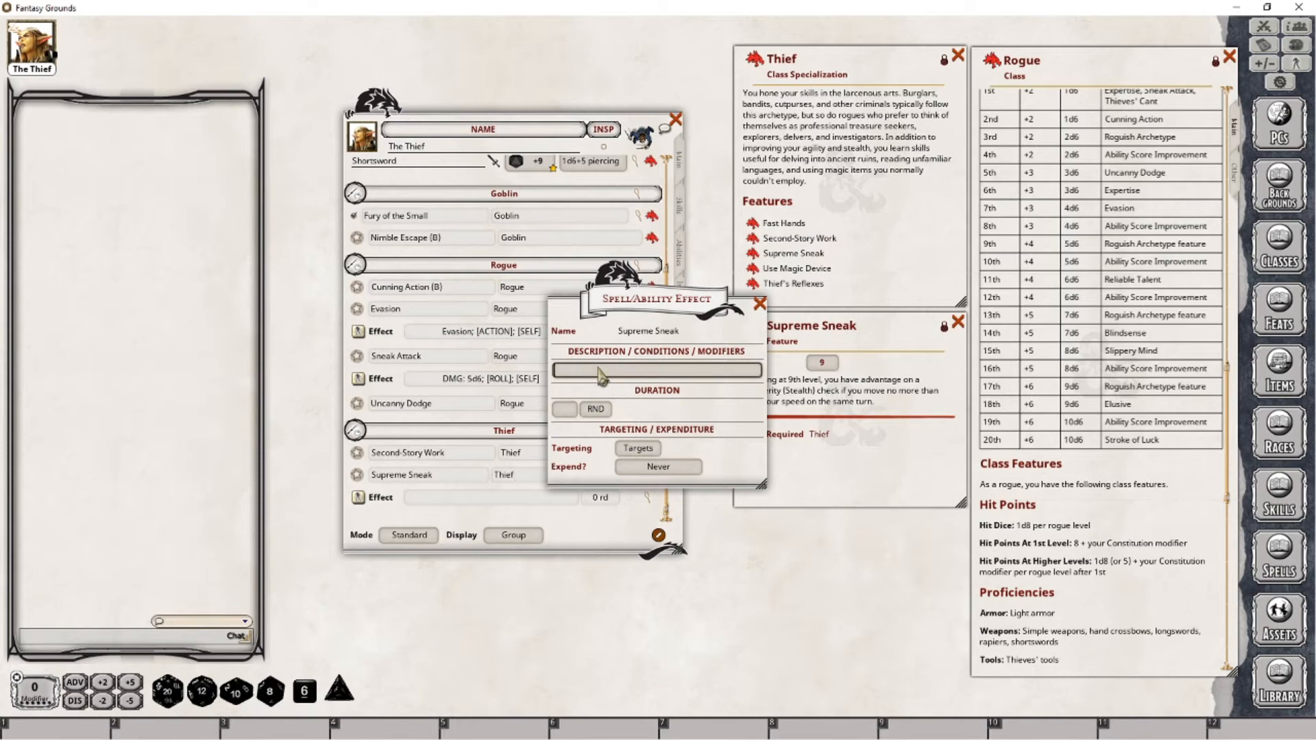
type("ADVS")
type("KILL:")
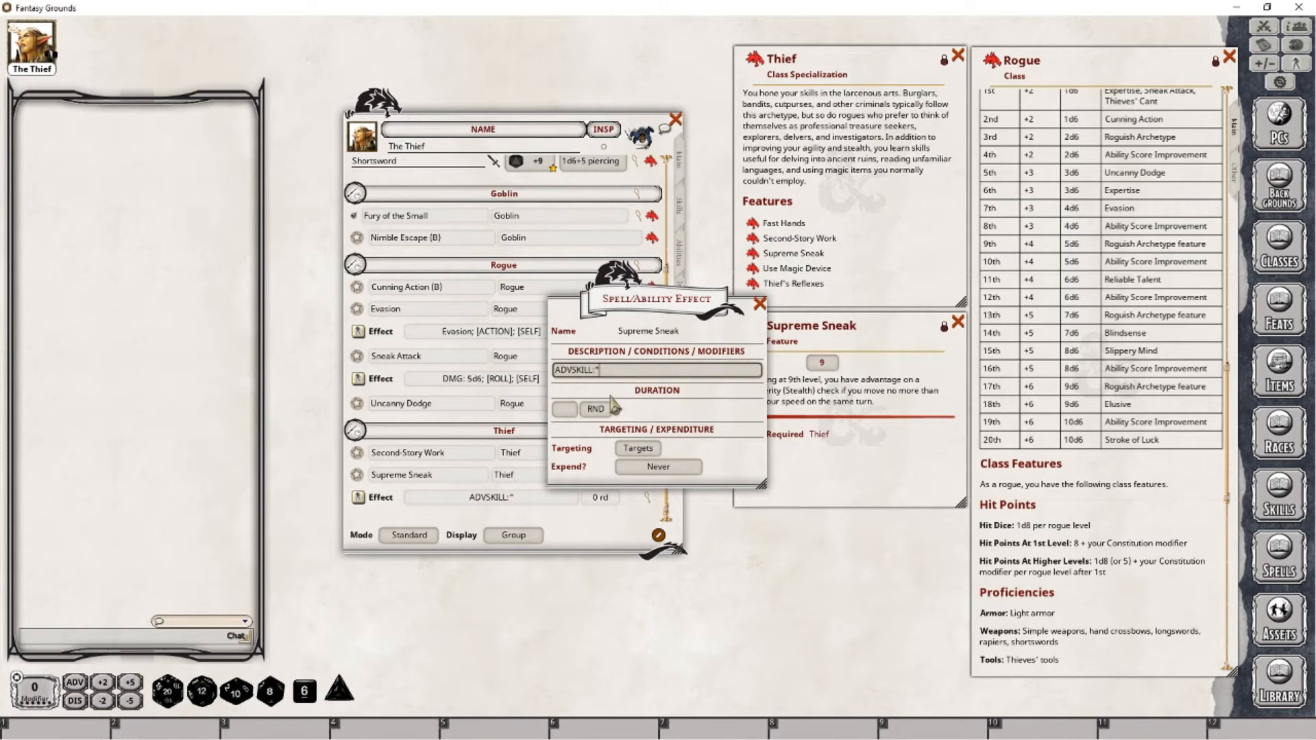
type(" stealth")
key("BackSpace")
type("S")
left_click(600, 370)
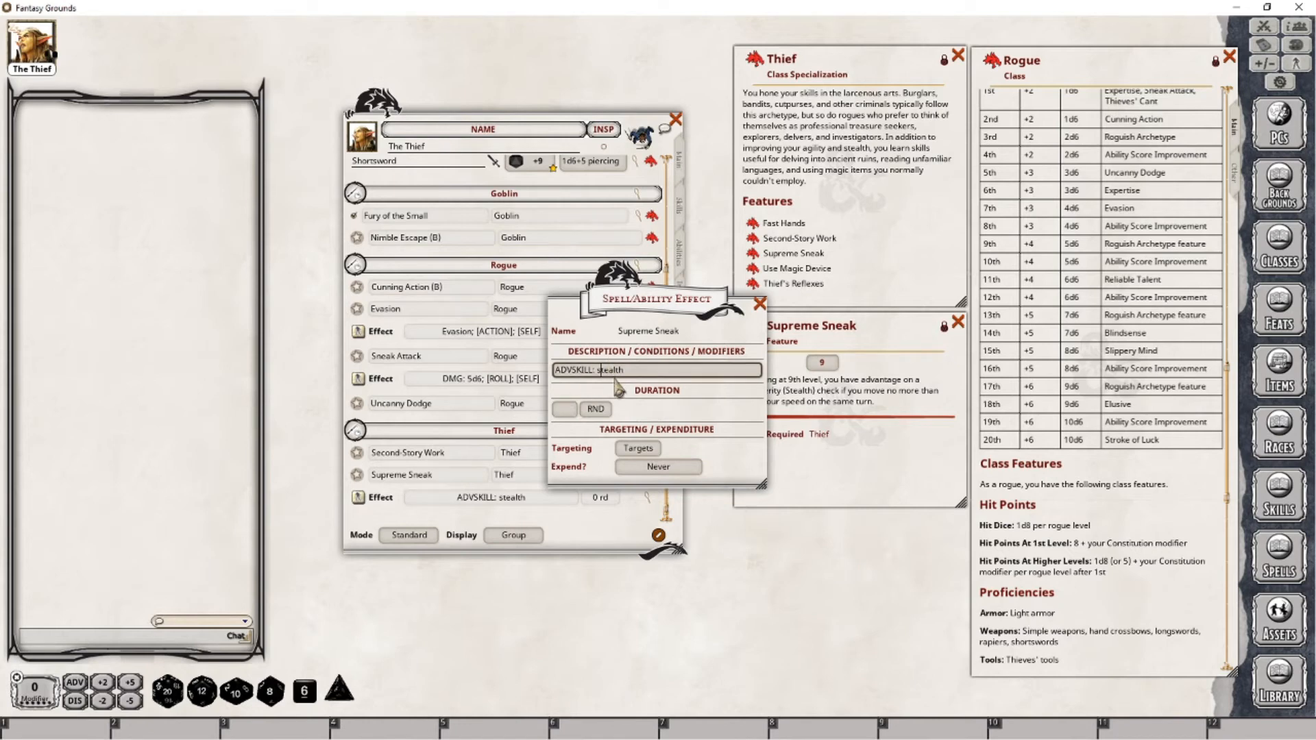
Step: Set the Supreme Sneak effect to target Self and expend On next roll, and close its settings
left_click(639, 449)
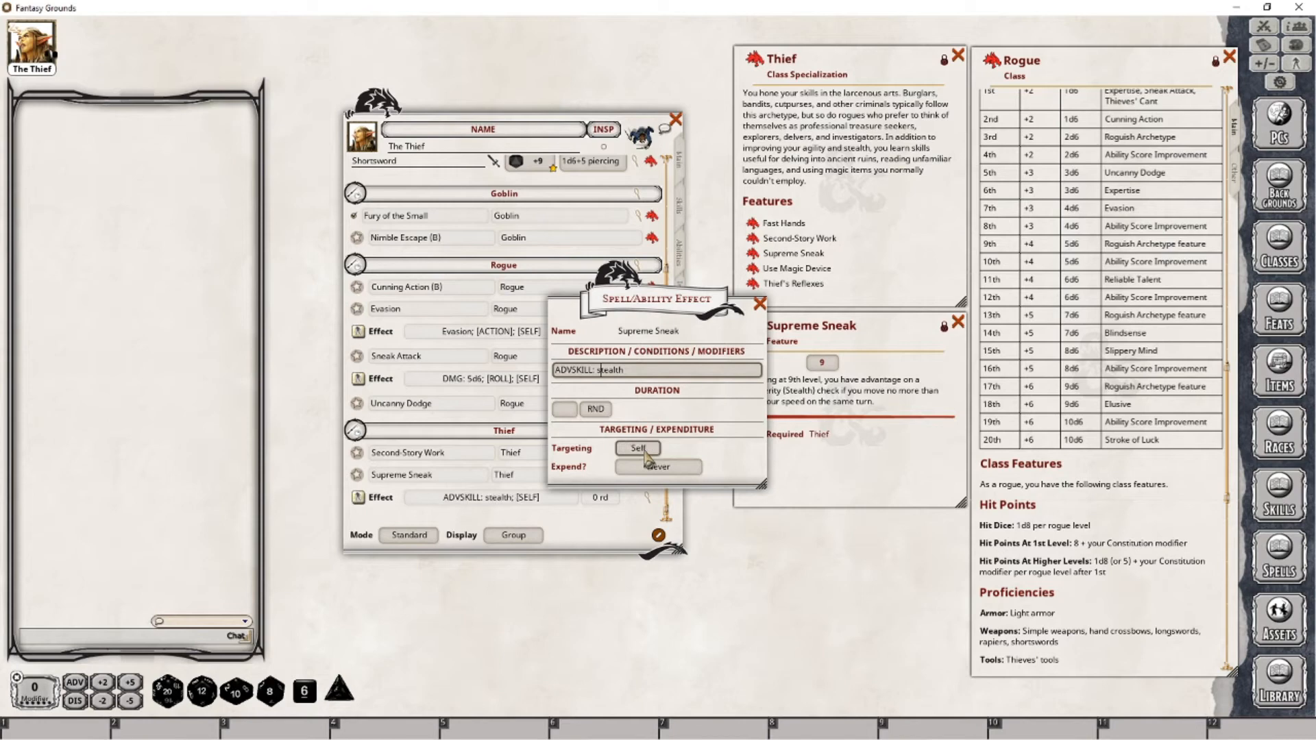
left_click(696, 467)
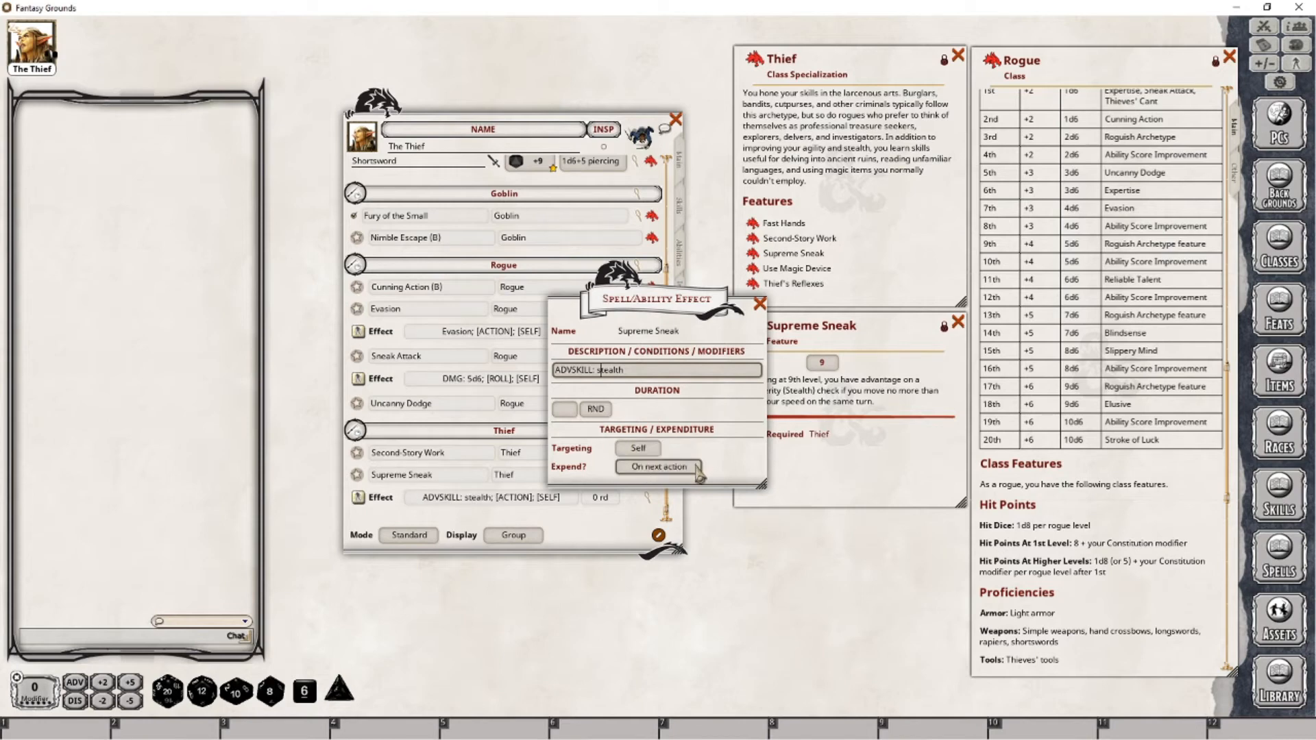
left_click(696, 468)
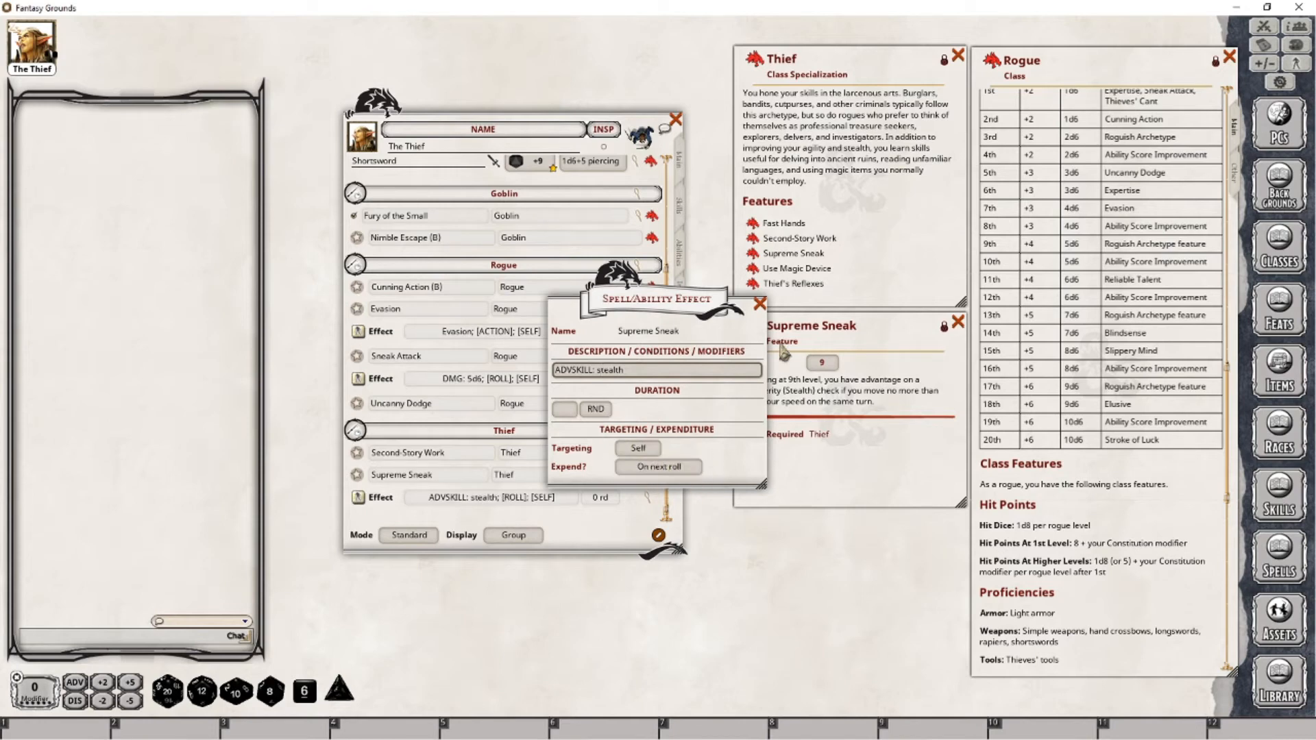
left_click(759, 304)
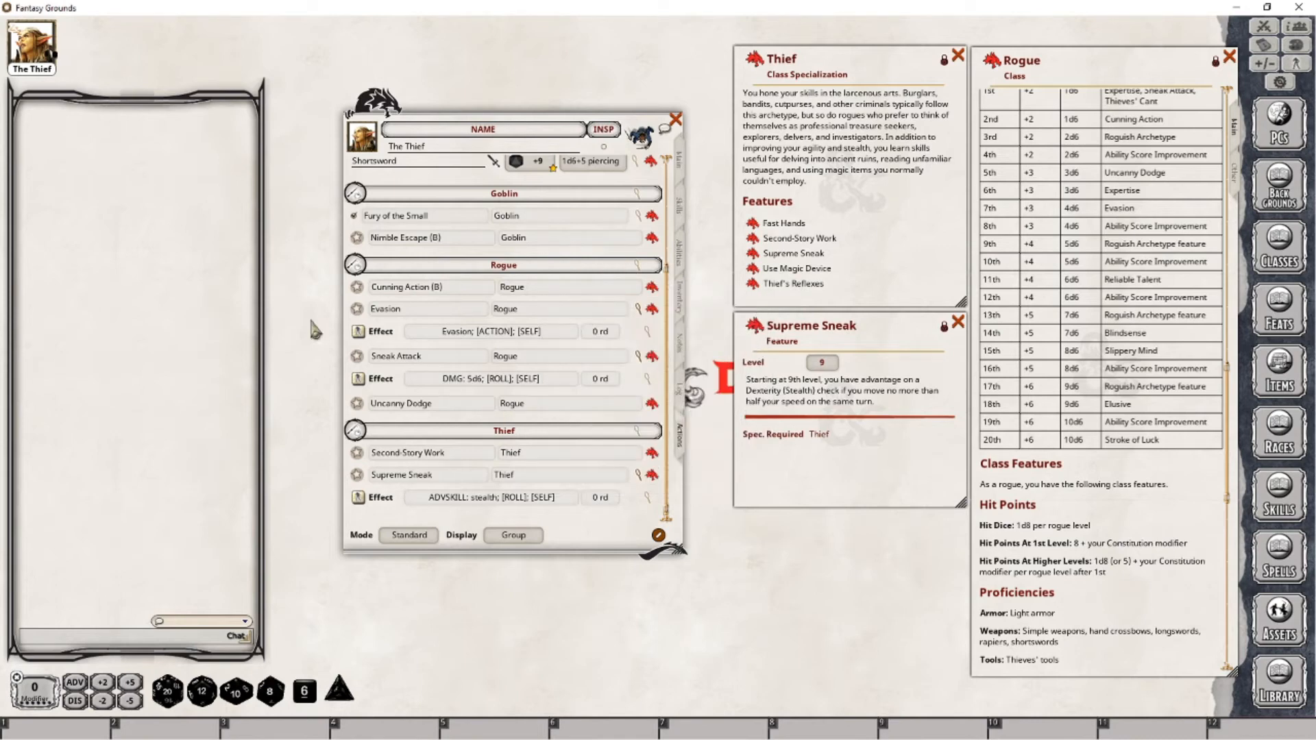
Step: Test Supreme Sneak by applying its effect to The Thief and rolling the Stealth skill twice
left_click(358, 498)
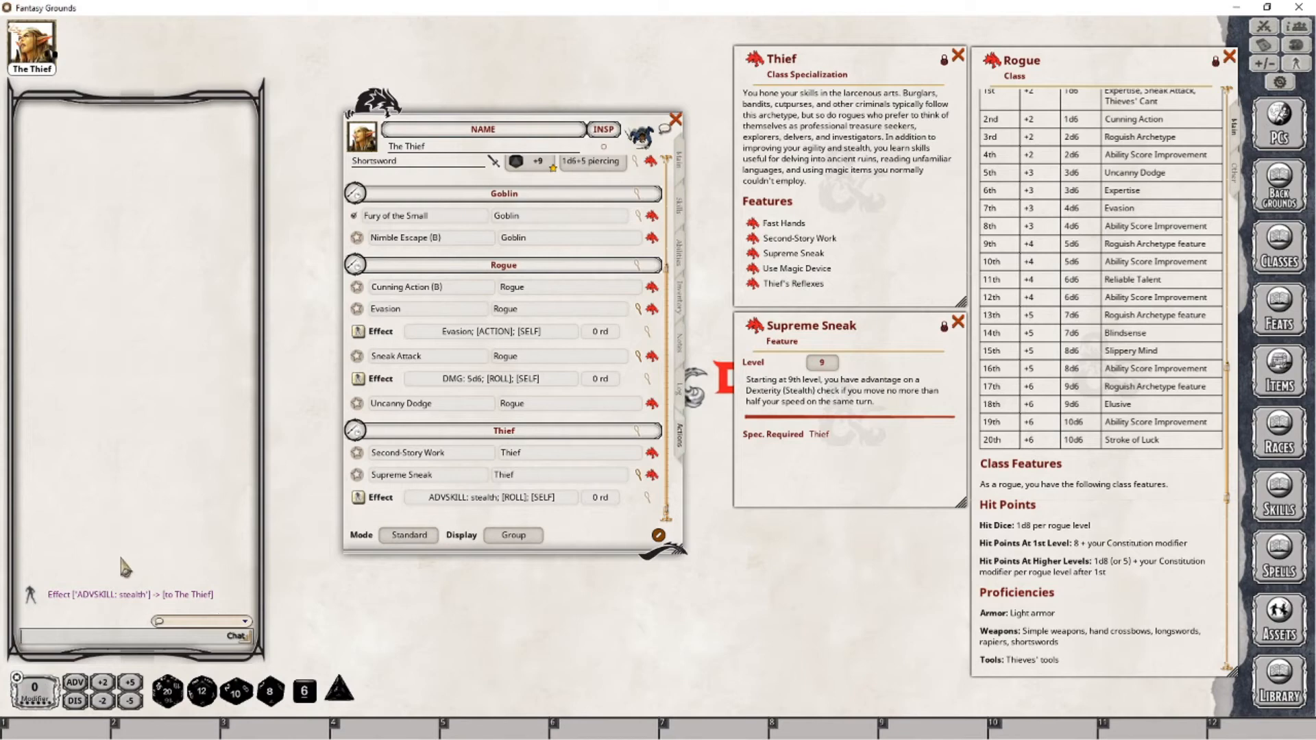
left_click(681, 206)
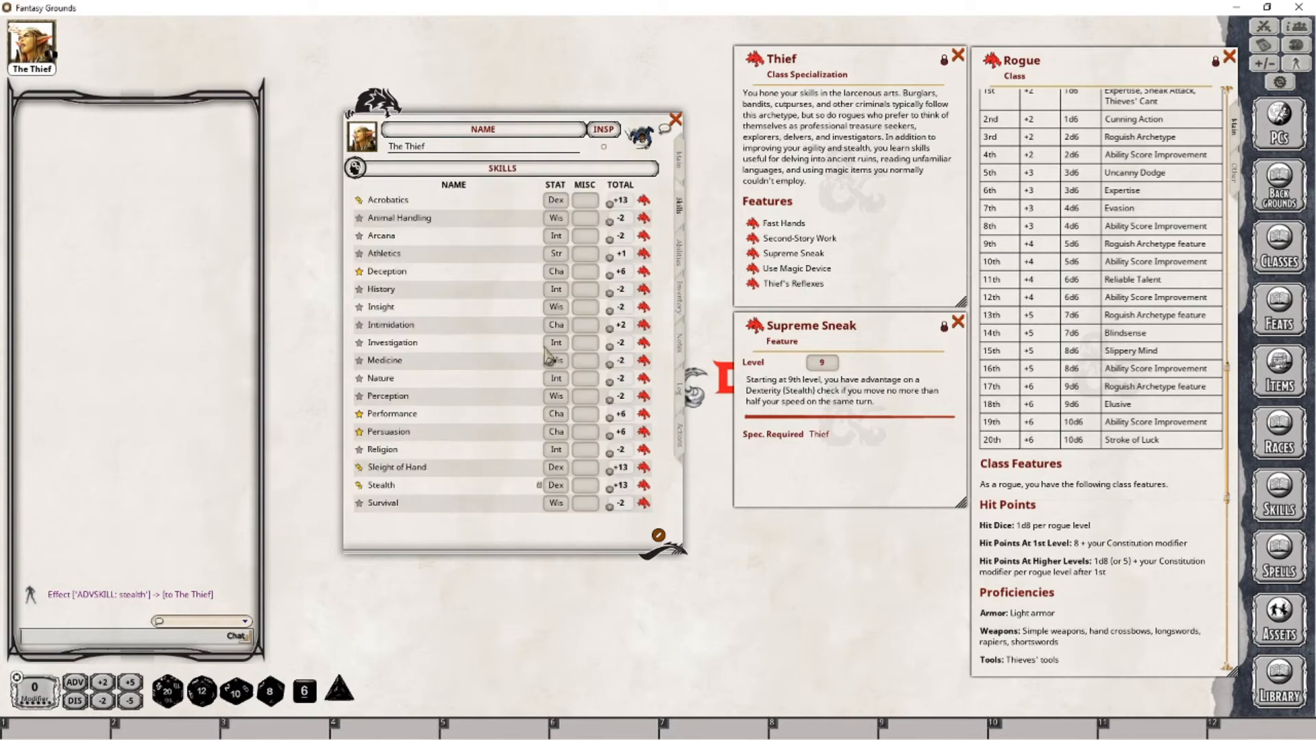
double_click(611, 494)
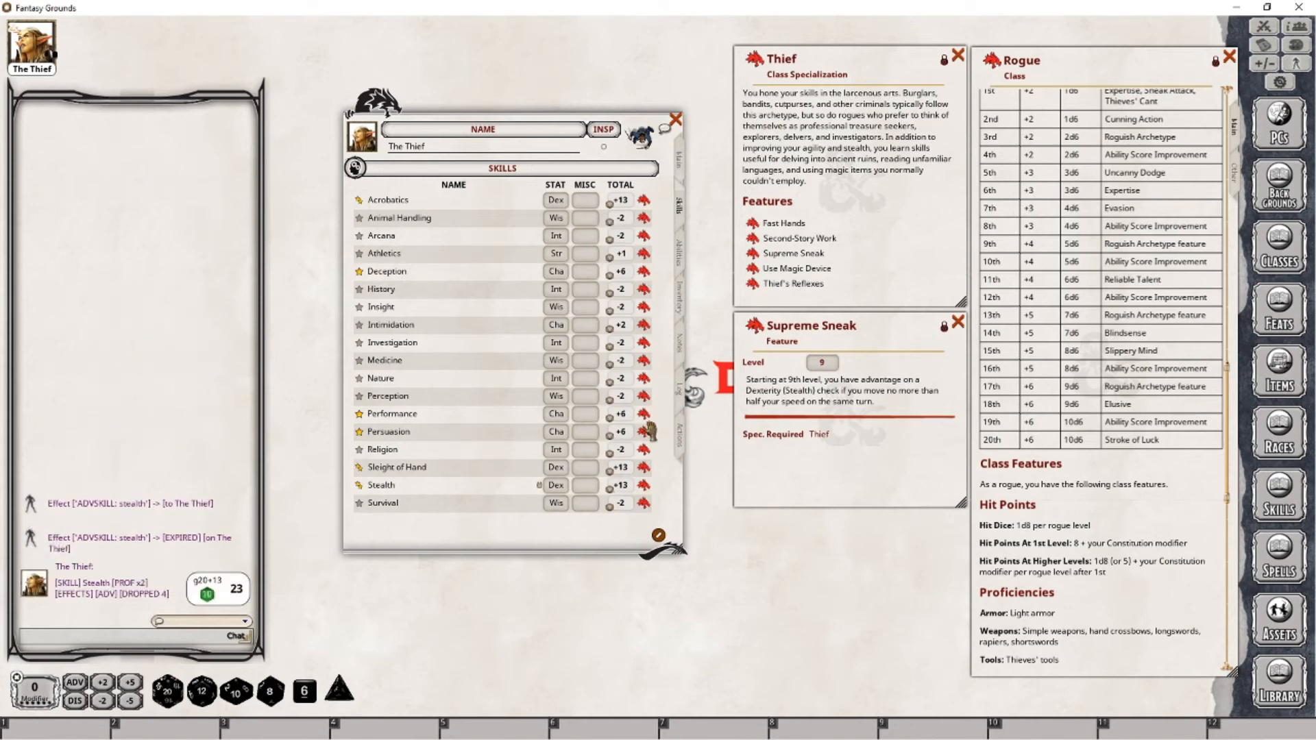
double_click(621, 488)
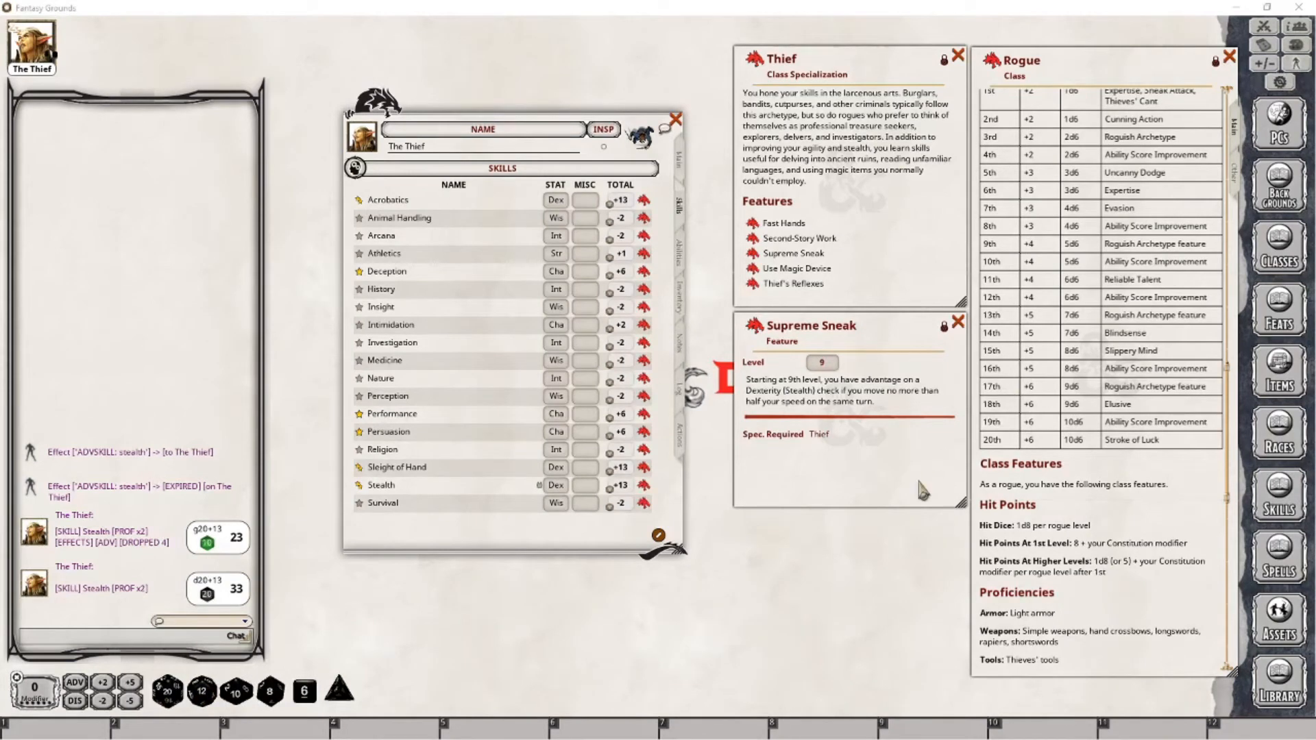
Step: Close the Supreme Sneak description and add a tenth Rogue level to The Thief
left_click(958, 322)
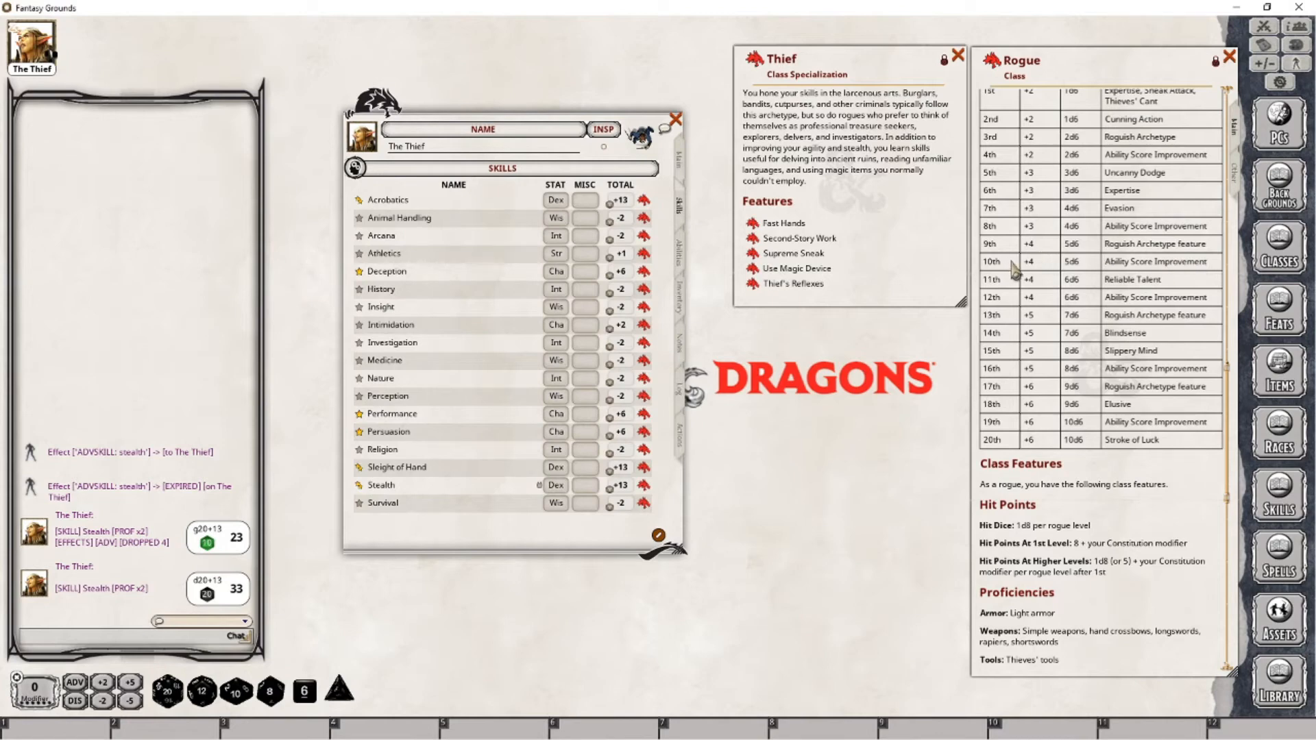
left_click(678, 159)
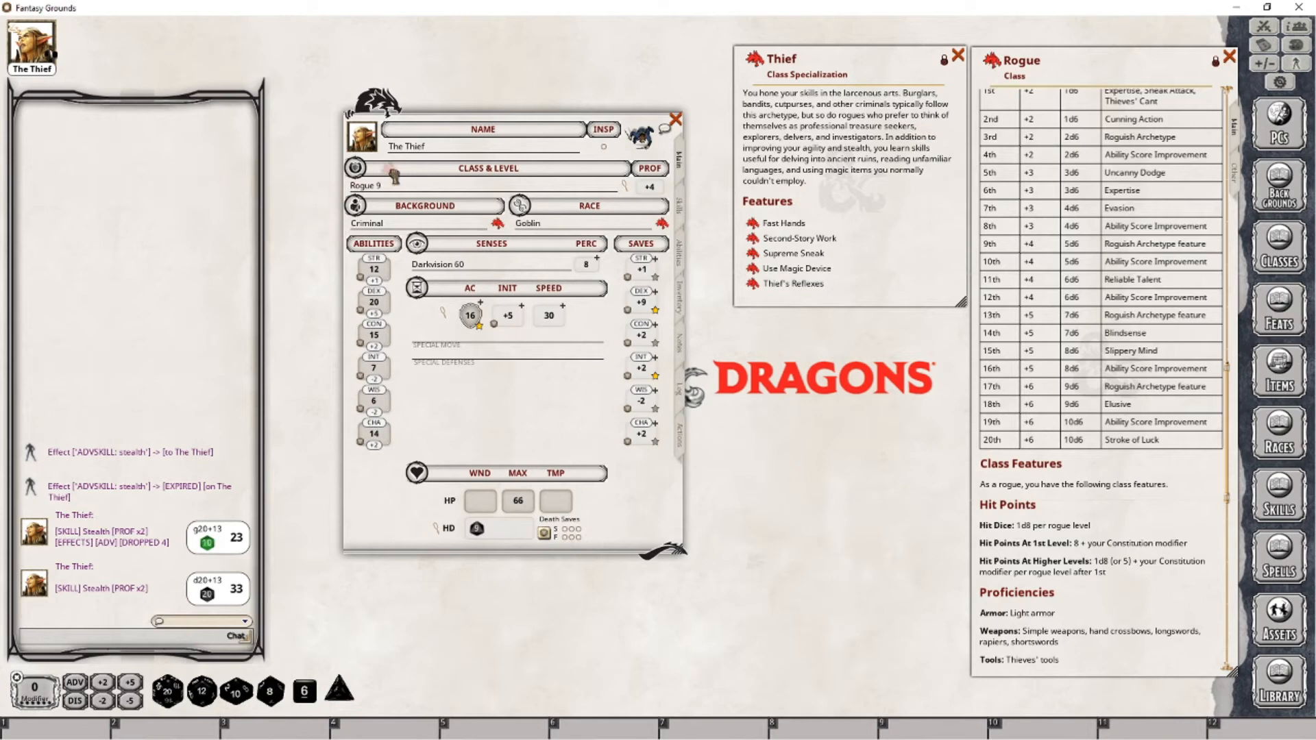
left_click_drag(394, 175, 393, 192)
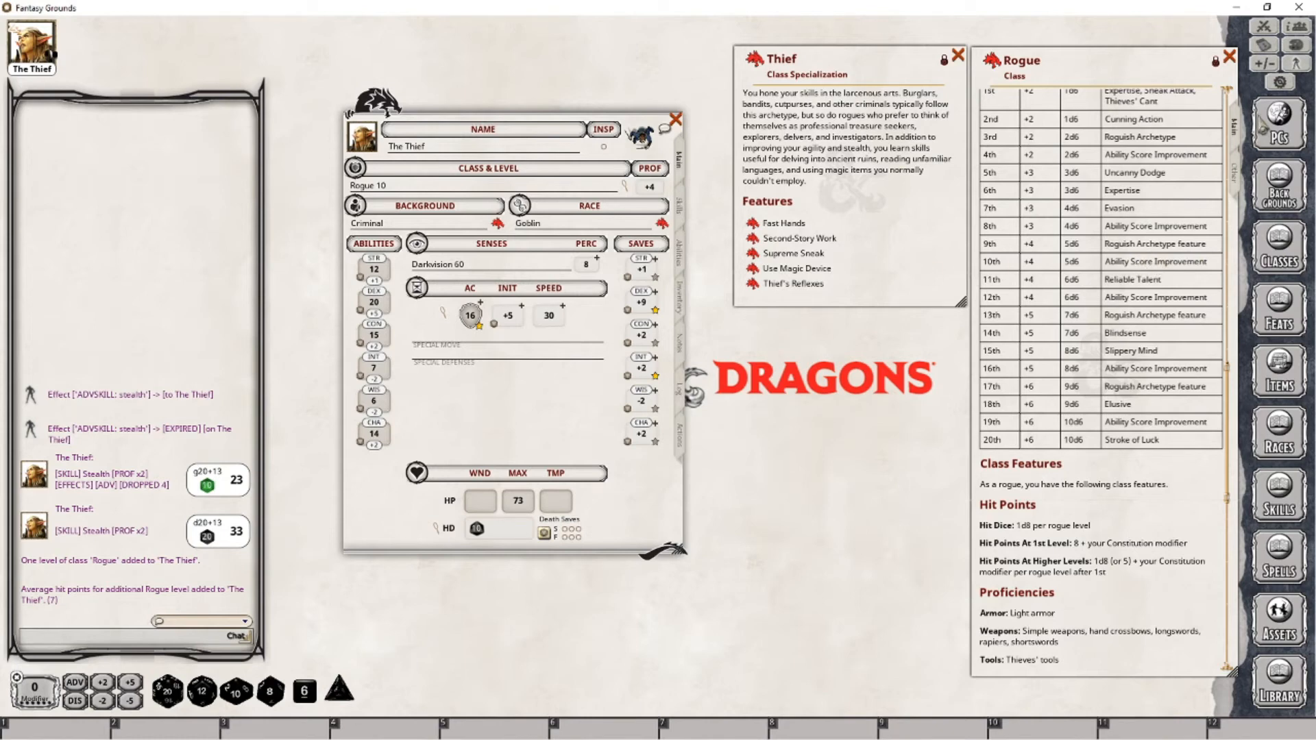
Step: Open the Skulker feat from the feats list and add it to The Thief's feats
left_click(1279, 312)
scroll(729, 482, "down", 2)
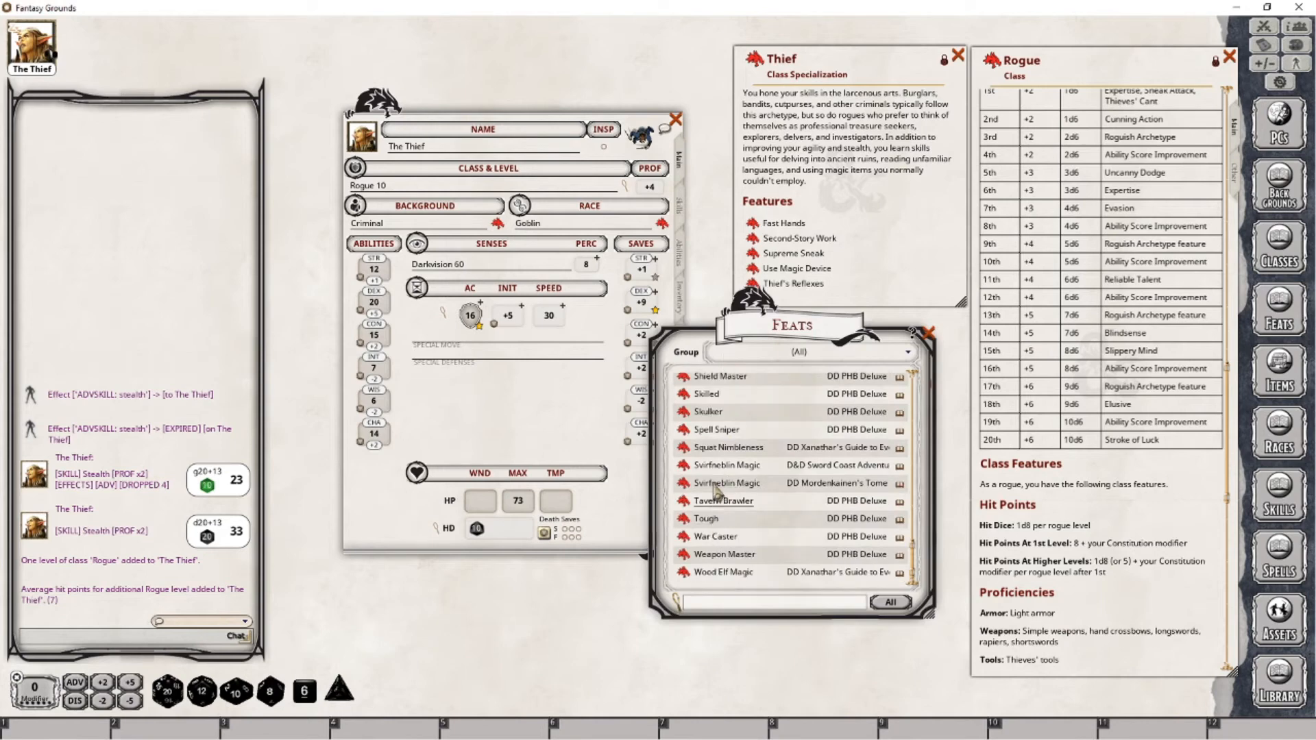
left_click(709, 412)
left_click(929, 333)
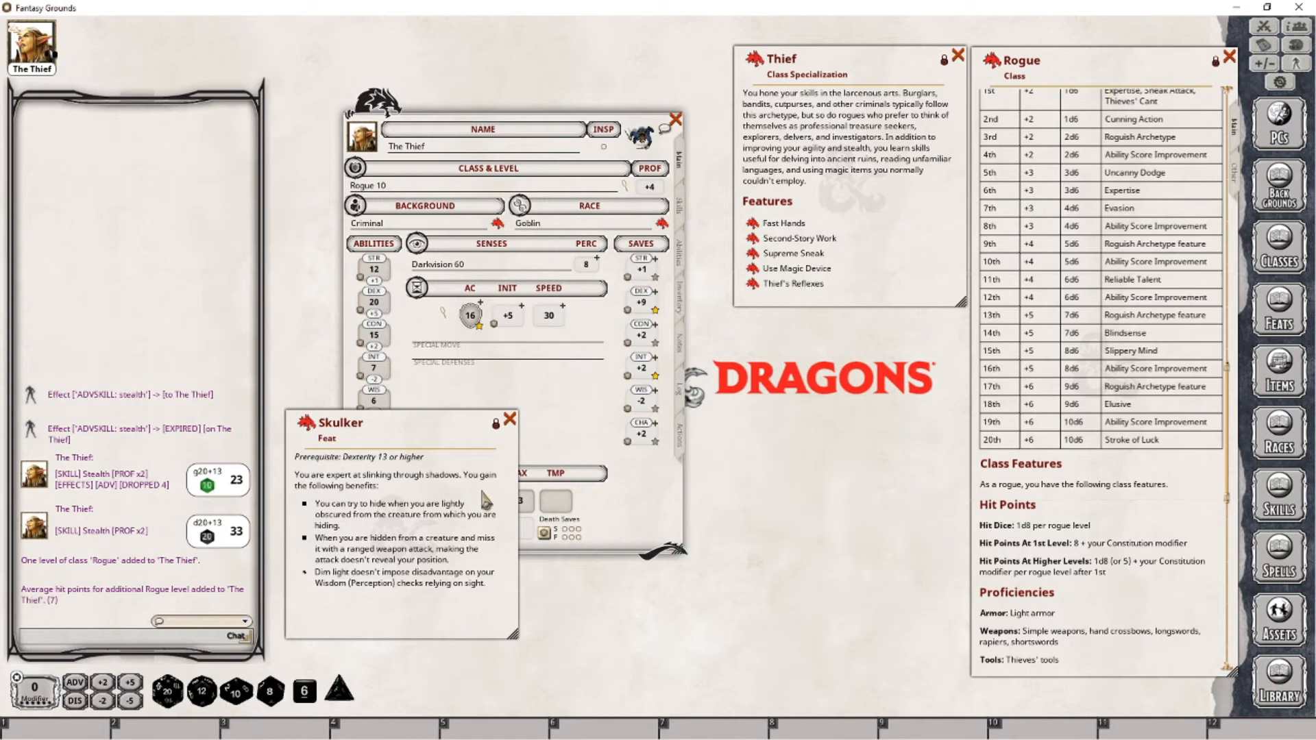
left_click_drag(419, 426, 864, 329)
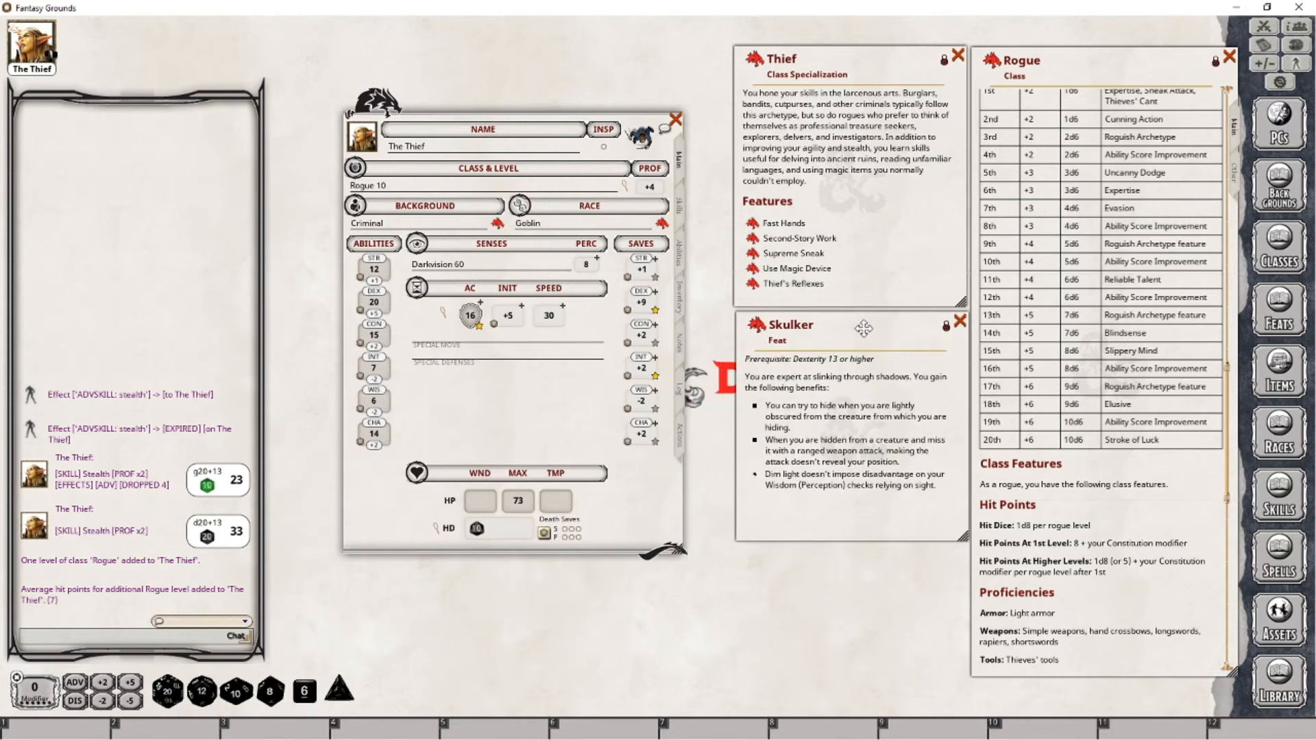
left_click(682, 258)
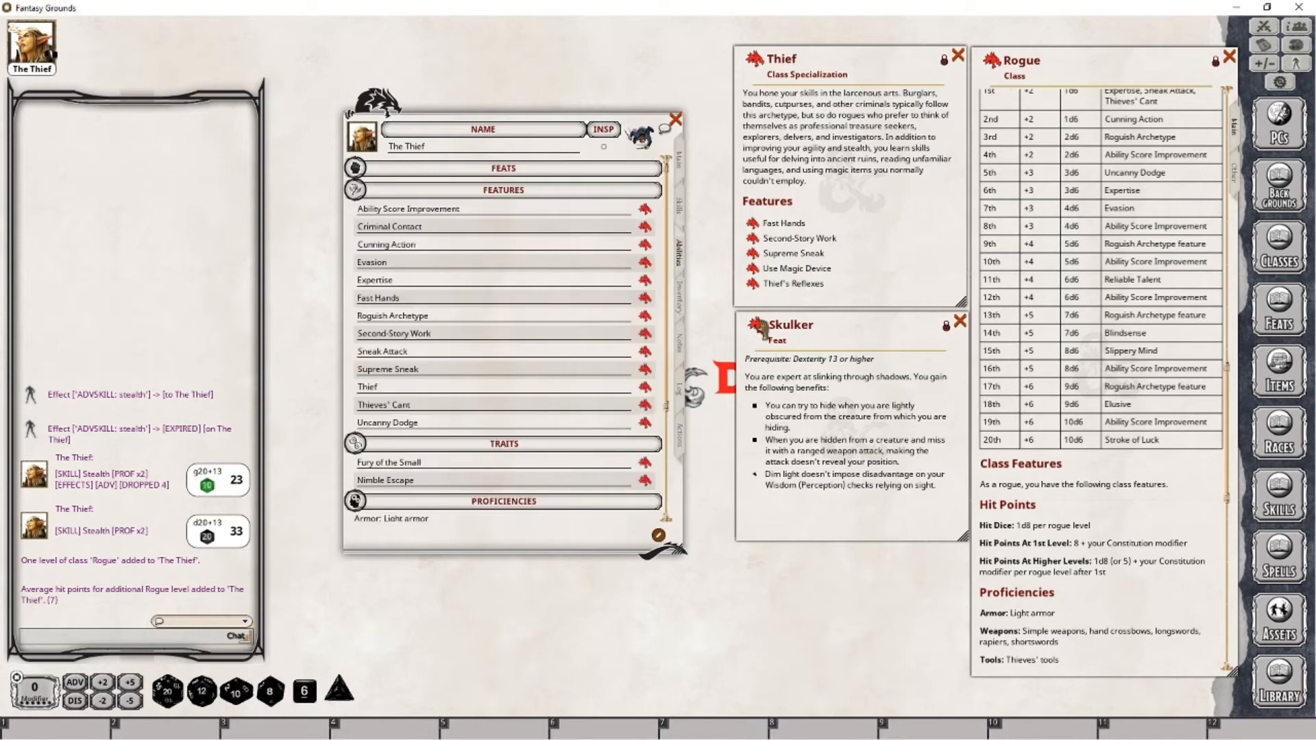
left_click_drag(562, 248, 563, 251)
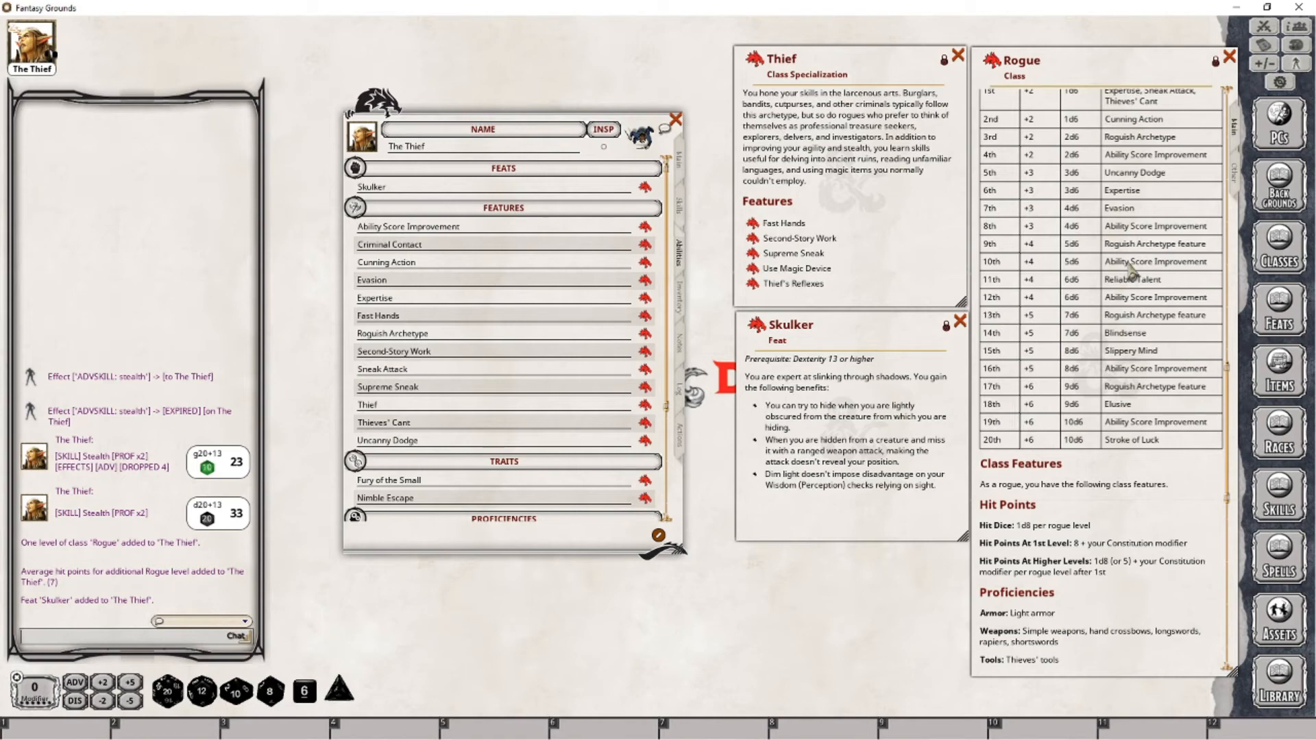
Step: Add Skulker to The Thief's actions under the group Feats, and post its name and link in the chat
left_click(681, 444)
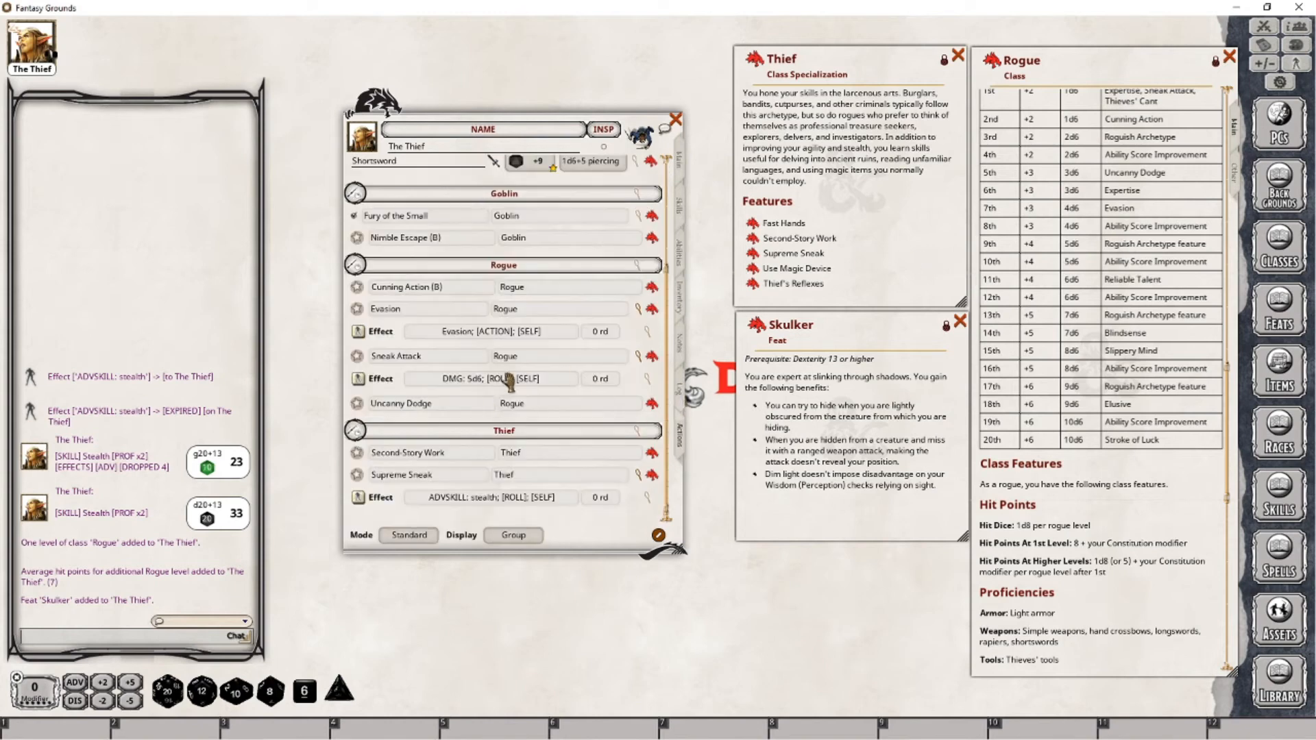
left_click_drag(742, 334, 521, 335)
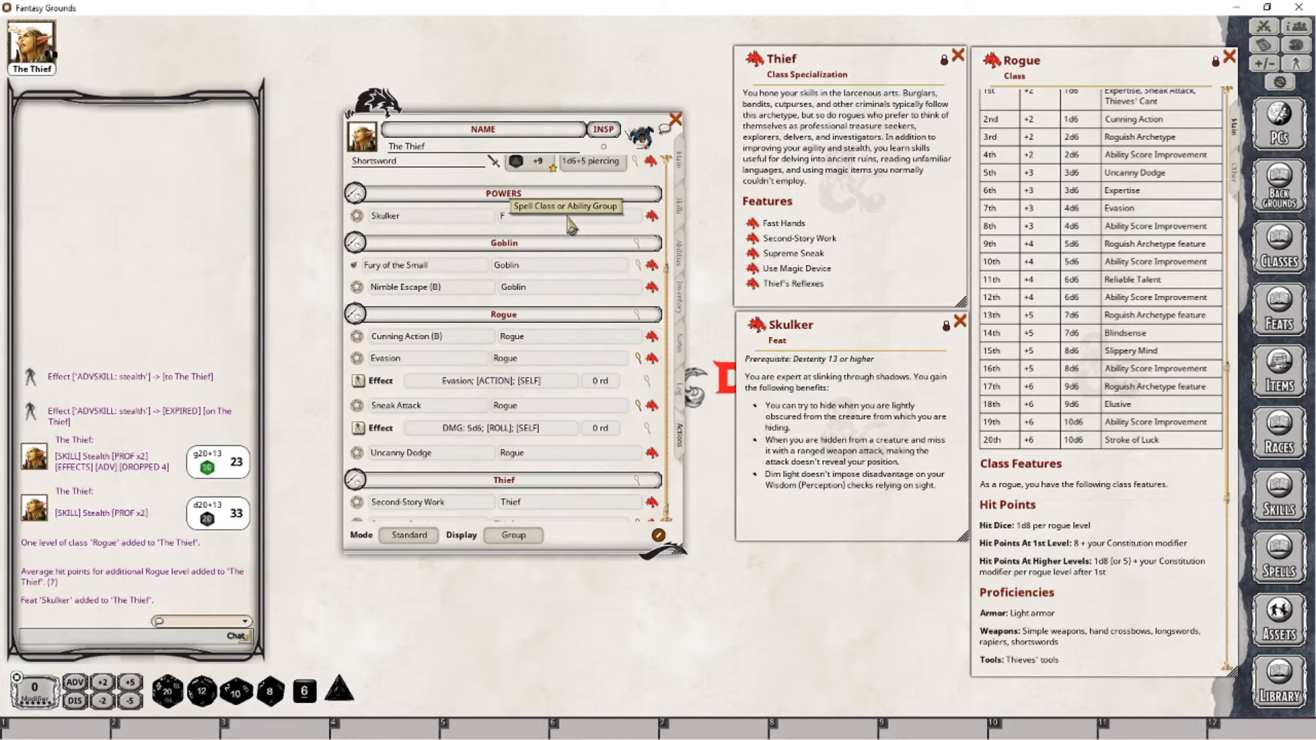
type("Feats")
key("Tab")
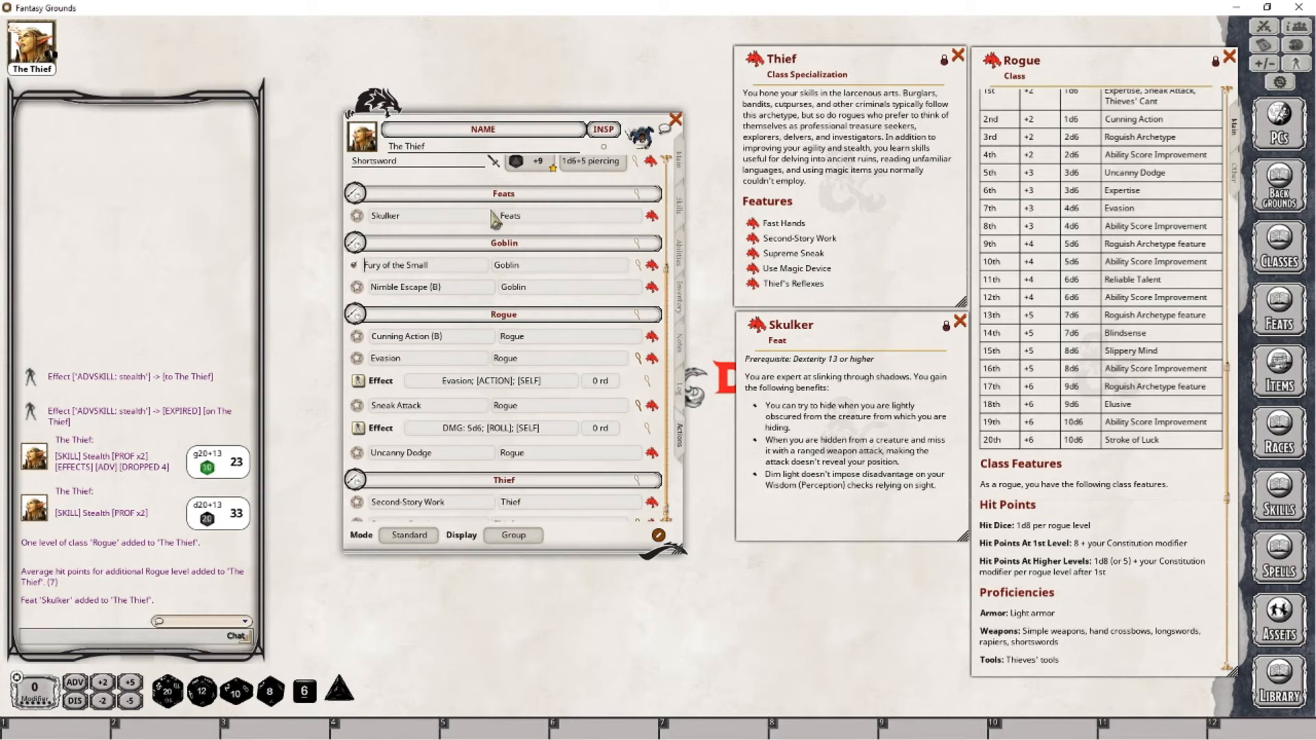
left_click(357, 215)
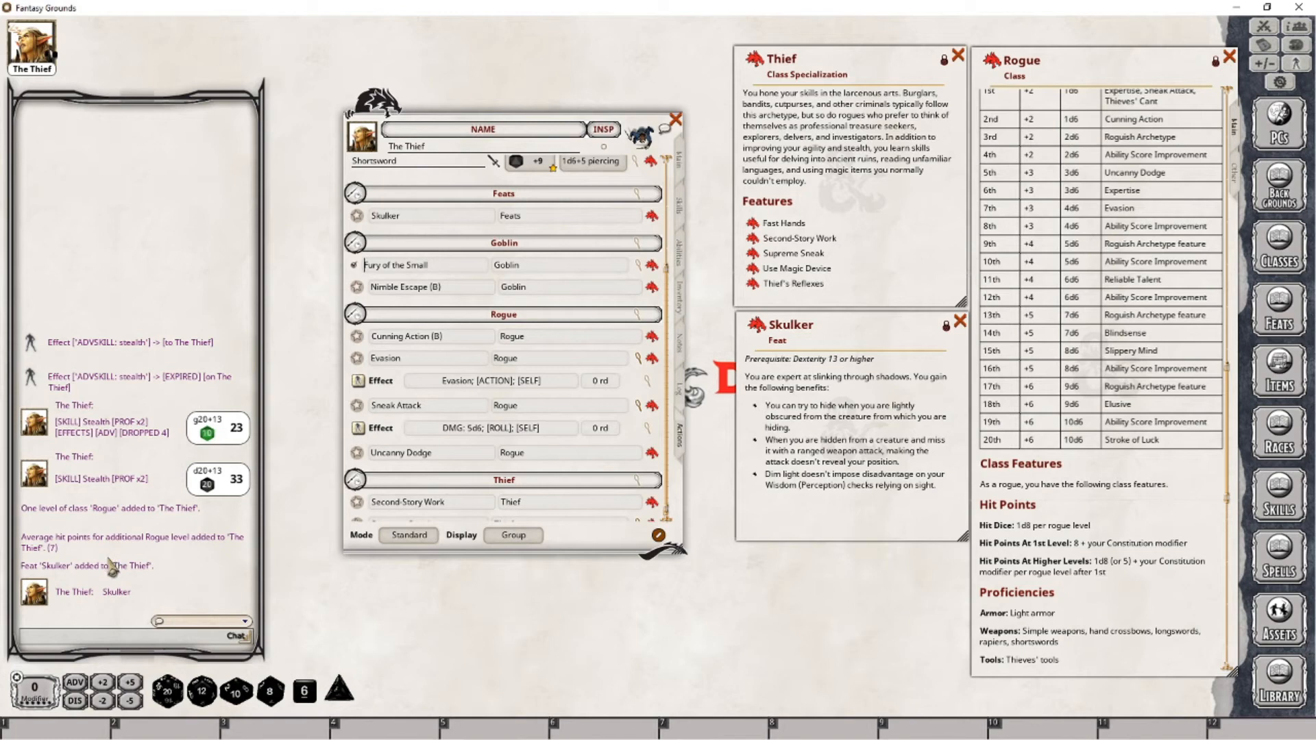
left_click_drag(652, 215, 67, 630)
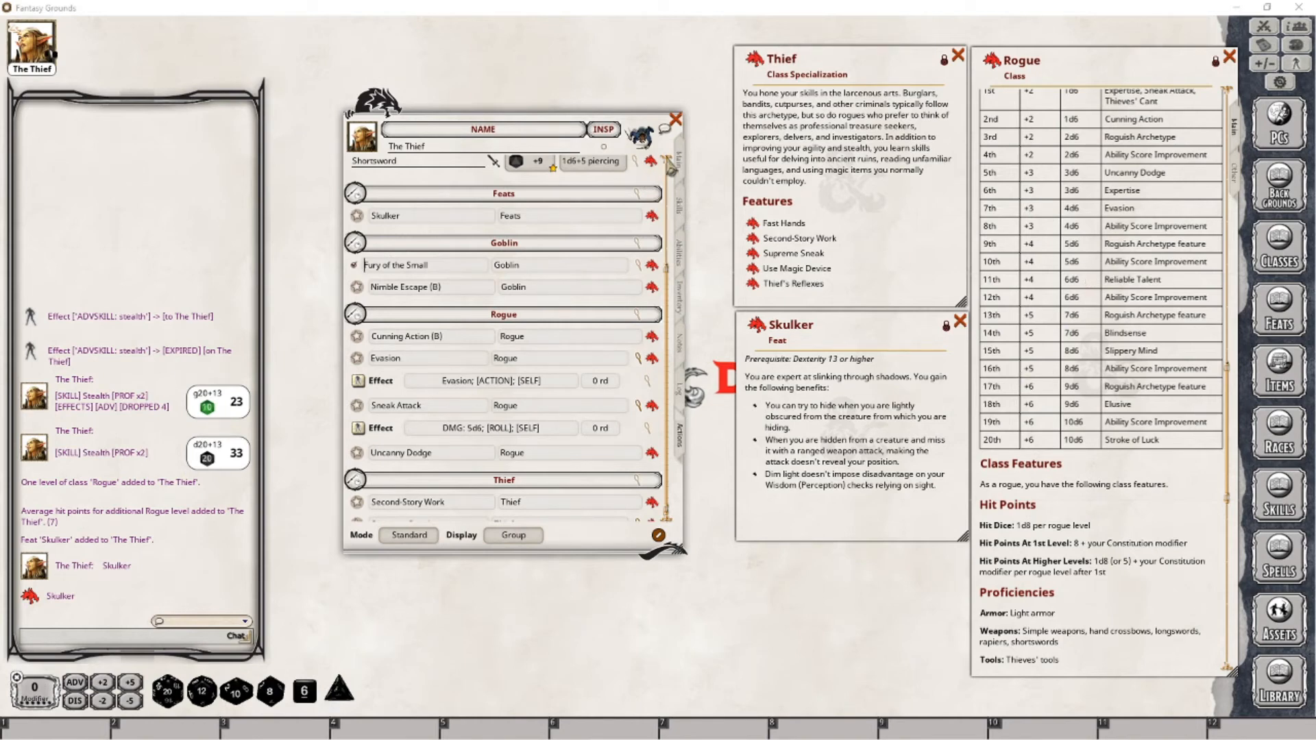
Step: Add an eleventh Rogue level to The Thief and close the Skulker description
left_click(680, 162)
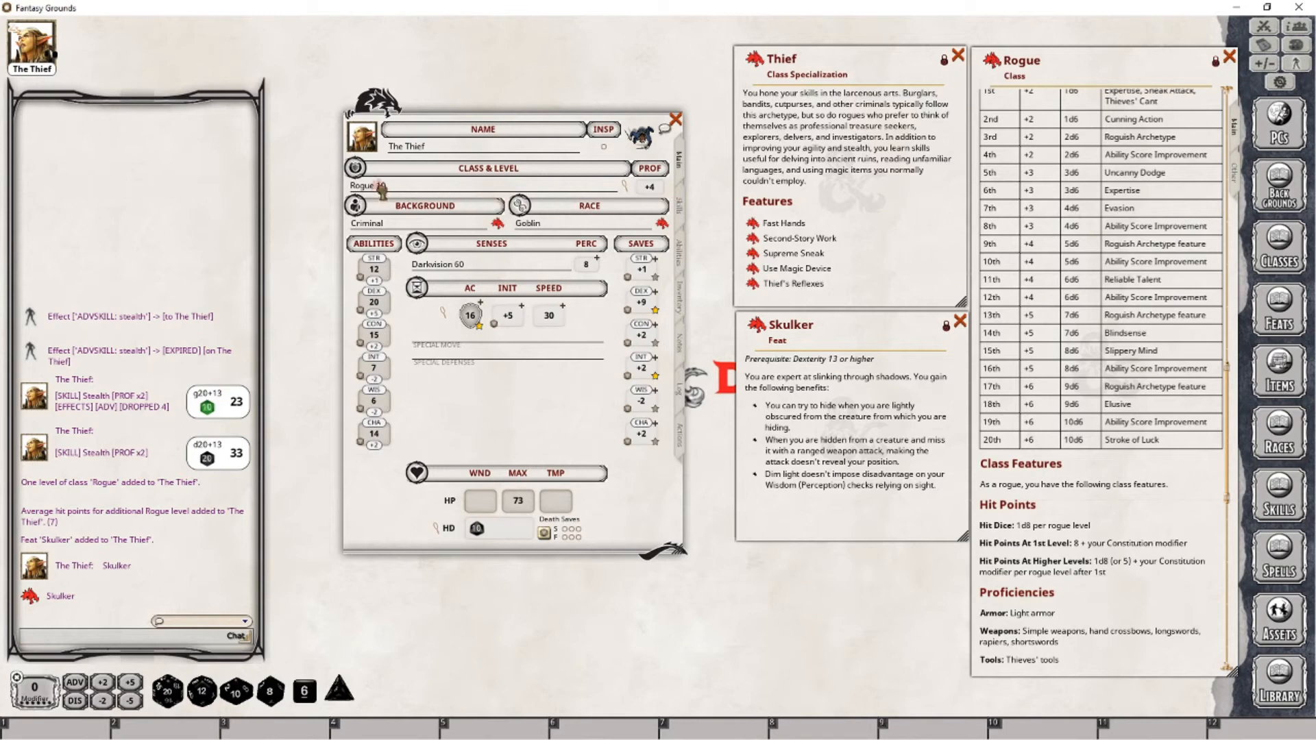
left_click_drag(380, 187, 381, 187)
left_click(960, 321)
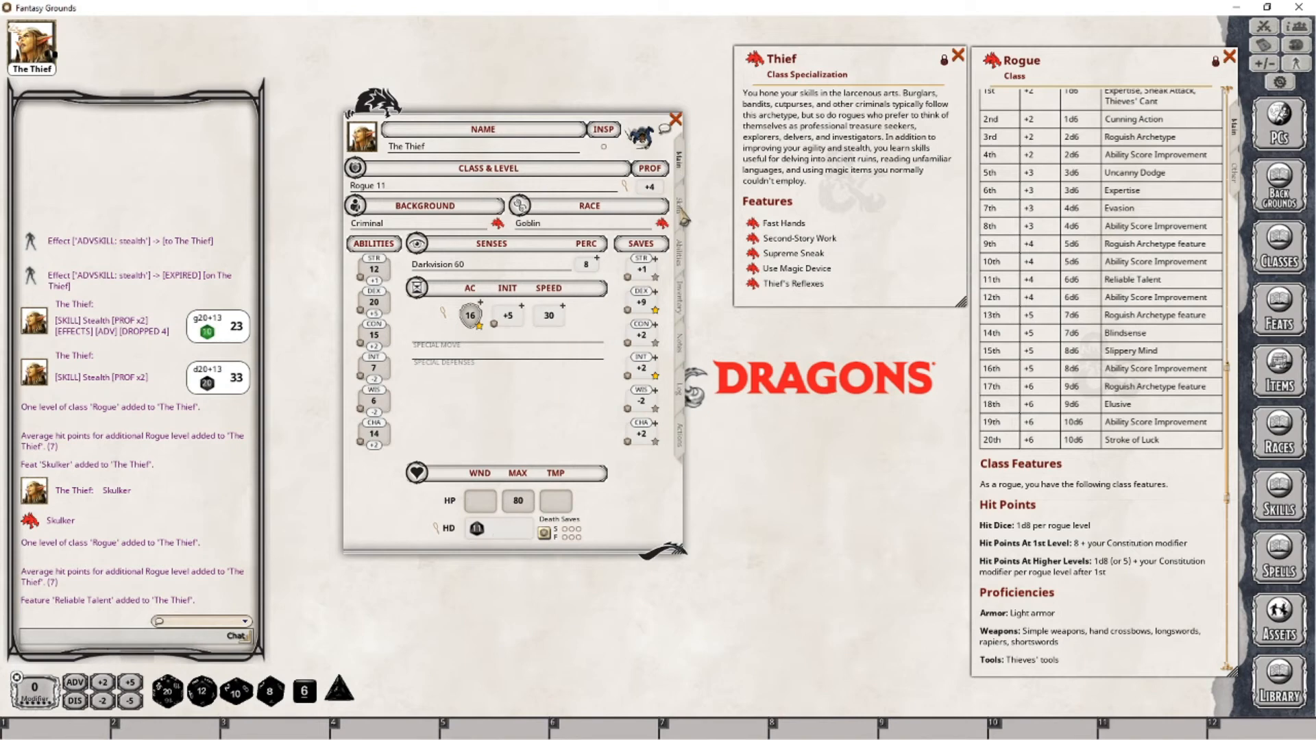
Step: Set the Sneak Attack effect's damage to 6d6 and close its settings
left_click(680, 442)
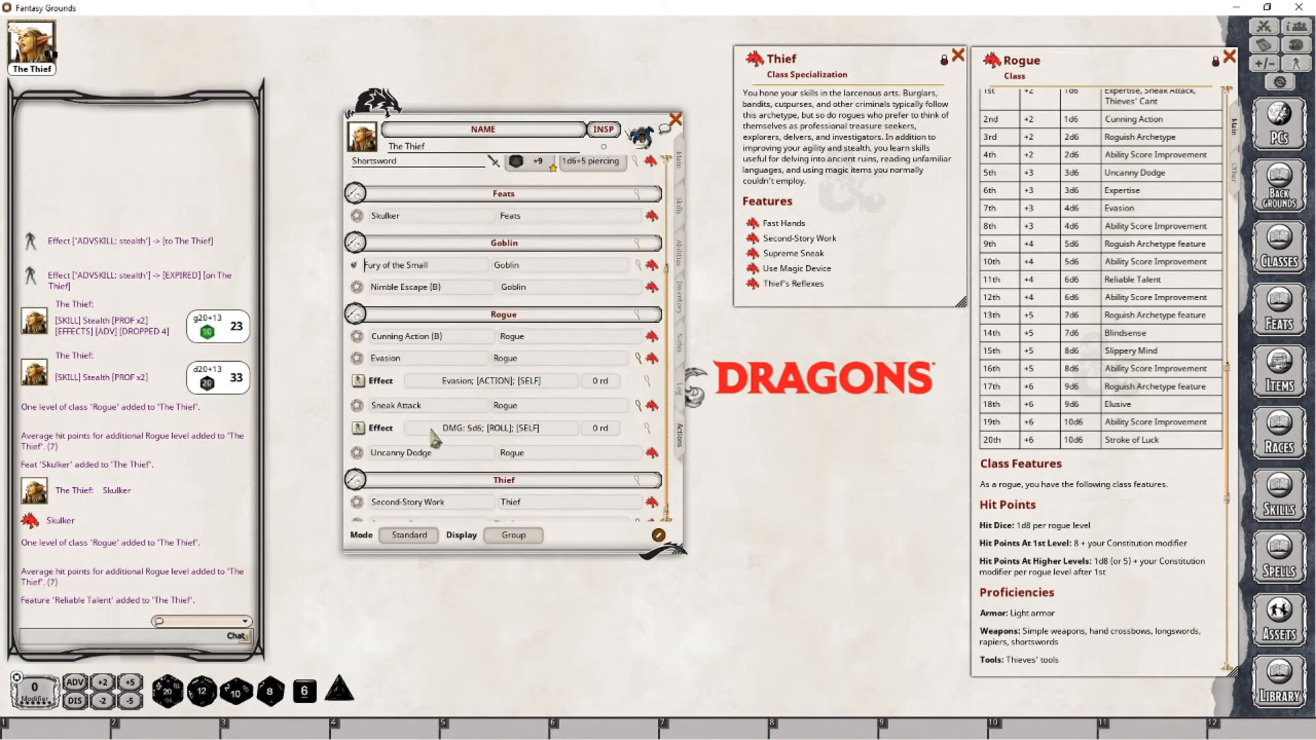
left_click(648, 428)
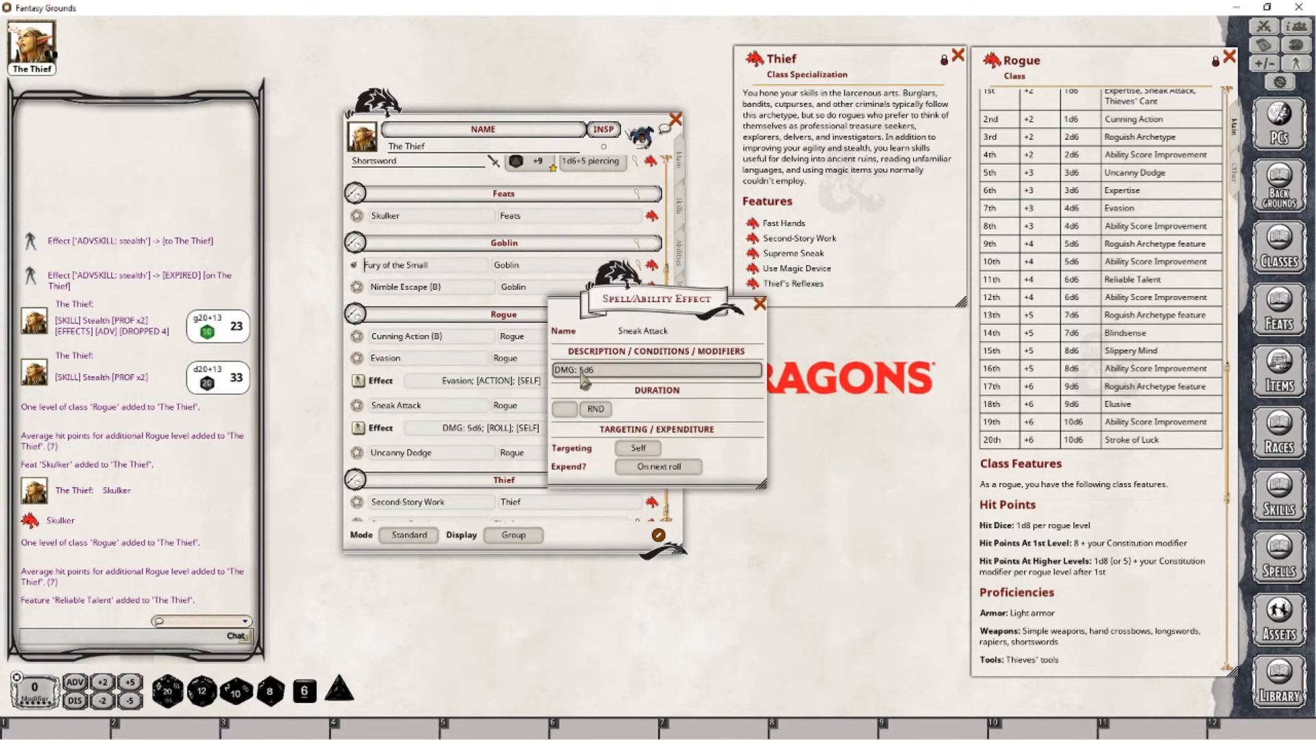
key("Delete")
type("6")
left_click(760, 304)
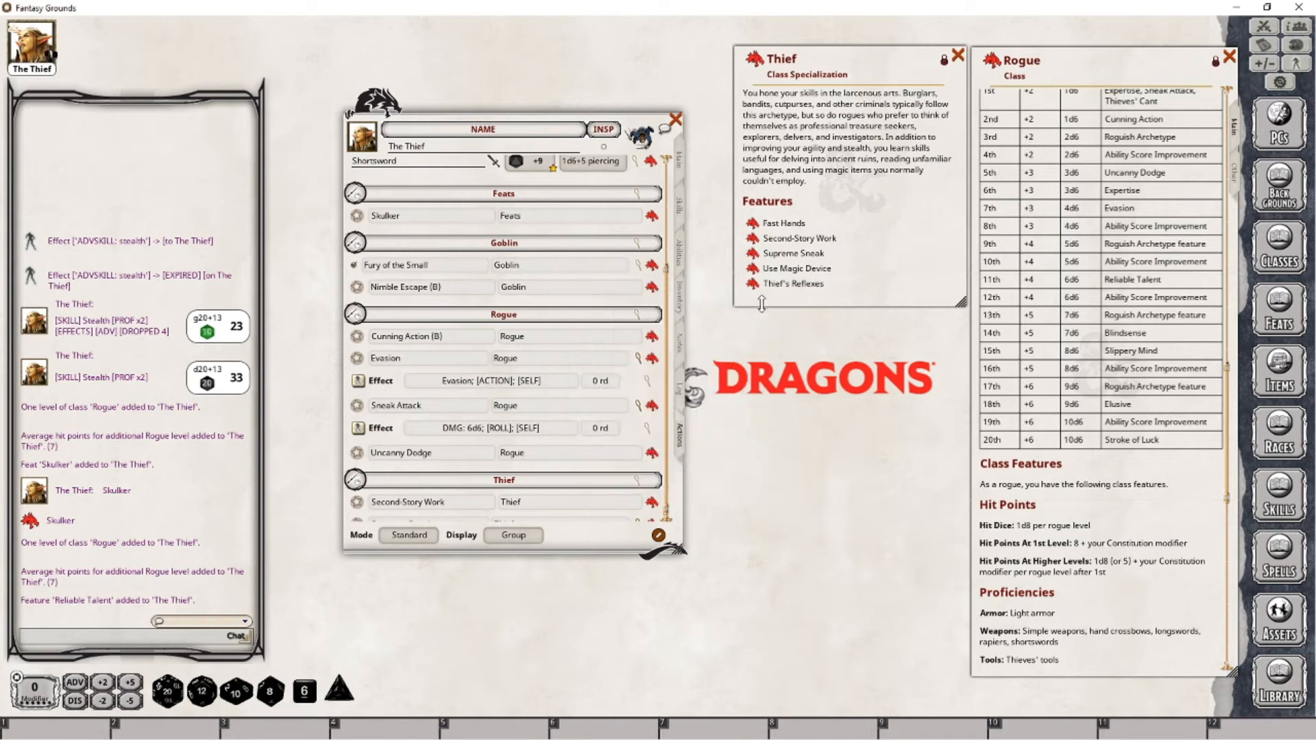
Step: Read the Reliable Talent feature's description and view The Thief's skill list
left_click(678, 253)
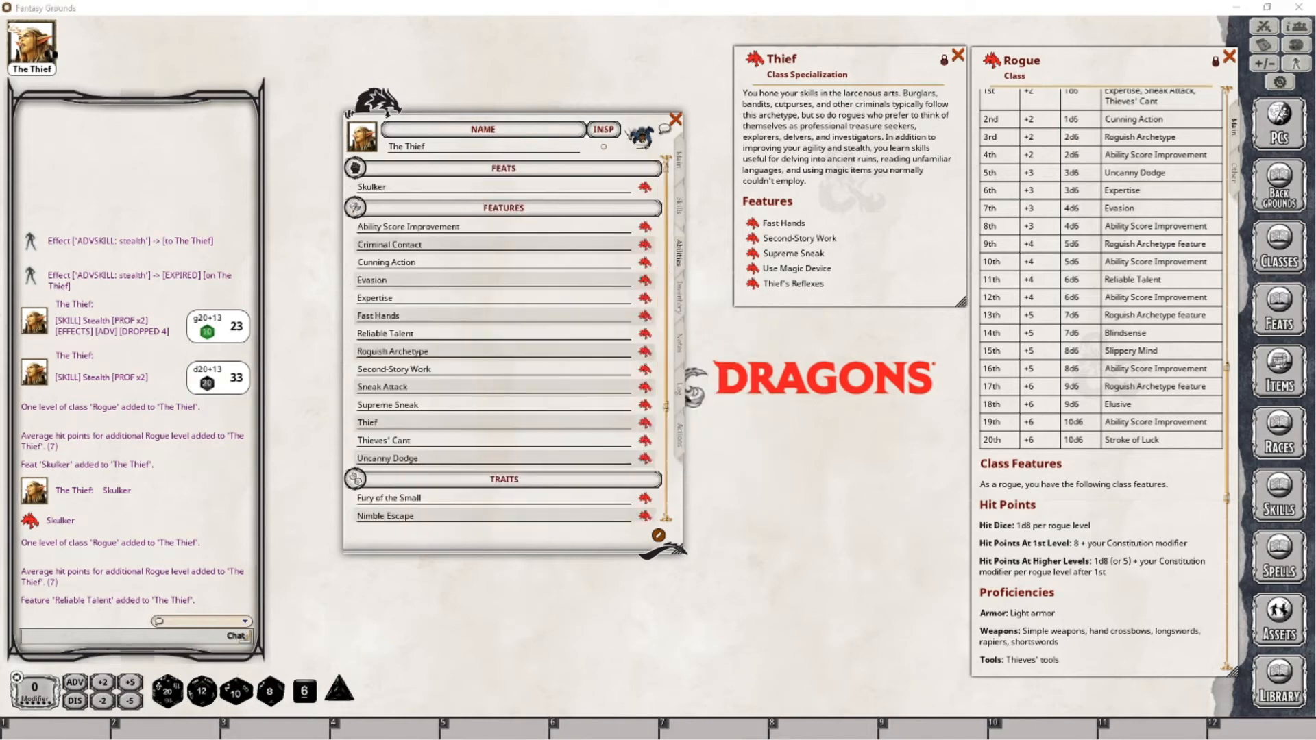
left_click(647, 335)
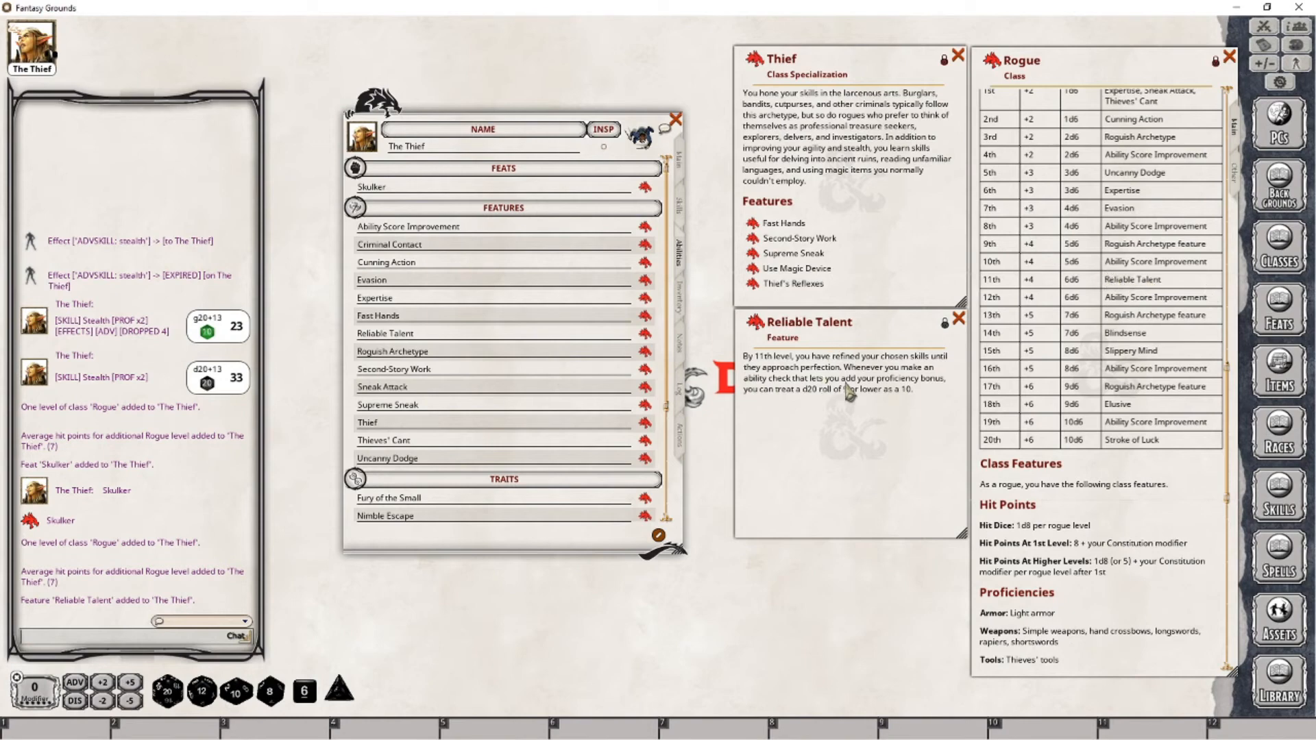
left_click(681, 205)
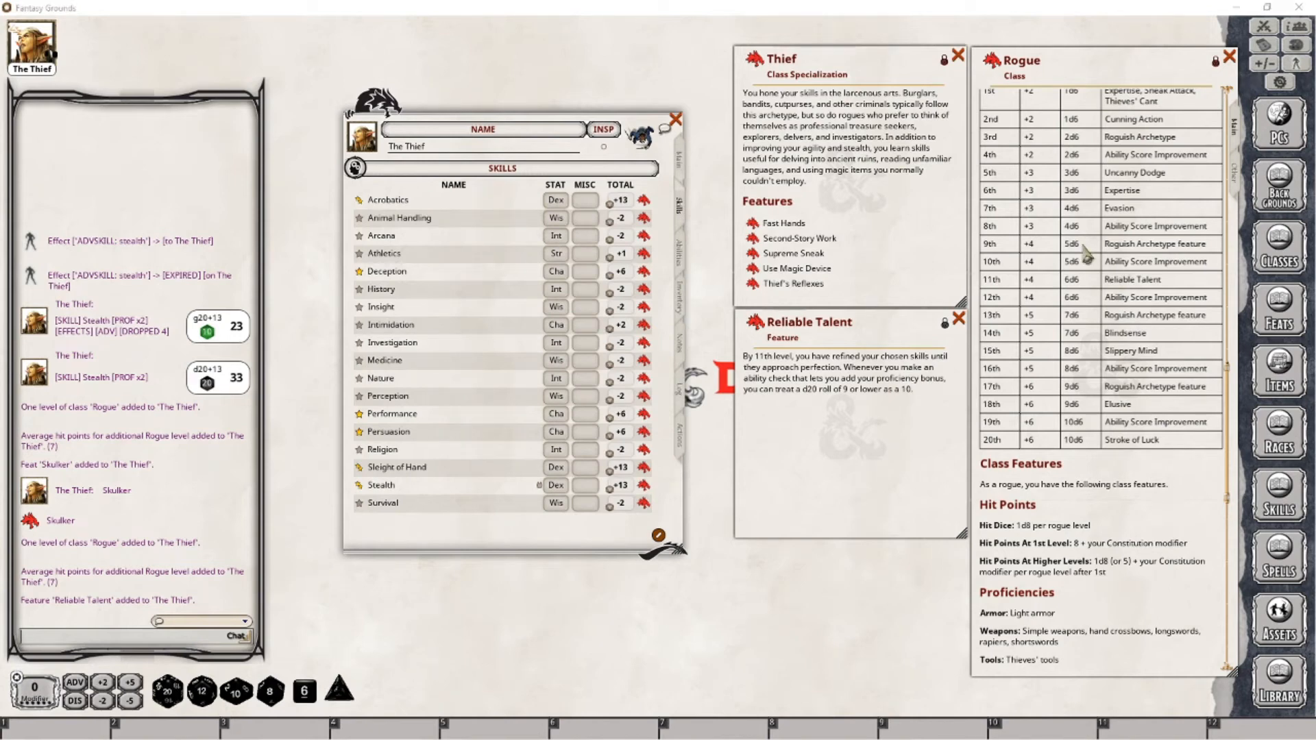
Step: Close the Reliable Talent description and add a twelfth Rogue level to The Thief
left_click(958, 319)
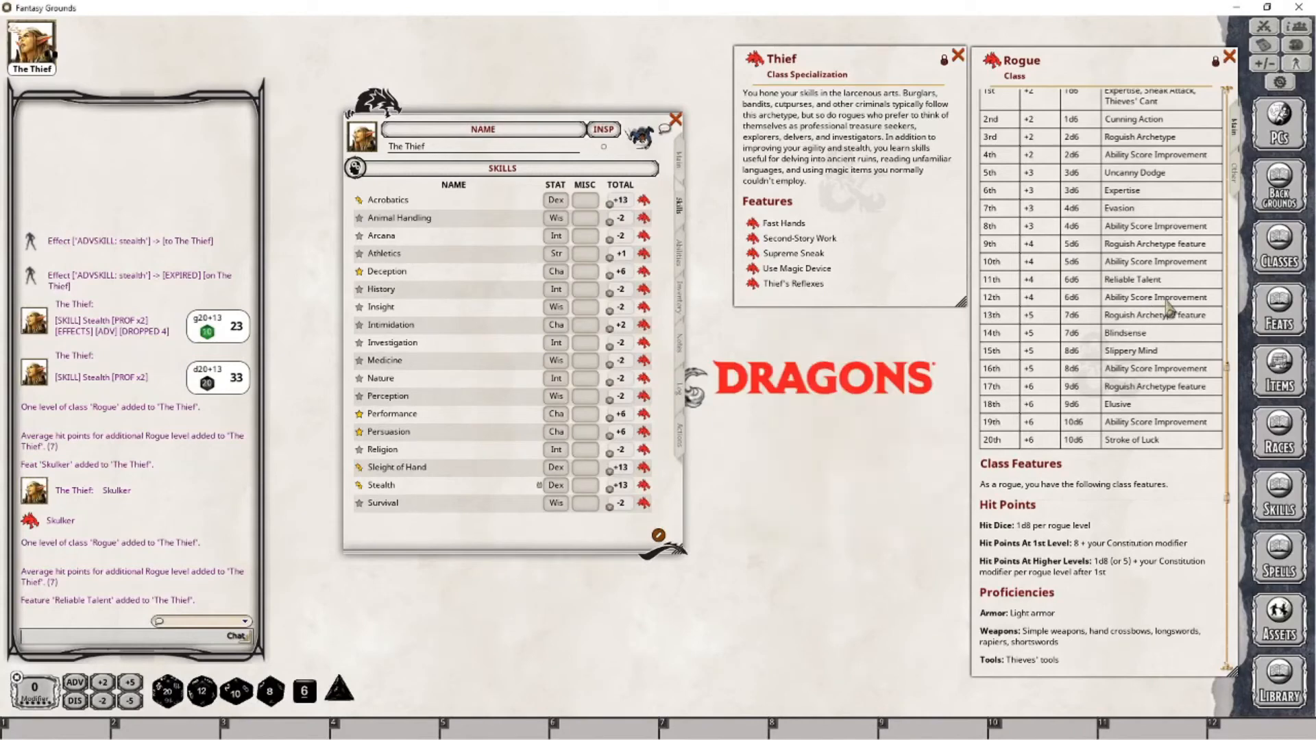
left_click(679, 159)
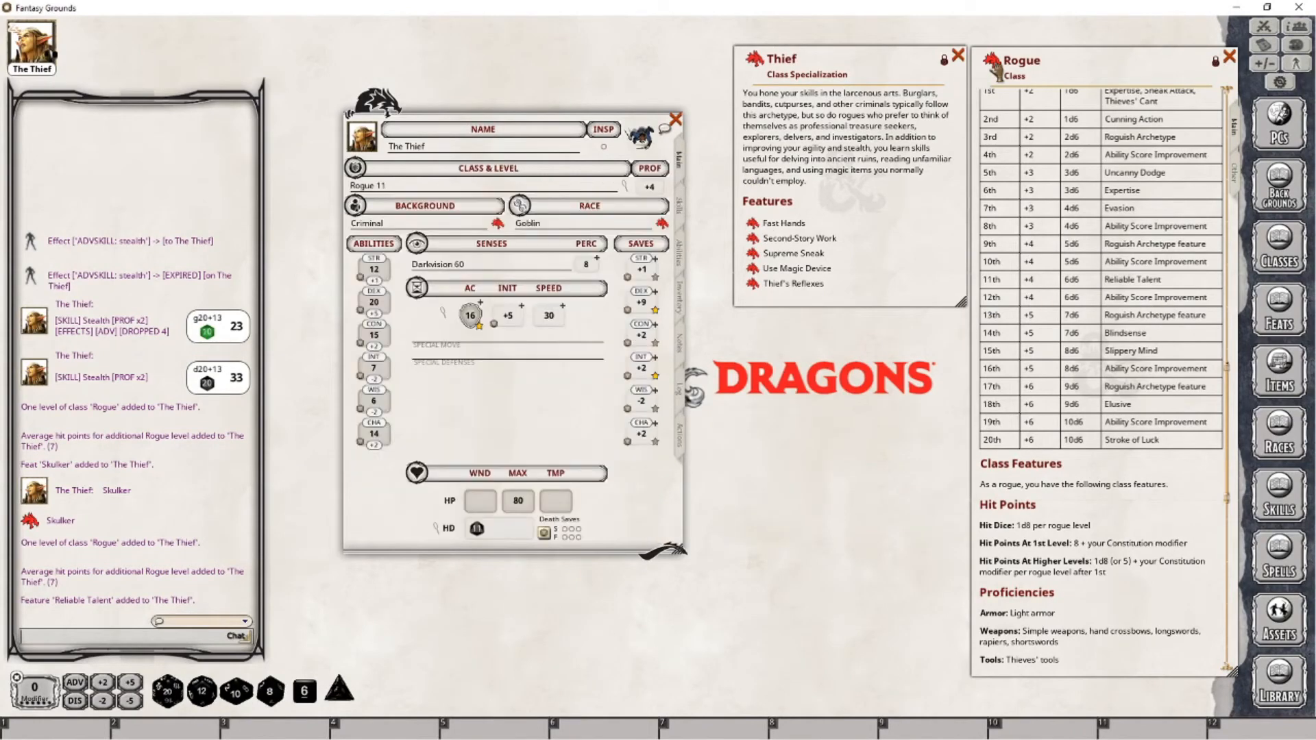
left_click_drag(389, 190, 390, 193)
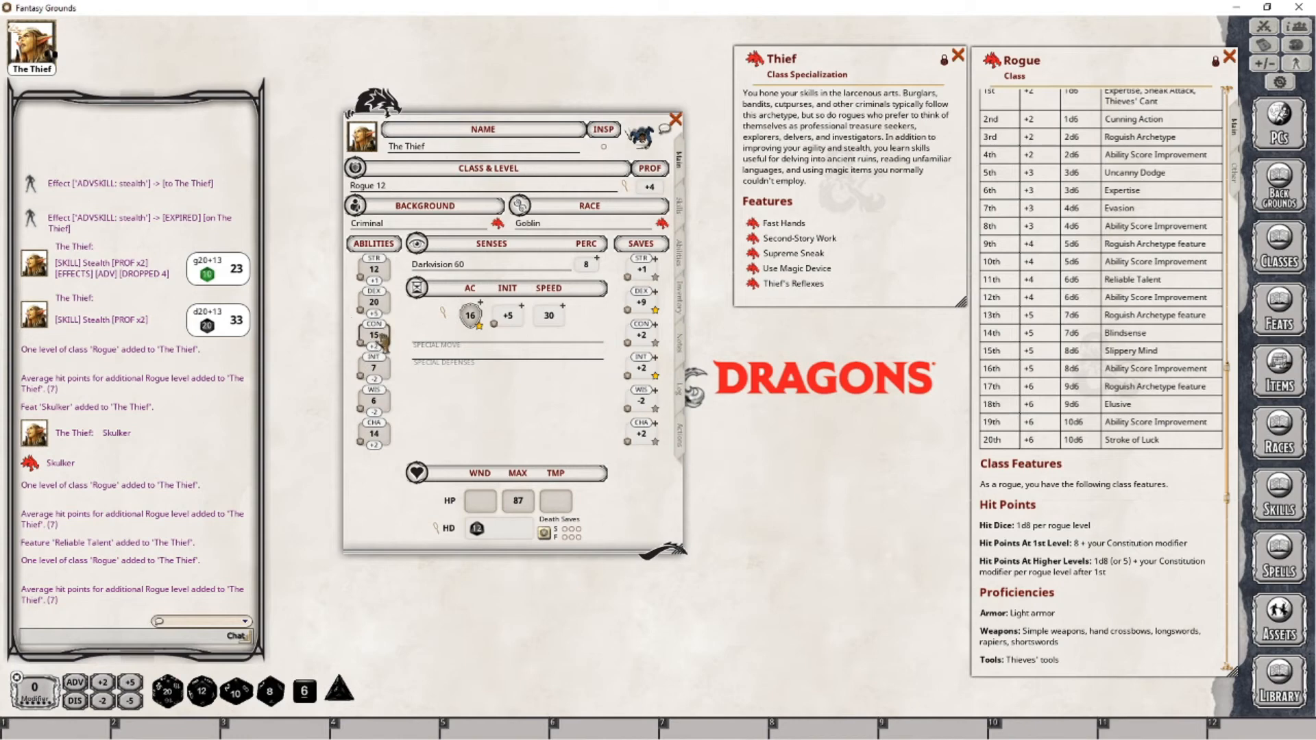
Step: Set The Thief's Constitution score to 99 and the maximum hit points to 99
scroll(383, 338, "up", 2)
type("99")
left_click(519, 501)
type("99")
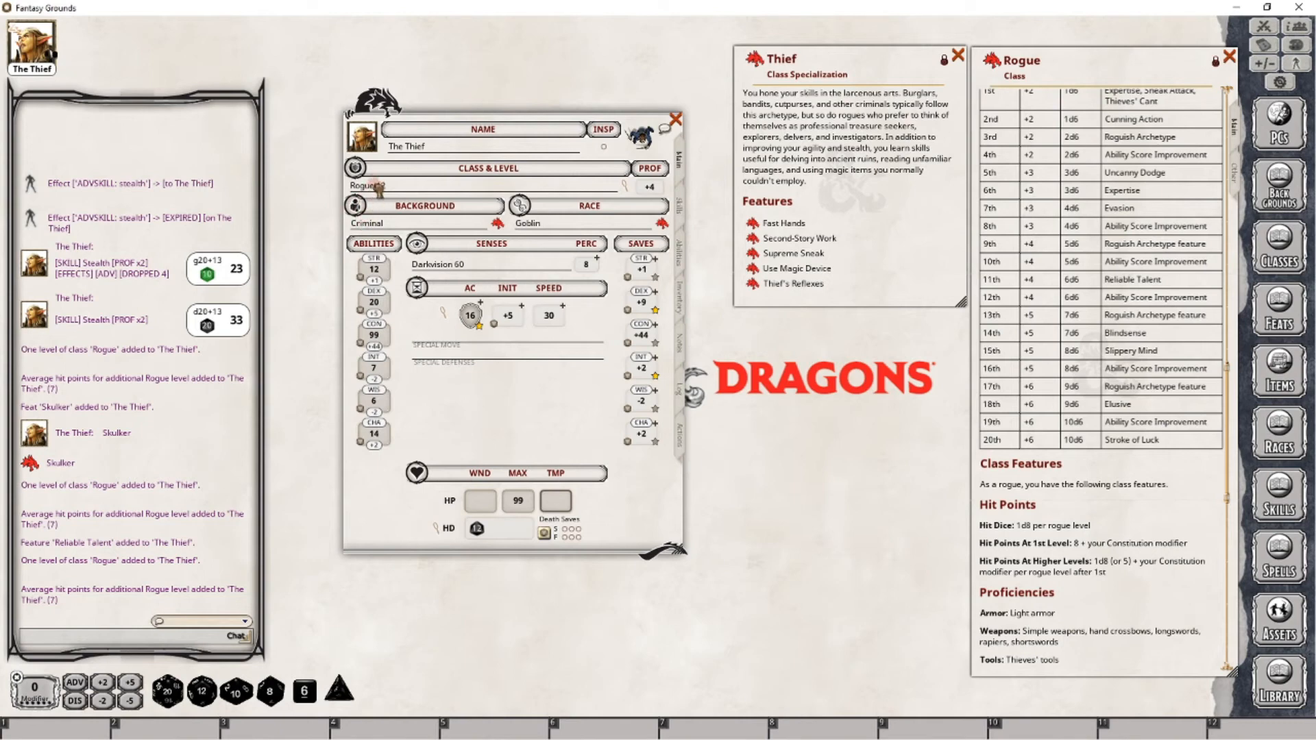
Step: Add a thirteenth Rogue level to The Thief and check the updated skill bonuses
left_click_drag(377, 188, 378, 189)
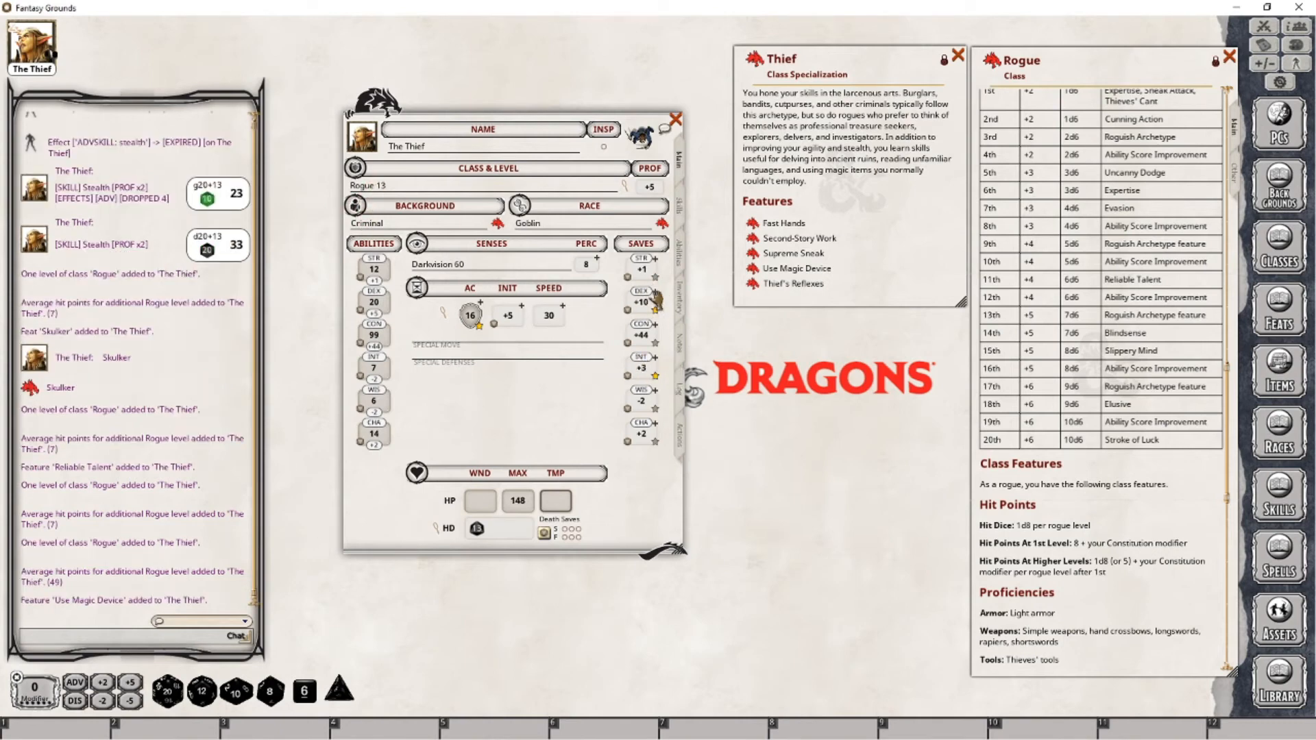
left_click(680, 214)
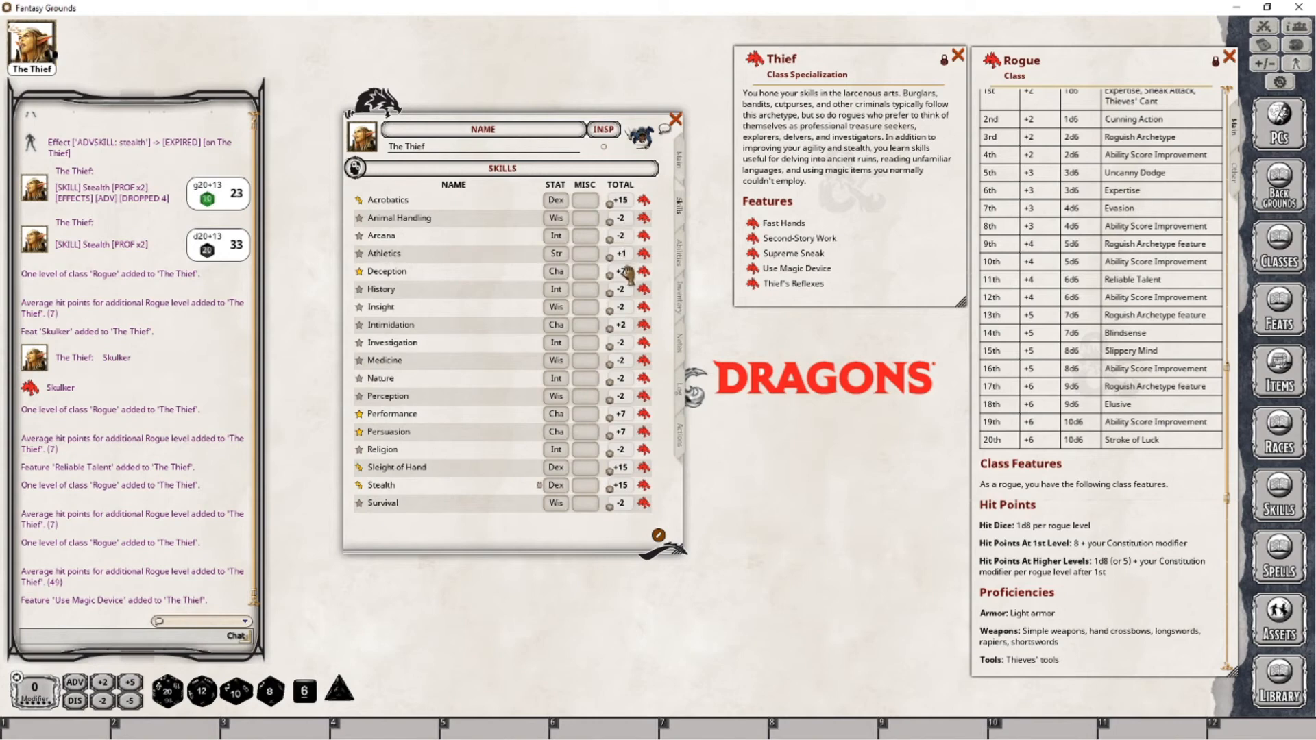
left_click(682, 163)
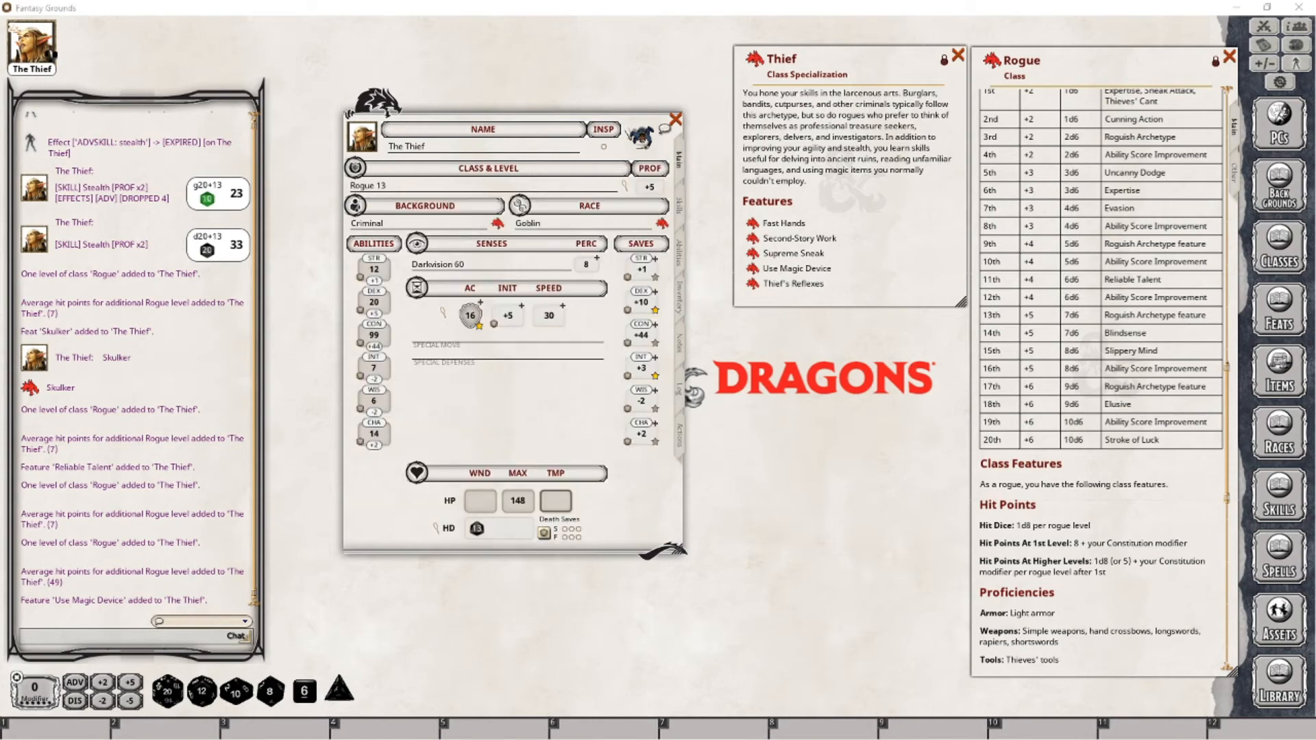
Step: Set the Sneak Attack effect's damage to 7d6 and close its settings
left_click(681, 436)
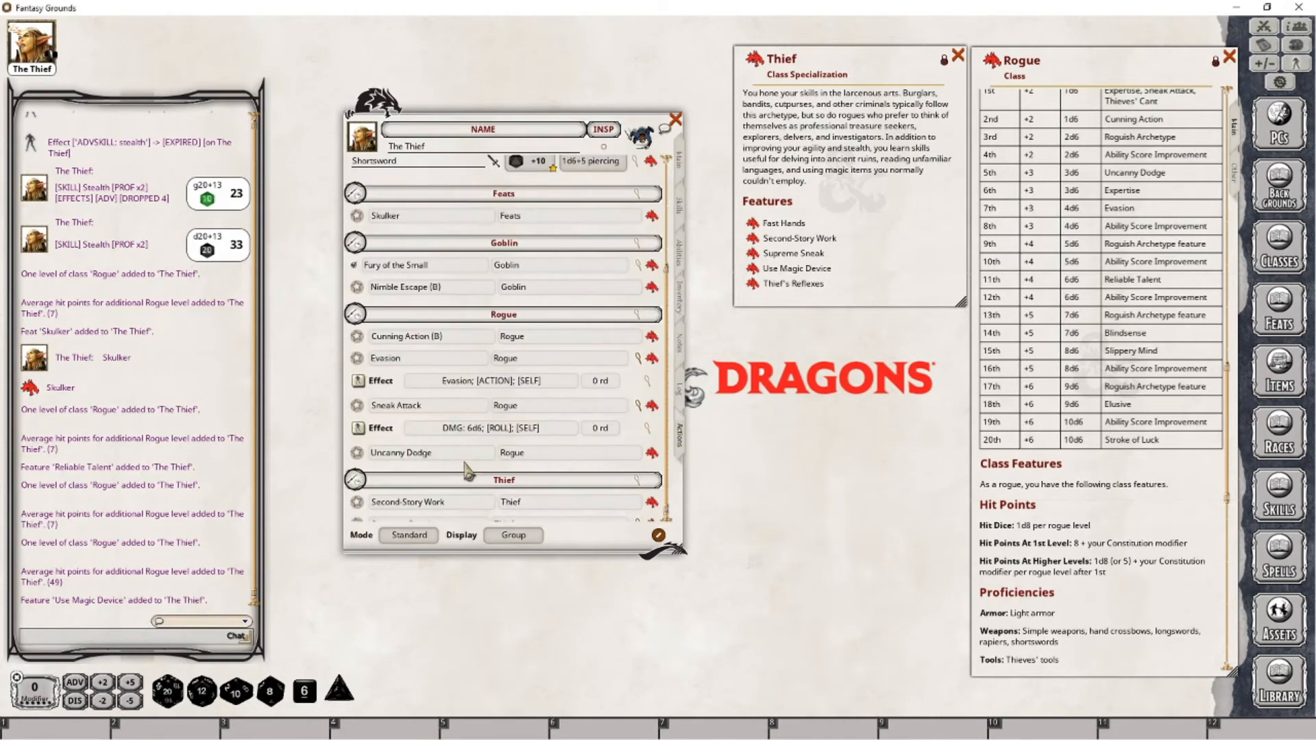
left_click(650, 432)
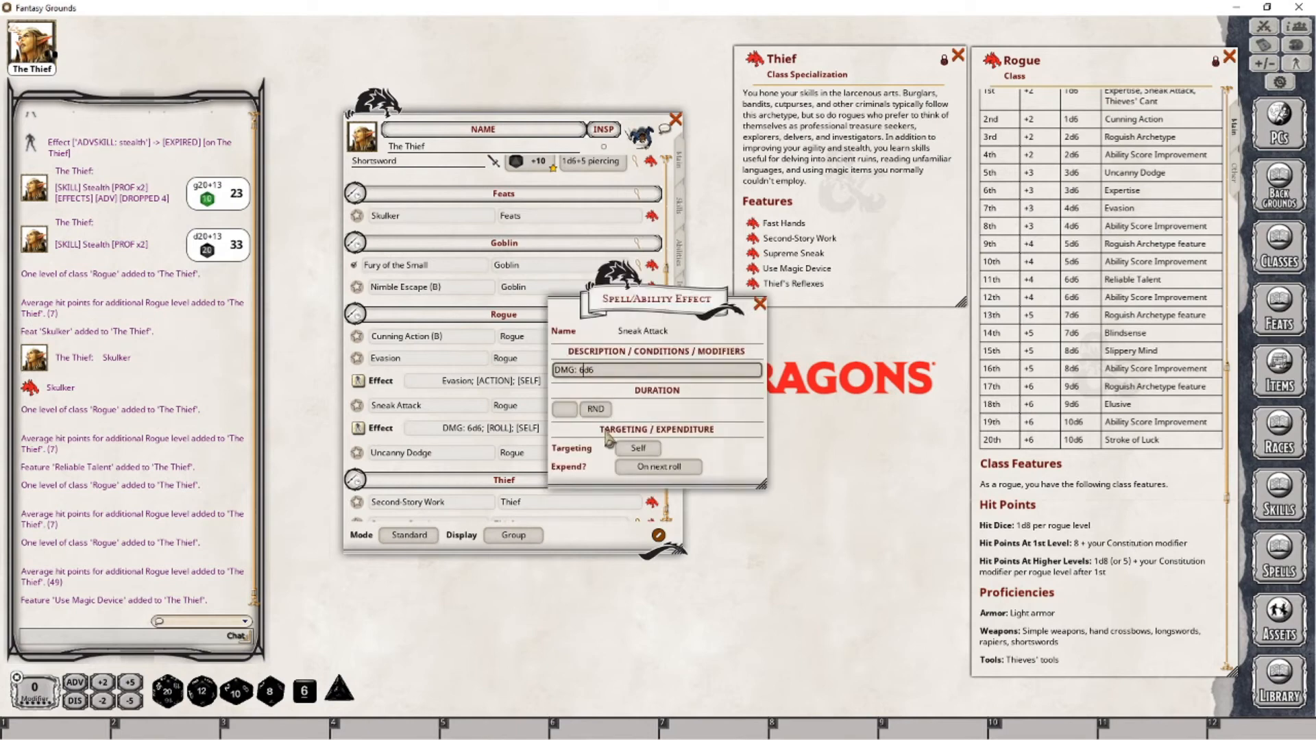
left_click(759, 304)
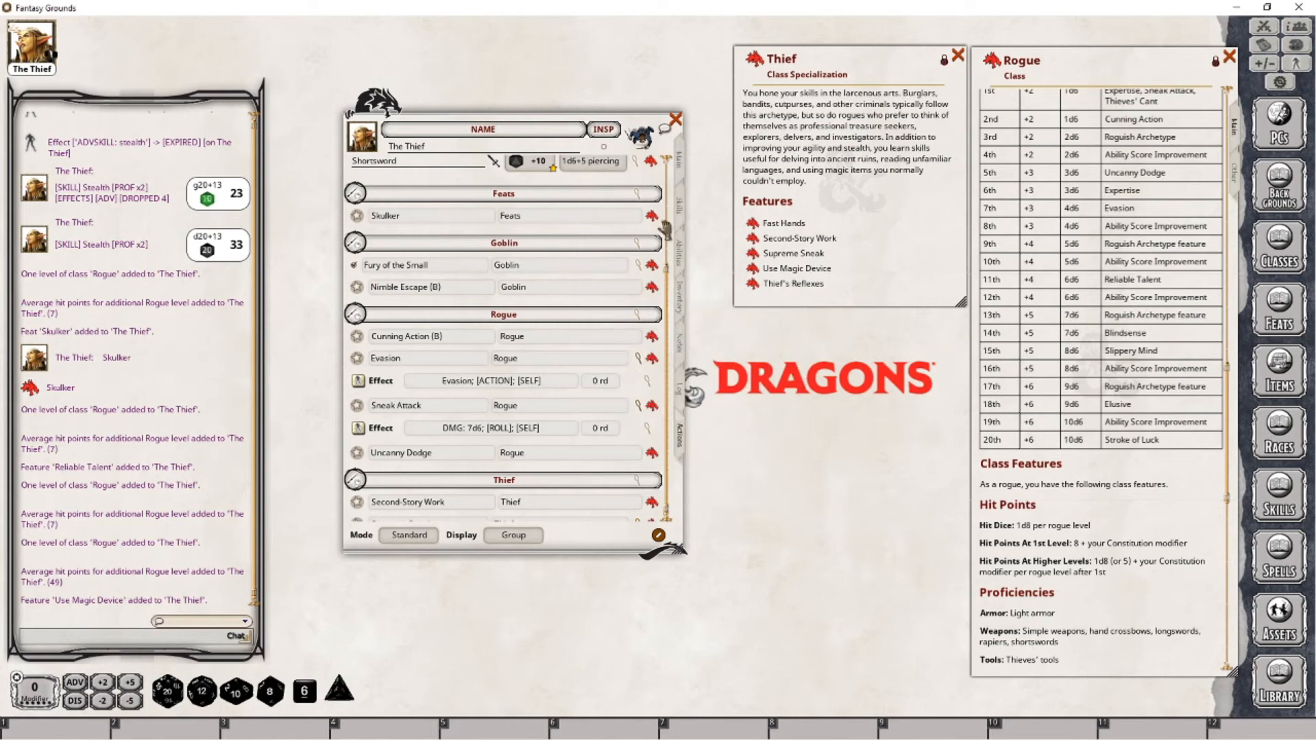
Step: Open the Use Magic Device feature's description and place it beneath the Thief specialization window
left_click(679, 255)
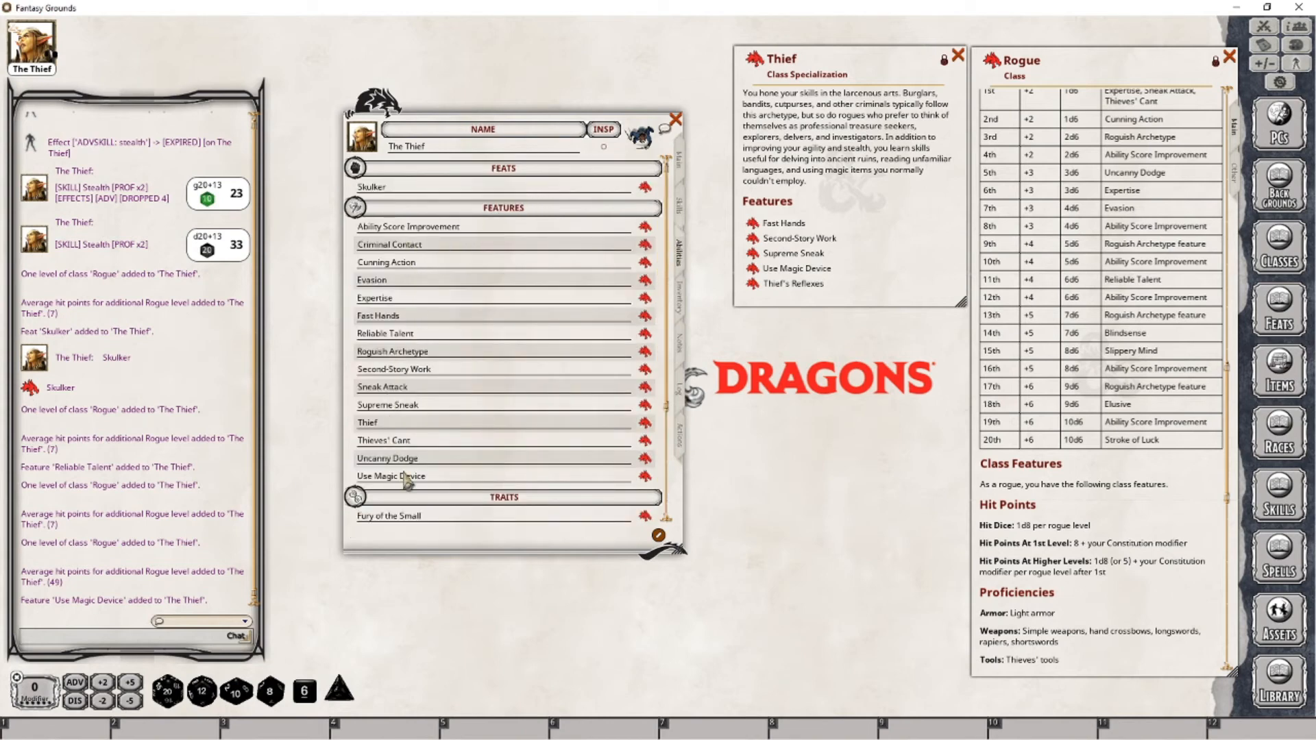
left_click(645, 477)
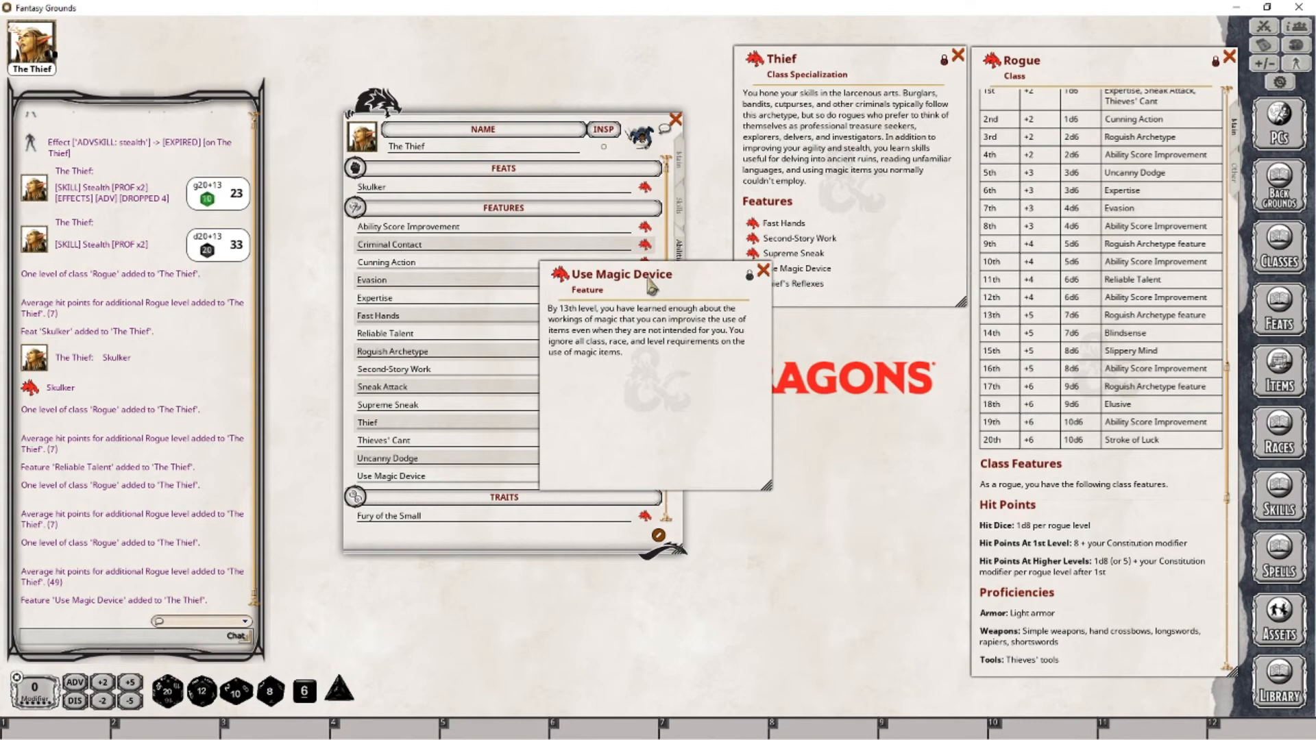
left_click_drag(650, 284, 847, 337)
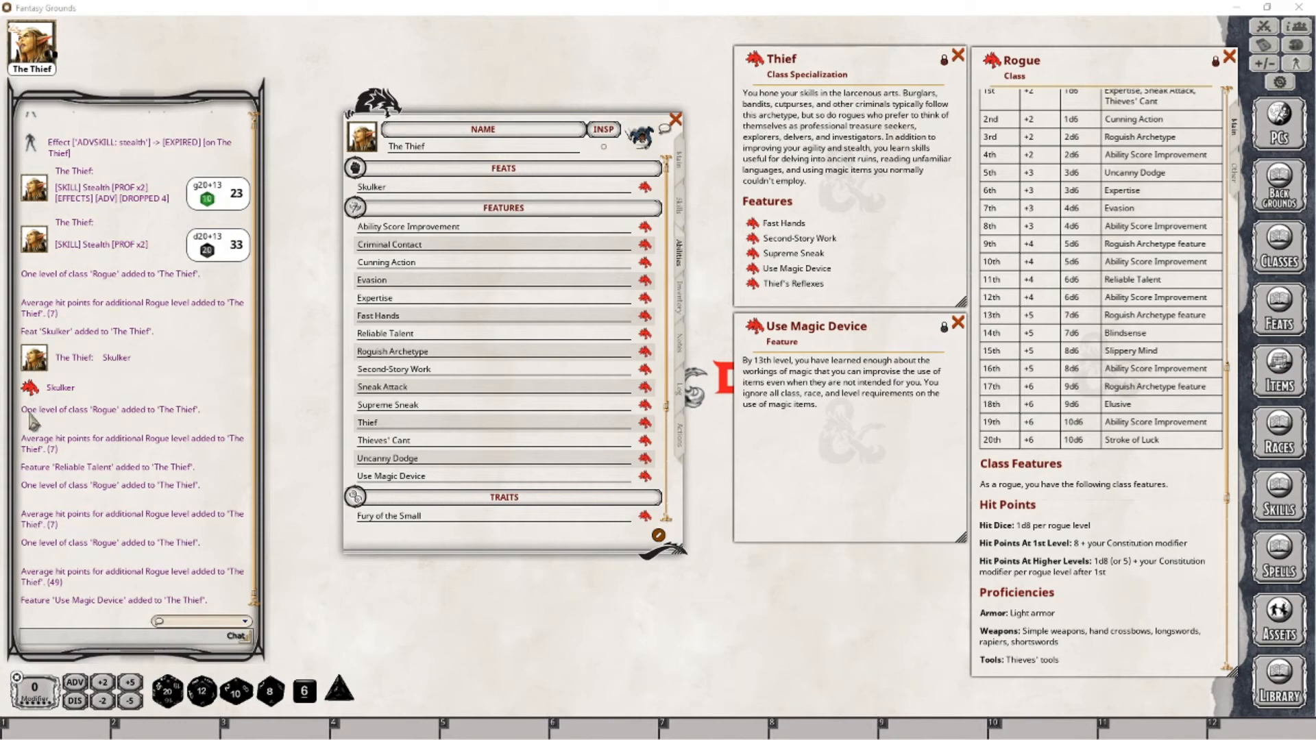
Step: Add Use Magic Device to The Thief's actions under the group Thief, and announce it in the chat
left_click(684, 444)
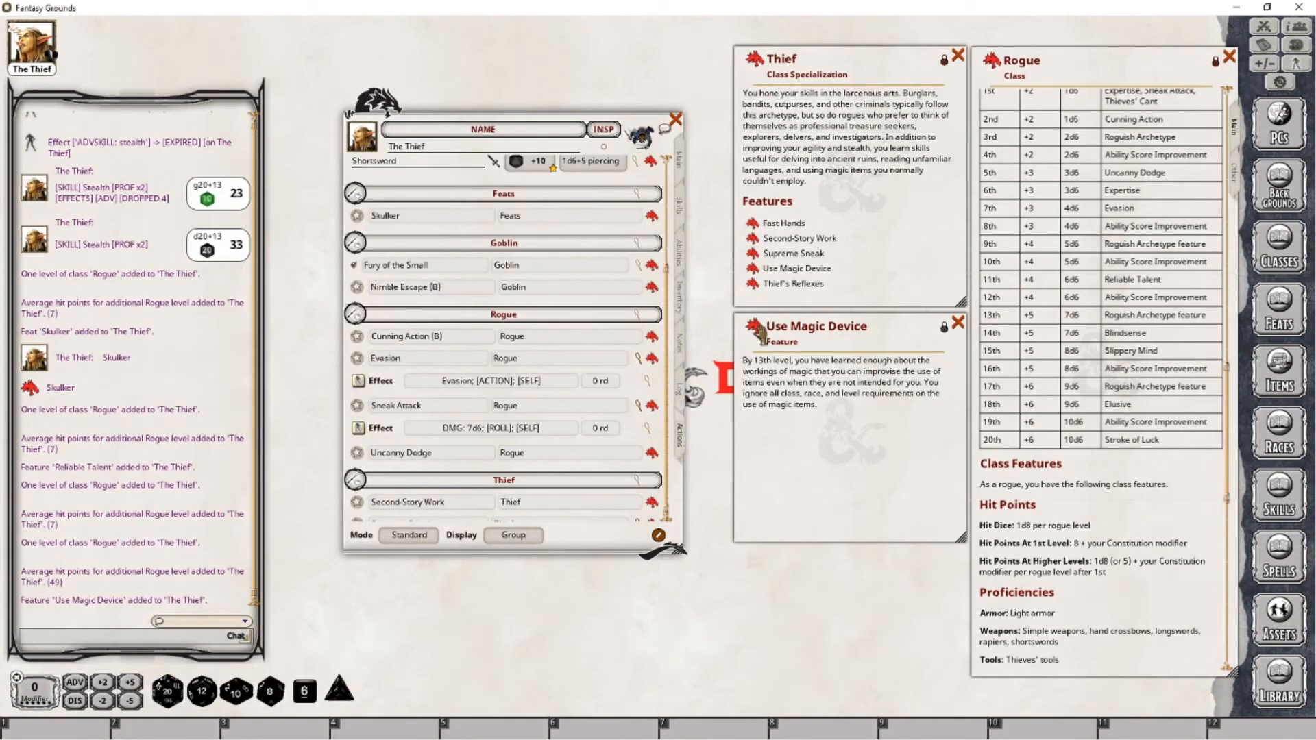
left_click_drag(539, 279, 540, 278)
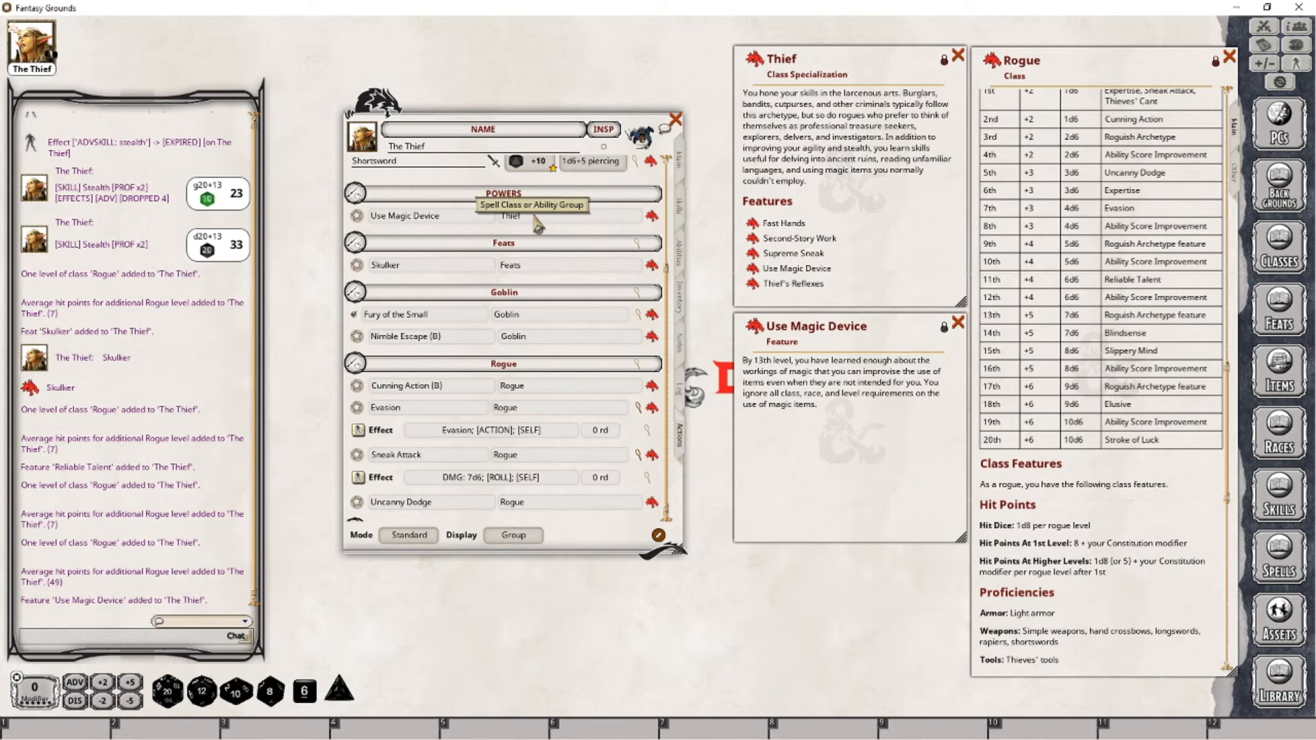
key("Return")
scroll(562, 387, "down", 2)
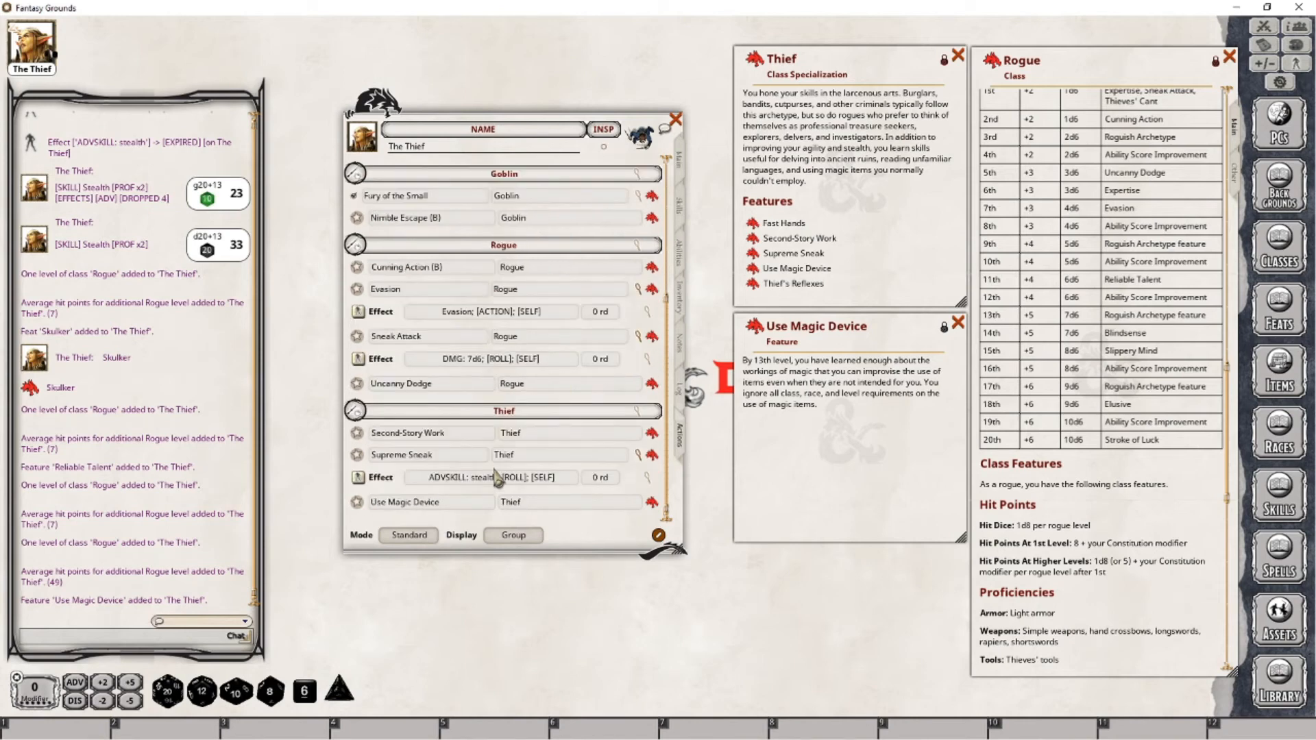
left_click(358, 503)
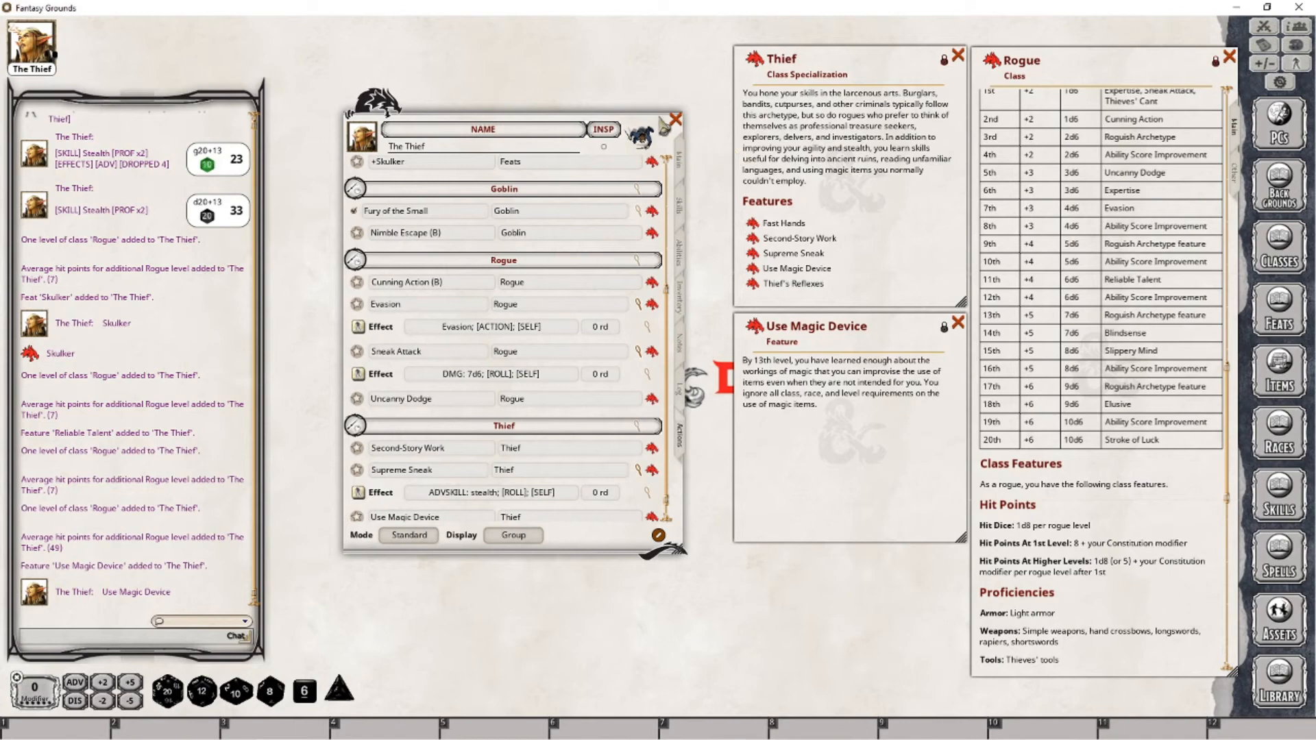
Step: Add a fourteenth Rogue level to The Thief and close the Use Magic Device description
left_click(679, 160)
left_click_drag(989, 62, 377, 194)
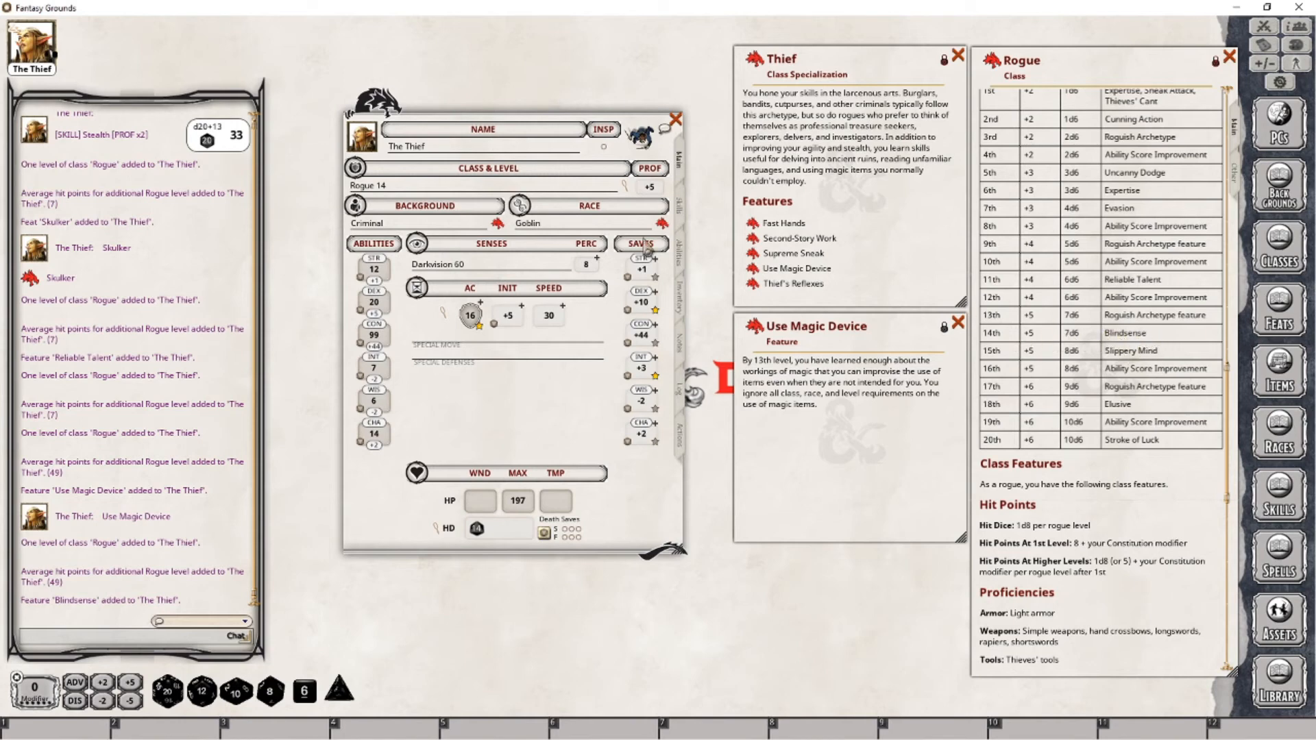
left_click(681, 253)
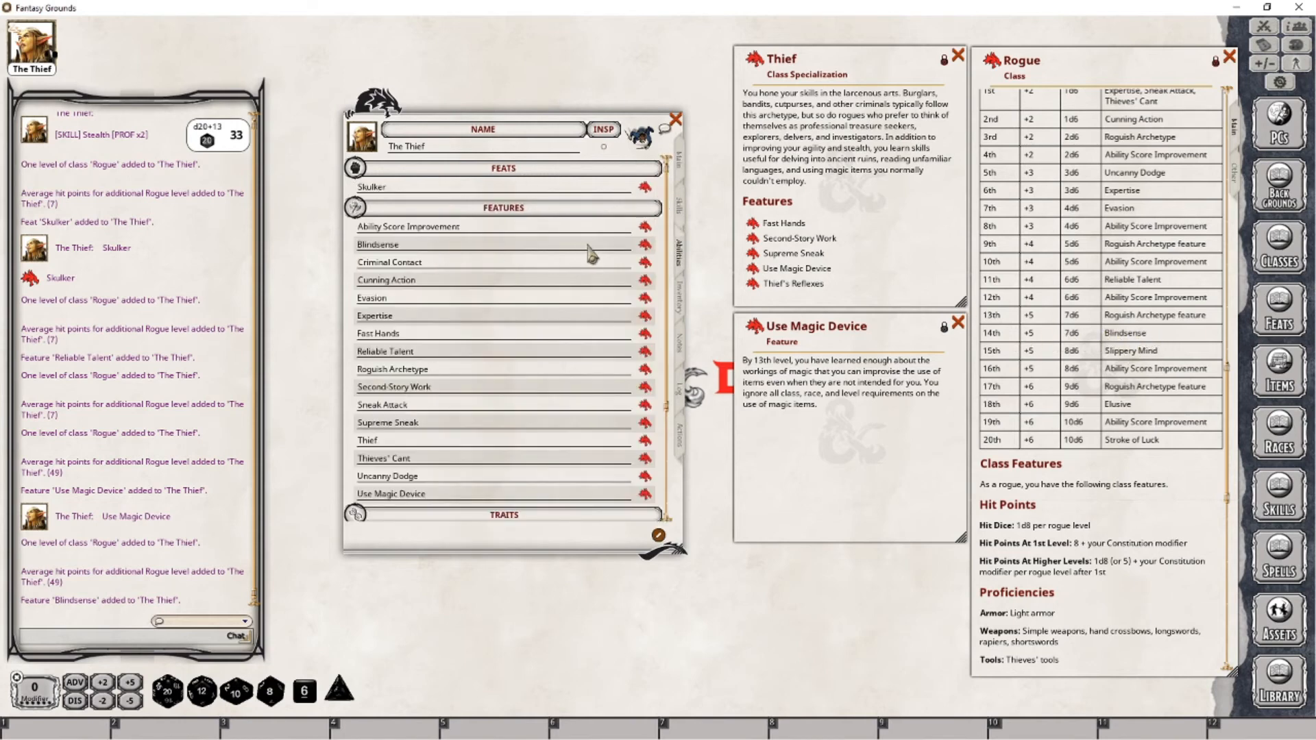
left_click(958, 323)
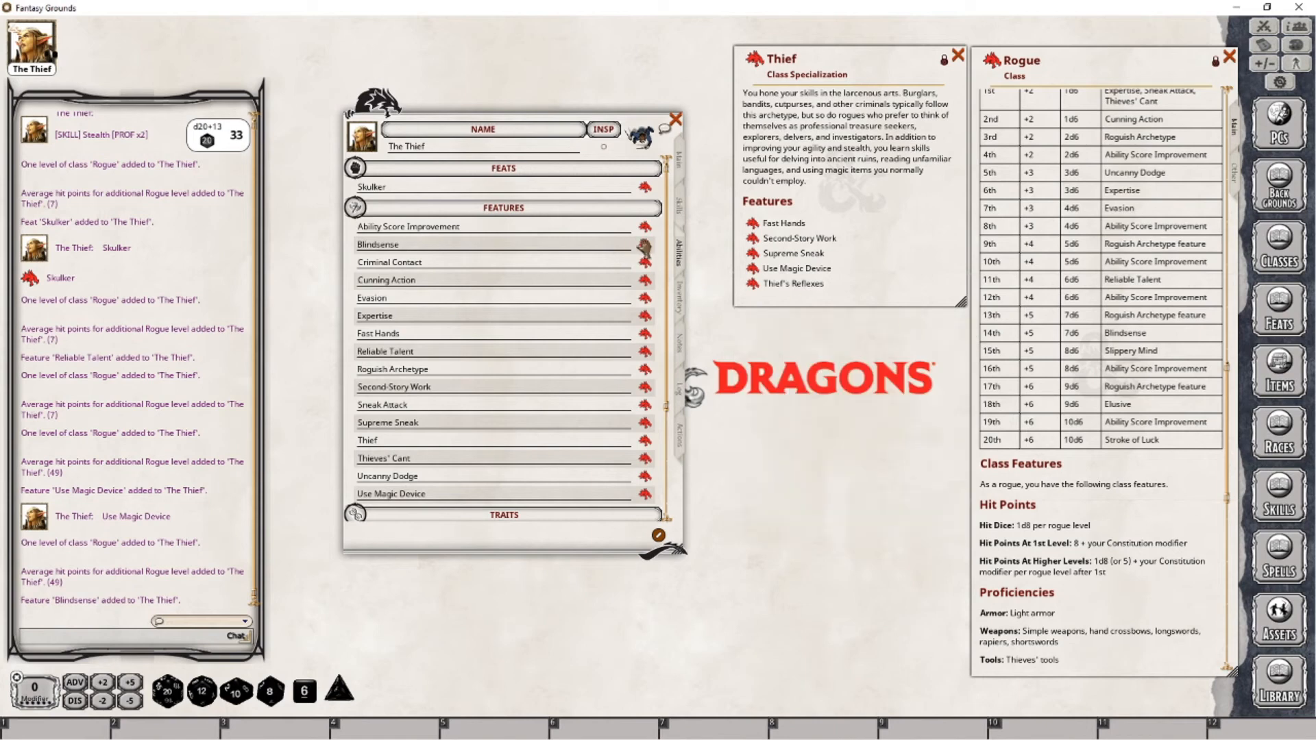
Step: Read the Blindsense feature's description, close it and return to The Thief's main character details
left_click(645, 244)
left_click_drag(638, 294, 827, 335)
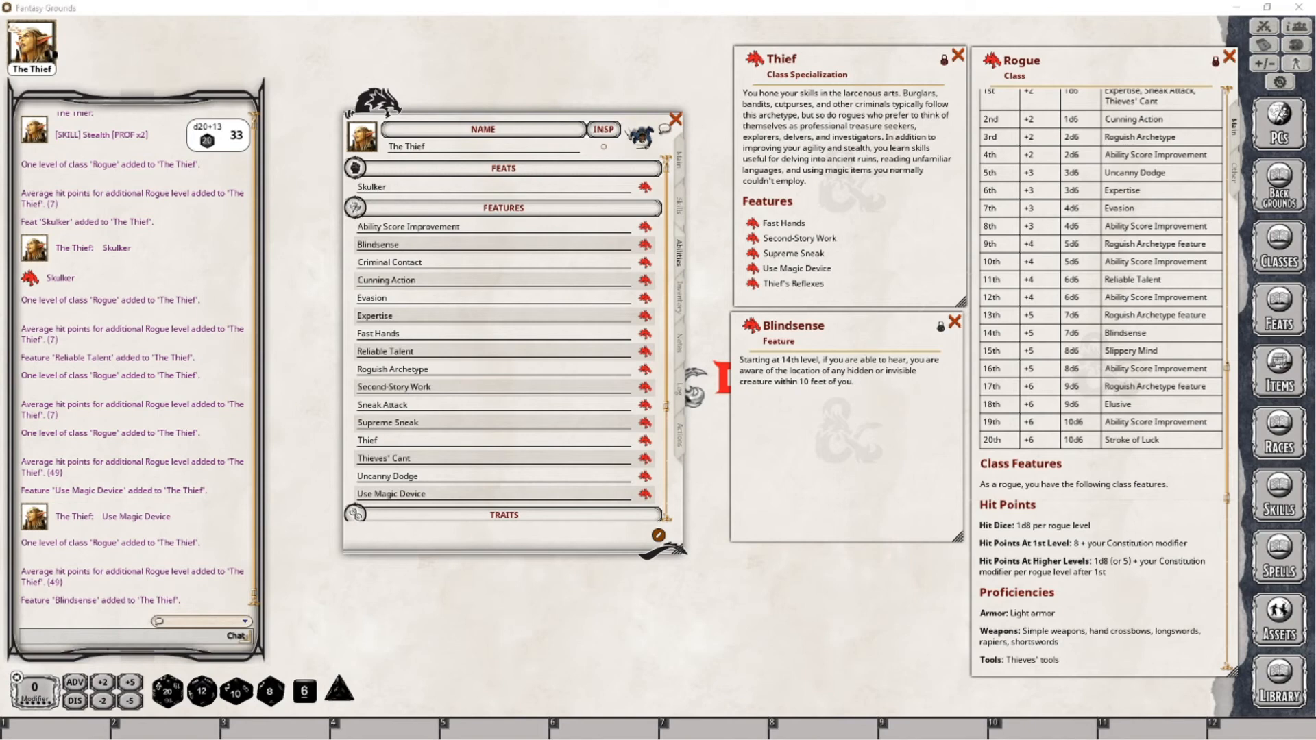
left_click(725, 586)
left_click(953, 322)
left_click(680, 164)
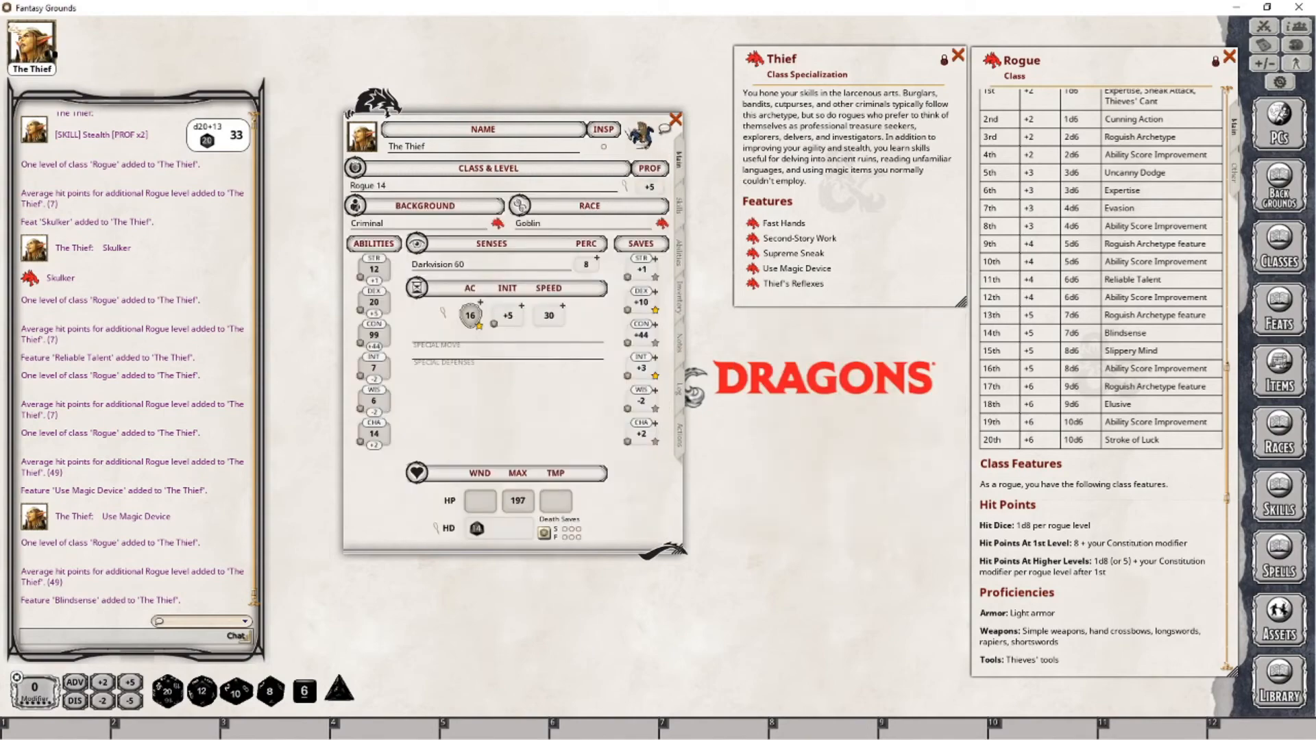
Step: Add a fifteenth Rogue level to The Thief and set the Sneak Attack effect to DMG: 8d6
left_click_drag(992, 61, 404, 191)
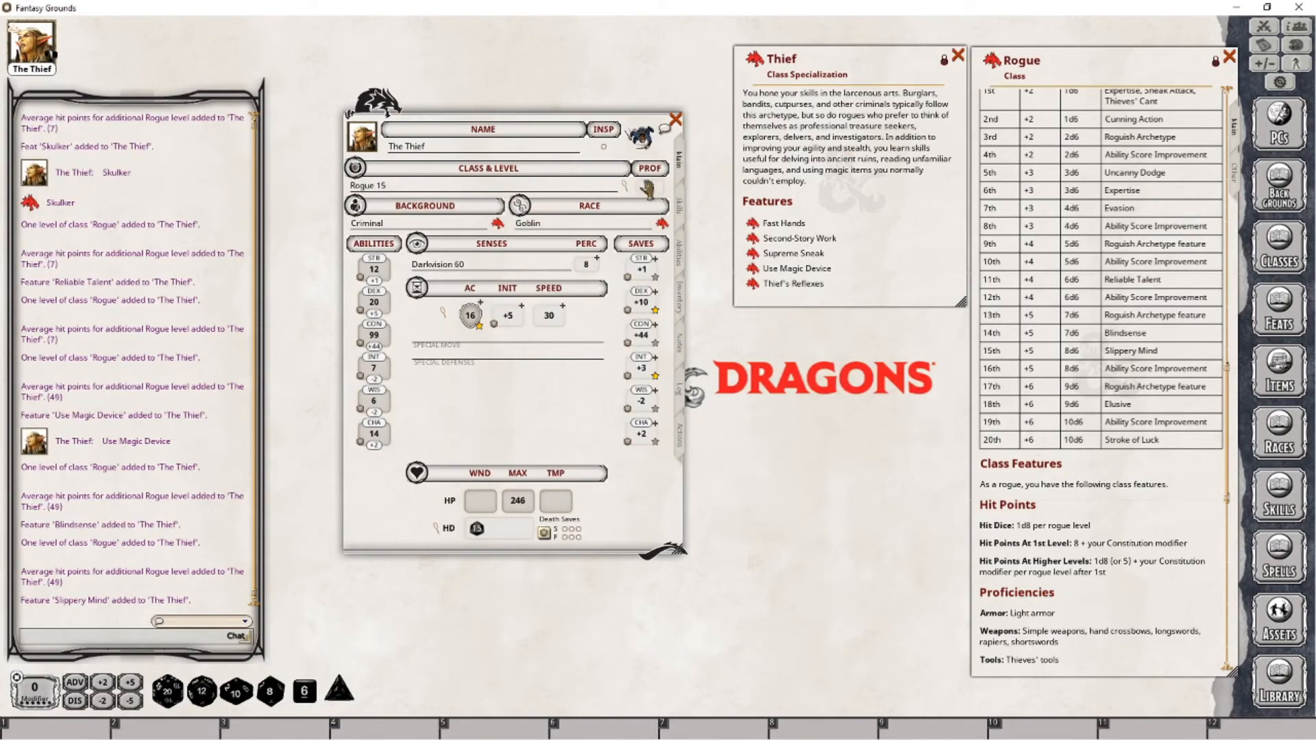
left_click(680, 432)
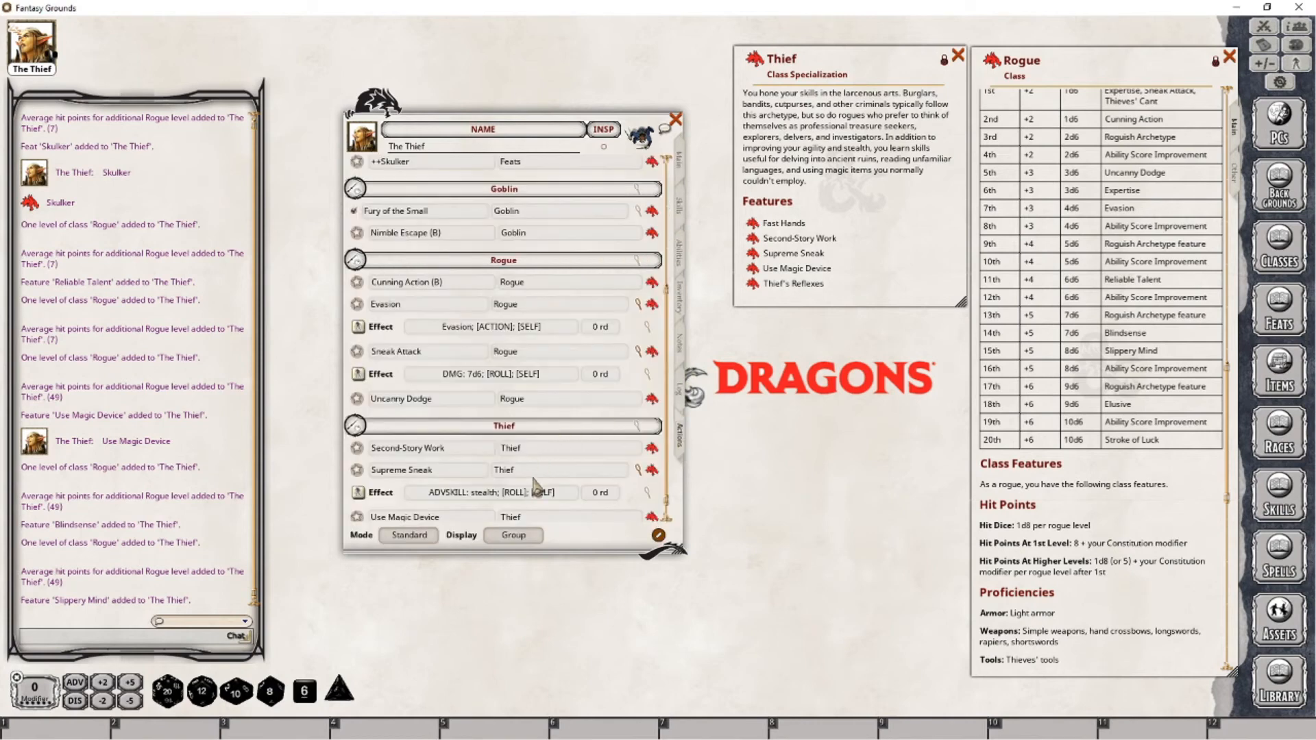
left_click(646, 375)
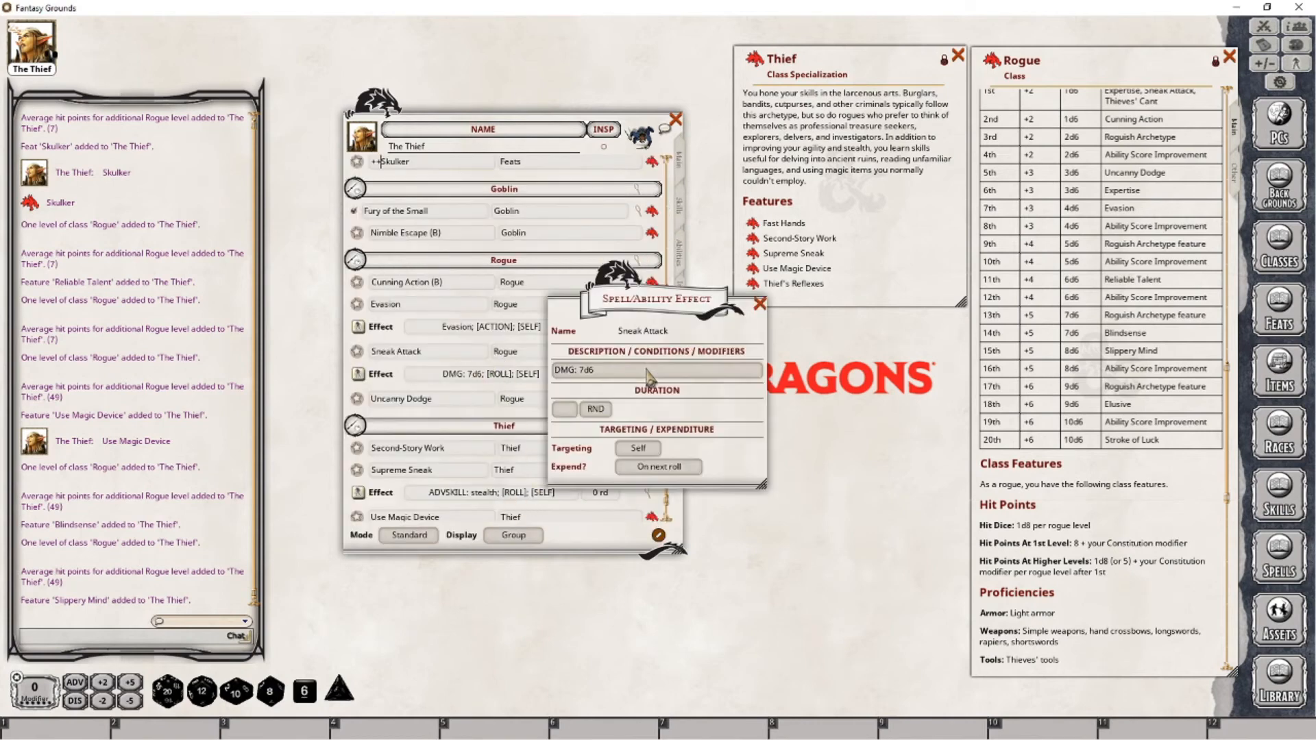
left_click(582, 374)
left_click(759, 304)
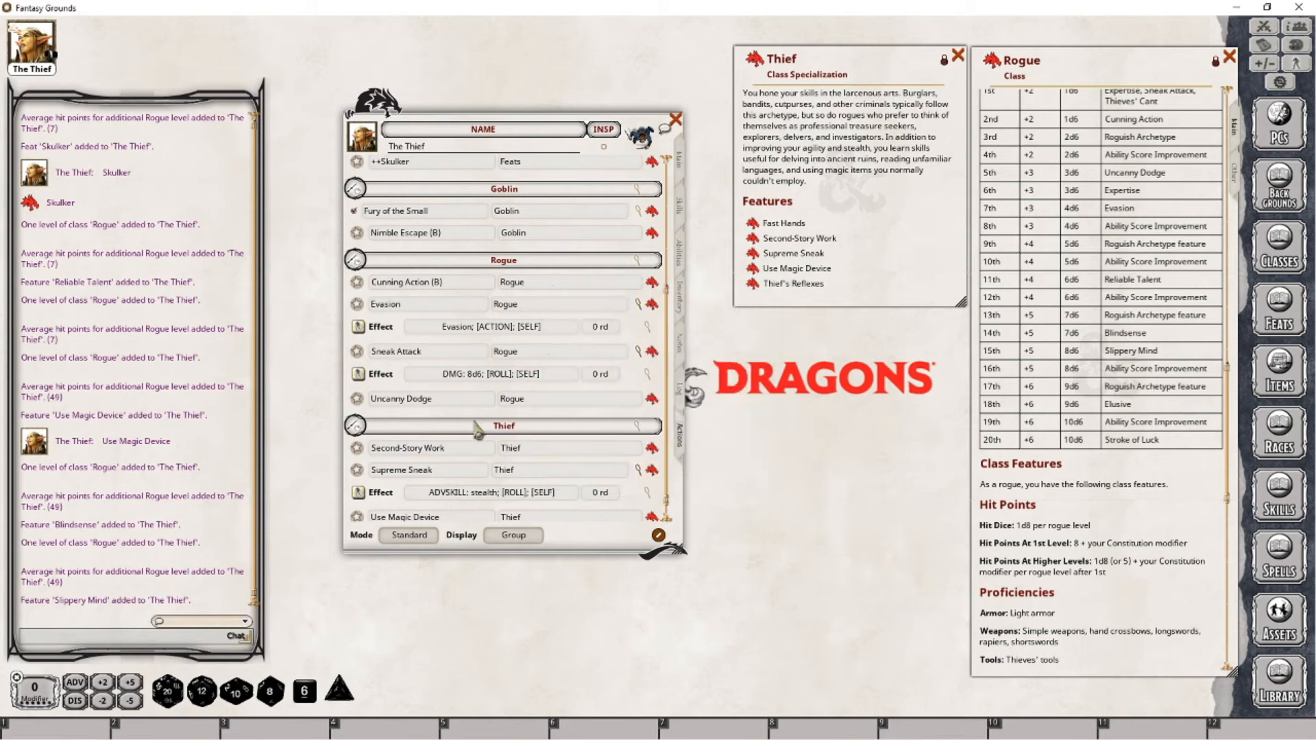
left_click(647, 492)
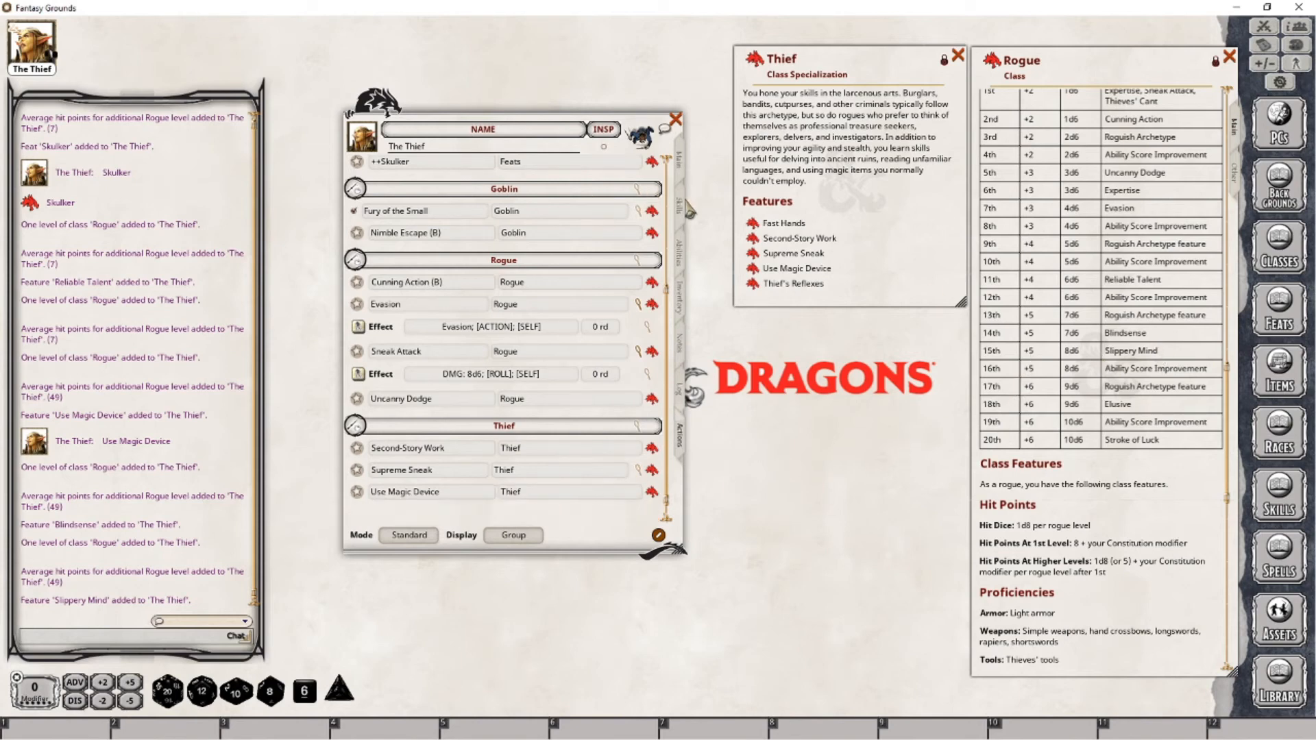
Step: Open the Slippery Mind feature's description and place it beneath the Thief specialization window
left_click(679, 251)
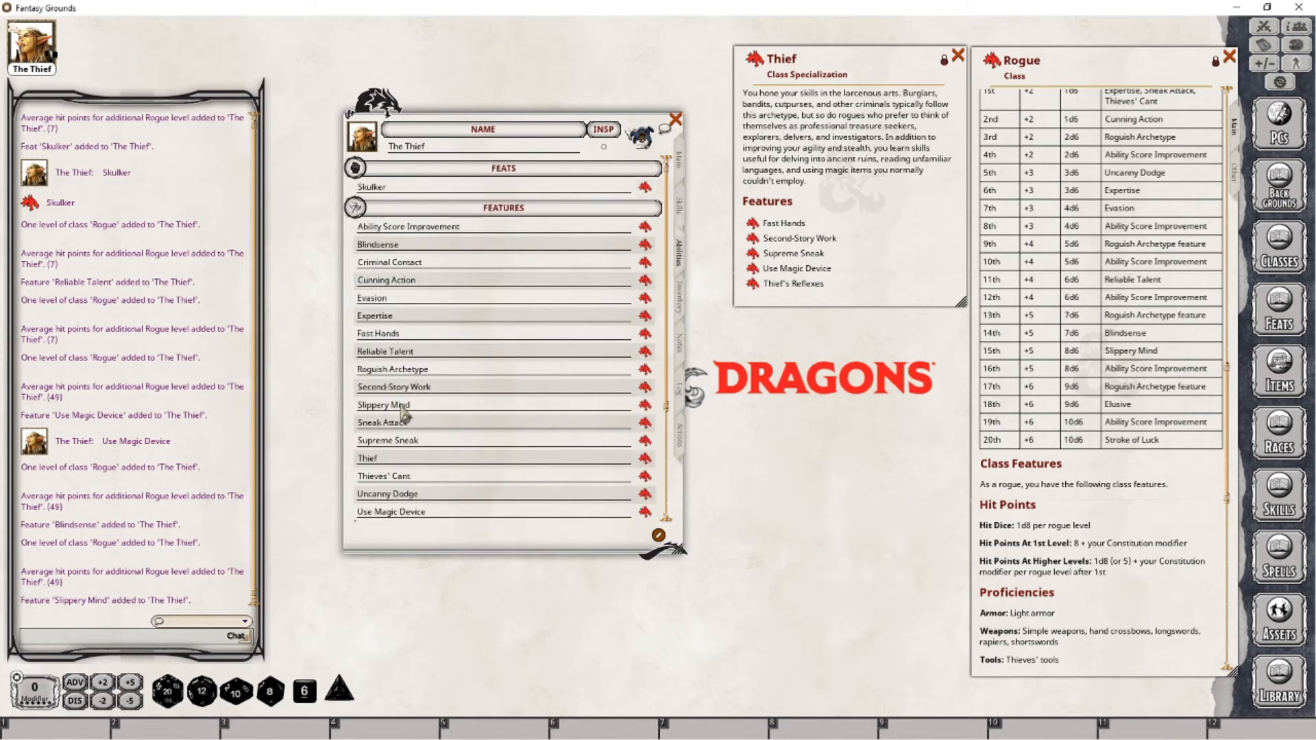
left_click(645, 405)
left_click_drag(681, 272, 874, 318)
left_click_drag(874, 319, 875, 319)
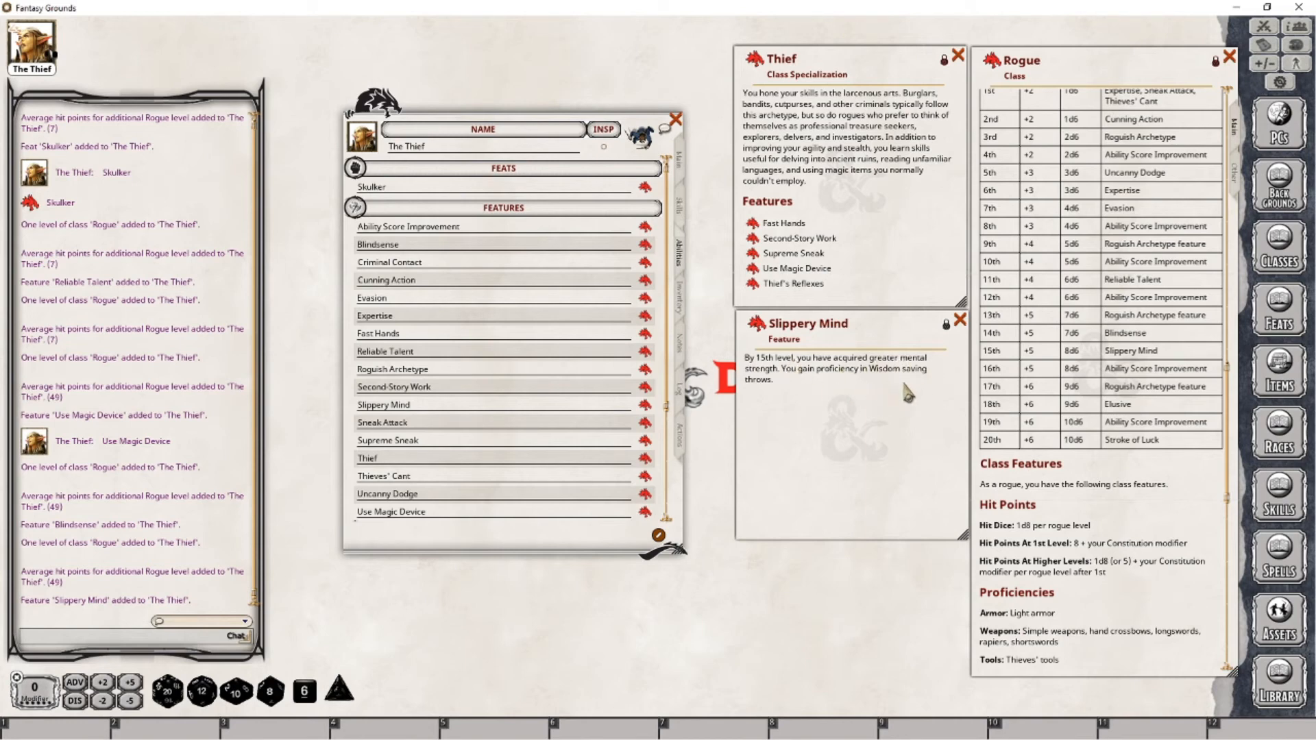
Step: Mark The Thief as proficient in Wisdom saving throws and close the Slippery Mind description
left_click(688, 162)
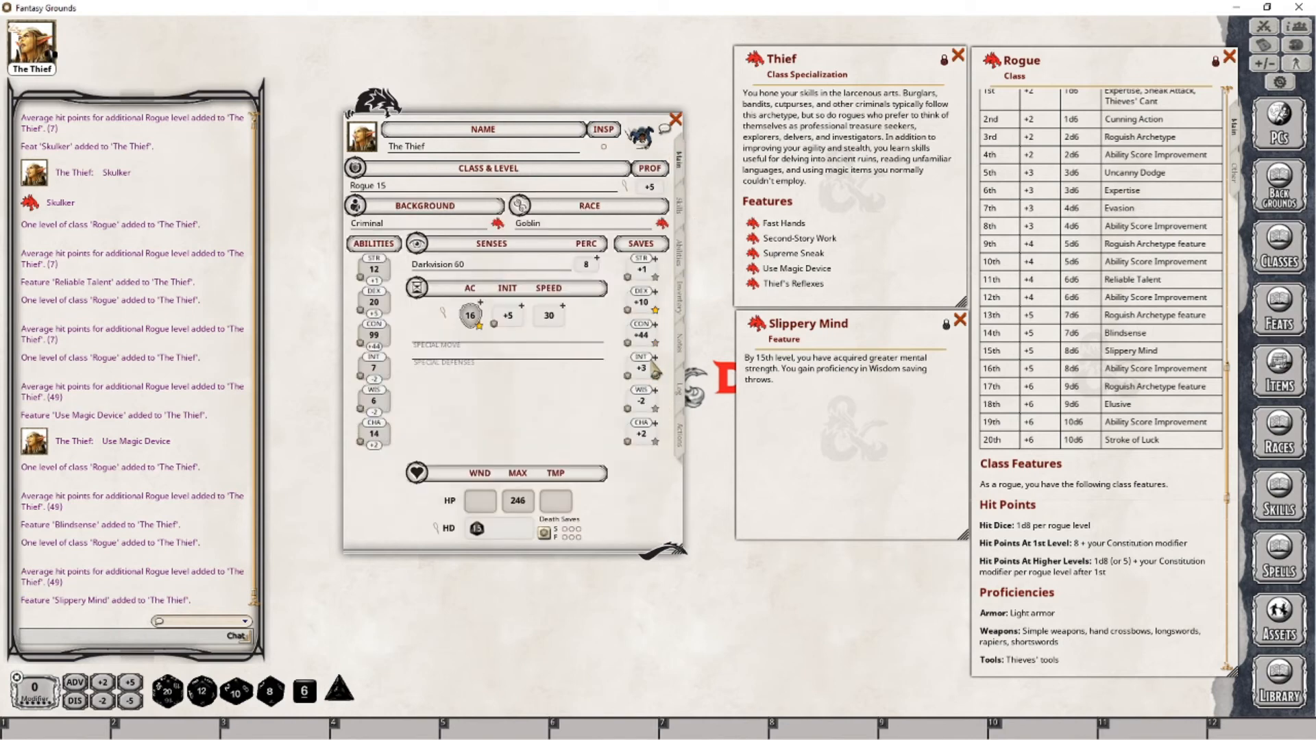
left_click(655, 410)
left_click(656, 410)
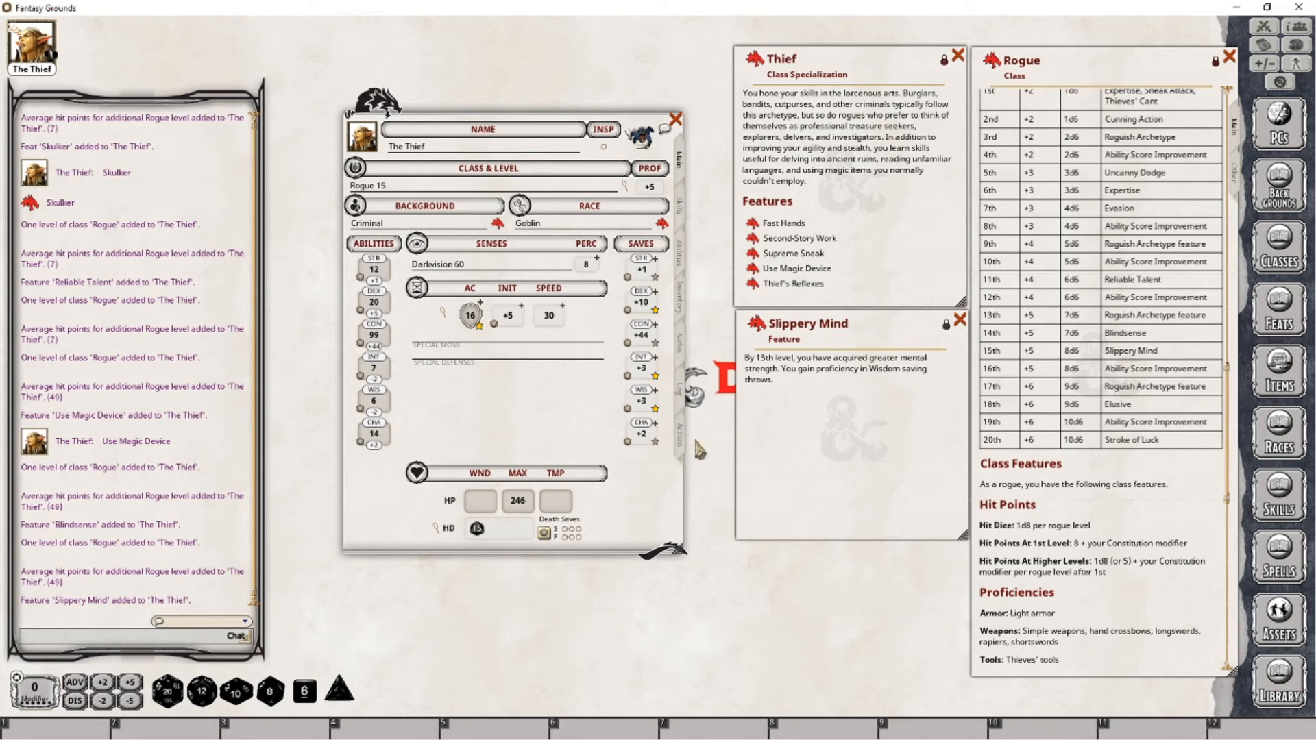
left_click(656, 411)
left_click(679, 436)
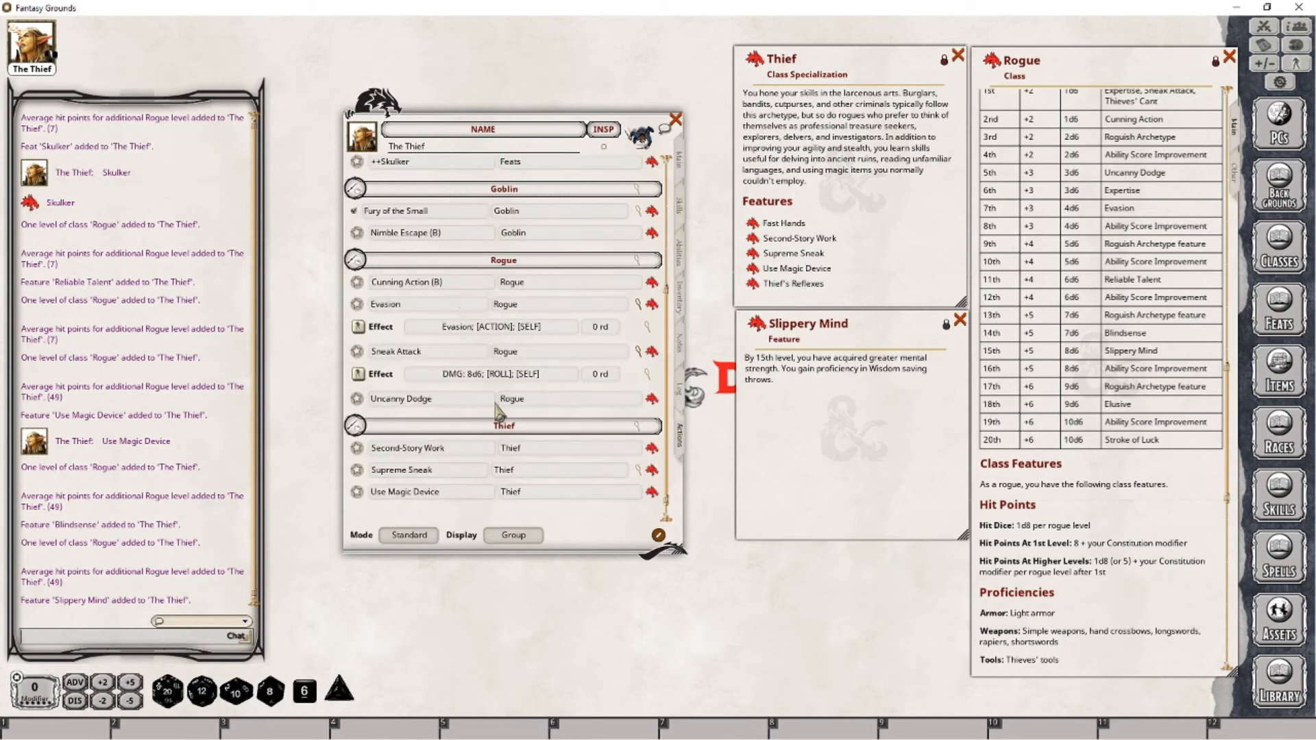
left_click(680, 163)
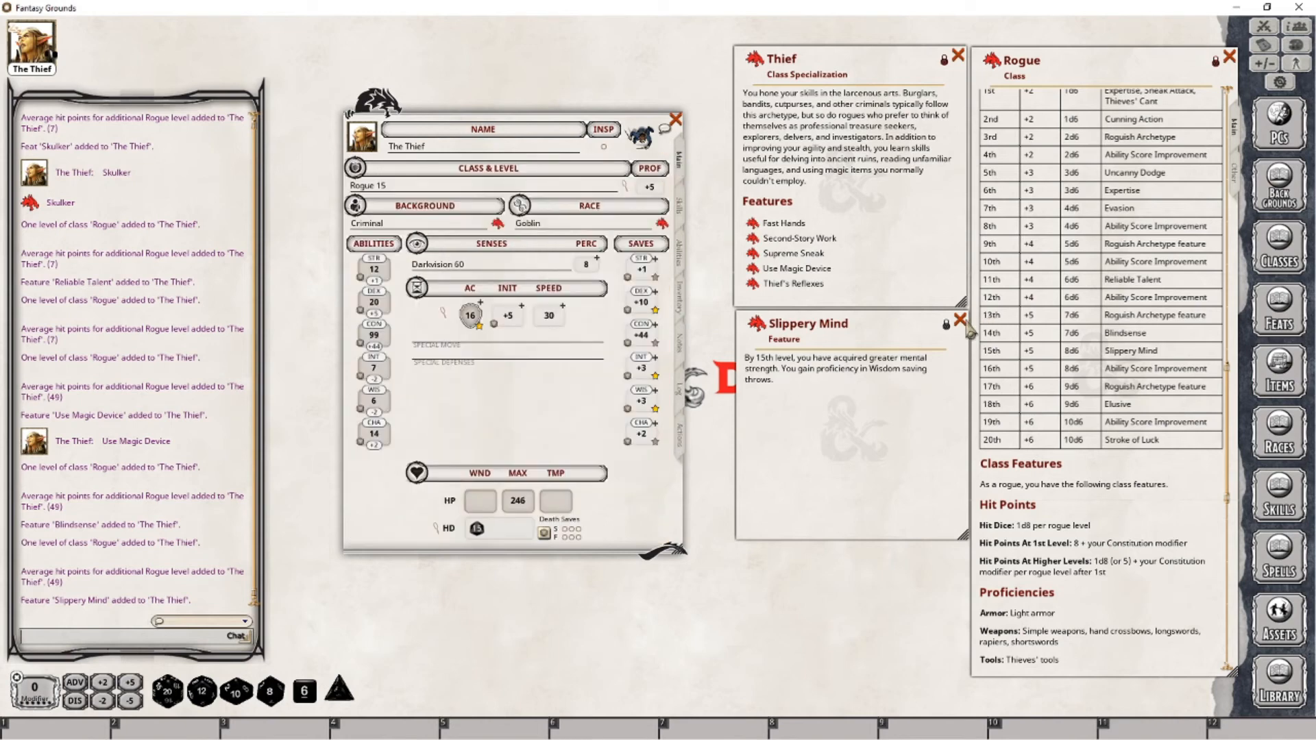
left_click(959, 321)
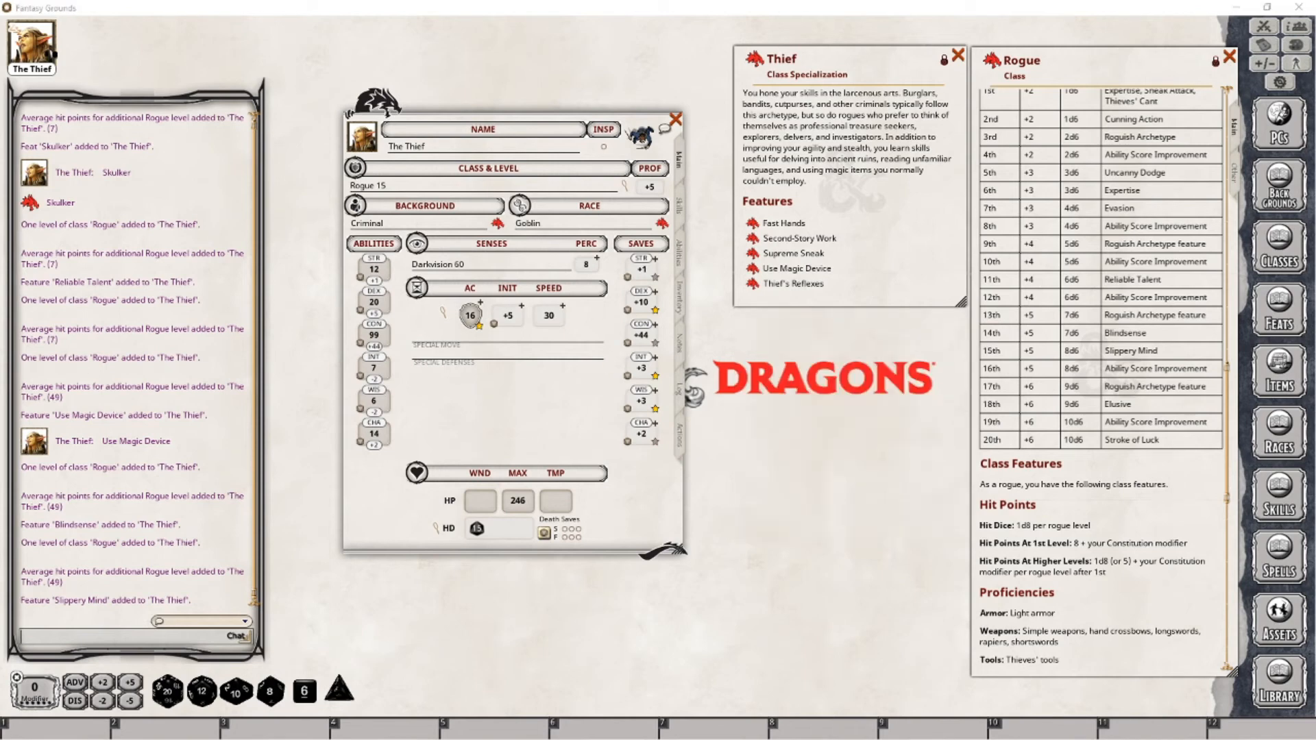
Step: Add a sixteenth Rogue level to The Thief and set the Constitution score to 17
left_click(782, 375)
left_click_drag(992, 62, 404, 194)
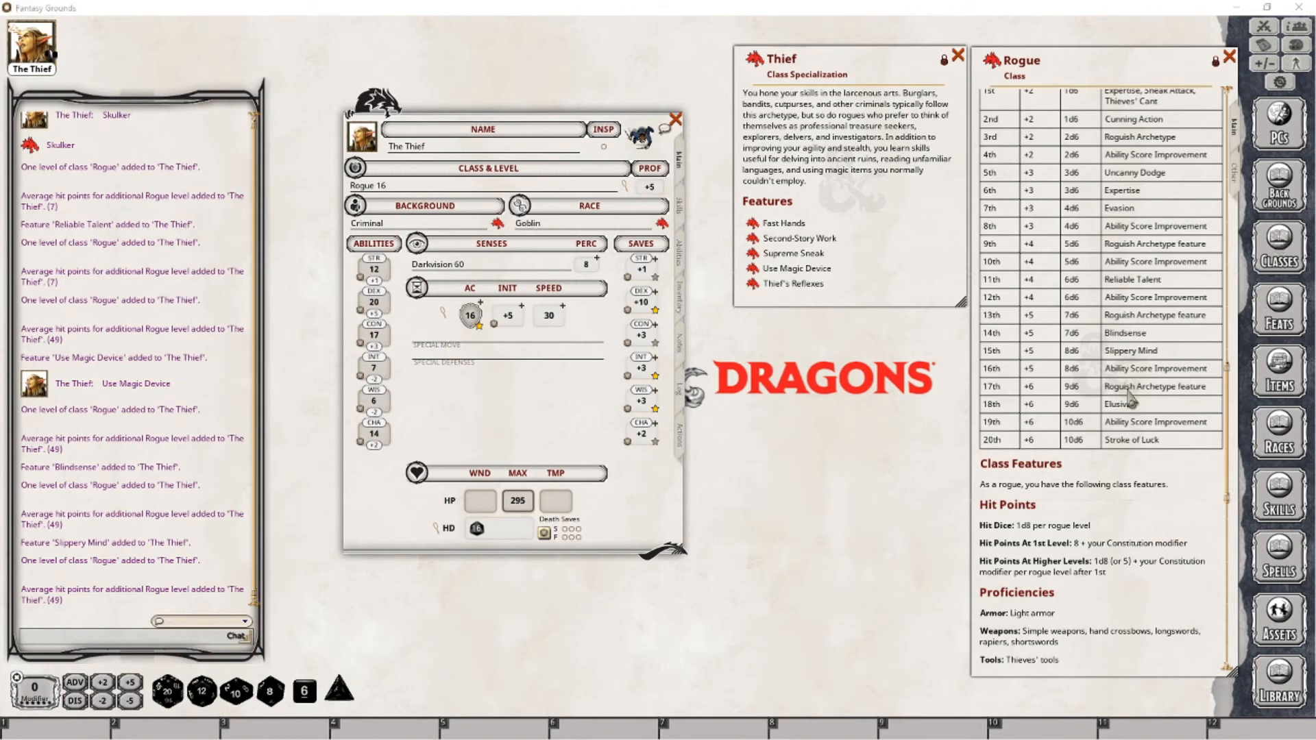
Step: Open the Sharpshooter feat from the feats list, close the list and place the description beneath the Thief specialization window
left_click(1279, 312)
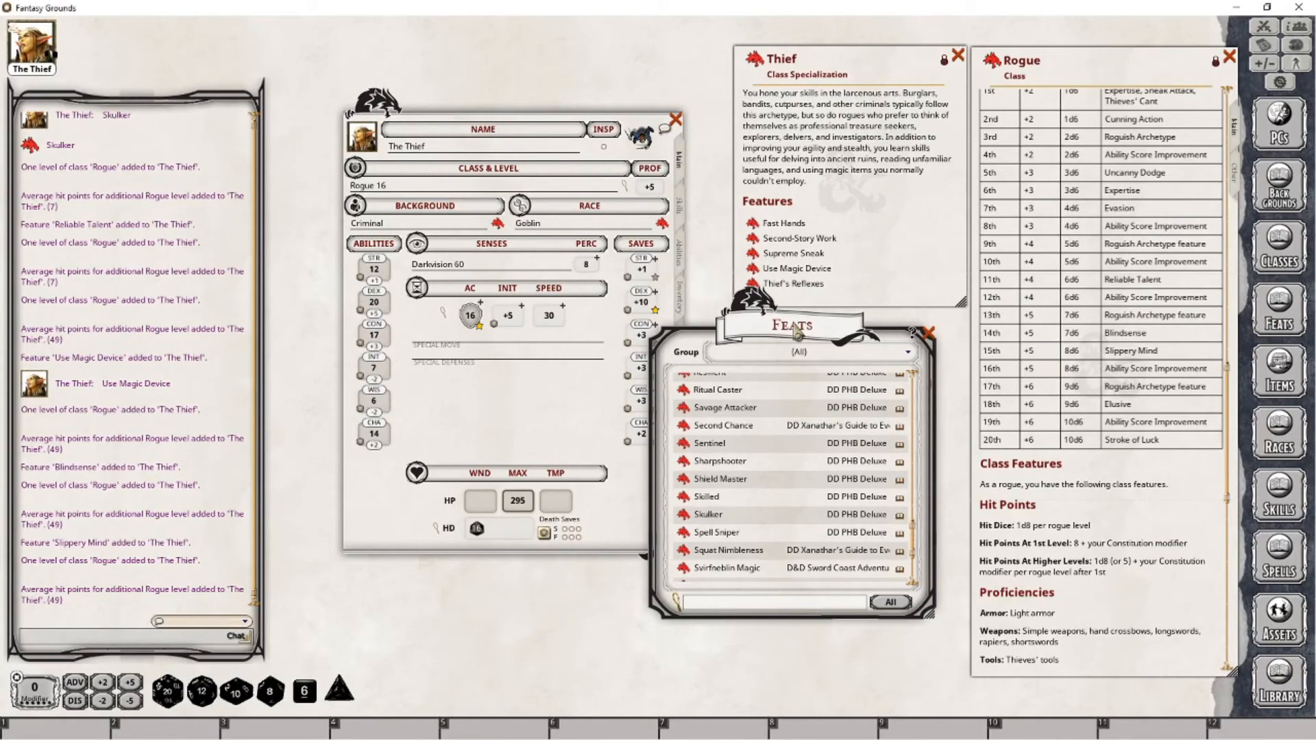
left_click(727, 462)
left_click(929, 334)
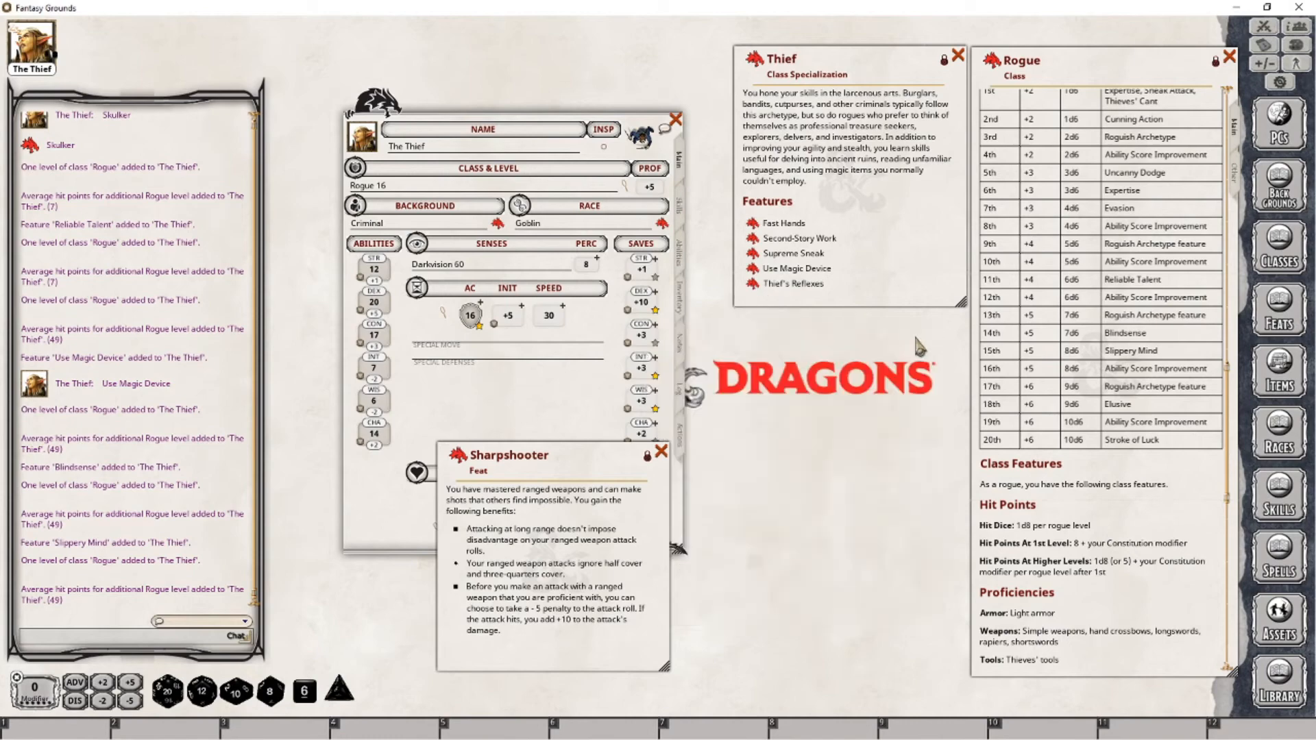
left_click_drag(491, 451, 785, 320)
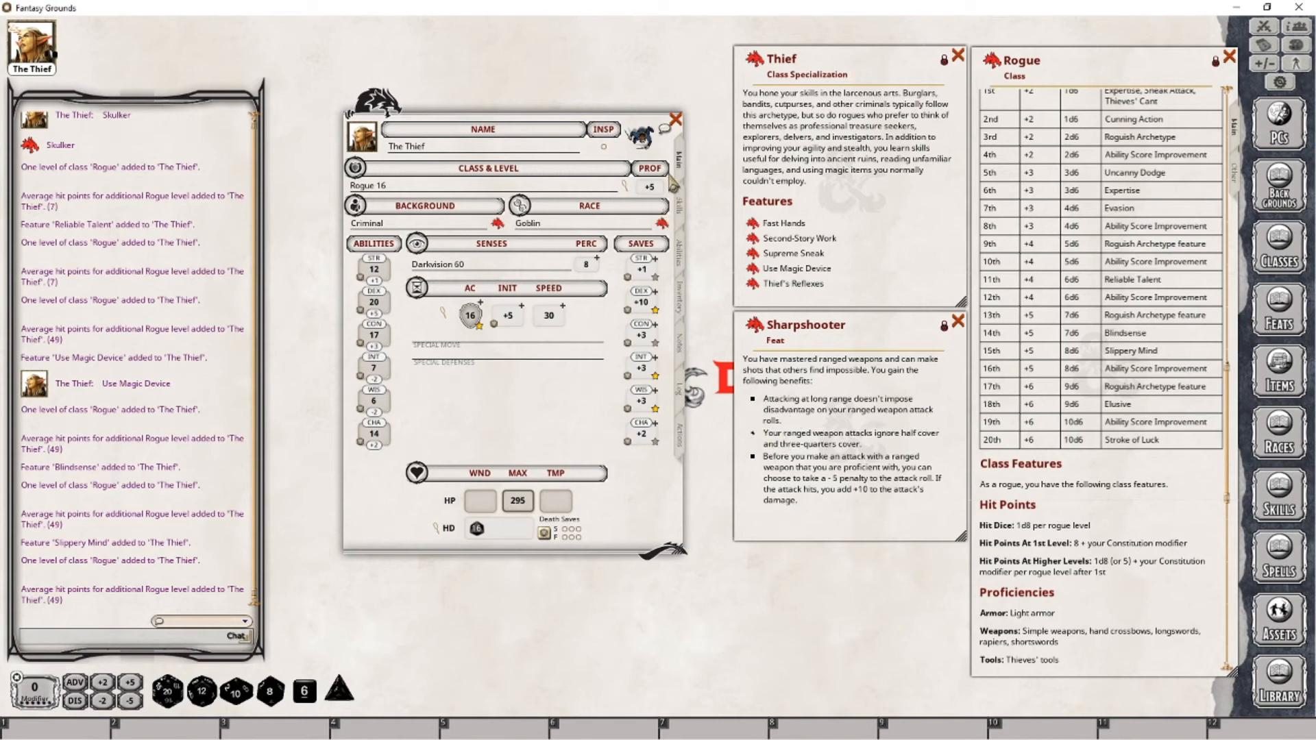
Step: Compare the Shortbow's range and properties with the Sharpshooter feat's benefits, and close the Shortbow description
left_click(681, 436)
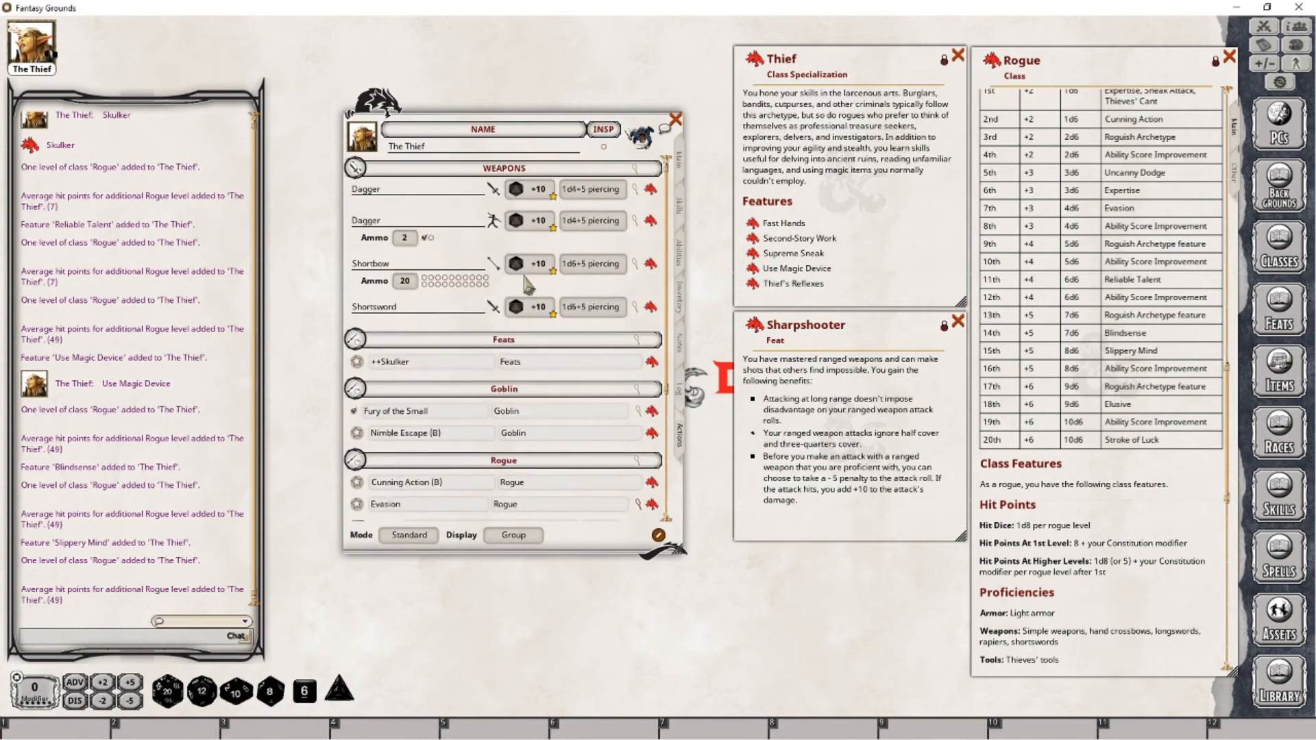
left_click(653, 266)
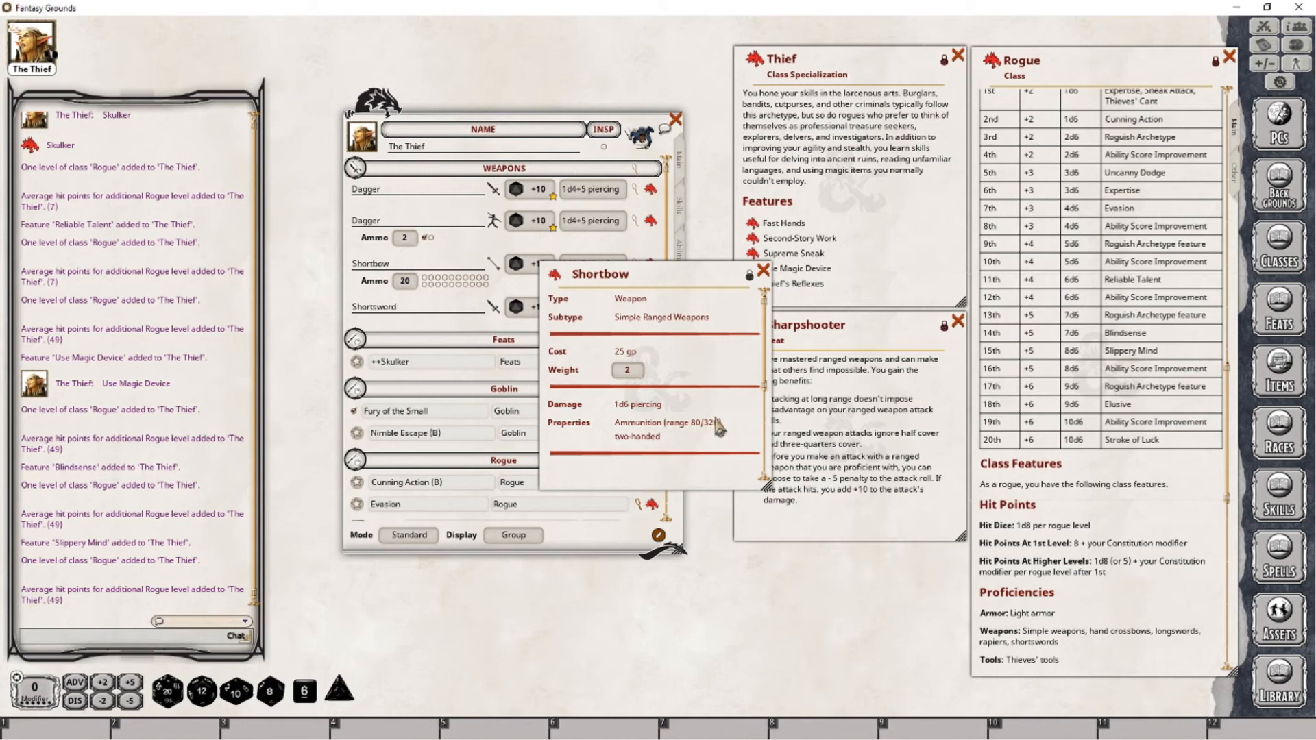
left_click(870, 382)
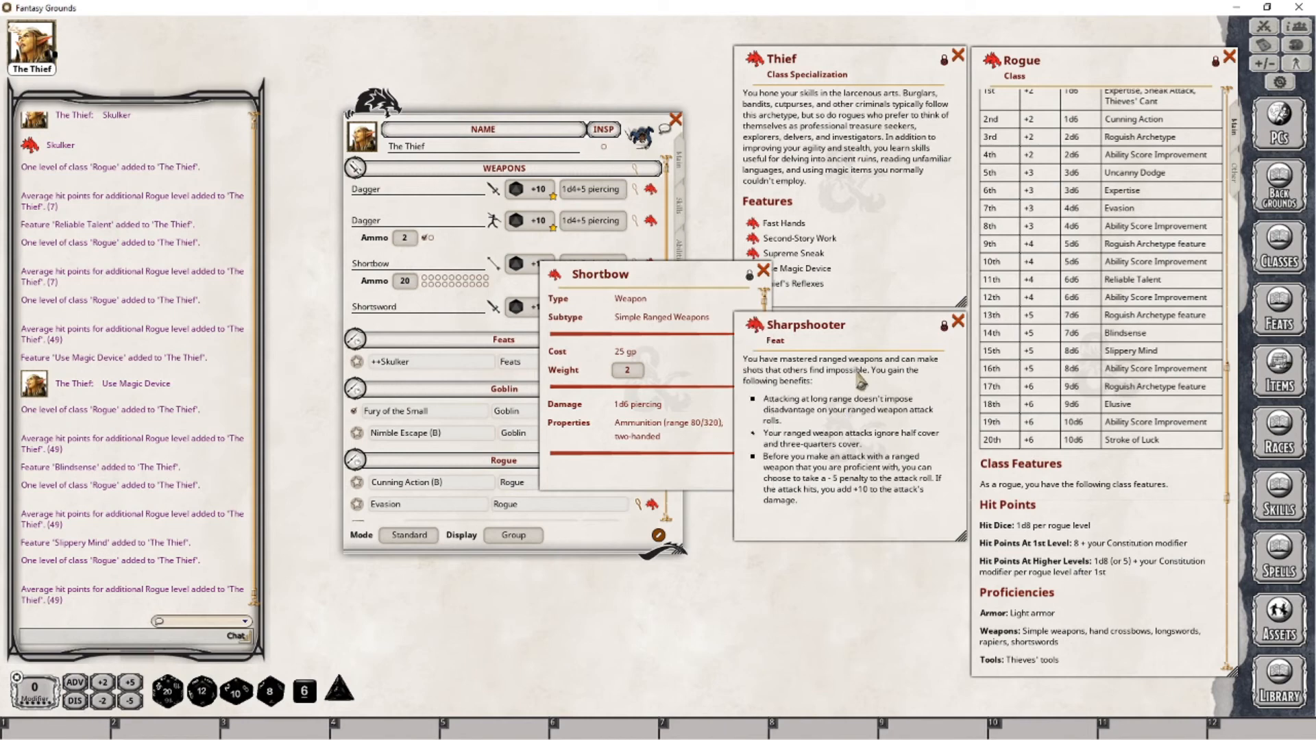
left_click(706, 422)
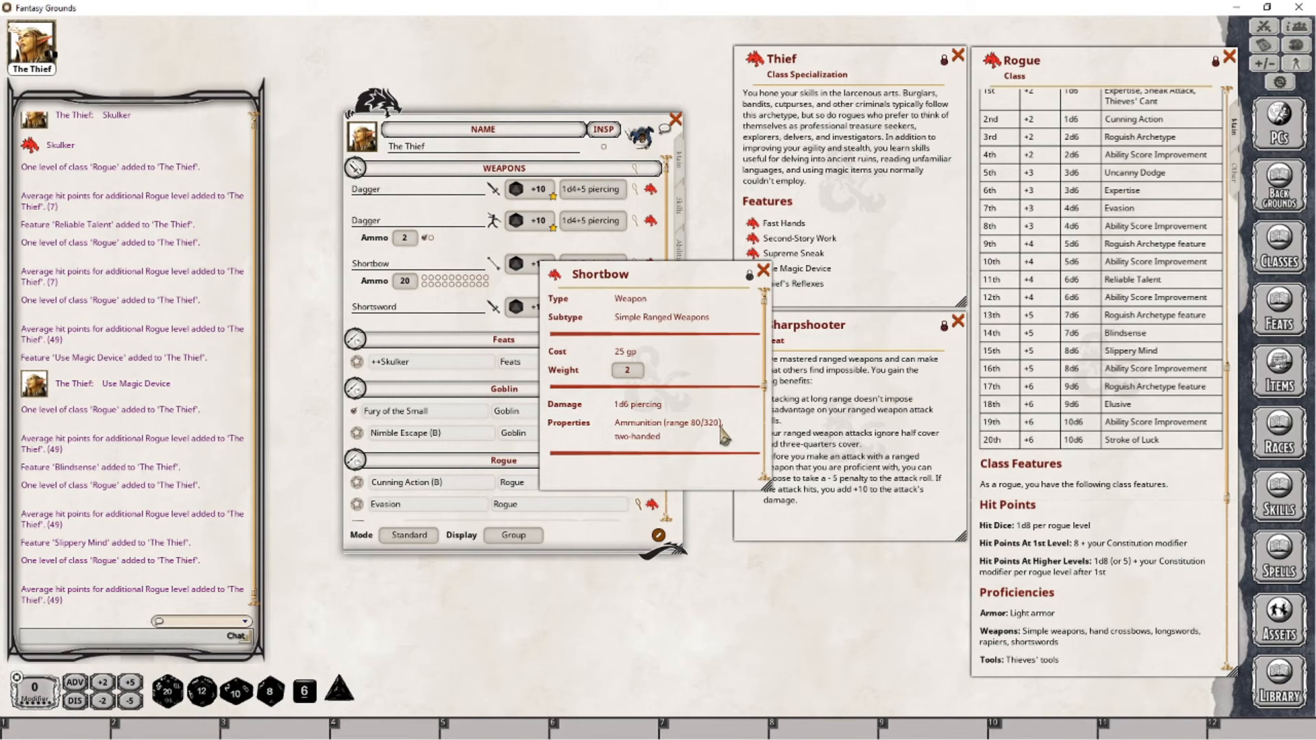
left_click(830, 426)
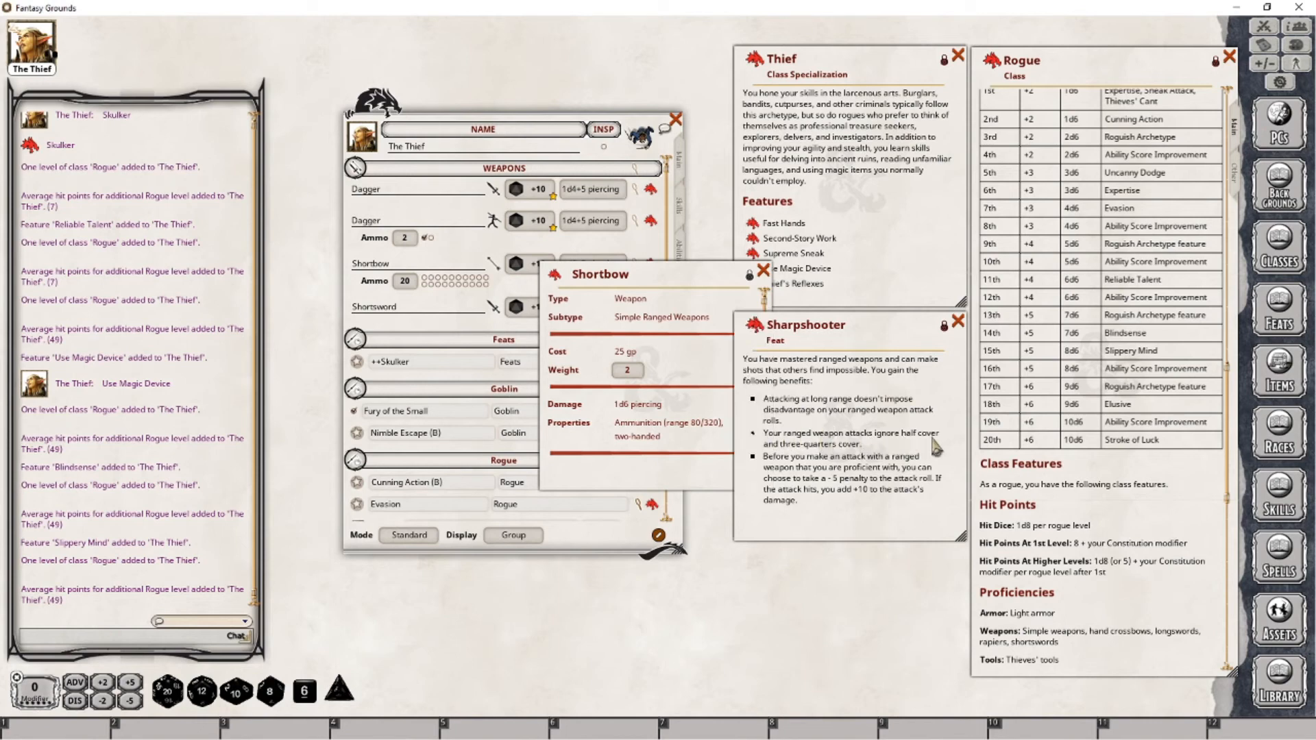
left_click(708, 440)
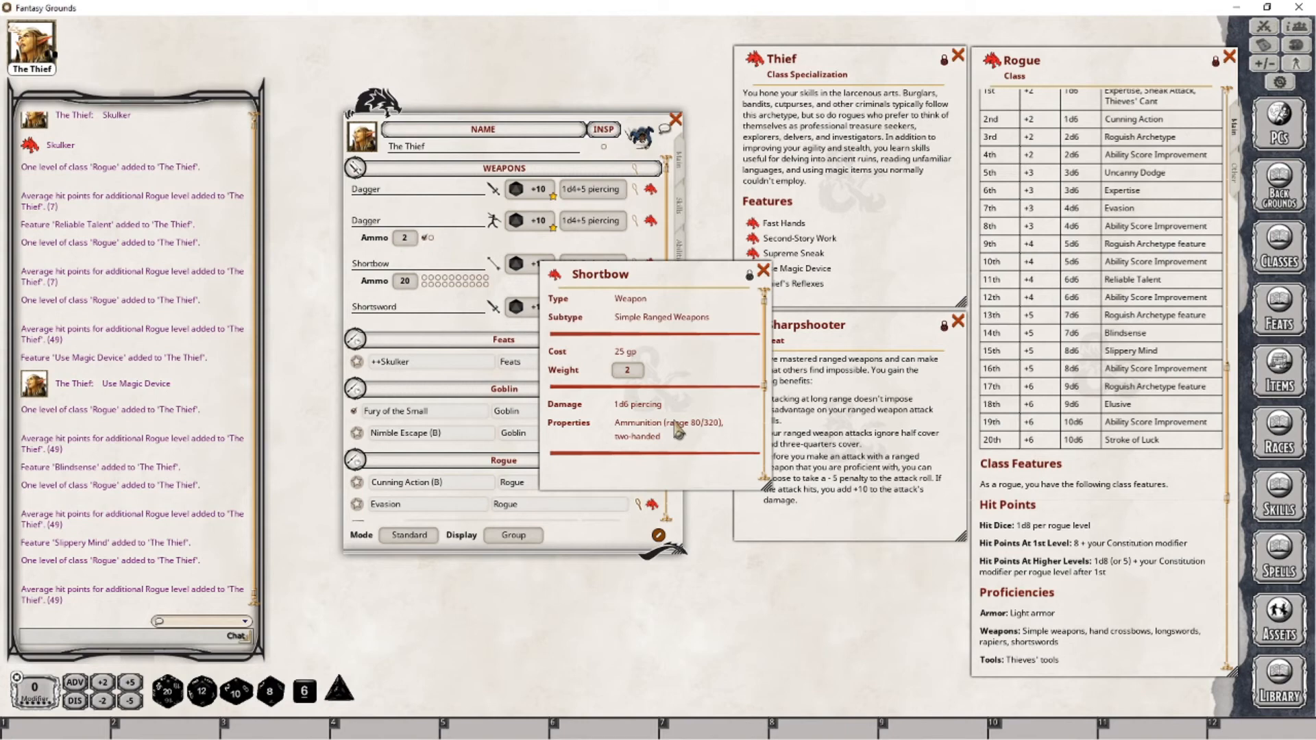
left_click(827, 425)
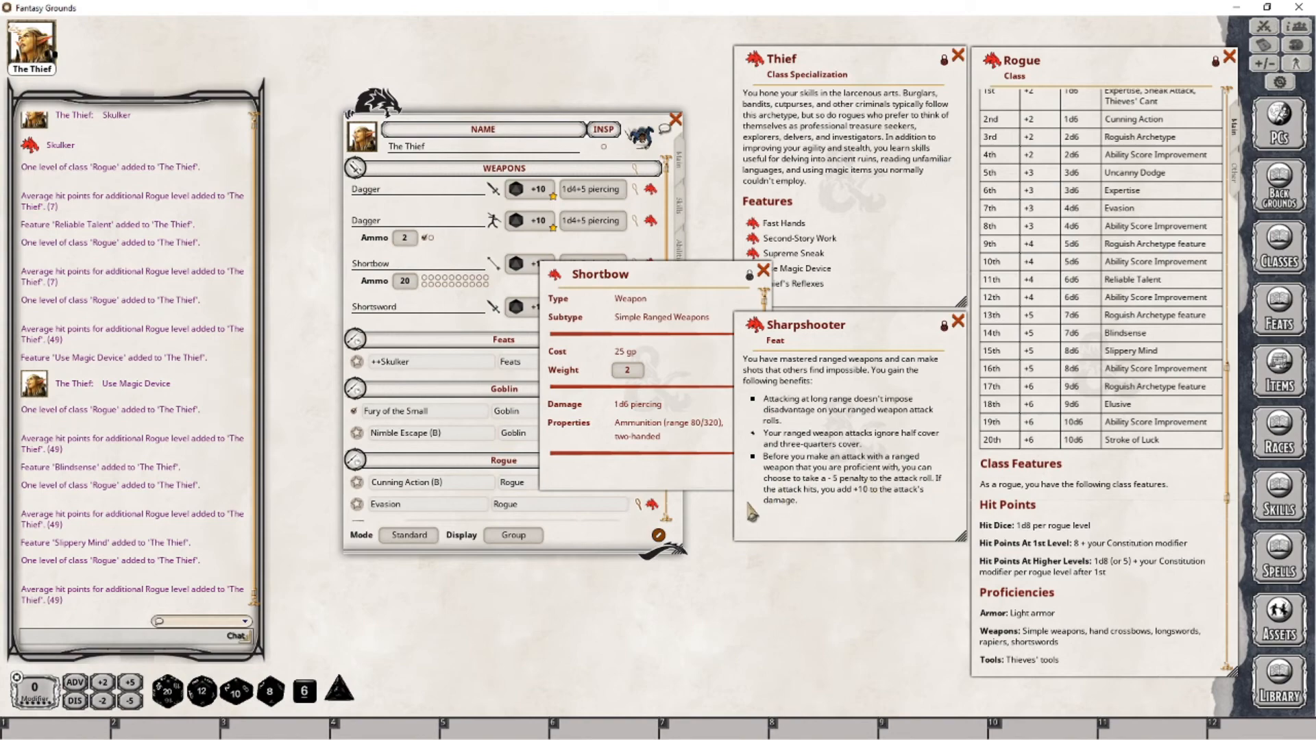
left_click(712, 287)
left_click(763, 271)
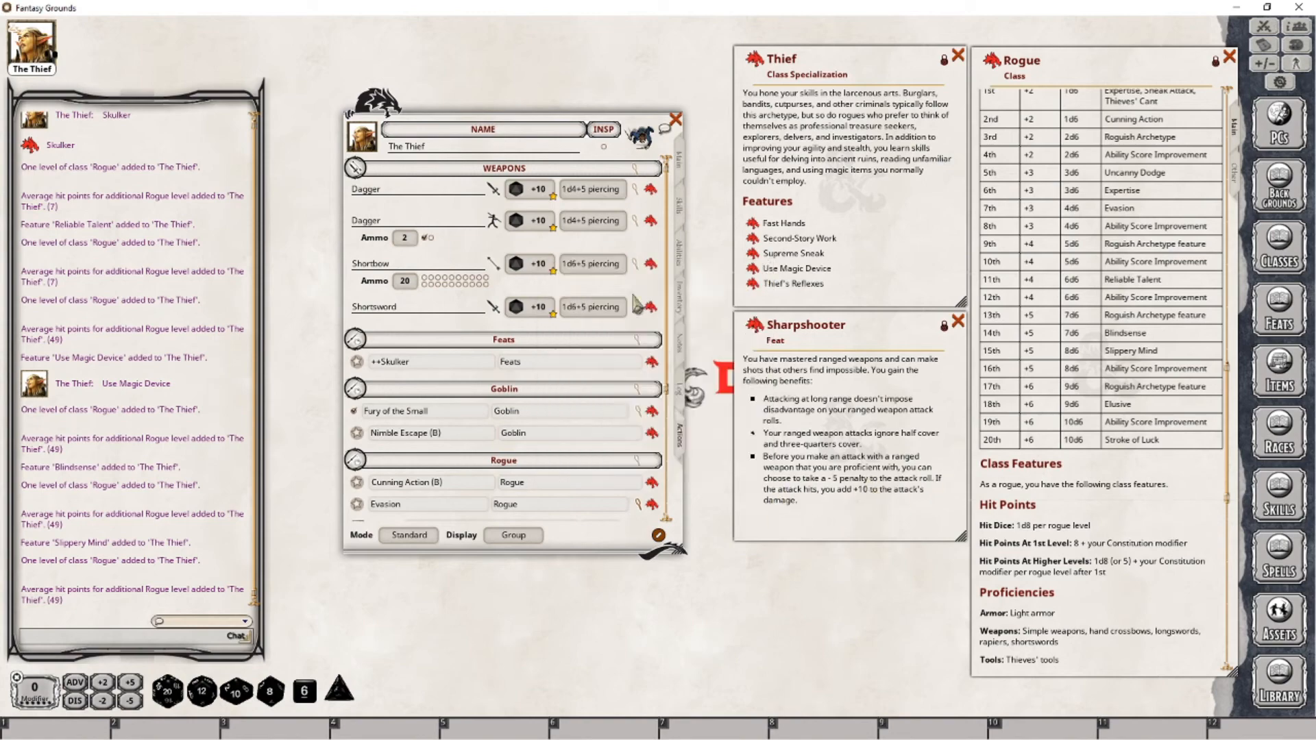
Step: Add Sharpshooter to The Thief's actions under the group Feats
scroll(616, 363, "down", 5)
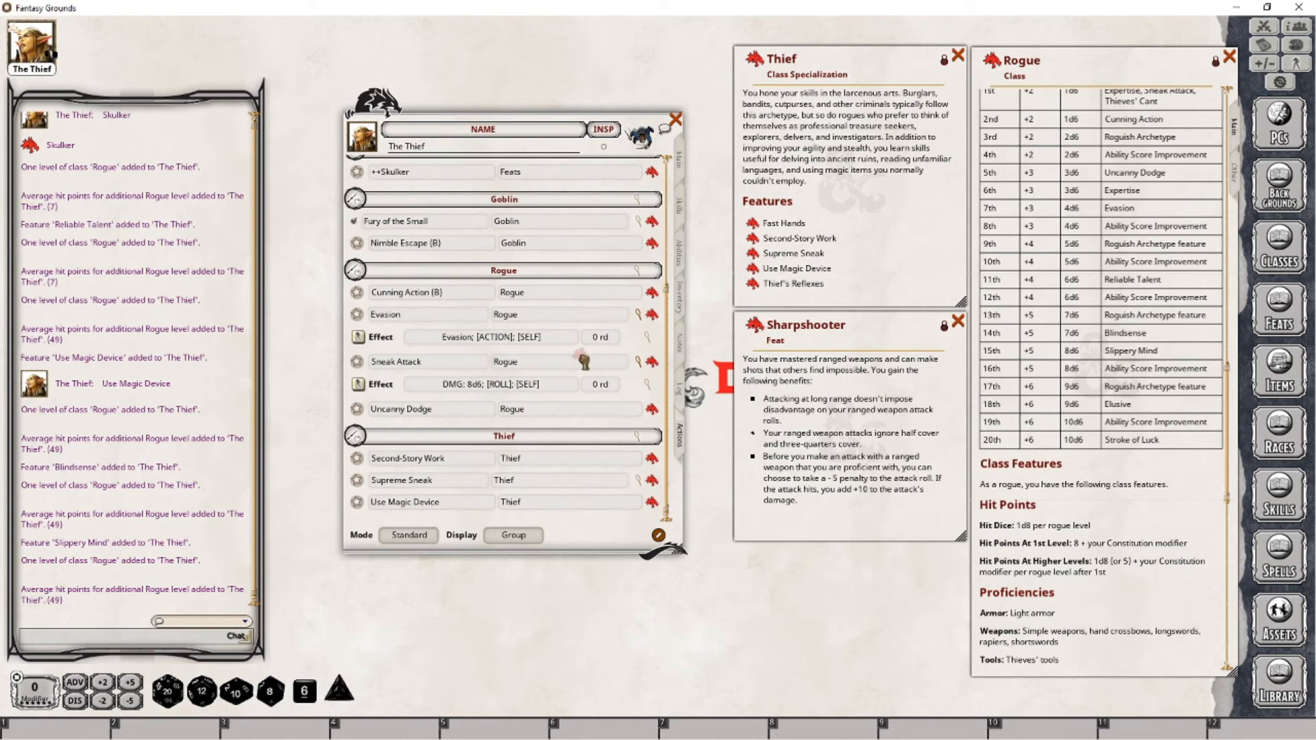
scroll(583, 361, "up", 1)
scroll(552, 346, "up", 2)
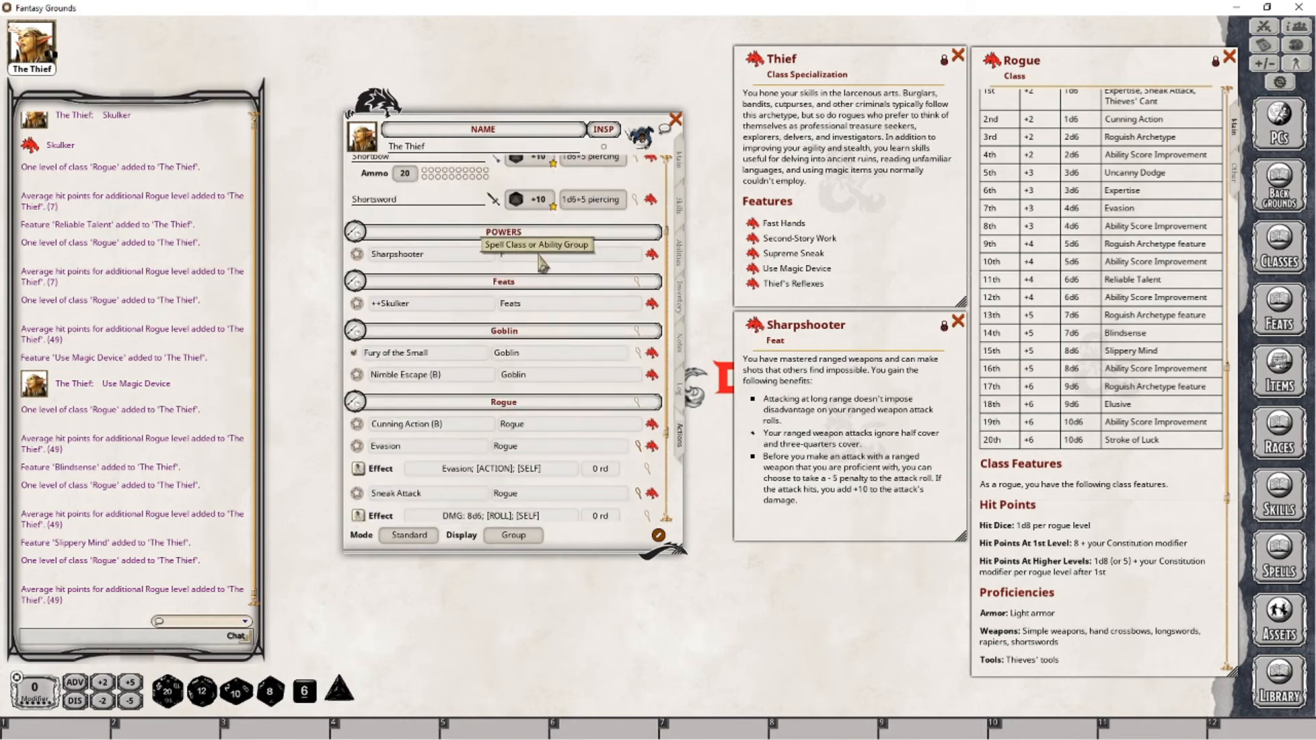
key("Return")
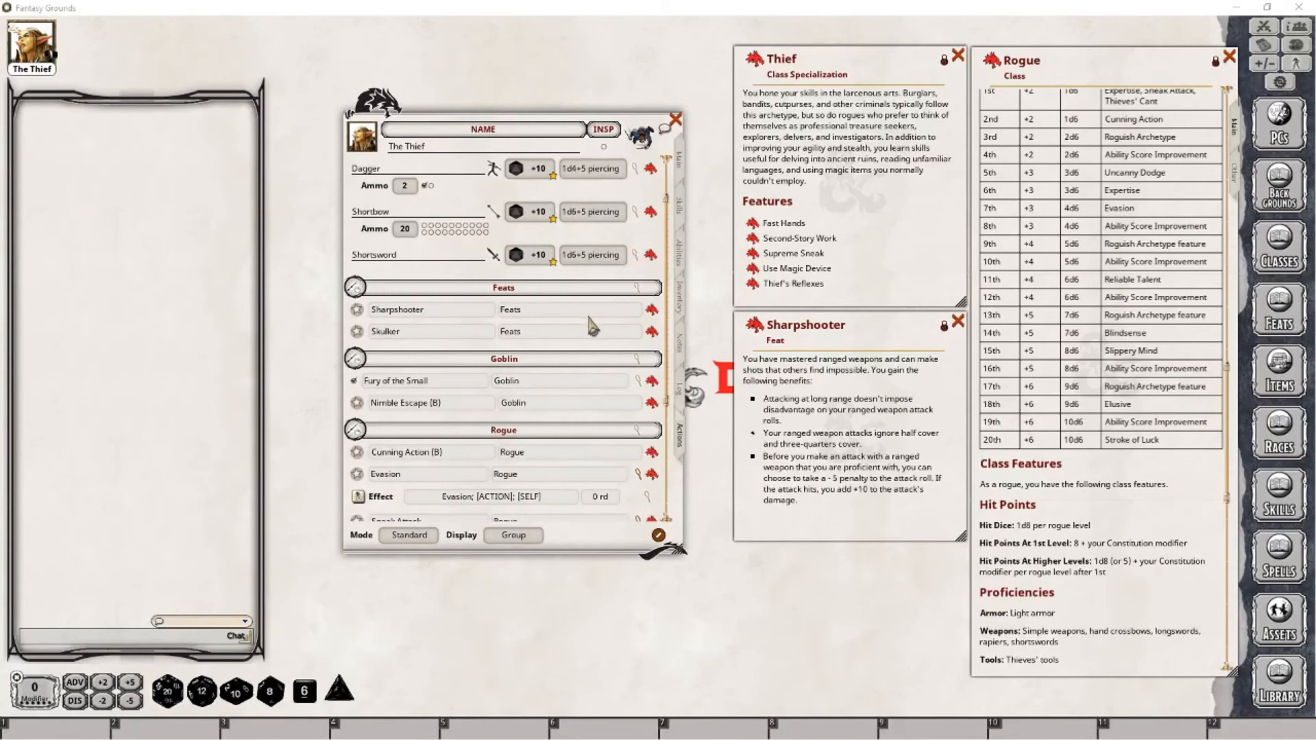
Step: Add an effect to the Sharpshooter action with the modifiers ATK: -5; DMG: +10
right_click(487, 317)
right_click(539, 314)
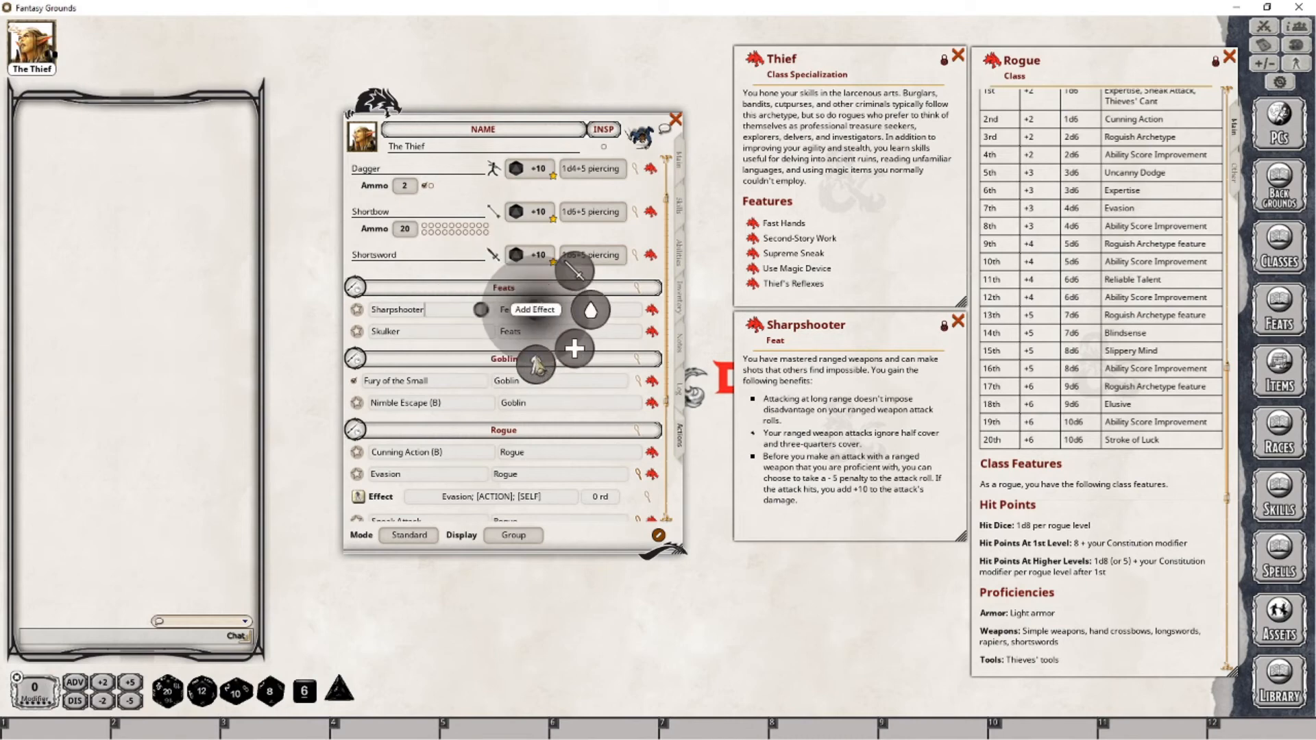
left_click(537, 365)
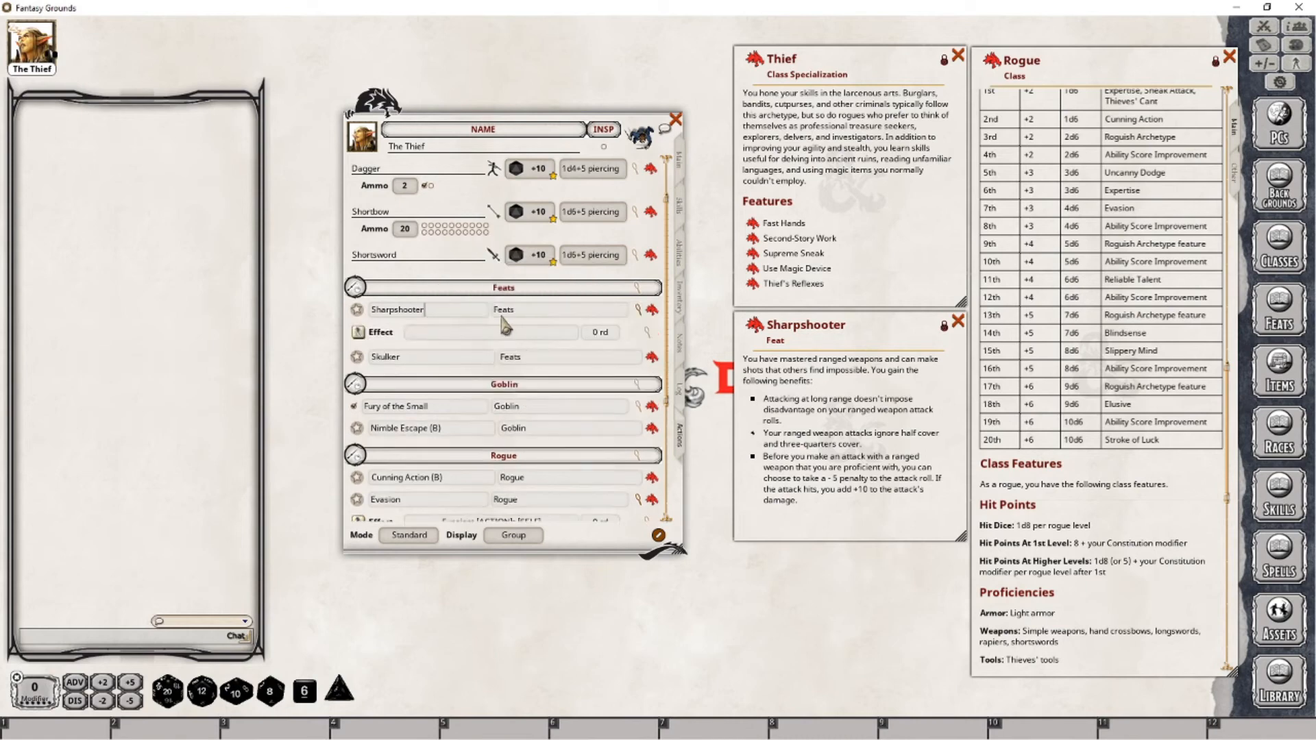
left_click(645, 334)
left_click(606, 376)
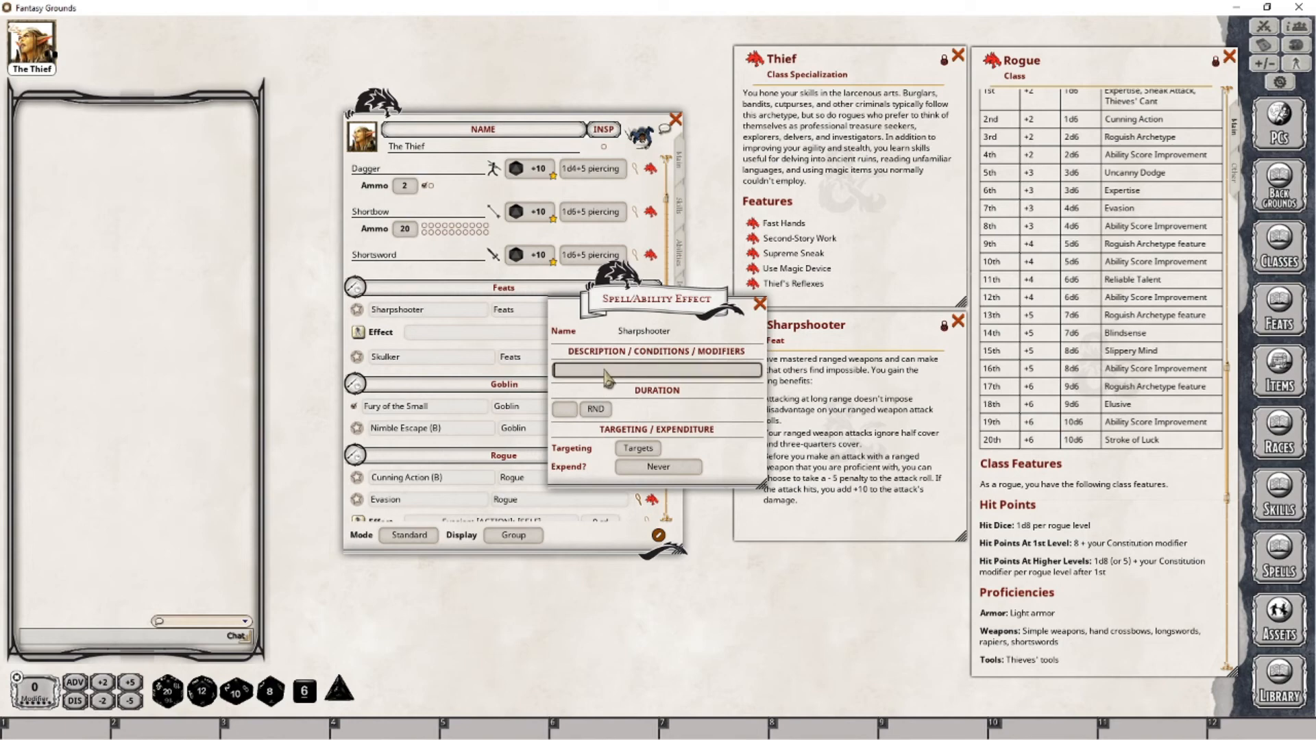
type("ATK: -5; DMG")
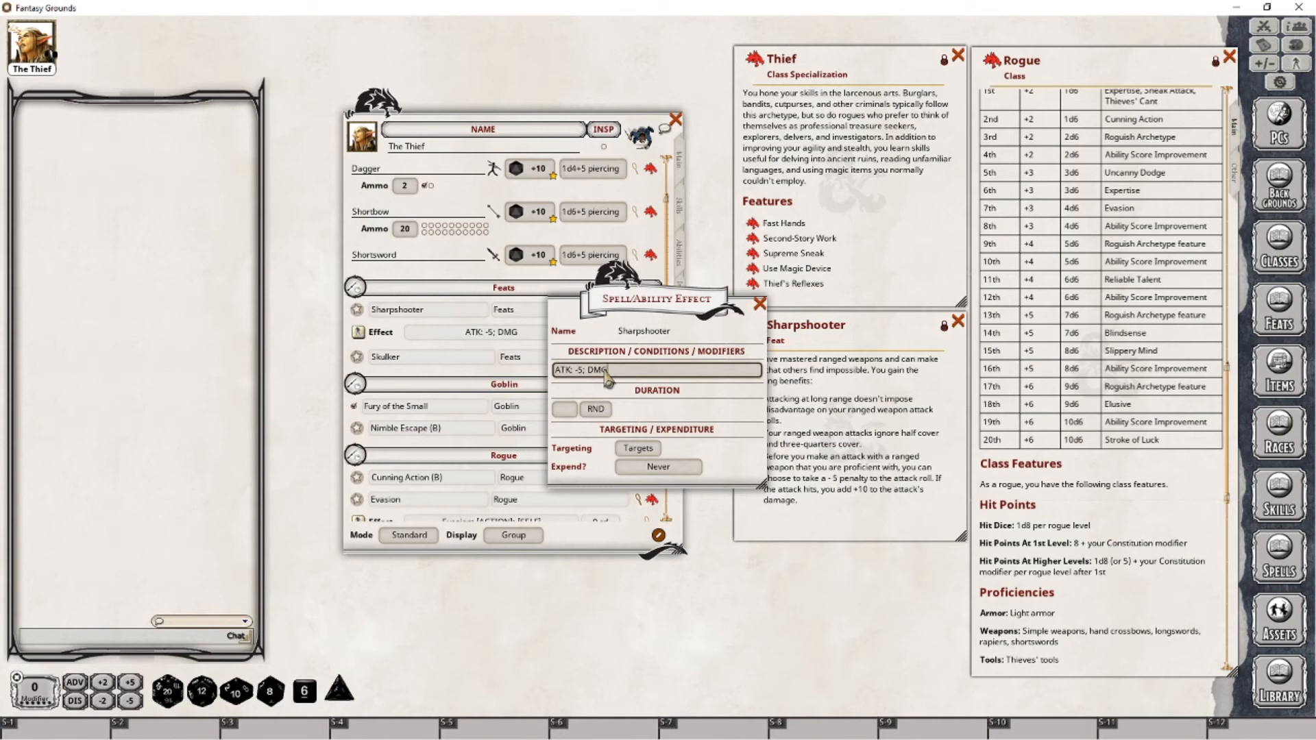
type(": +1-")
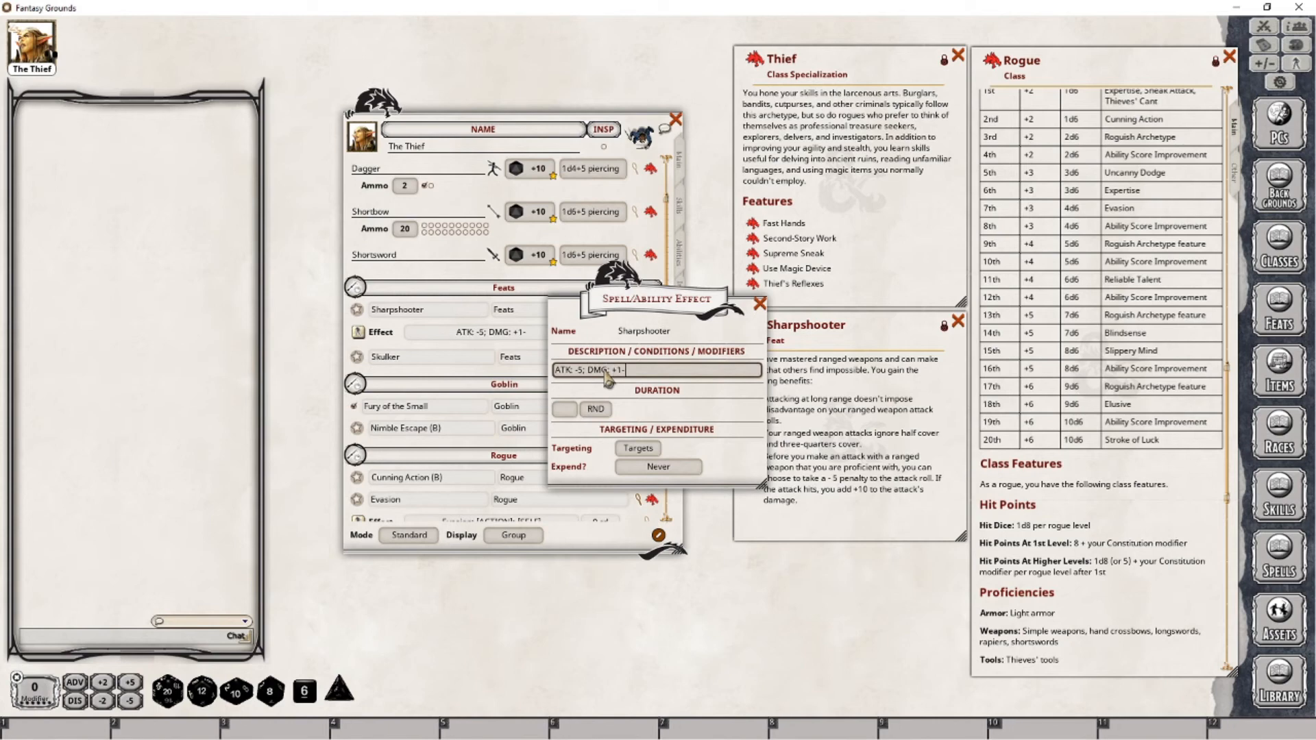
key("BackSpace")
type("0")
Step: Set the Sharpshooter effect to last 1 round, target Self and expend on next action
left_click(569, 410)
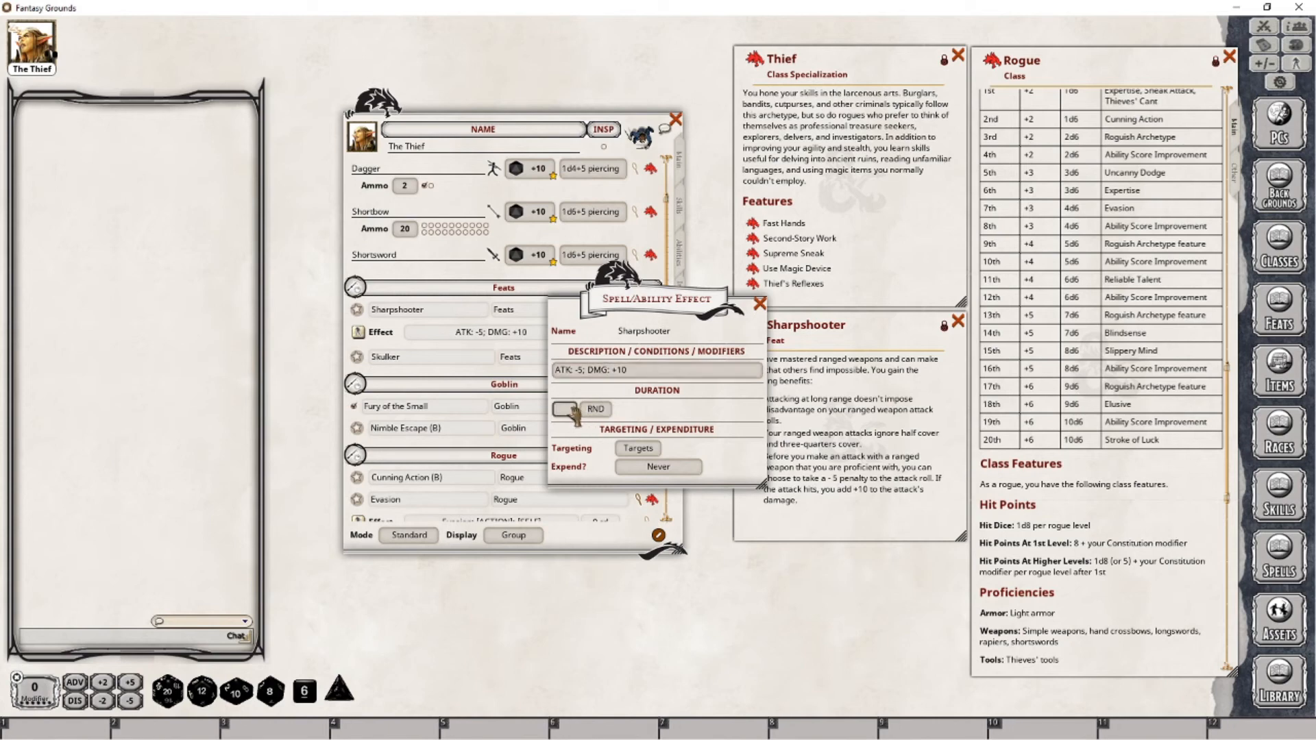
left_click(638, 449)
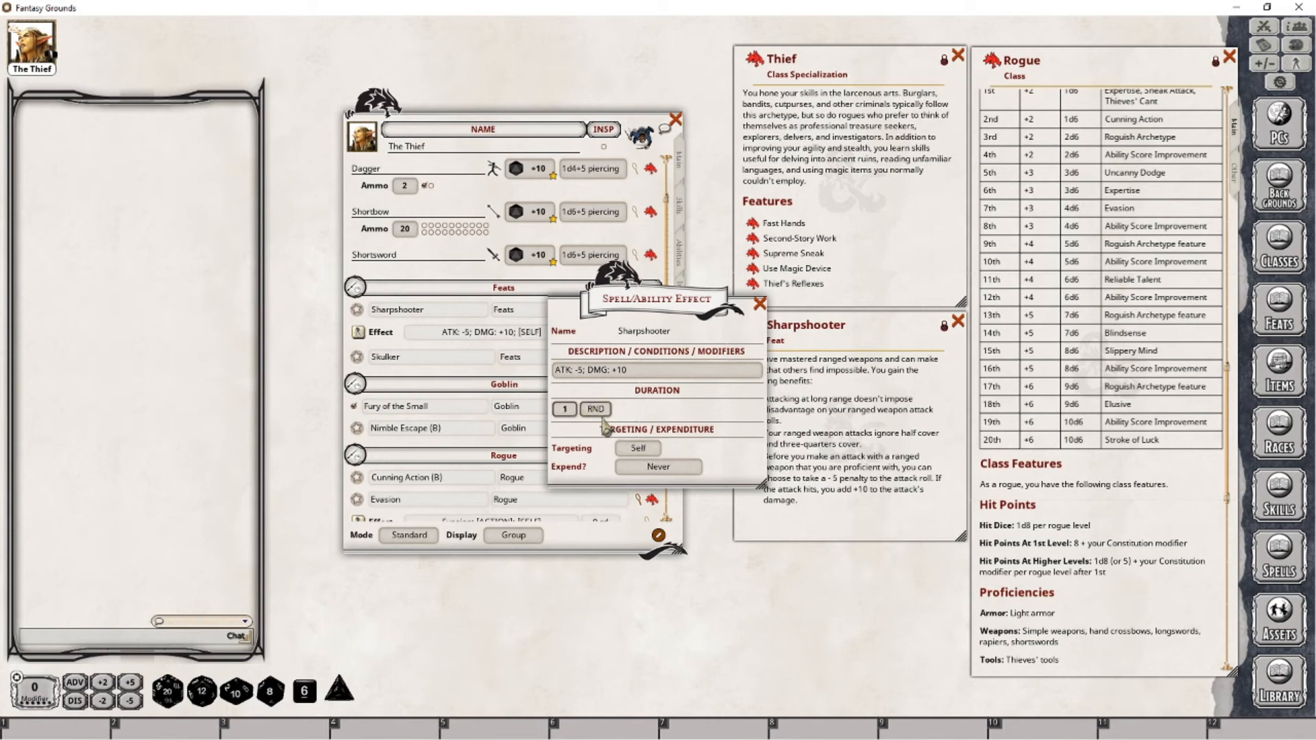
left_click(658, 469)
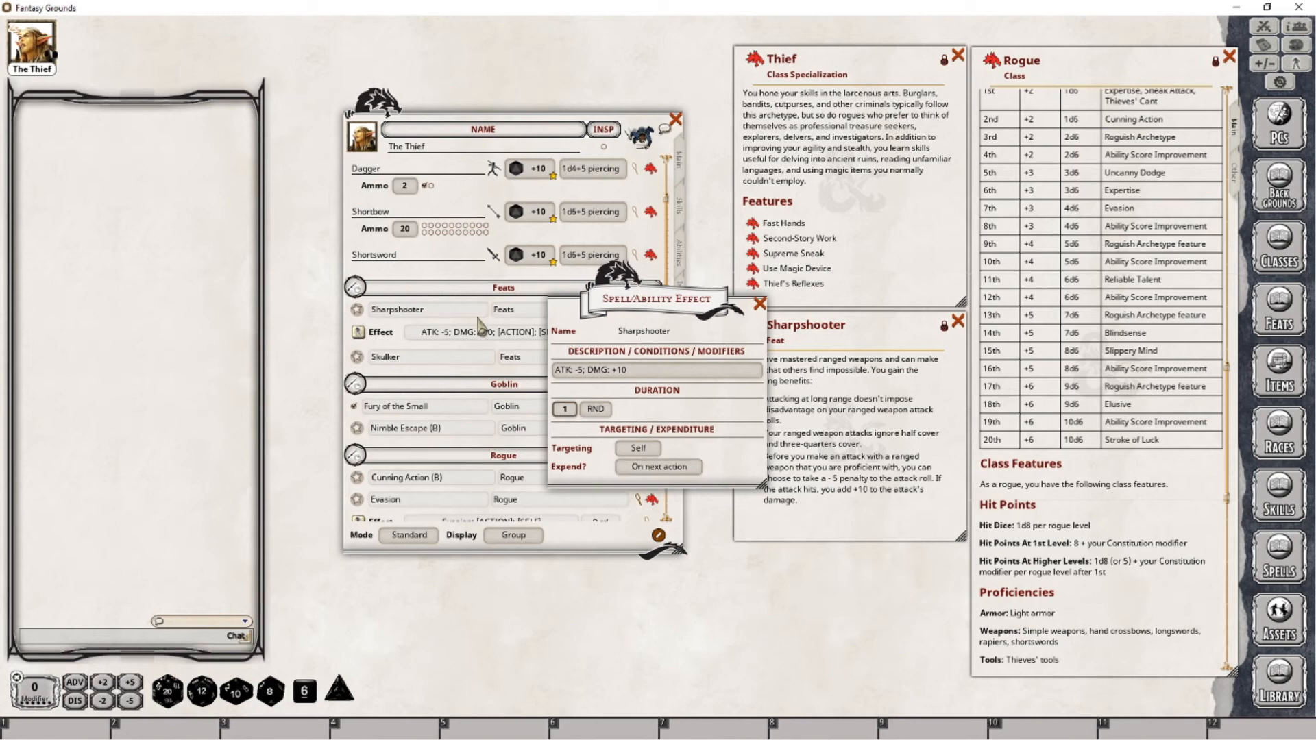
Step: Cycle the Sharpshooter effect's expenditure through On next roll, Once per modifier and Never, moving the effect window clear of the action list
left_click(675, 472)
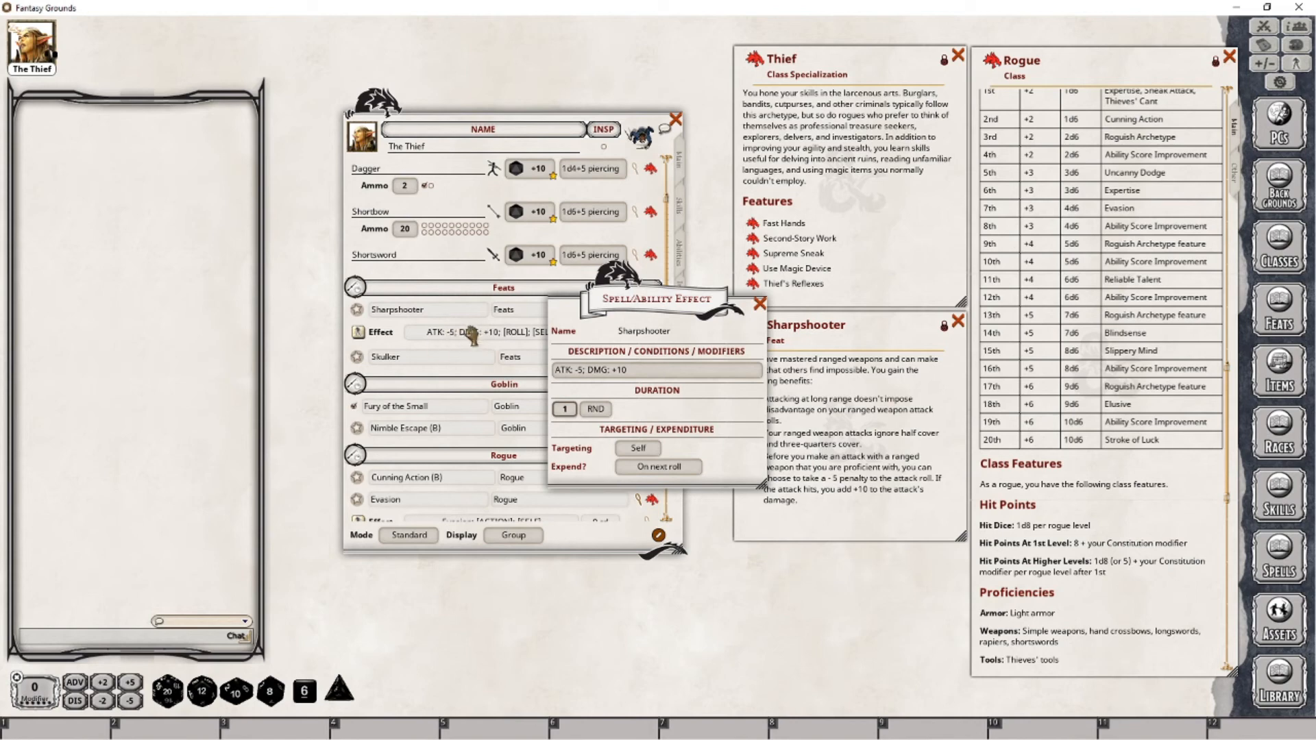
left_click(660, 467)
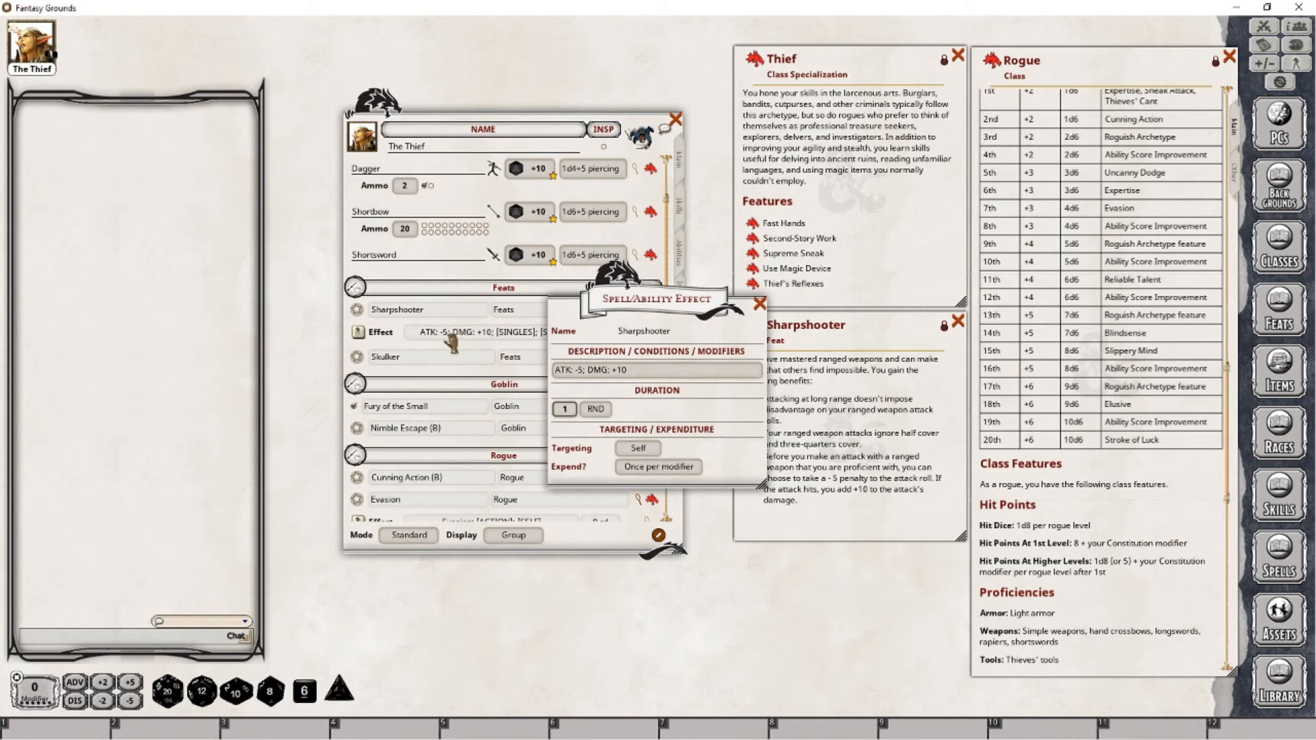
left_click_drag(660, 303, 603, 477)
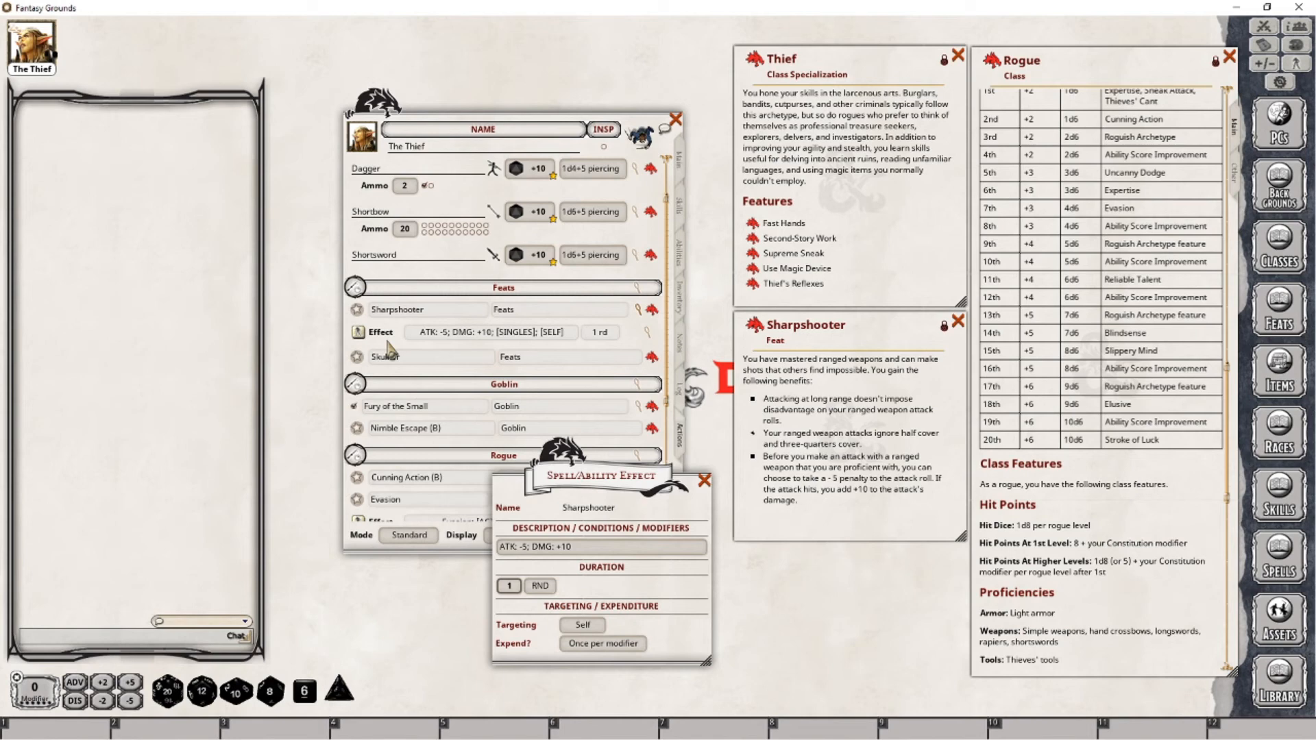
left_click(627, 645)
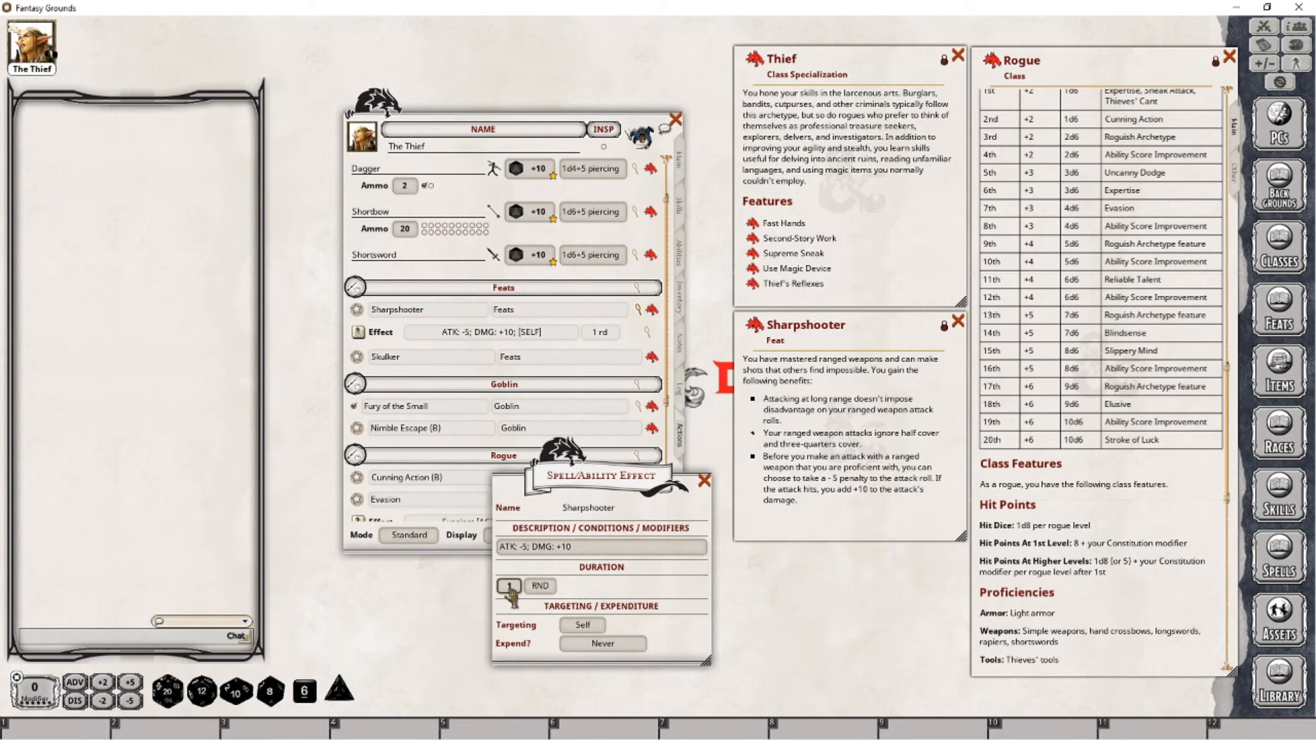
Step: Clear the Sharpshooter effect's round duration, set it to expend on next action, and close the effect settings
scroll(509, 588, "down", 1)
left_click(608, 646)
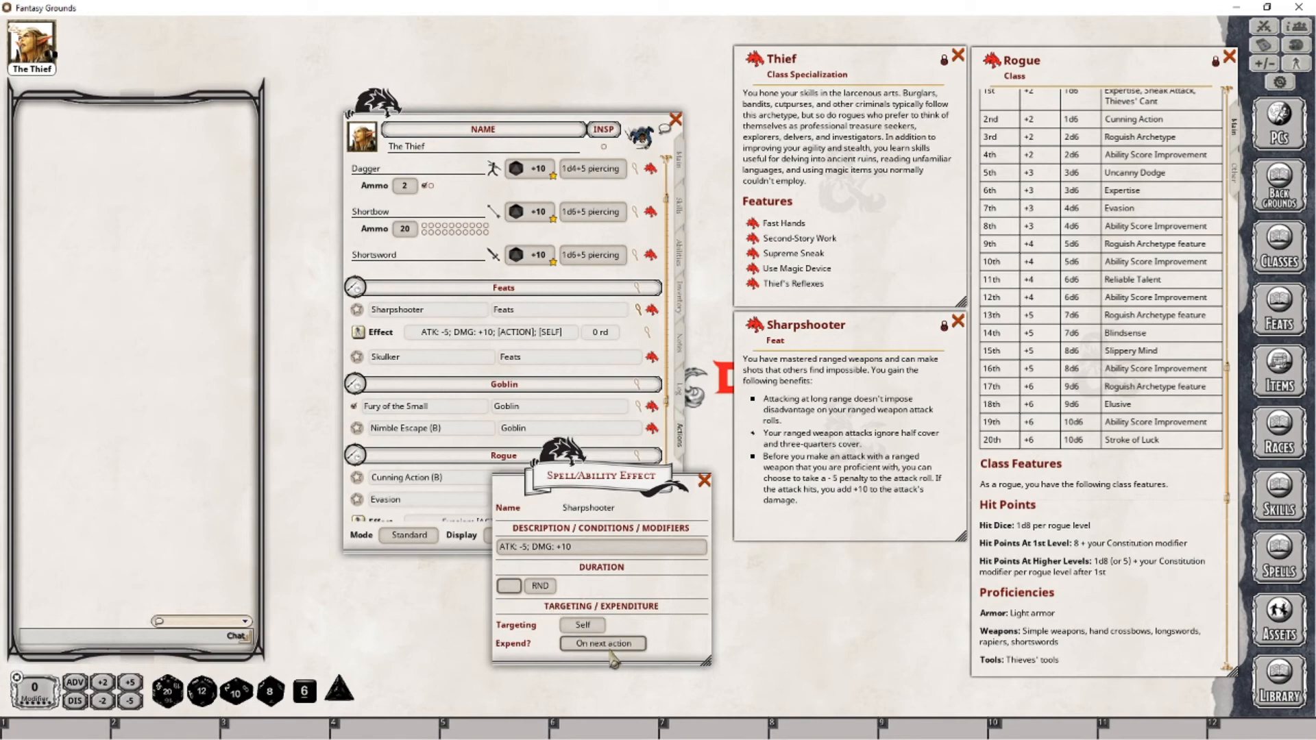
left_click_drag(638, 488, 542, 522)
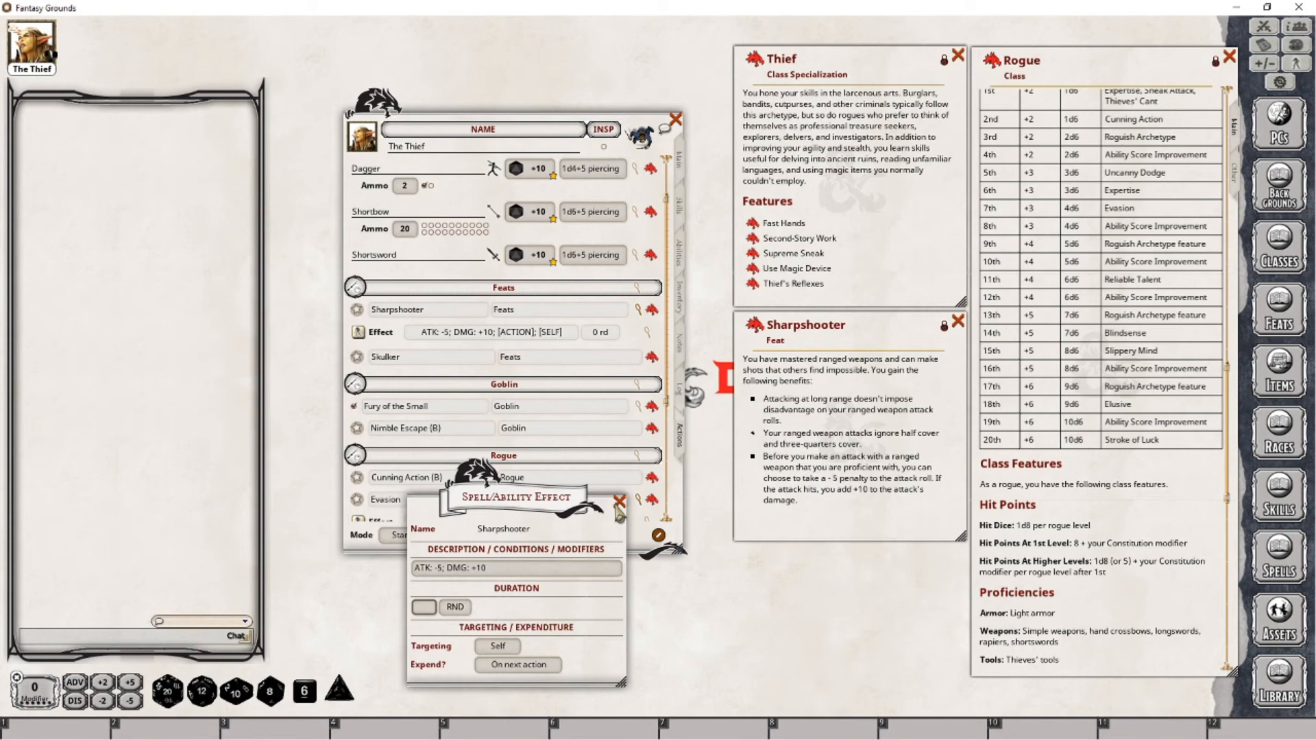
left_click(619, 502)
Step: Open the combat tracker, apply the Sharpshooter effect to The Thief, and roll a Shortbow attack on the Adult Red Dragon
left_click(1264, 26)
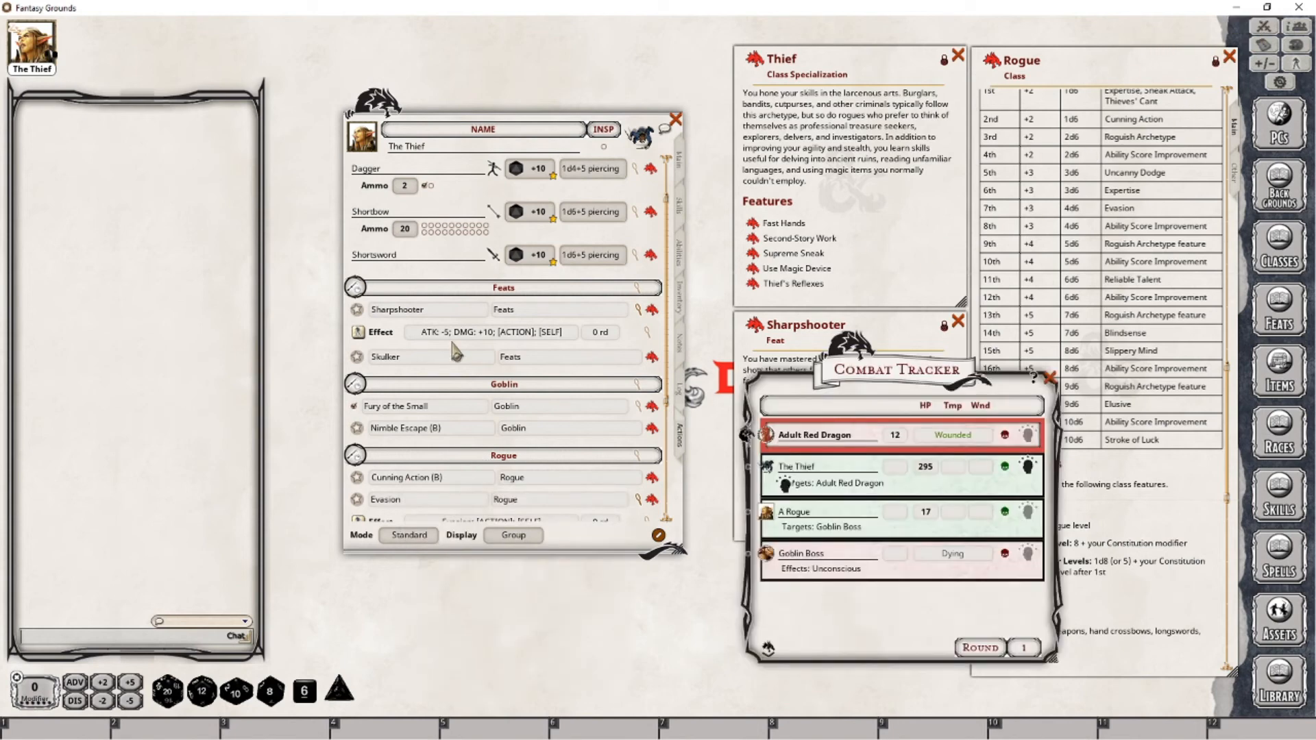
left_click(359, 334)
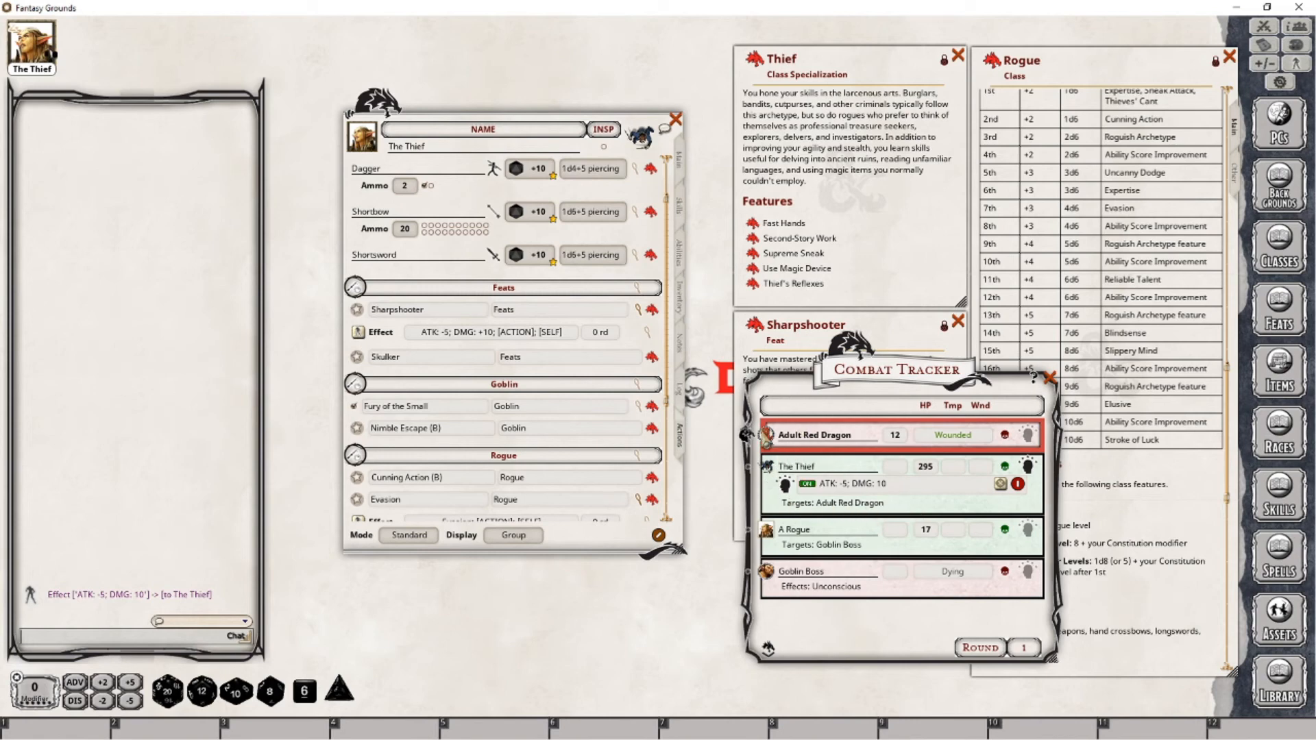
double_click(534, 221)
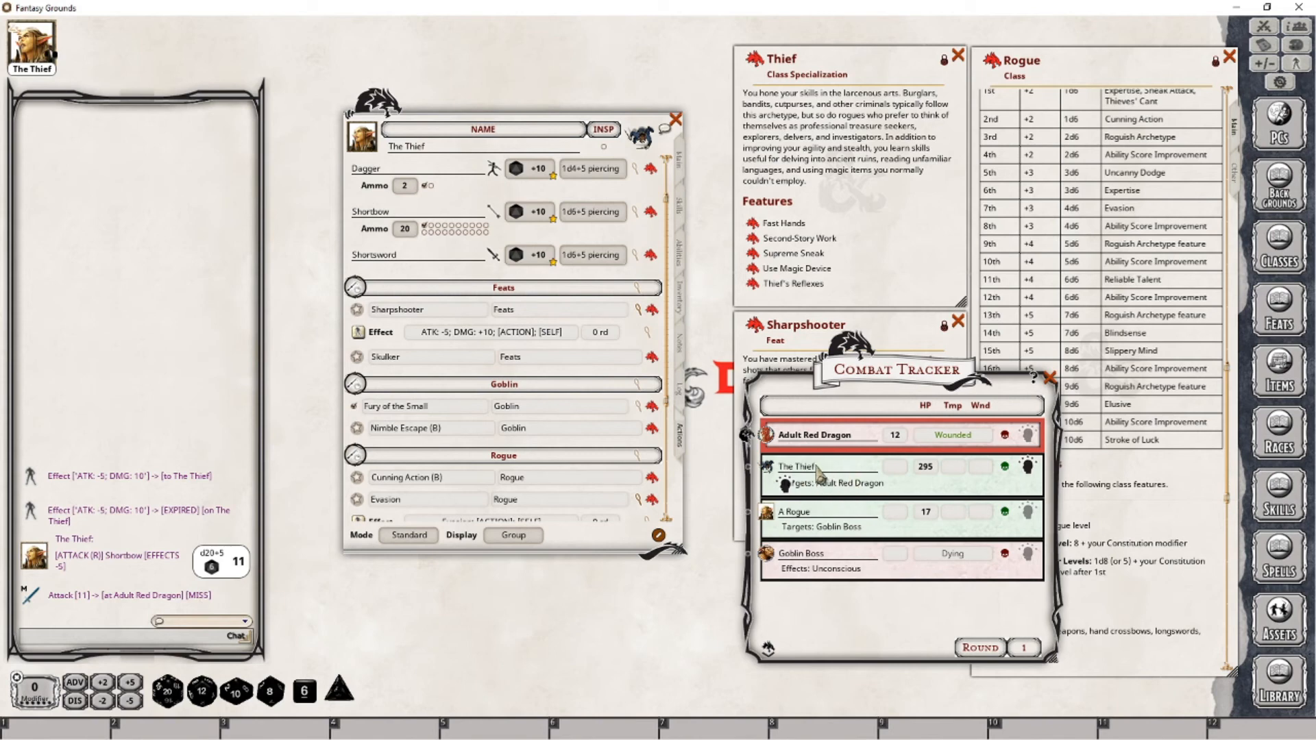
Step: Set the Sharpshooter effect to expend on next roll, then apply it and test it with a Shortbow attack
left_click(647, 333)
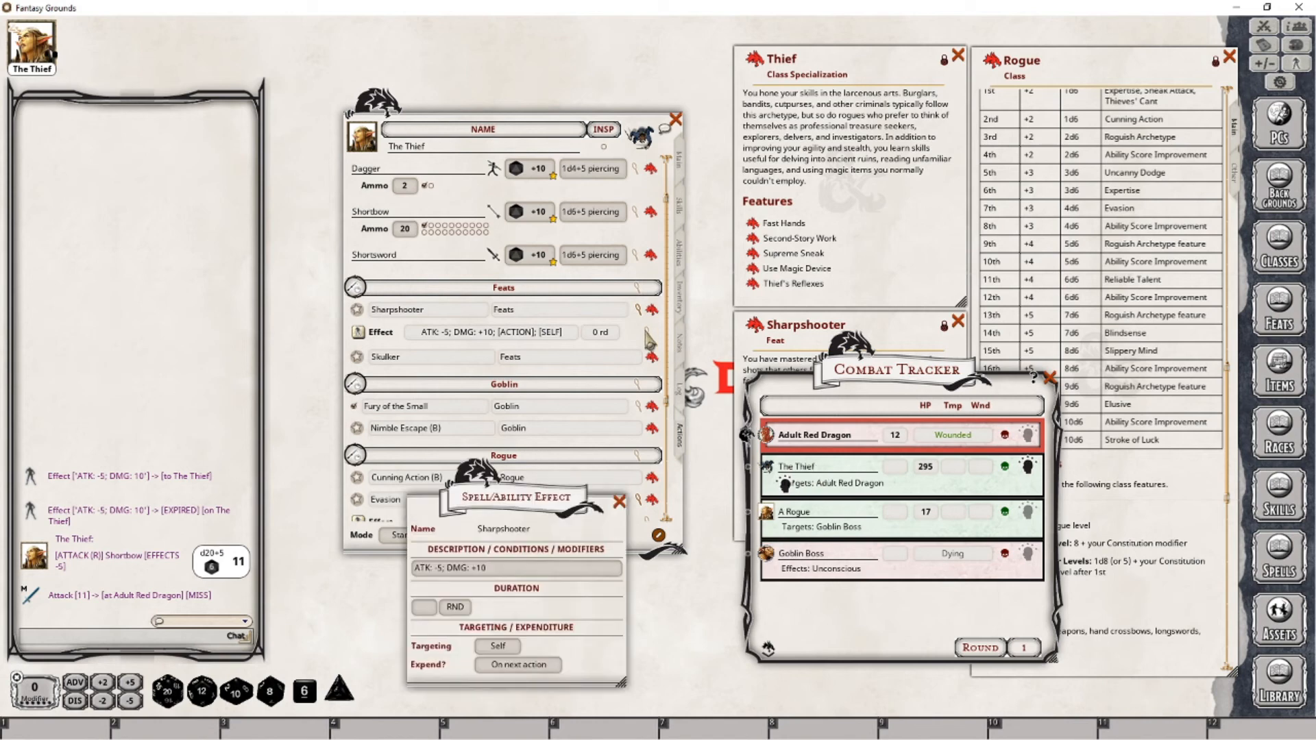
left_click(525, 664)
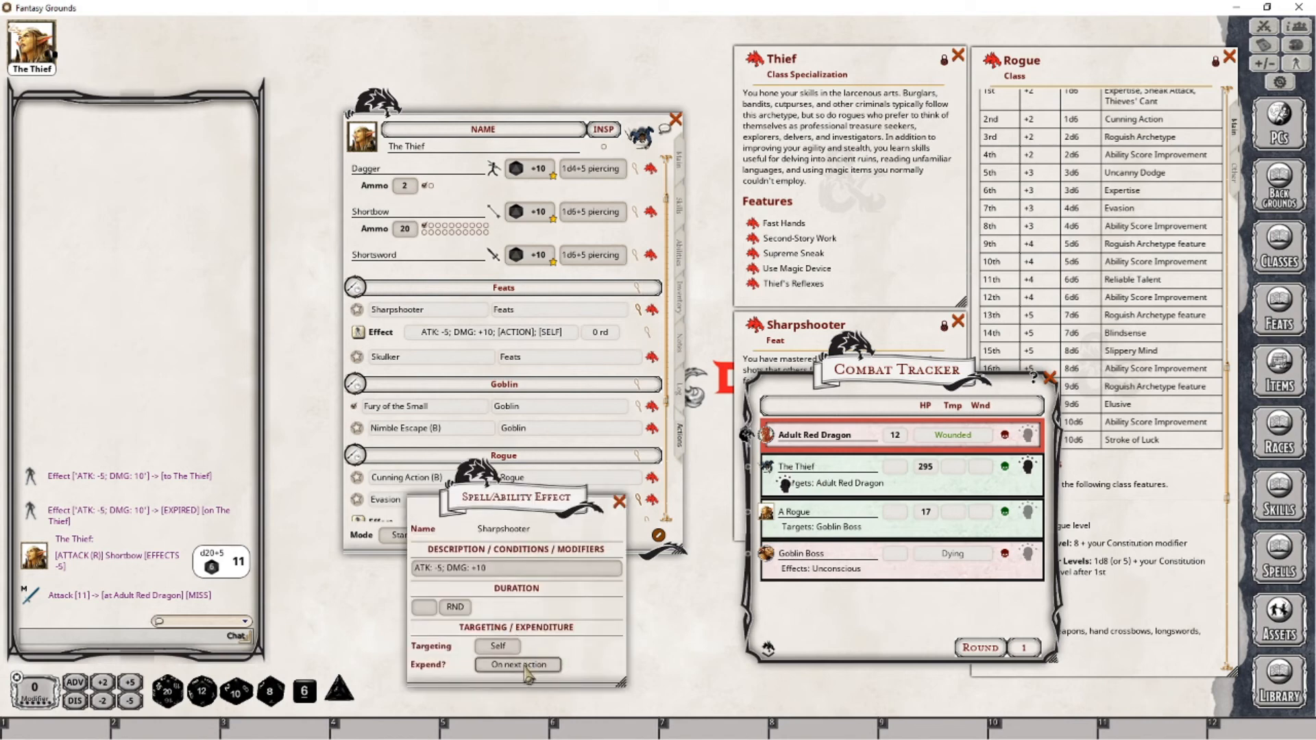
left_click(620, 504)
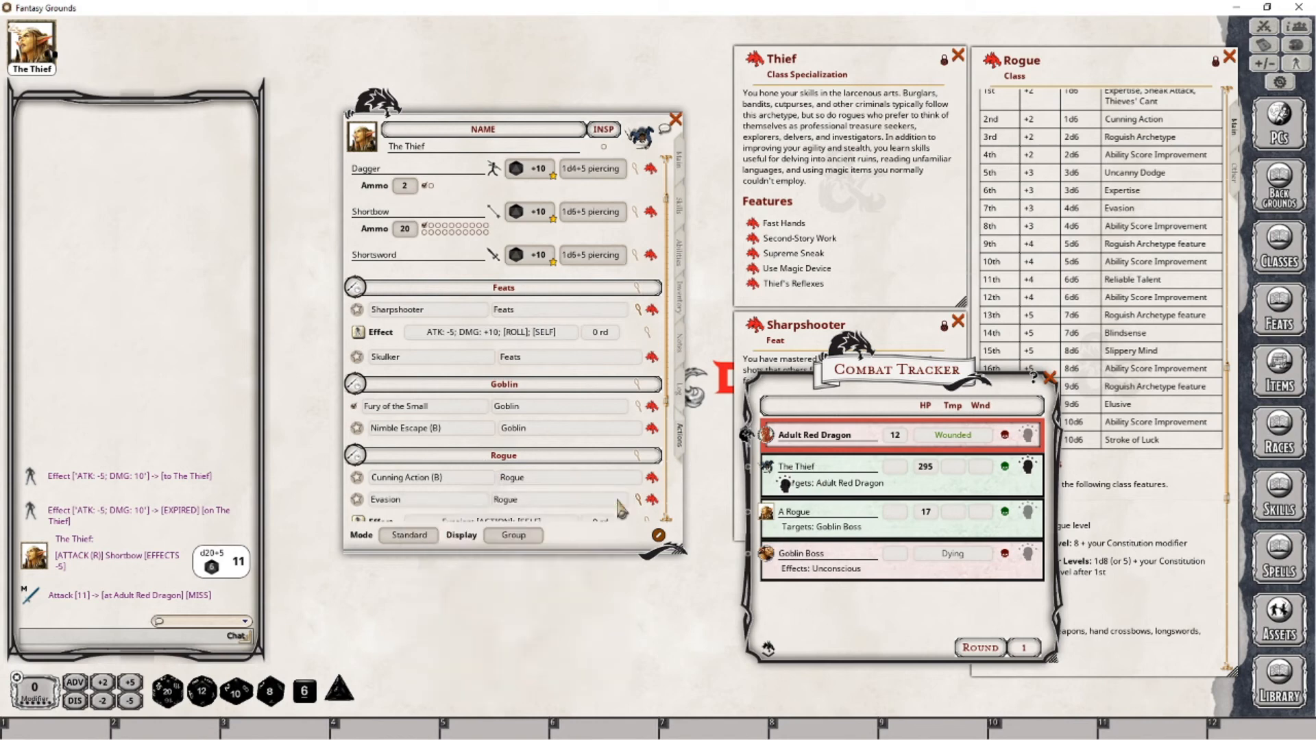
left_click(357, 336)
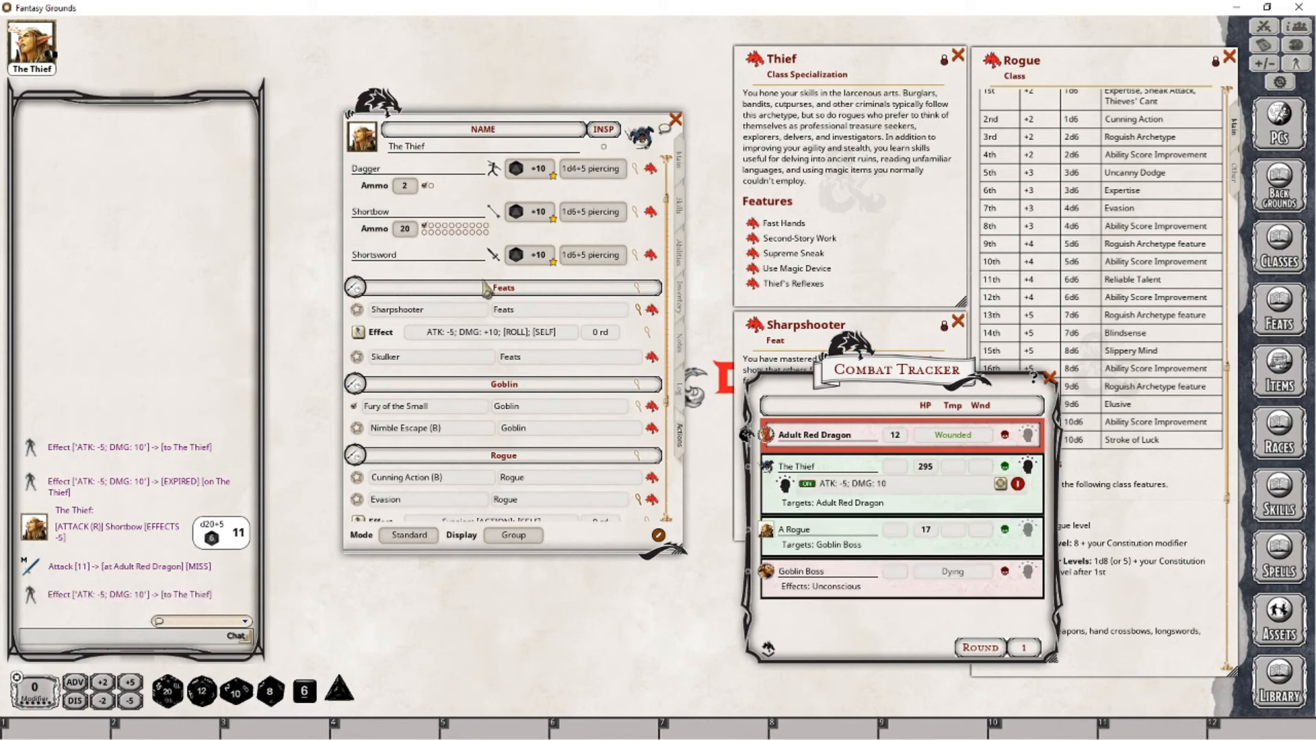
double_click(538, 212)
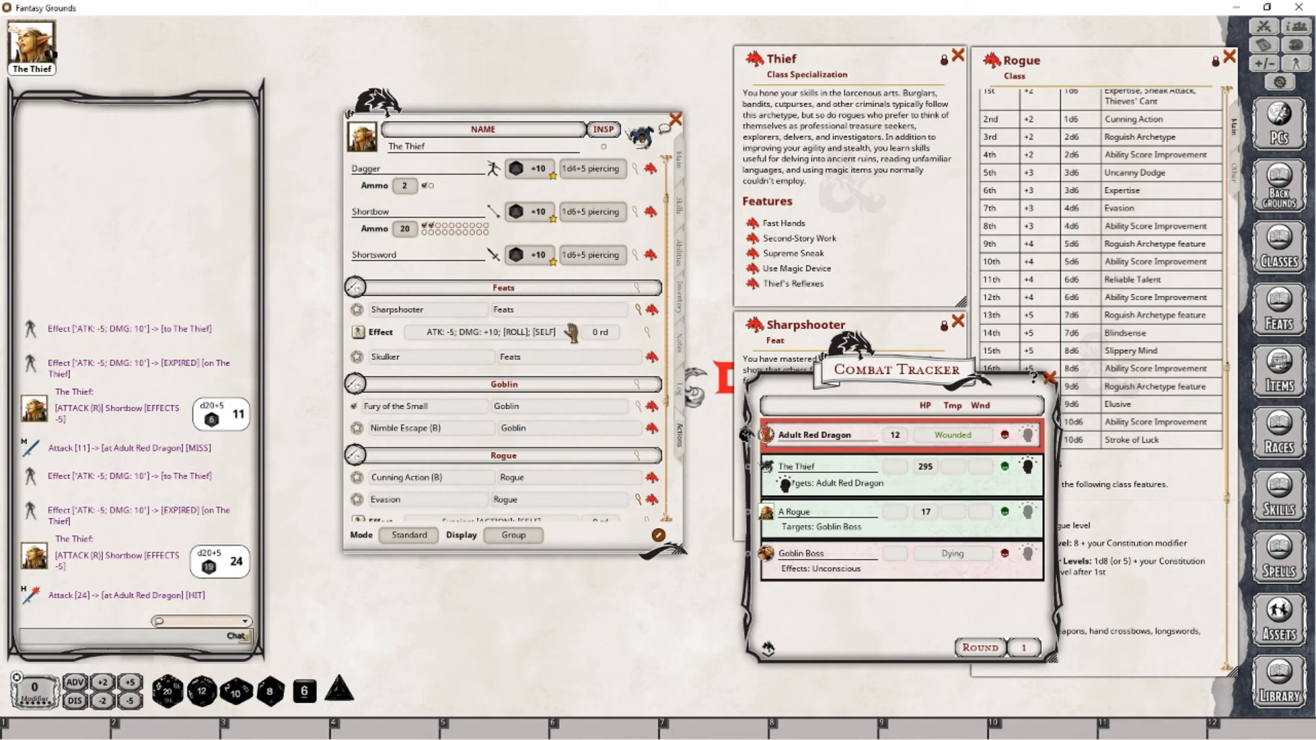
Step: Set the Sharpshooter effect to expend once per modifier, then apply it and test it with a Shortbow attack
left_click(648, 336)
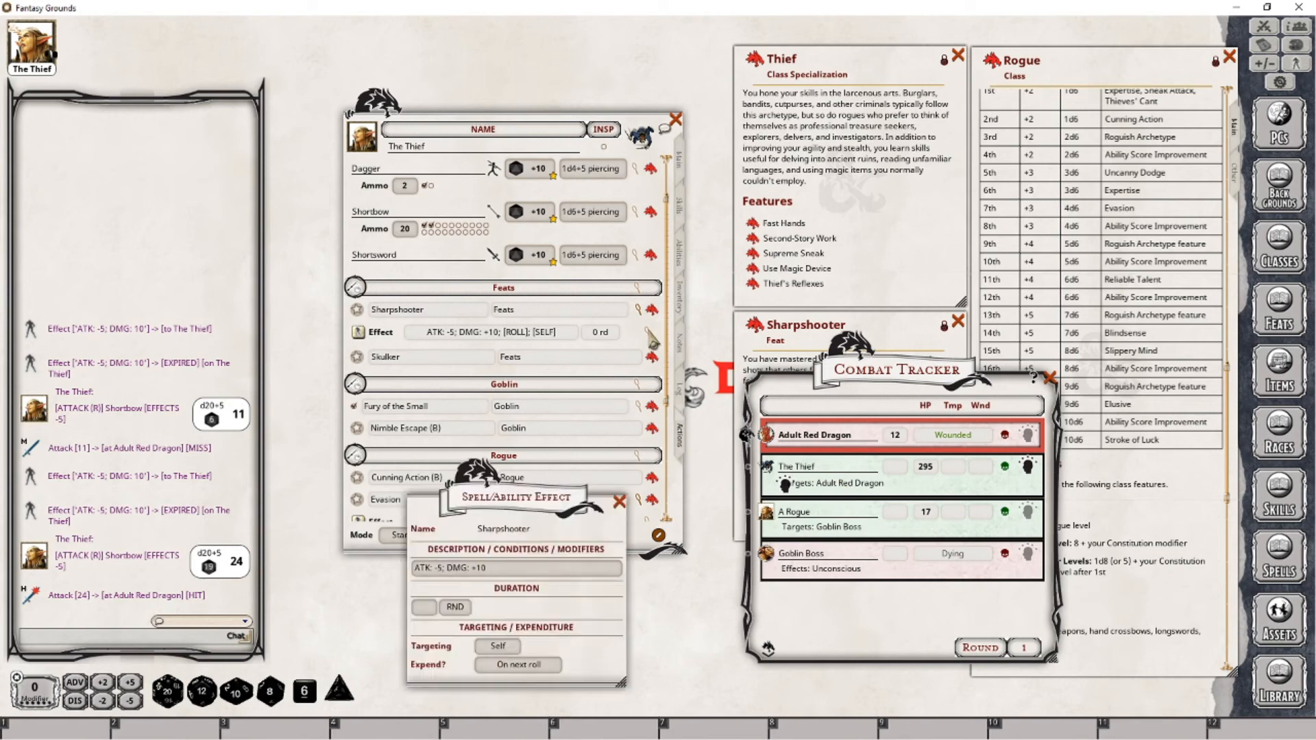
left_click(519, 664)
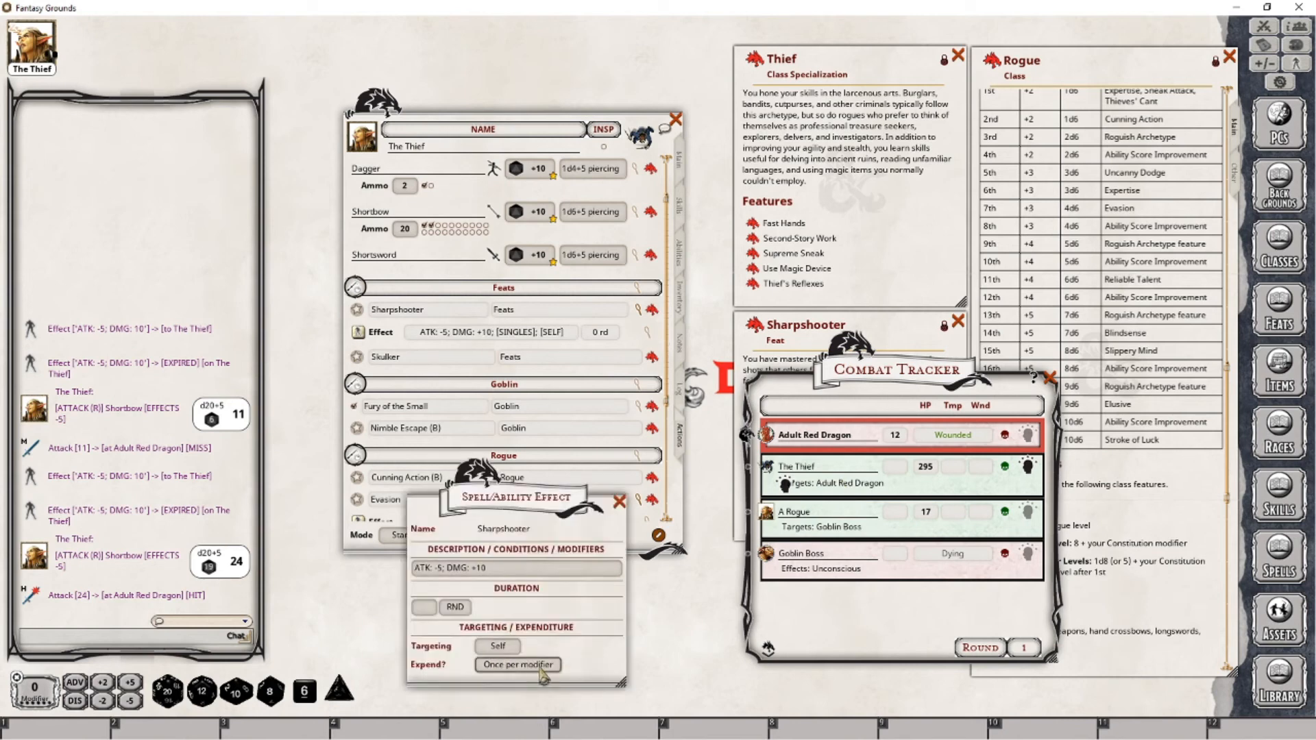
left_click(620, 502)
left_click(359, 333)
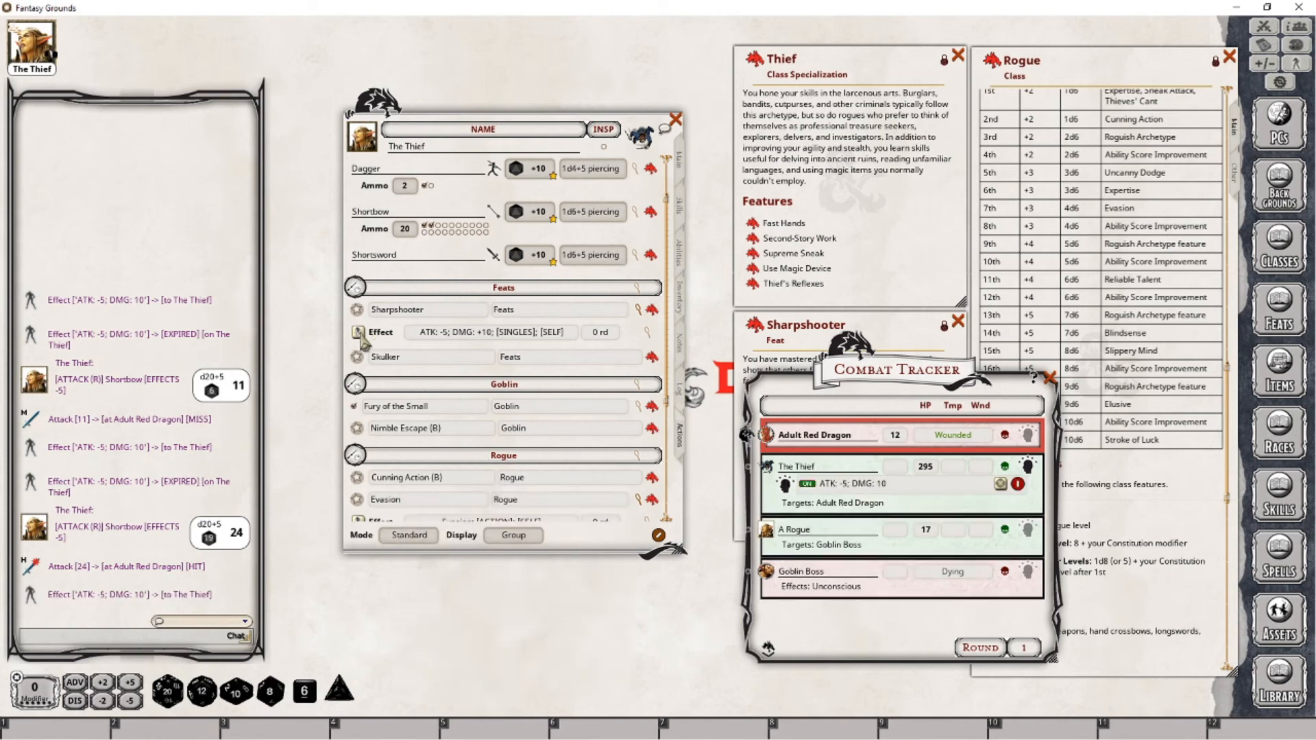
double_click(536, 214)
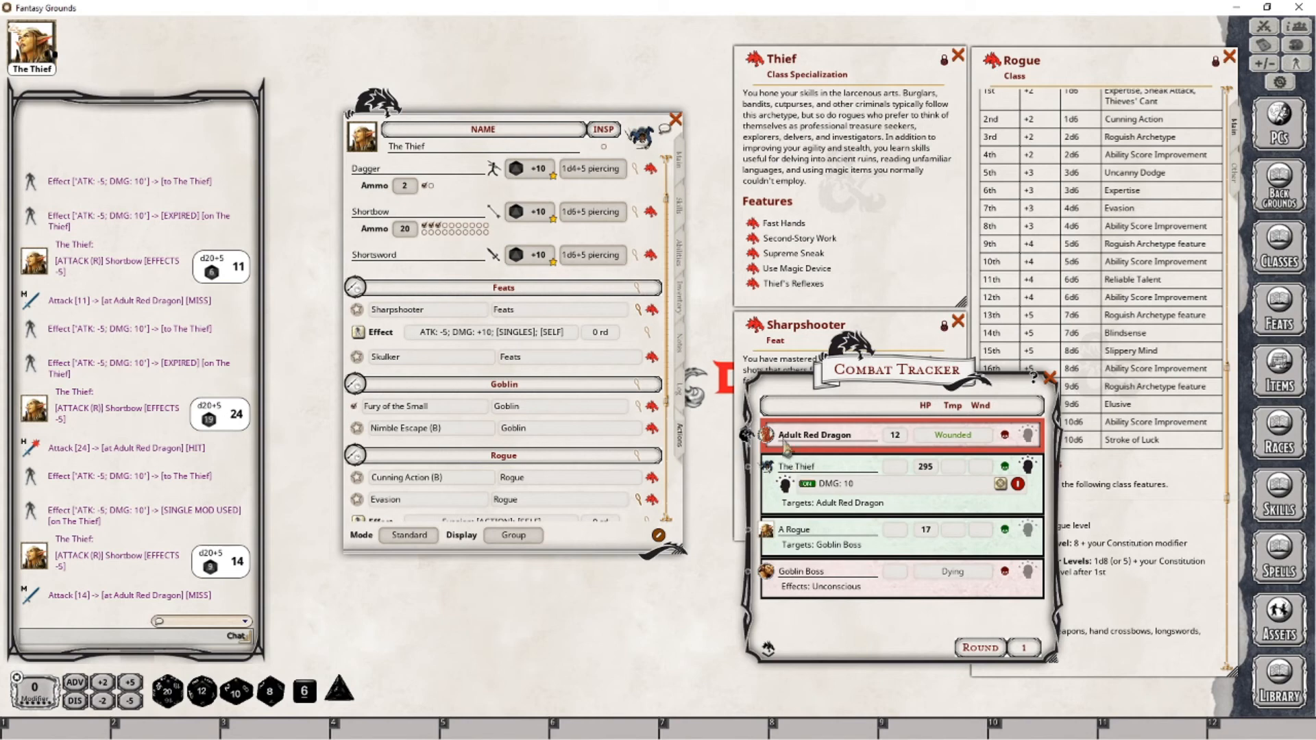
Step: Stack a second Sharpshooter effect on The Thief, then roll another Shortbow attack and its damage against the Adult Red Dragon
left_click(357, 332)
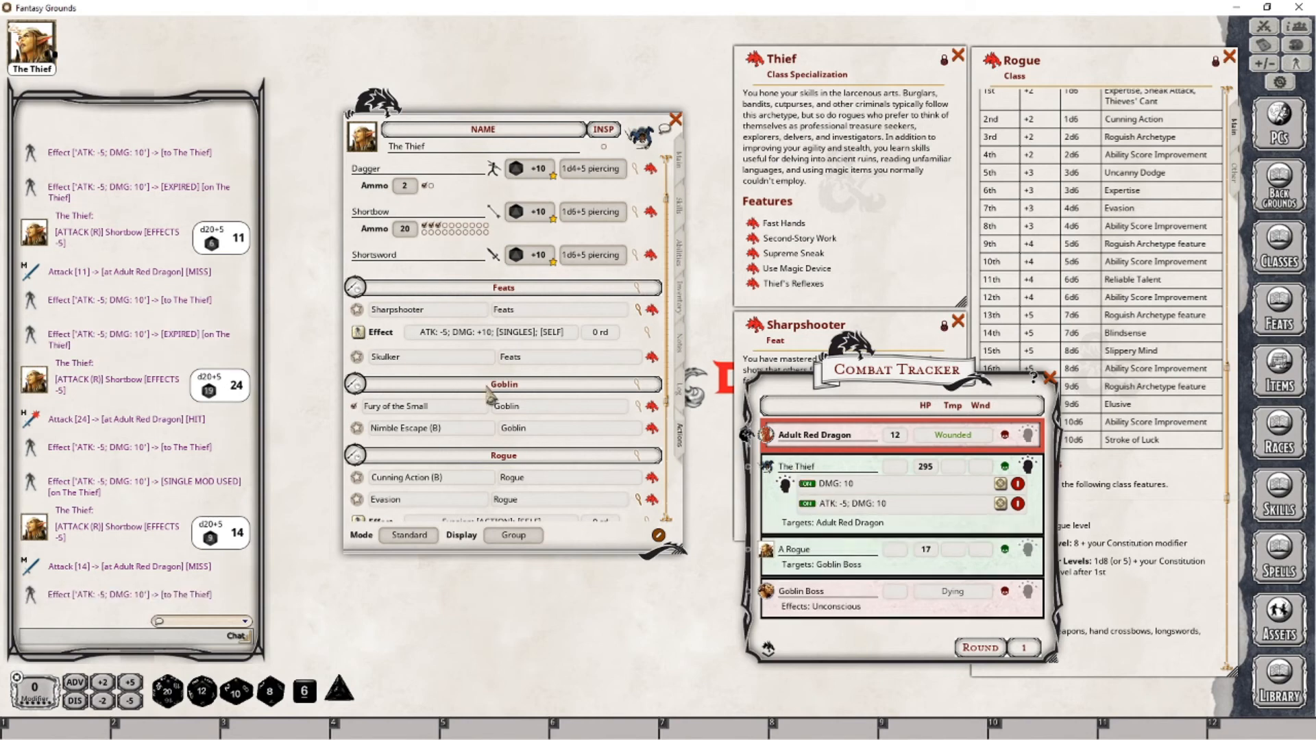
double_click(543, 213)
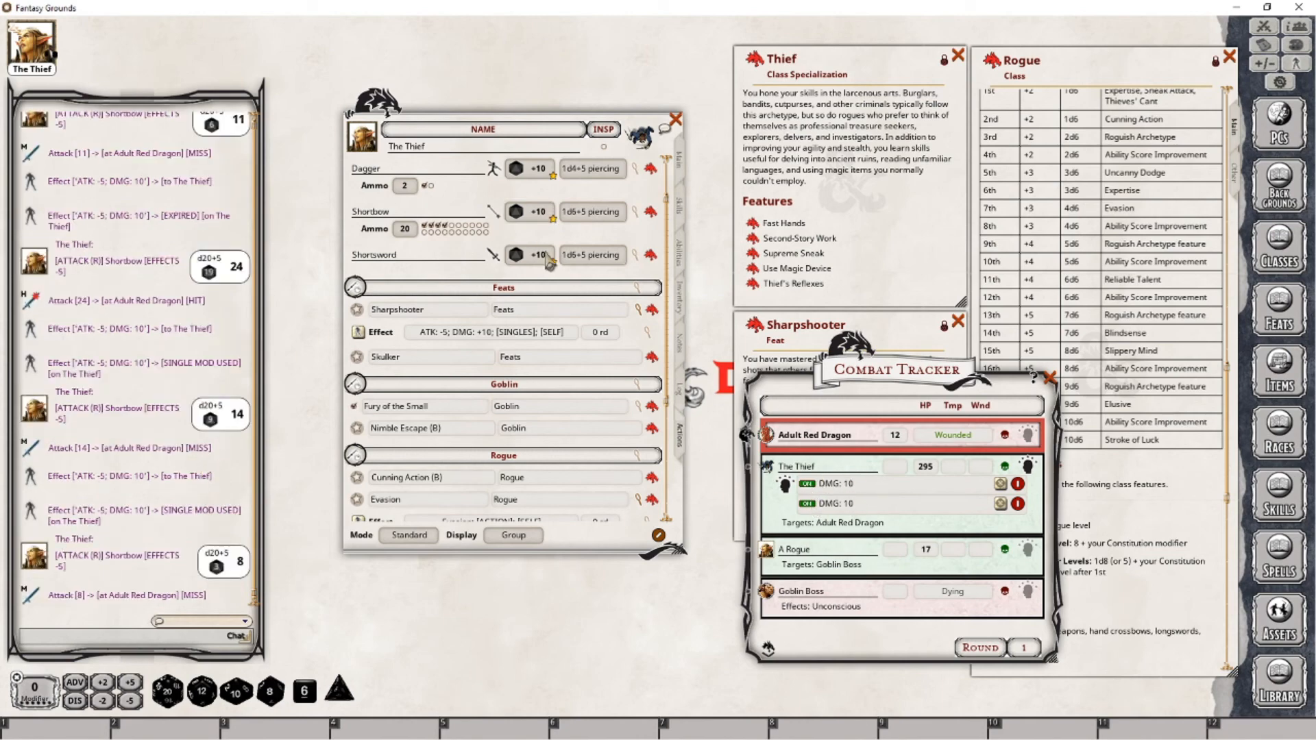
double_click(585, 214)
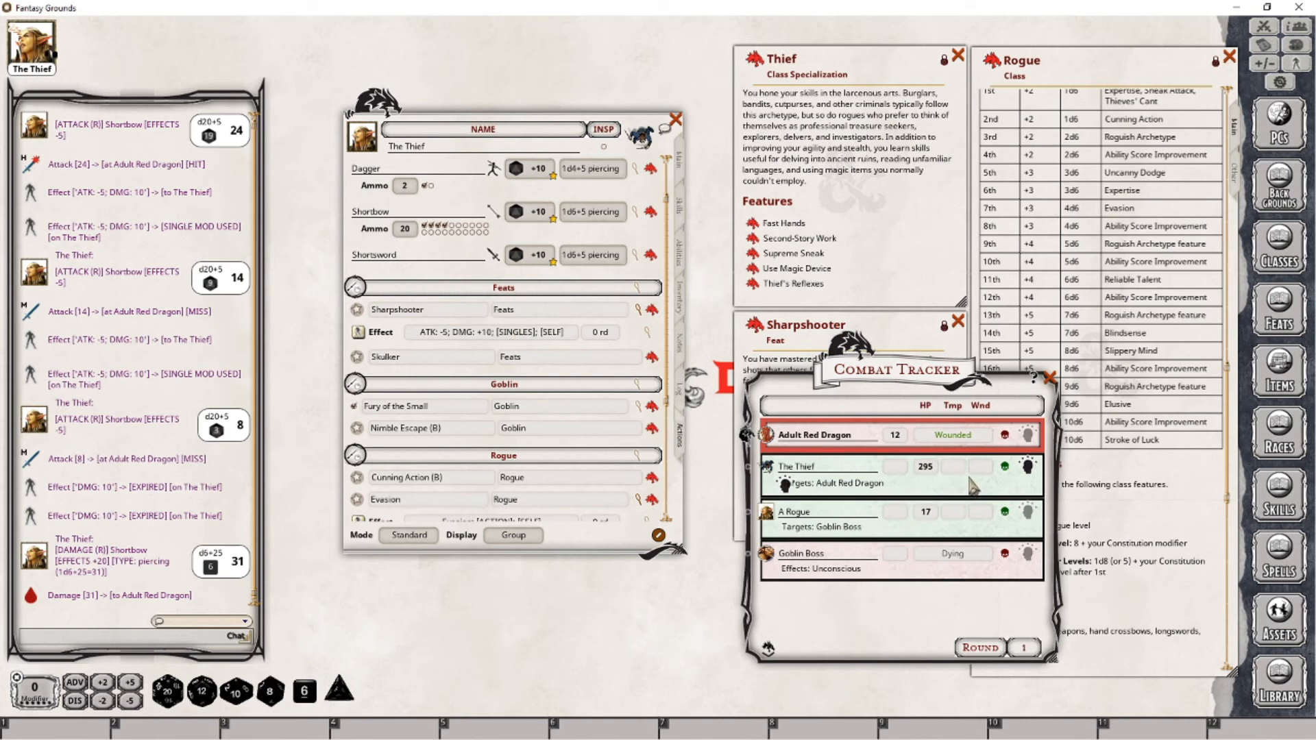
Step: Apply a fresh Sharpshooter effect to The Thief's combat tracker entry and roll one full Shortbow attack with damage
left_click_drag(359, 332, 1011, 476)
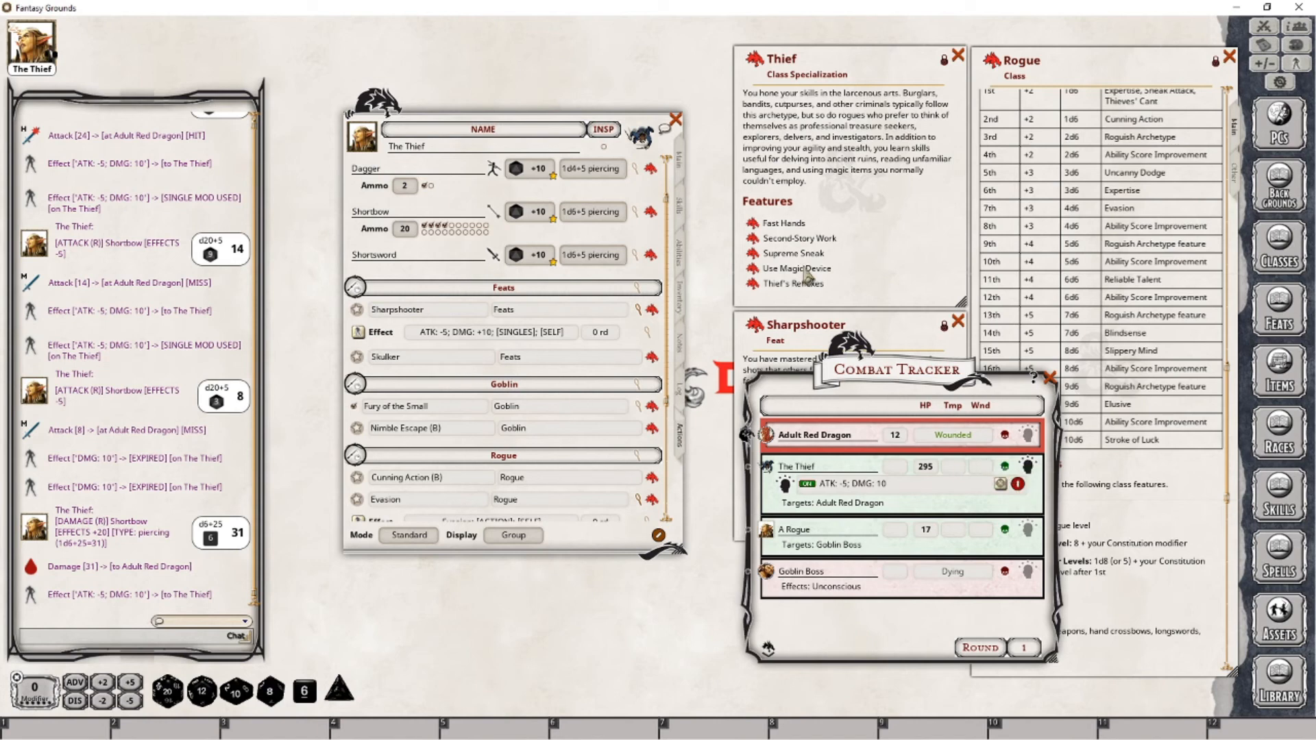
double_click(543, 226)
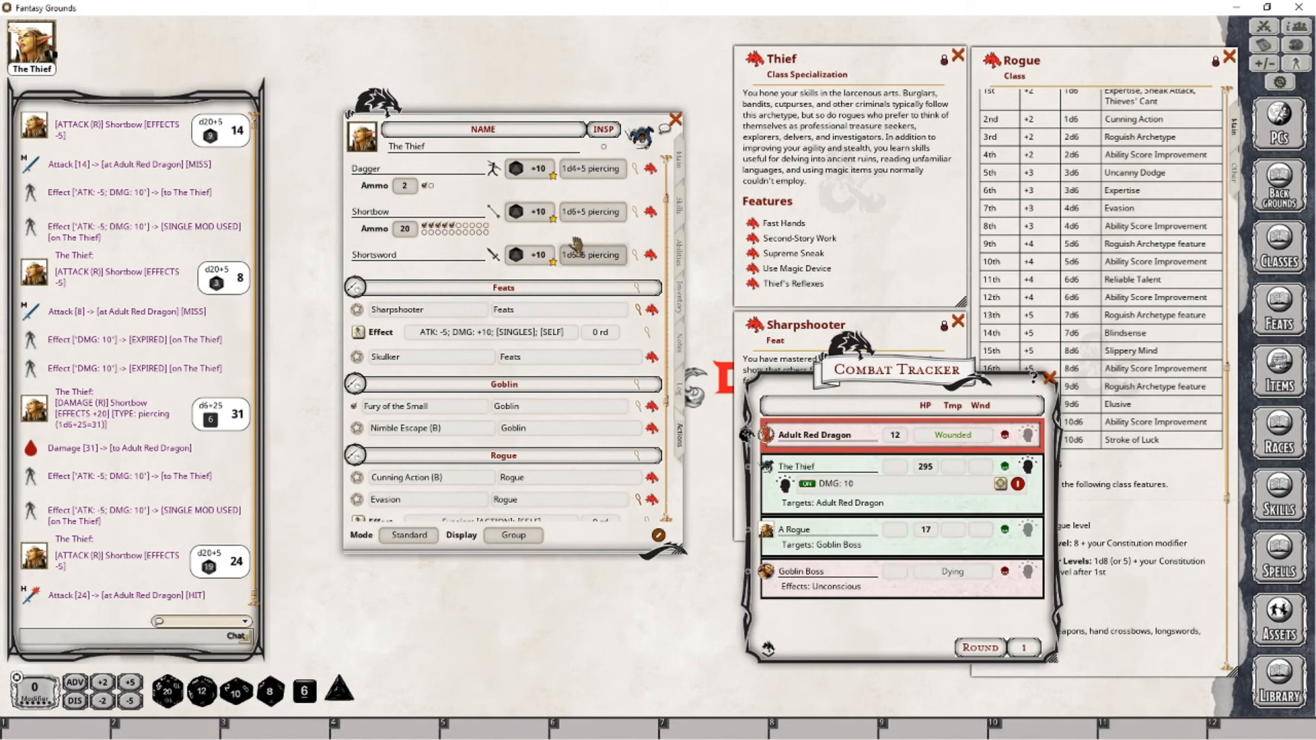
left_click_drag(591, 212, 170, 527)
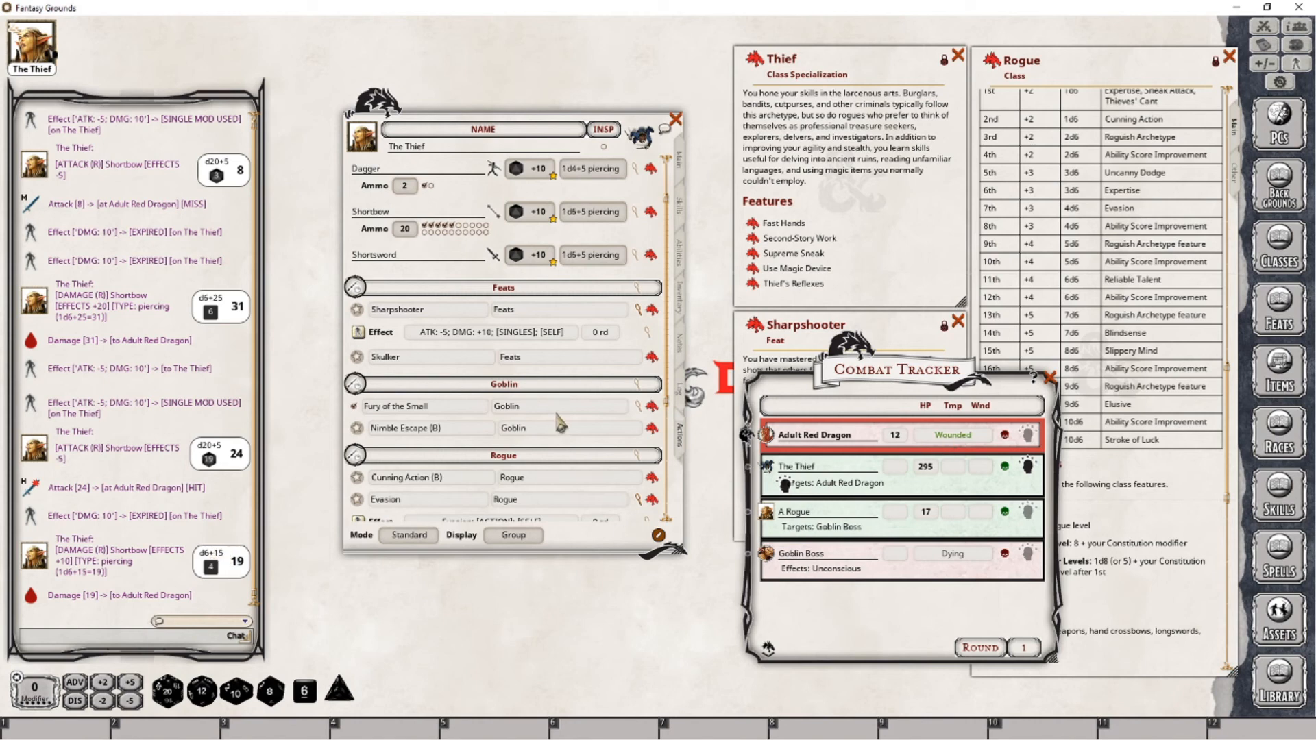
Step: Set the Sharpshooter effect to never expend and last 1 round, and close the effect settings
left_click(648, 333)
left_click(530, 666)
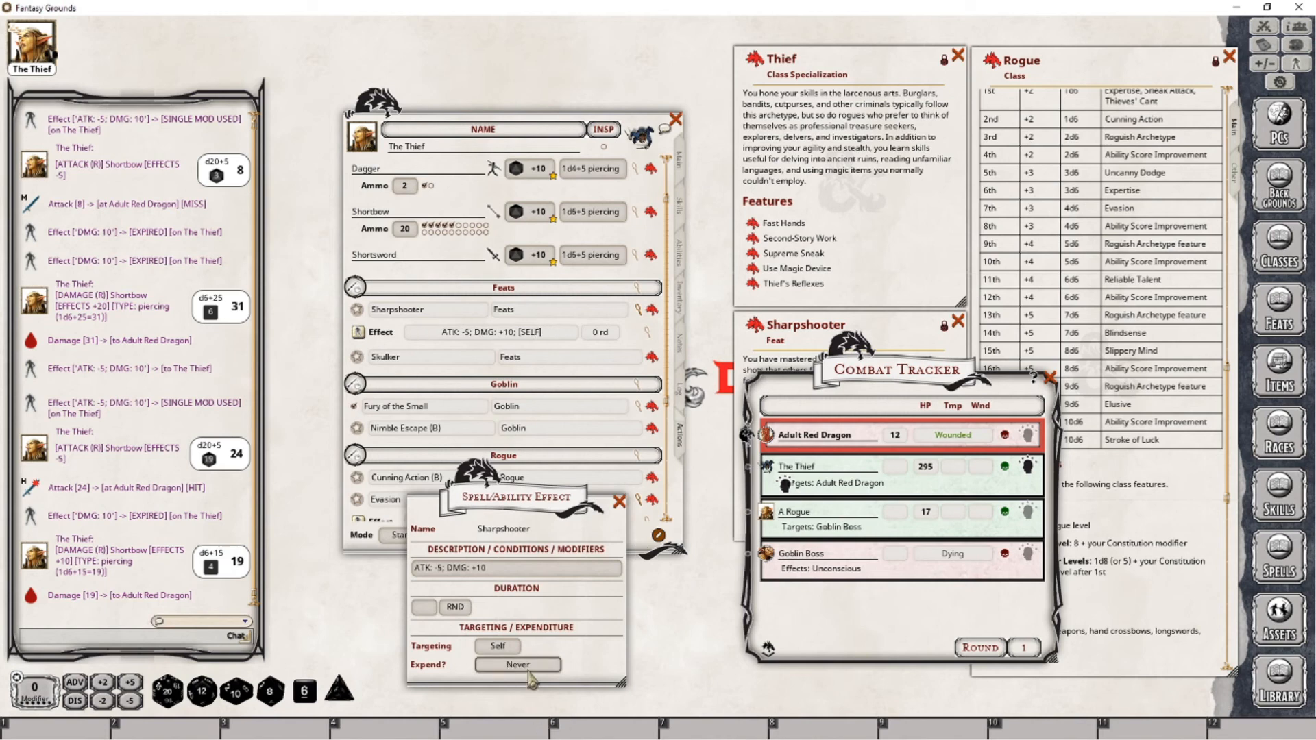
left_click(425, 607)
type("1")
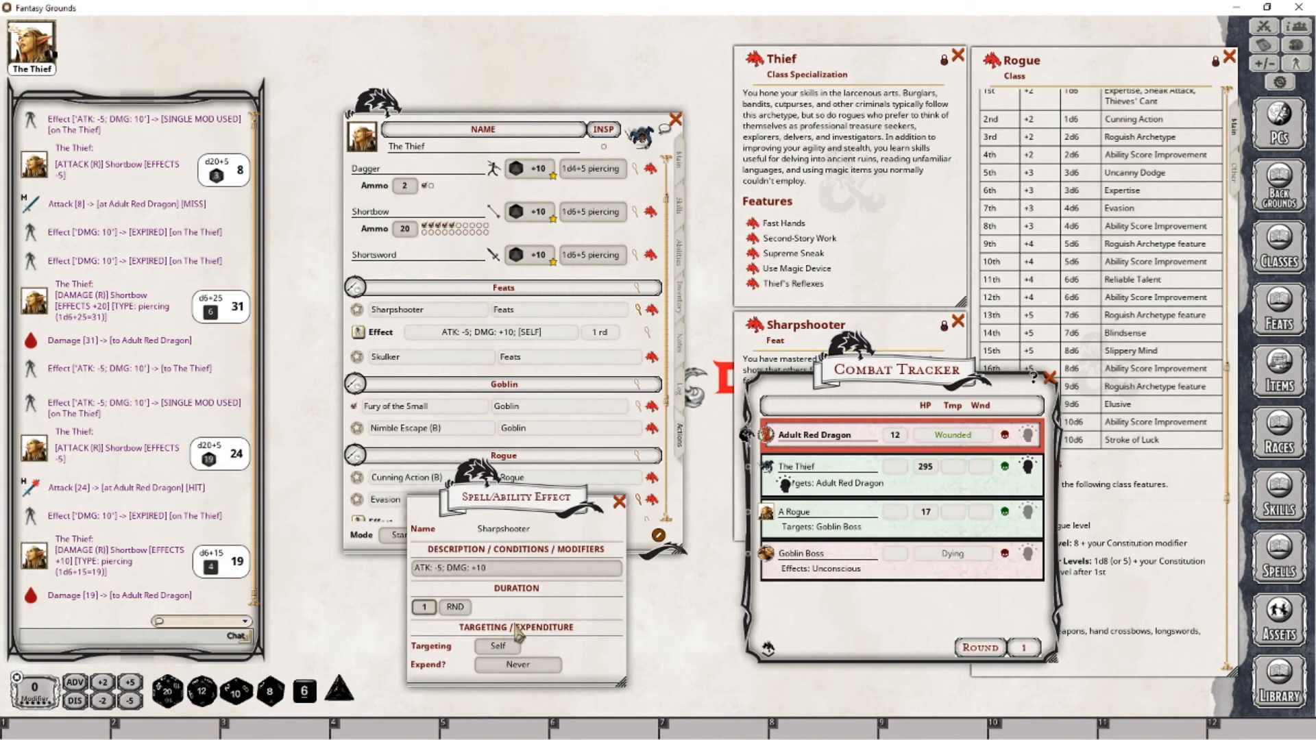
left_click(619, 501)
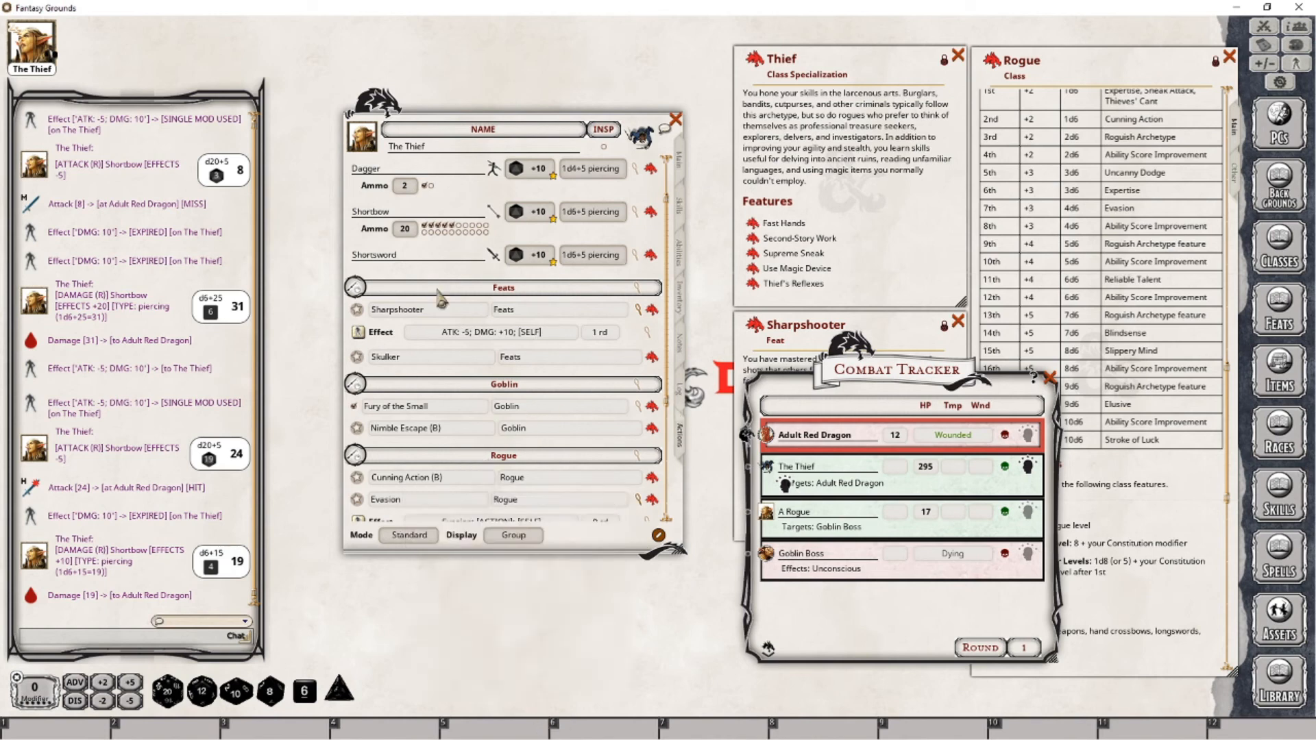
Step: Test the non-expending, 1-round Sharpshooter effect on The Thief with a Shortbow attack and damage roll
left_click_drag(359, 334, 860, 481)
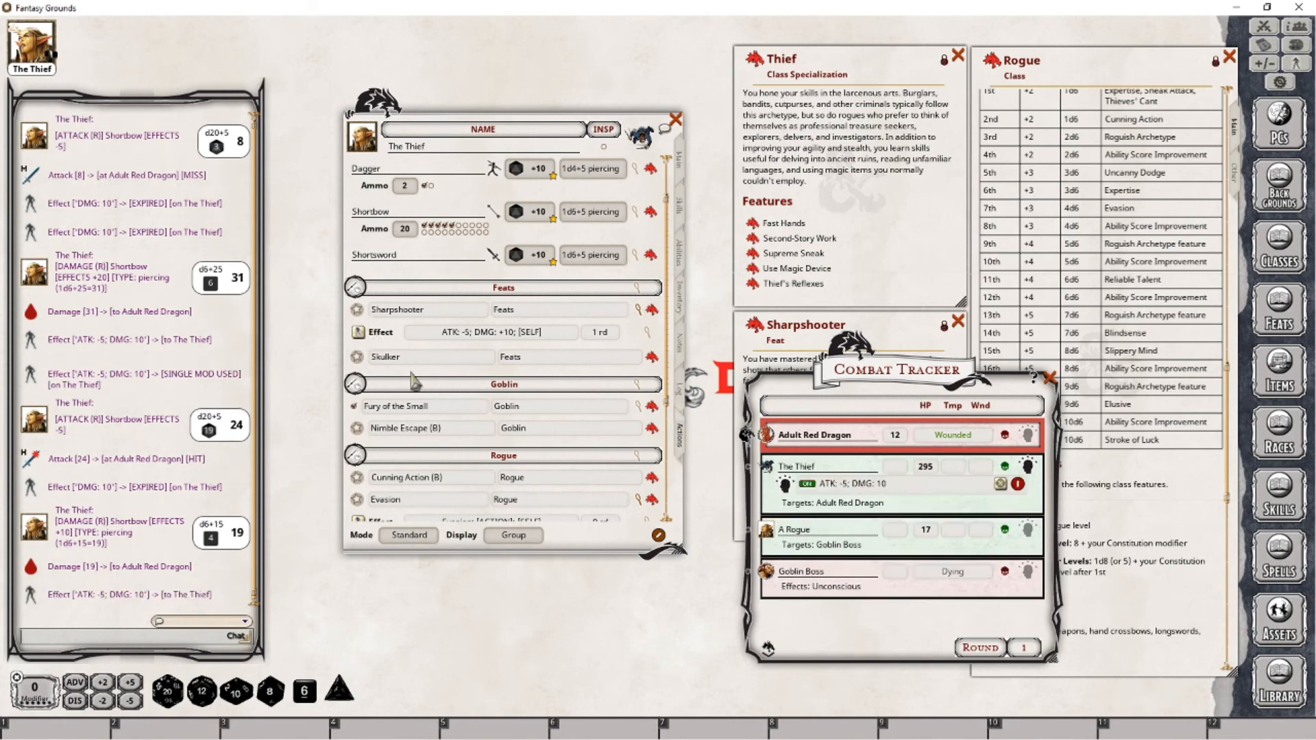
double_click(538, 212)
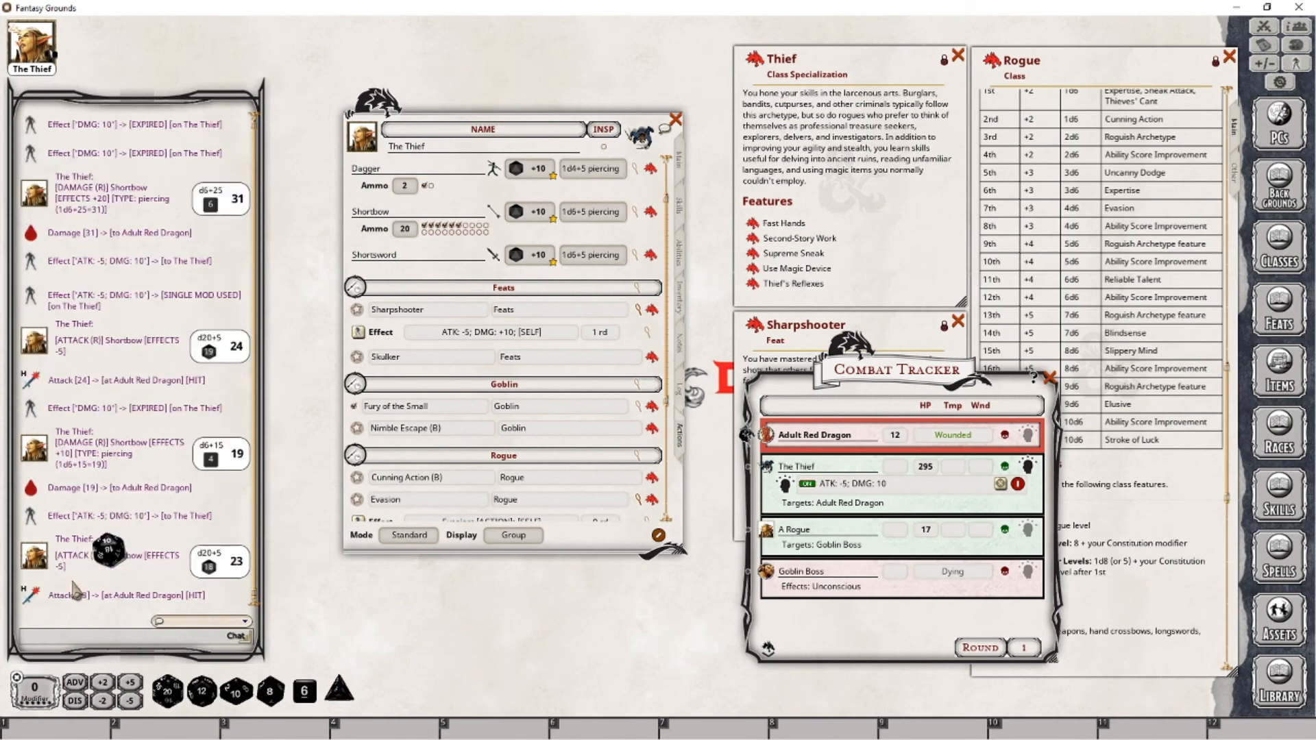
double_click(590, 218)
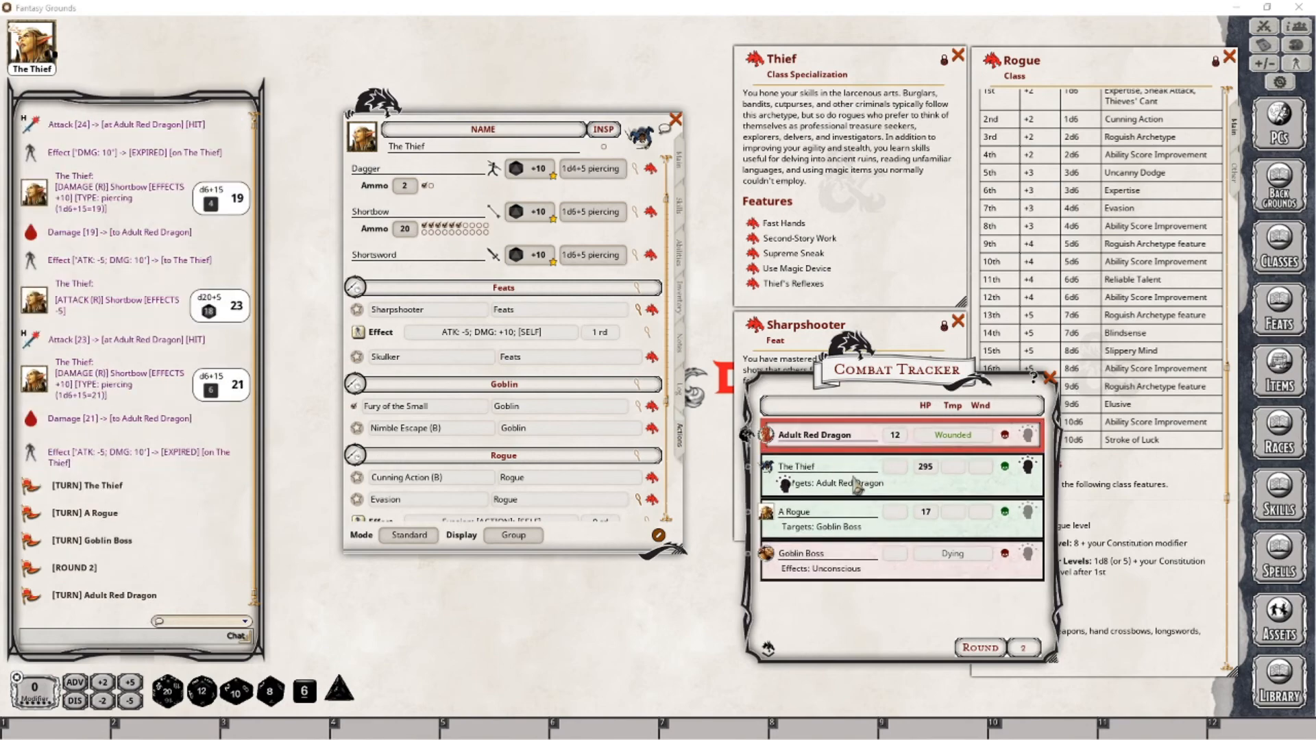
Step: Change the Sharpshooter effect's expenditure back to Once per modifier and close the effect settings
left_click(647, 333)
left_click(519, 664)
left_click(519, 664)
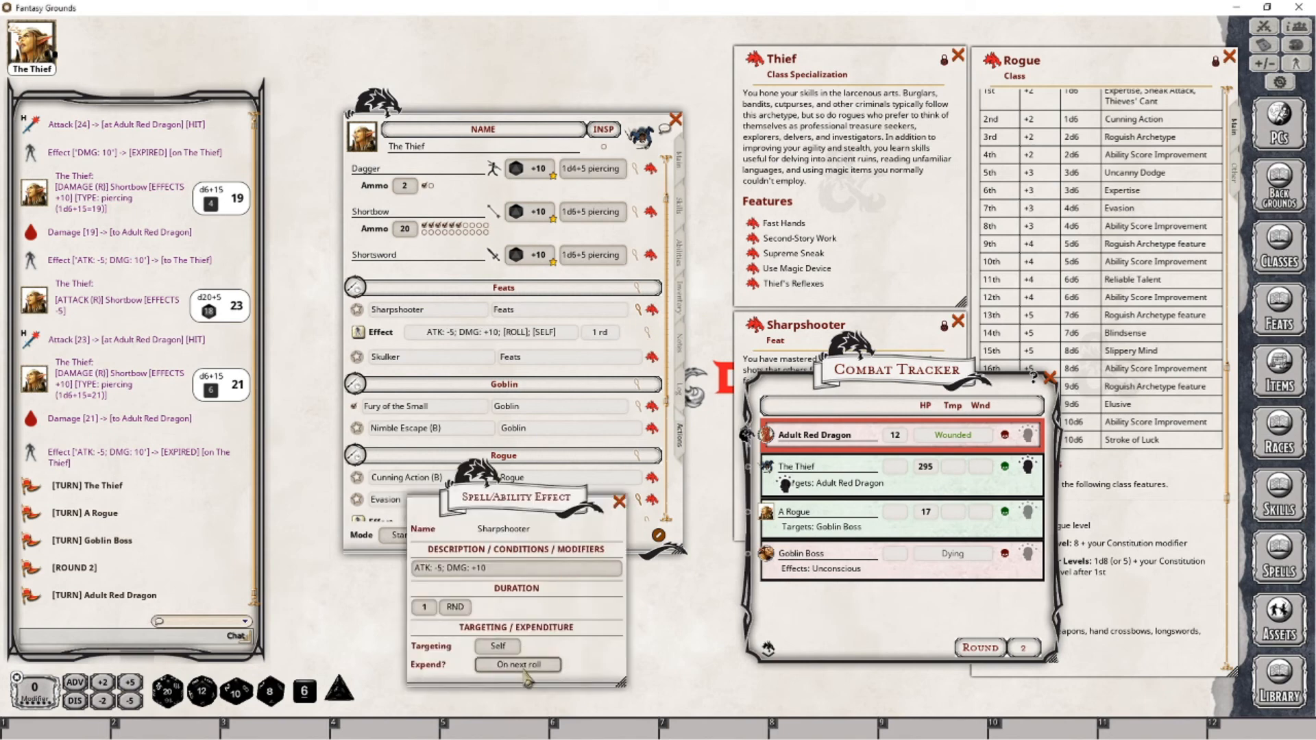
left_click(525, 673)
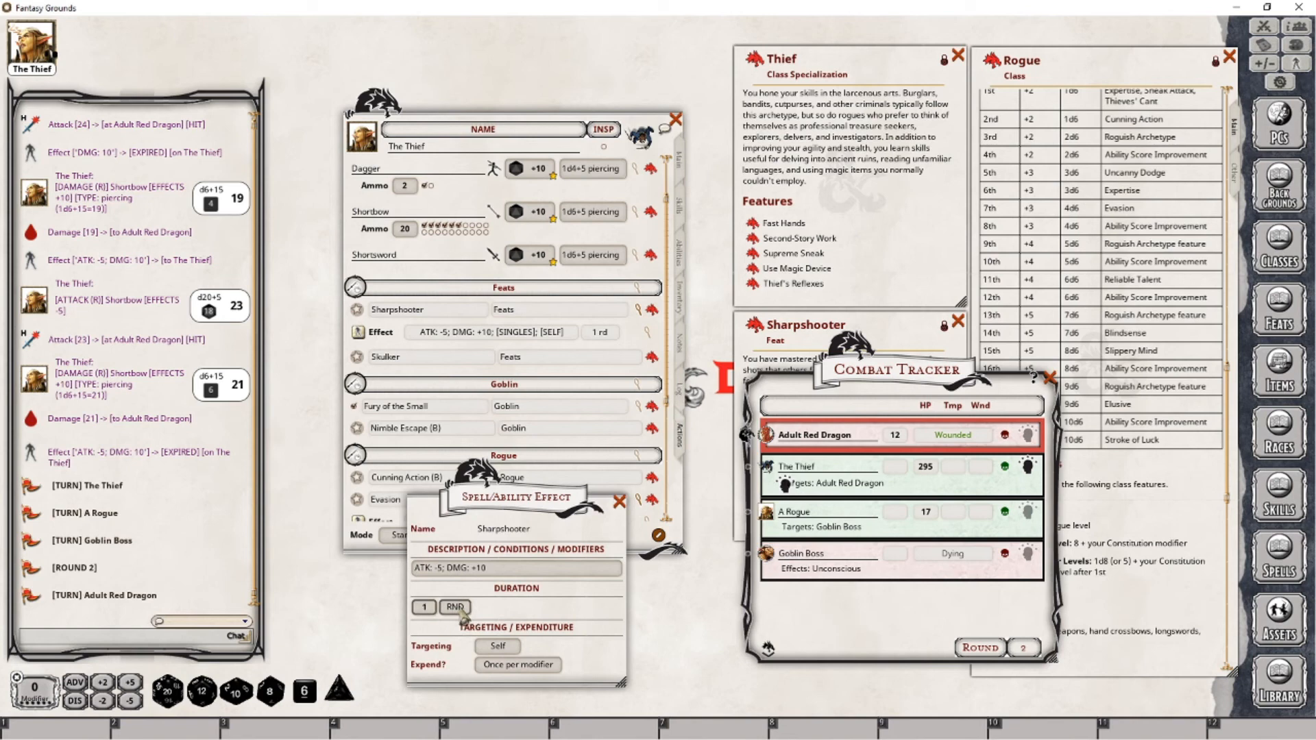
left_click(620, 510)
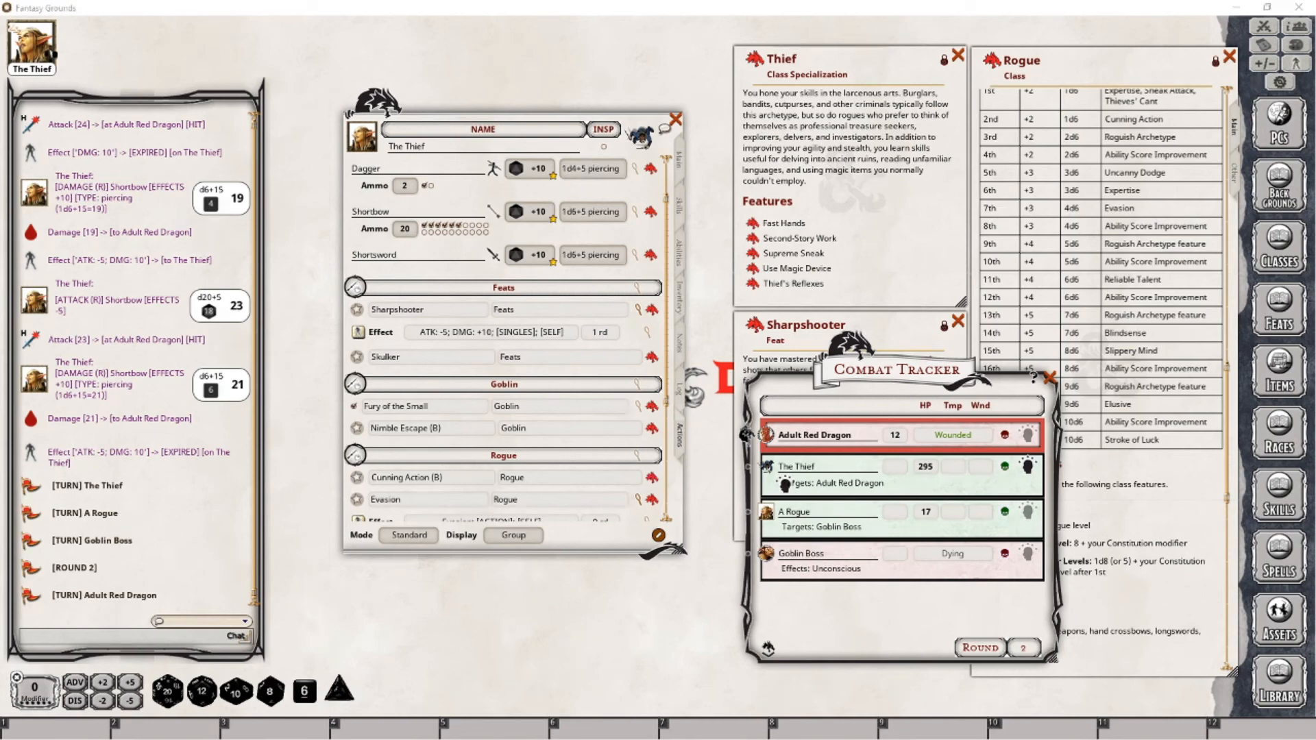
Step: Close the combat tracker and return to The Thief's main character details
left_click(1048, 378)
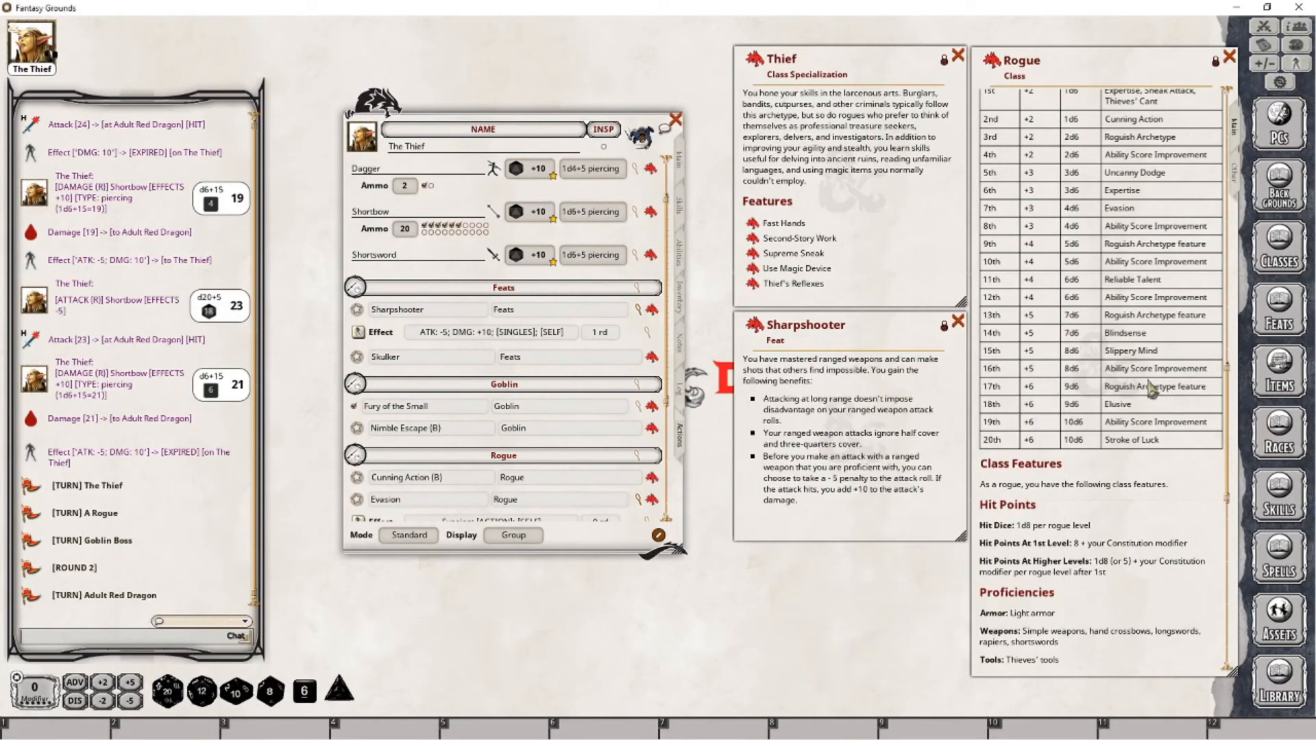
left_click(682, 164)
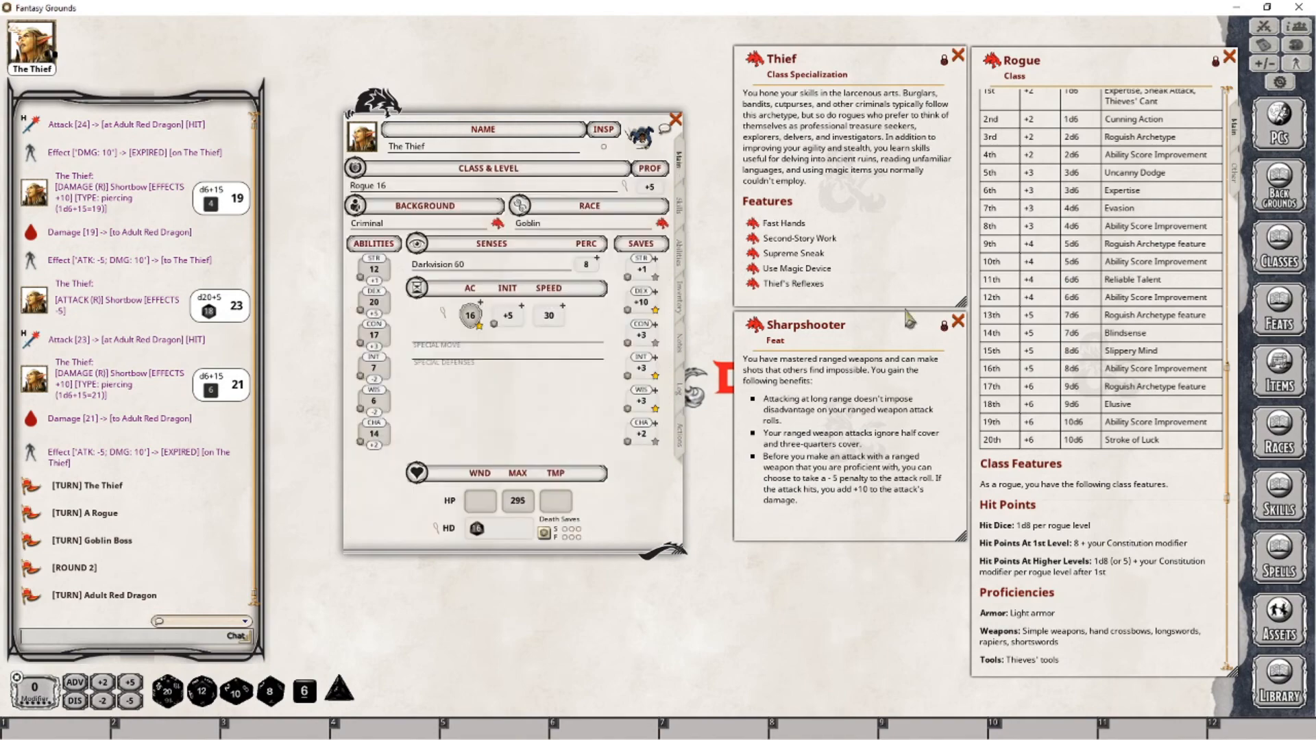
Step: Close the Sharpshooter description, advance The Thief to Rogue level 17, and open the Thief's Reflexes feature beside the sheet
left_click(958, 321)
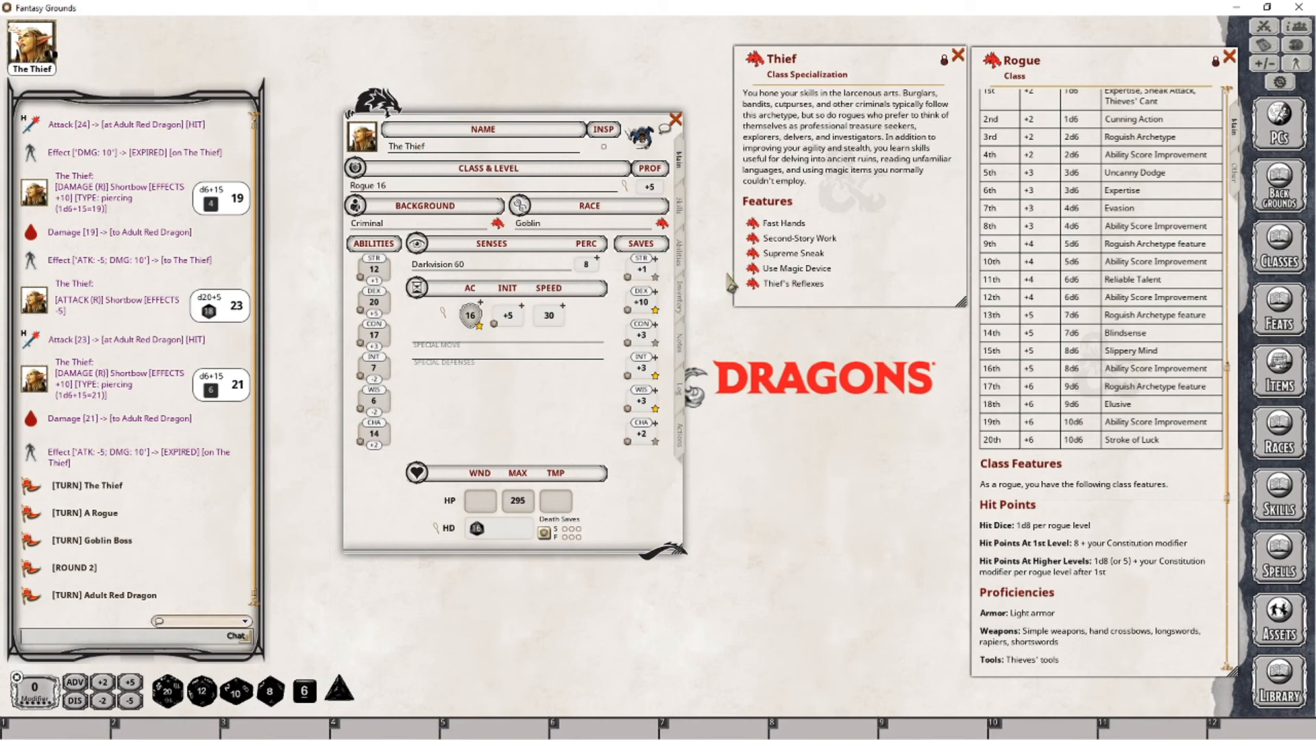
left_click_drag(998, 65, 397, 188)
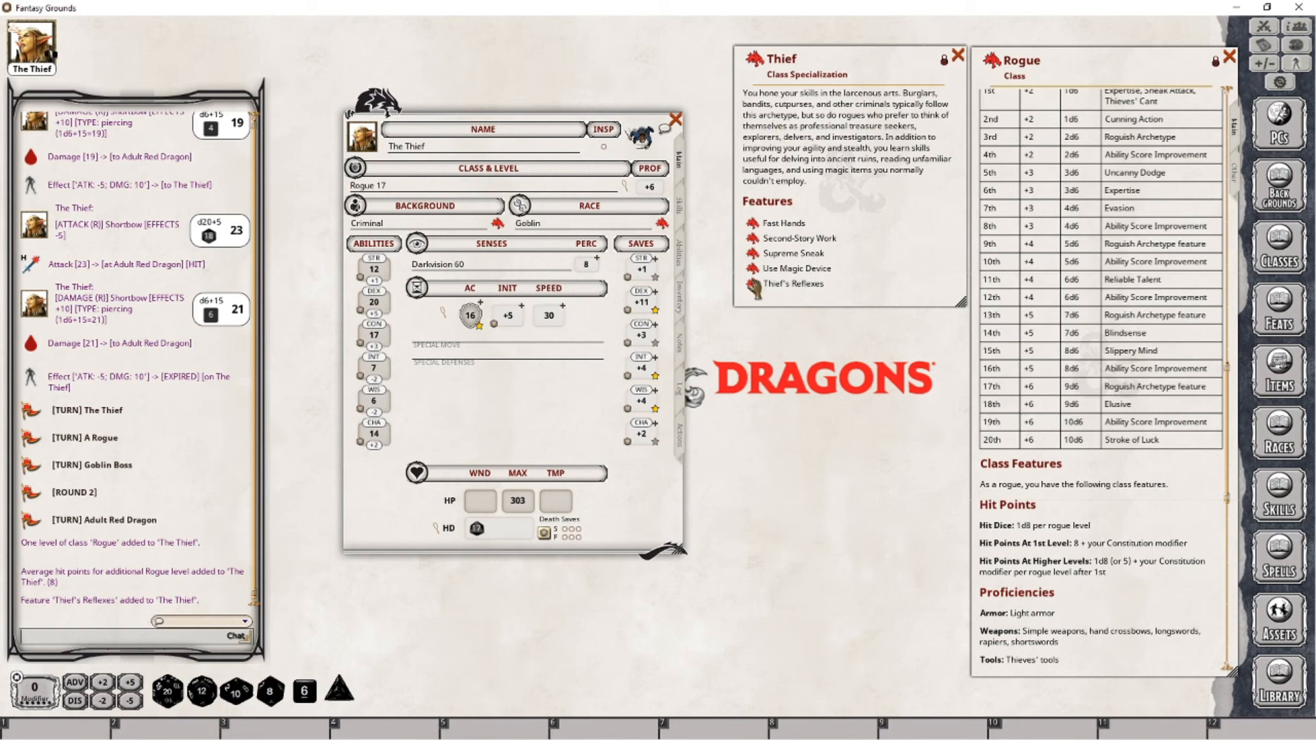
left_click(754, 288)
left_click_drag(687, 327, 873, 325)
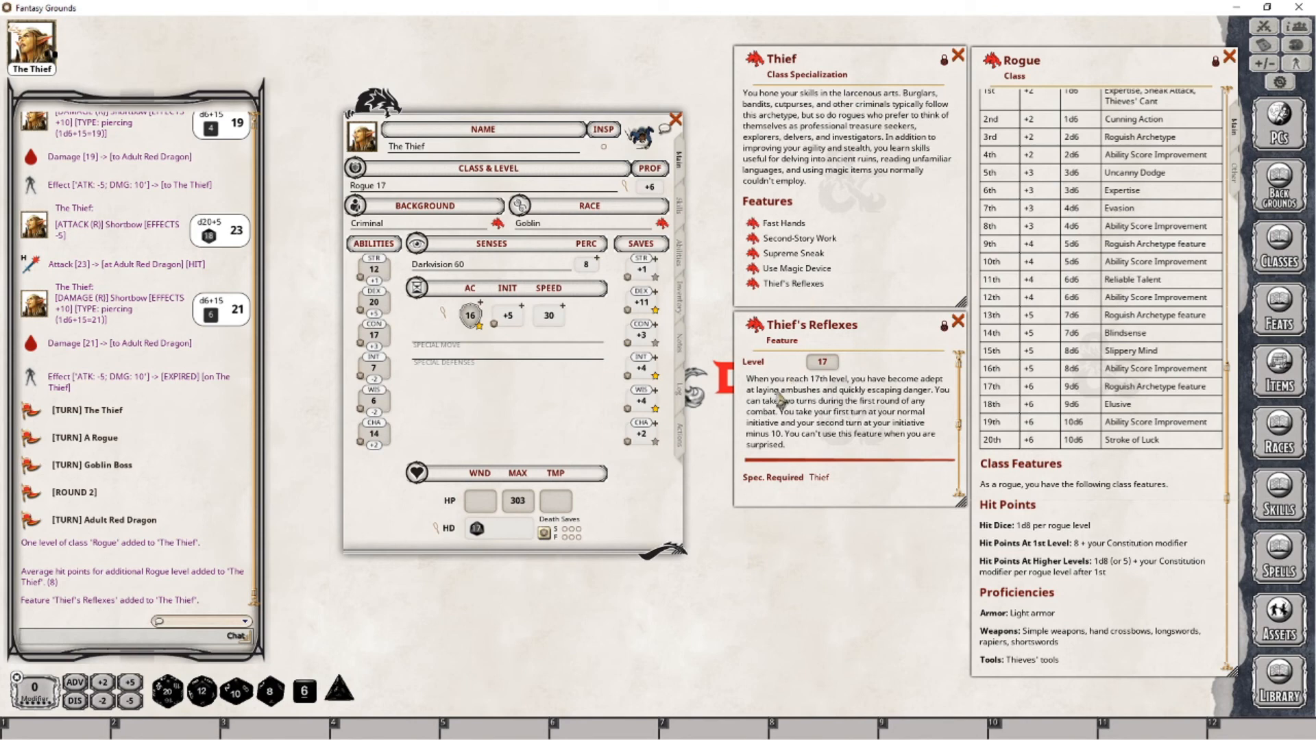
Step: Add Thief's Reflexes to The Thief's actions under the group Thief and post it to the chat
left_click(680, 436)
left_click_drag(756, 327, 516, 391)
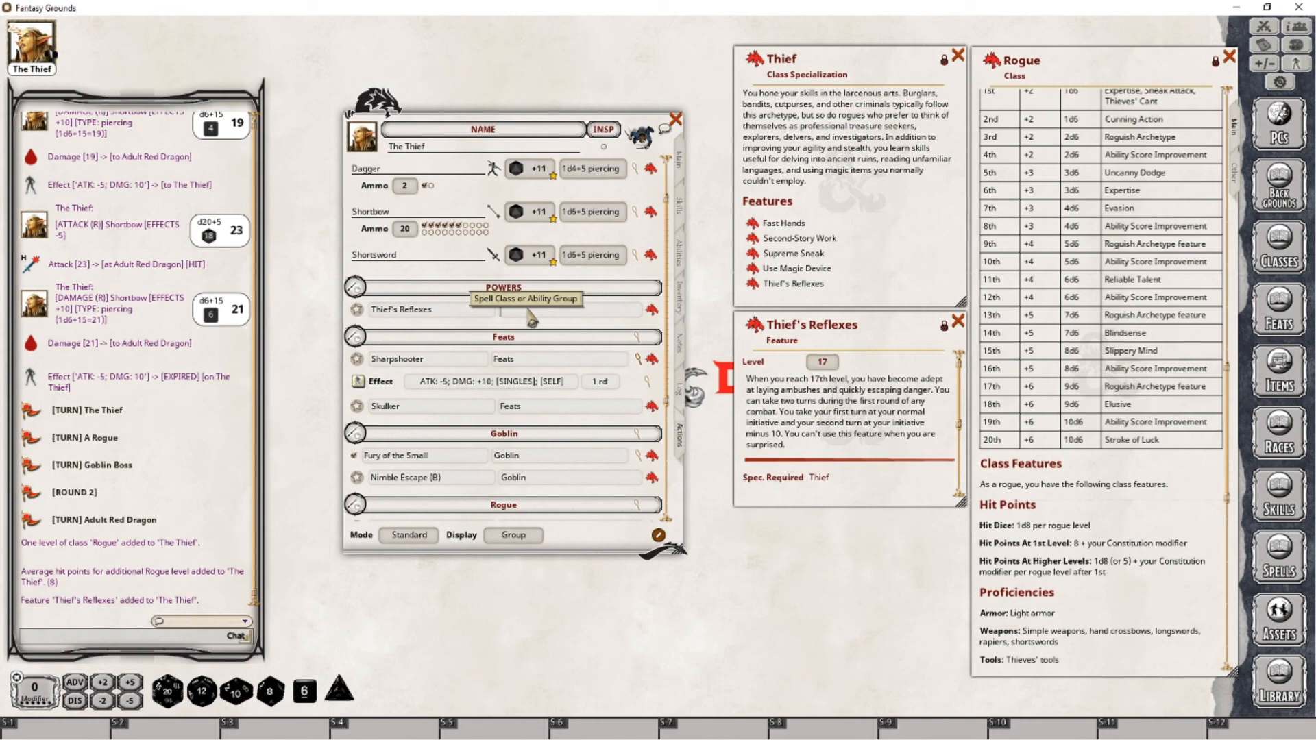
left_click(528, 310)
type("Thief")
key("Return")
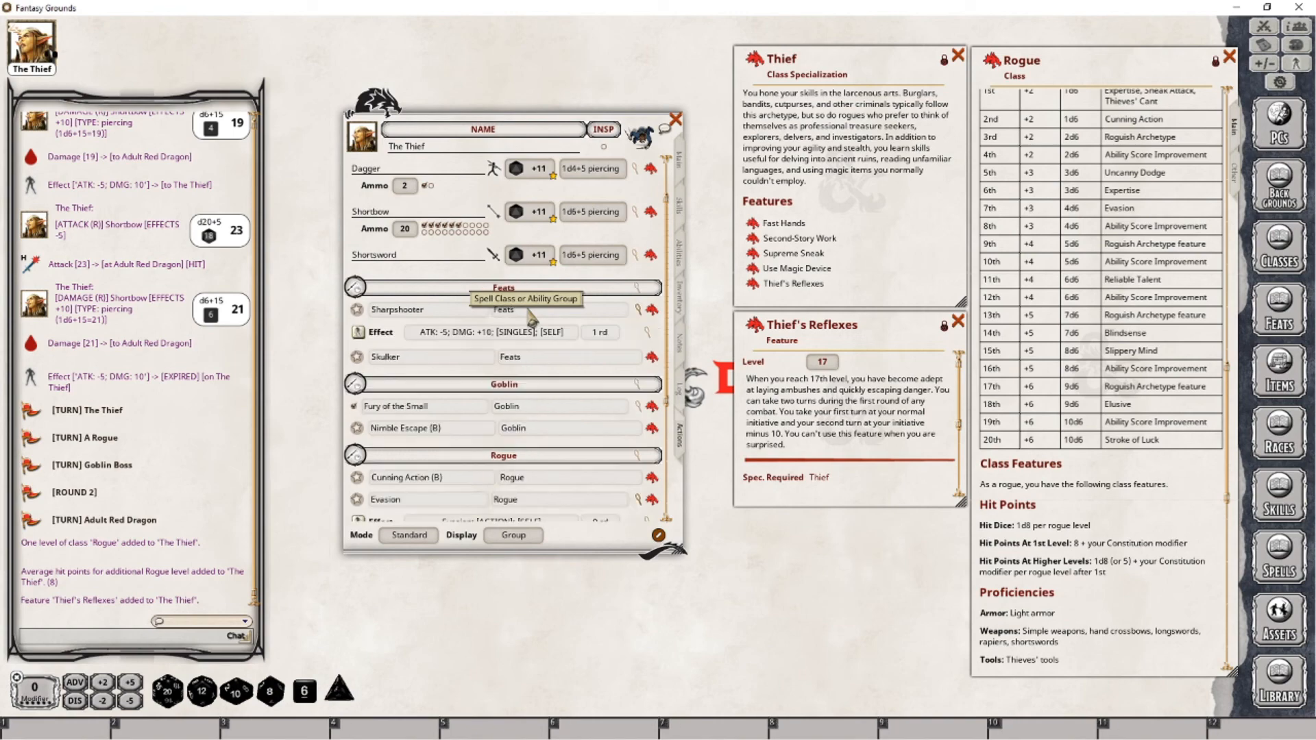
scroll(610, 353, "down", 3)
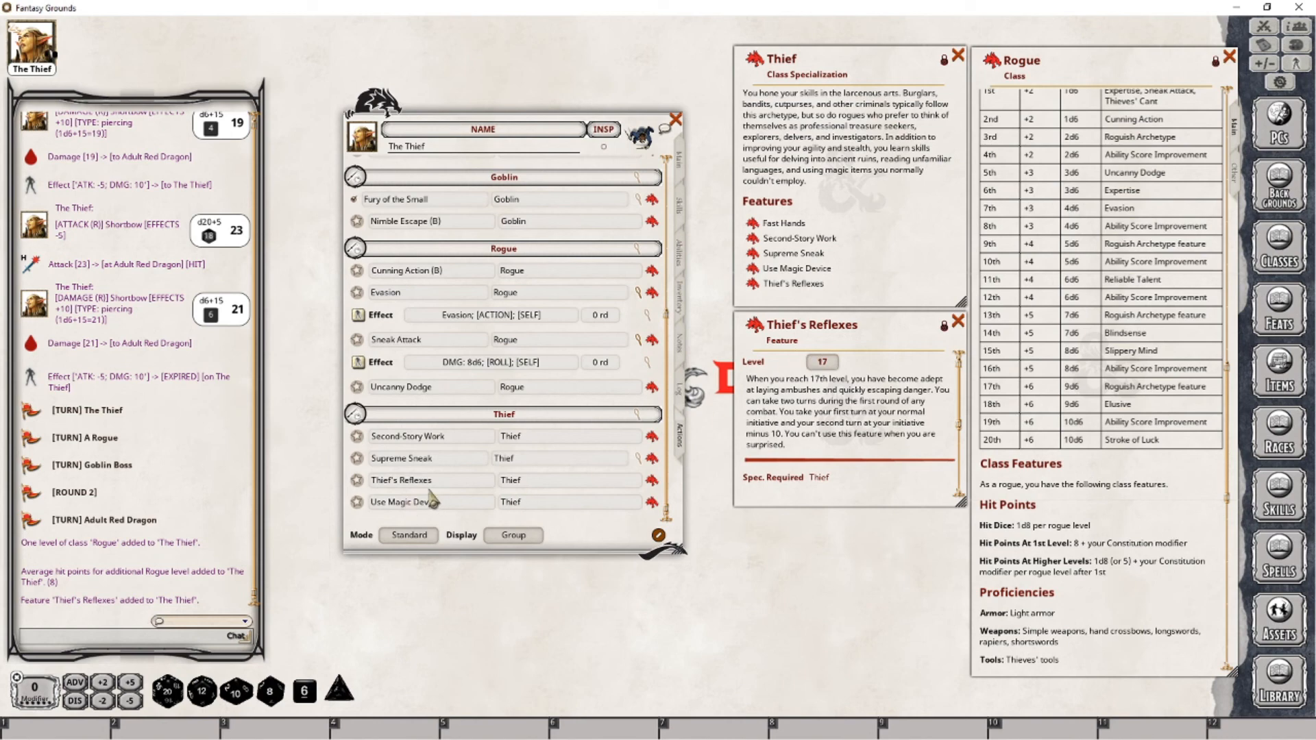
left_click_drag(364, 482, 154, 430)
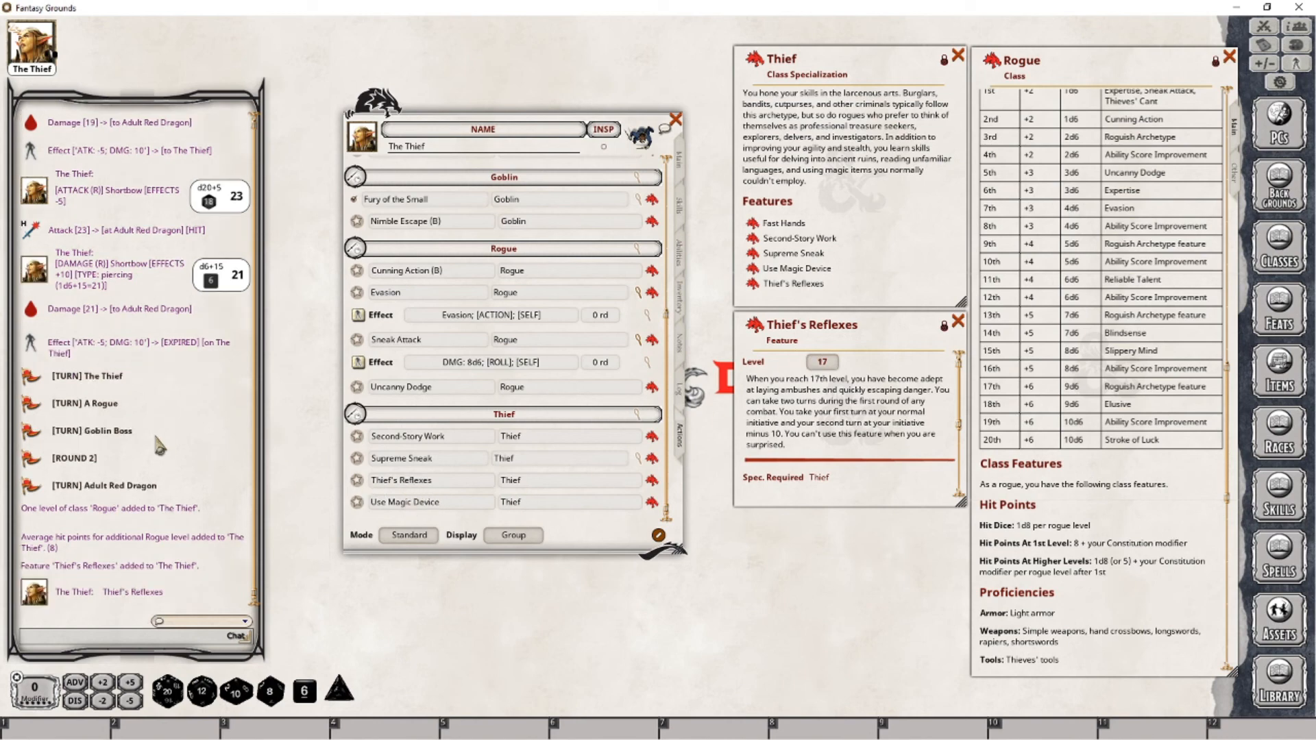
Step: Roll The Thief's initiative with the combat tracker open, set its tracker initiative to 4, and close the tracker
left_click(1265, 26)
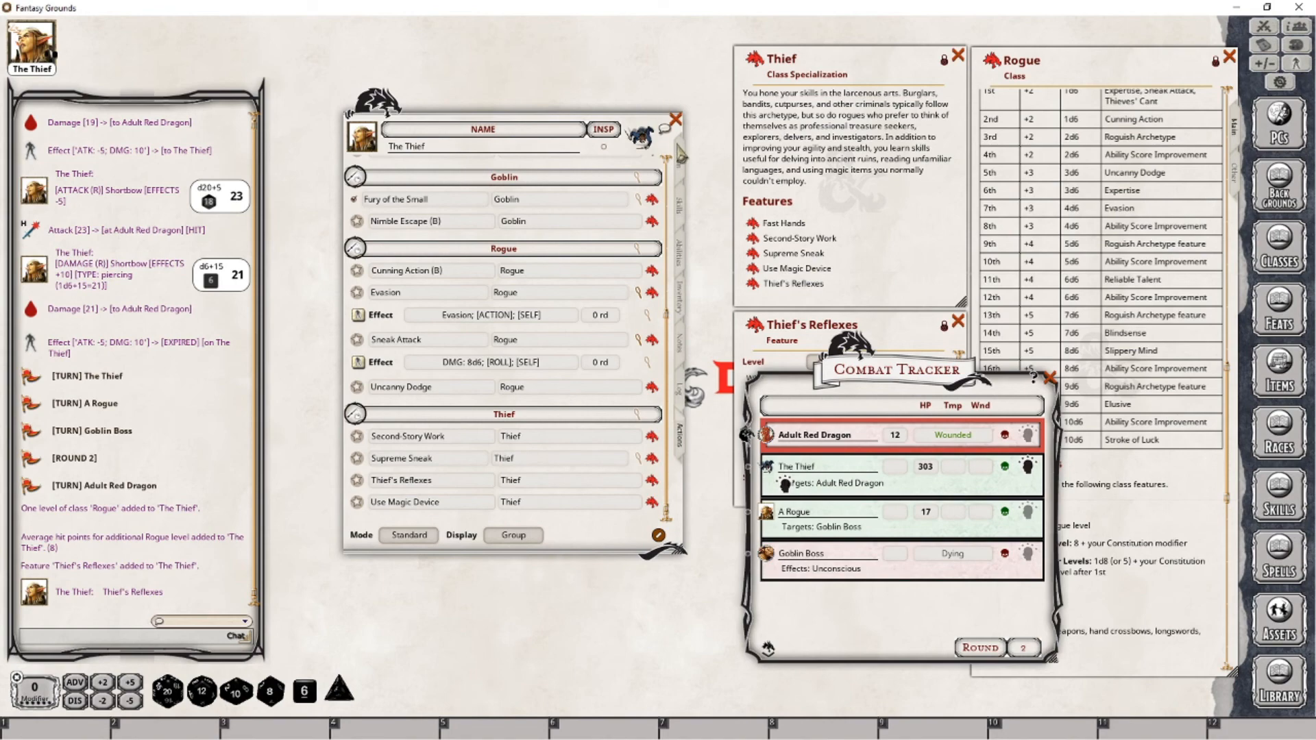
left_click(679, 159)
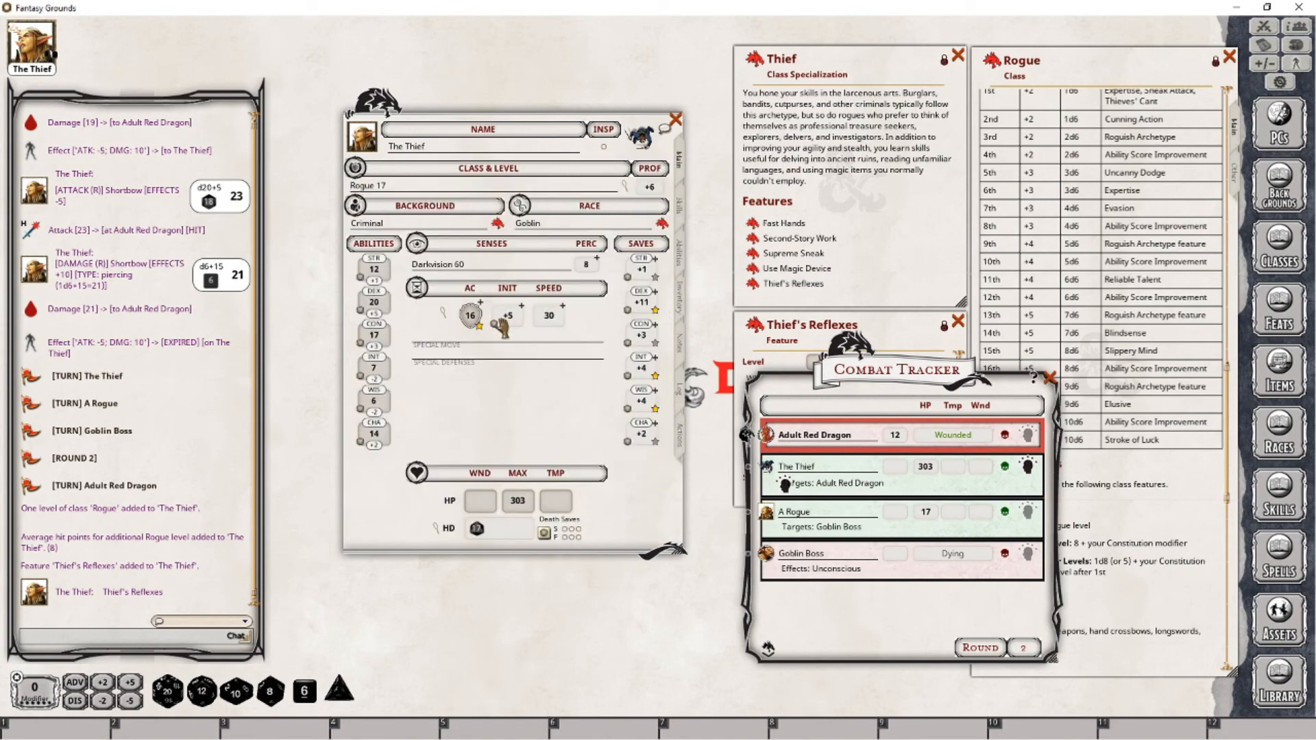
double_click(498, 328)
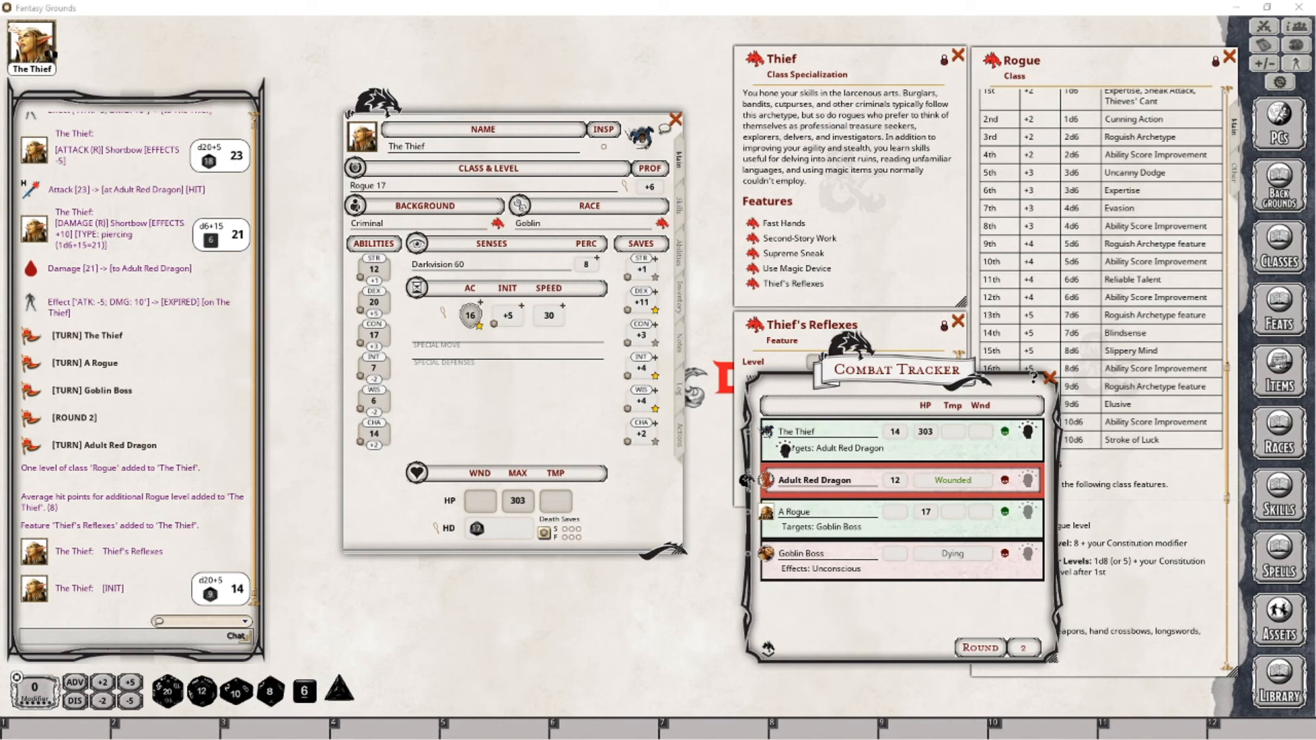
type("4")
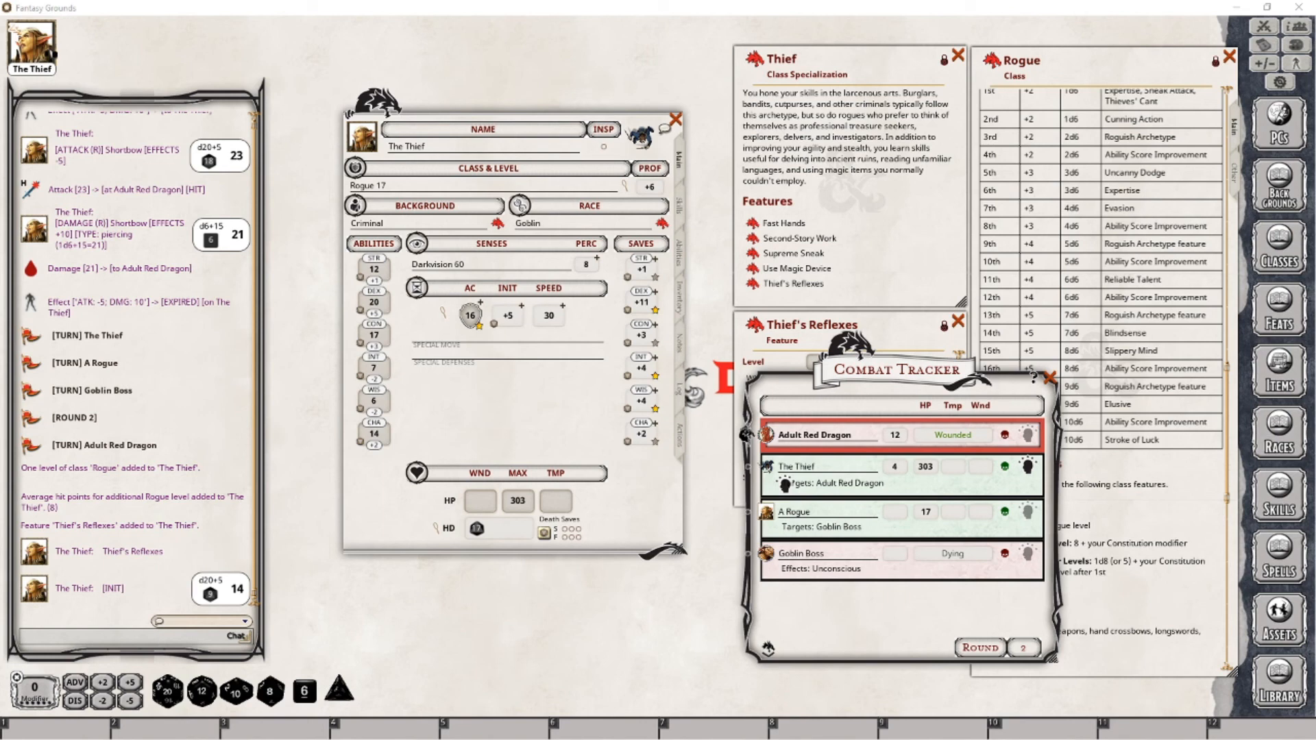
left_click_drag(798, 417, 795, 405)
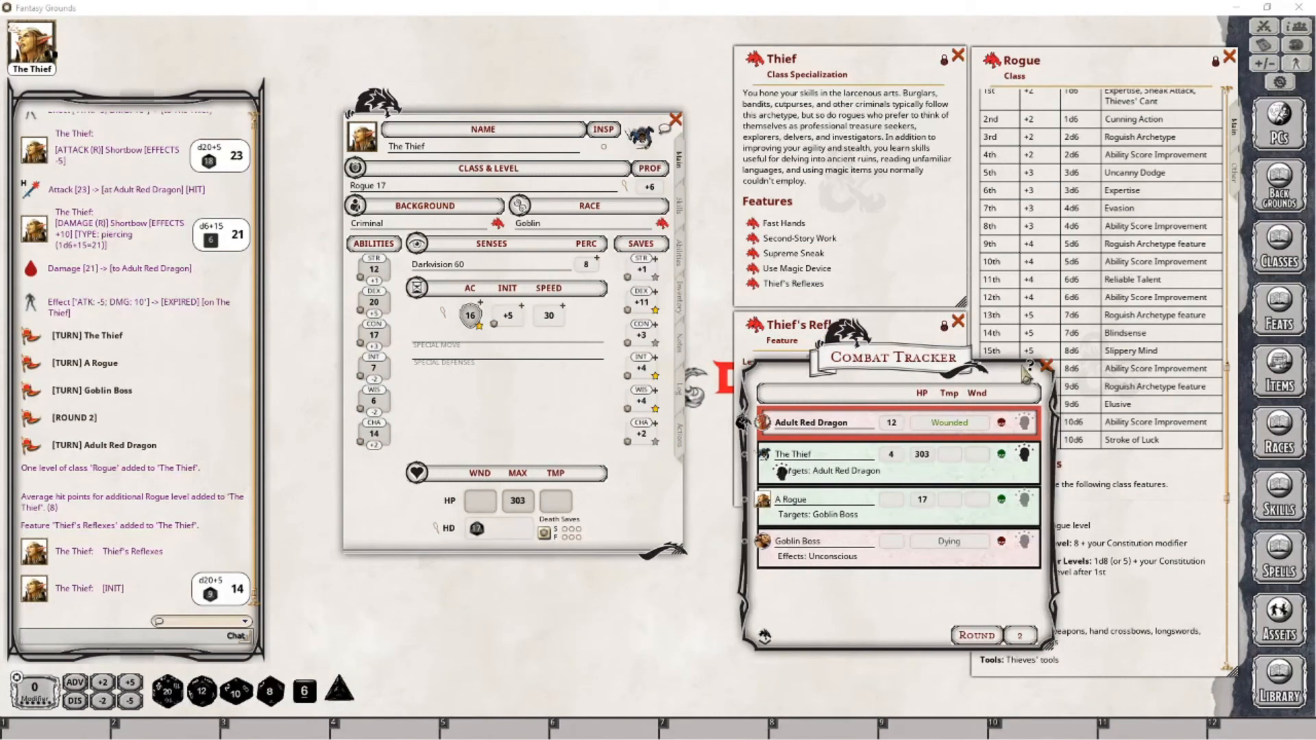
left_click(1047, 365)
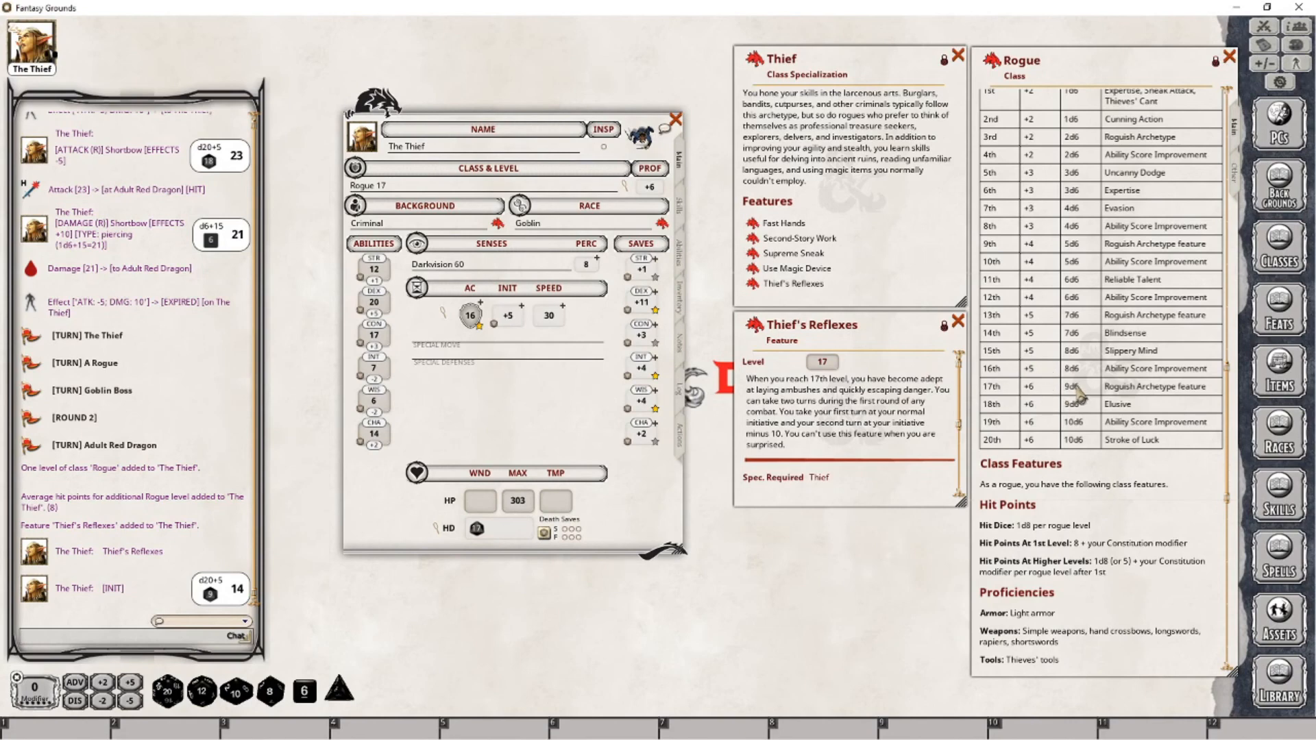
Step: Update the Sneak Attack effect's damage to DMG: 9d6 and close the effect settings
left_click(679, 437)
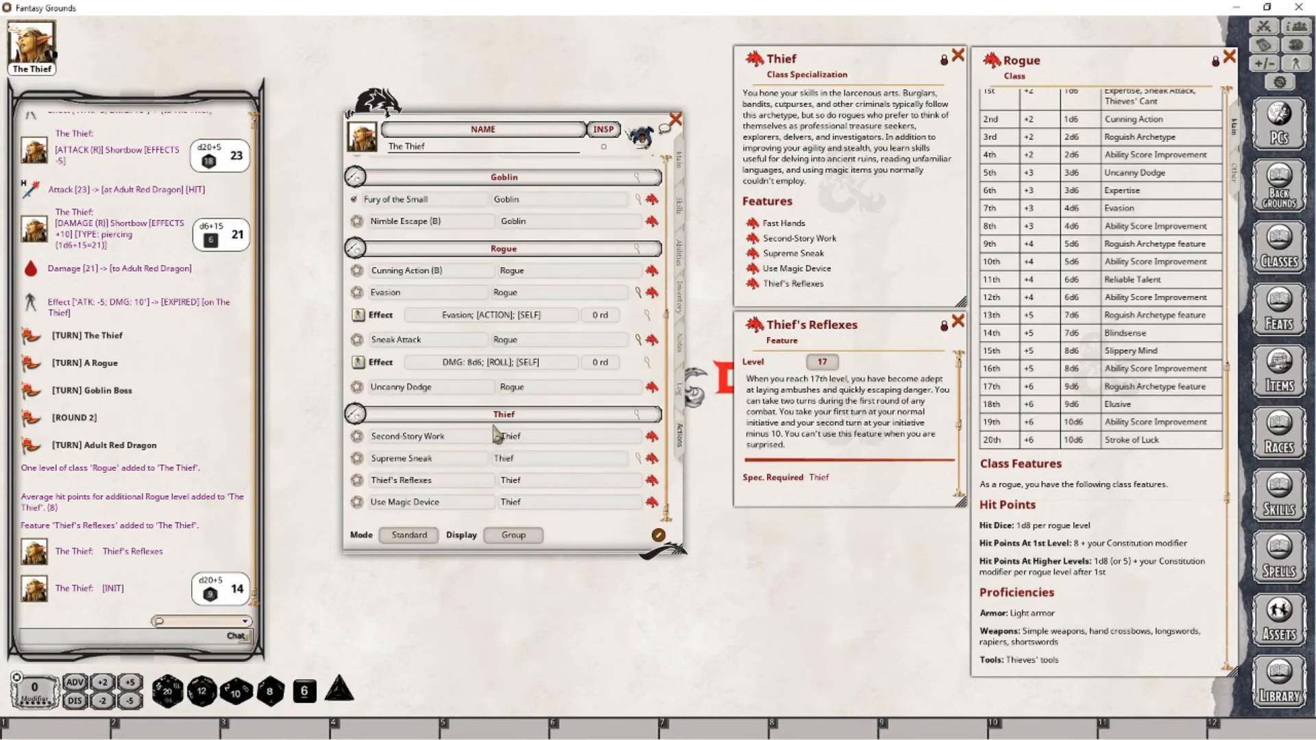
left_click(646, 364)
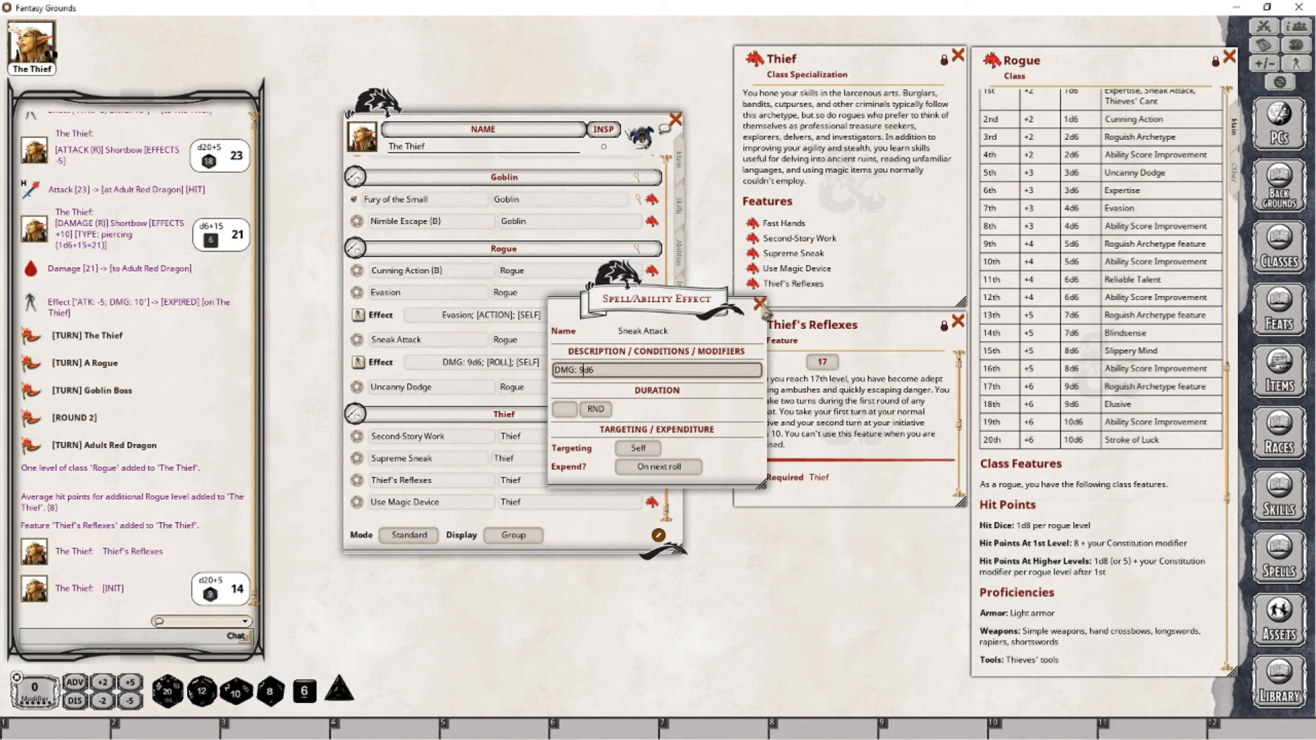
left_click(760, 303)
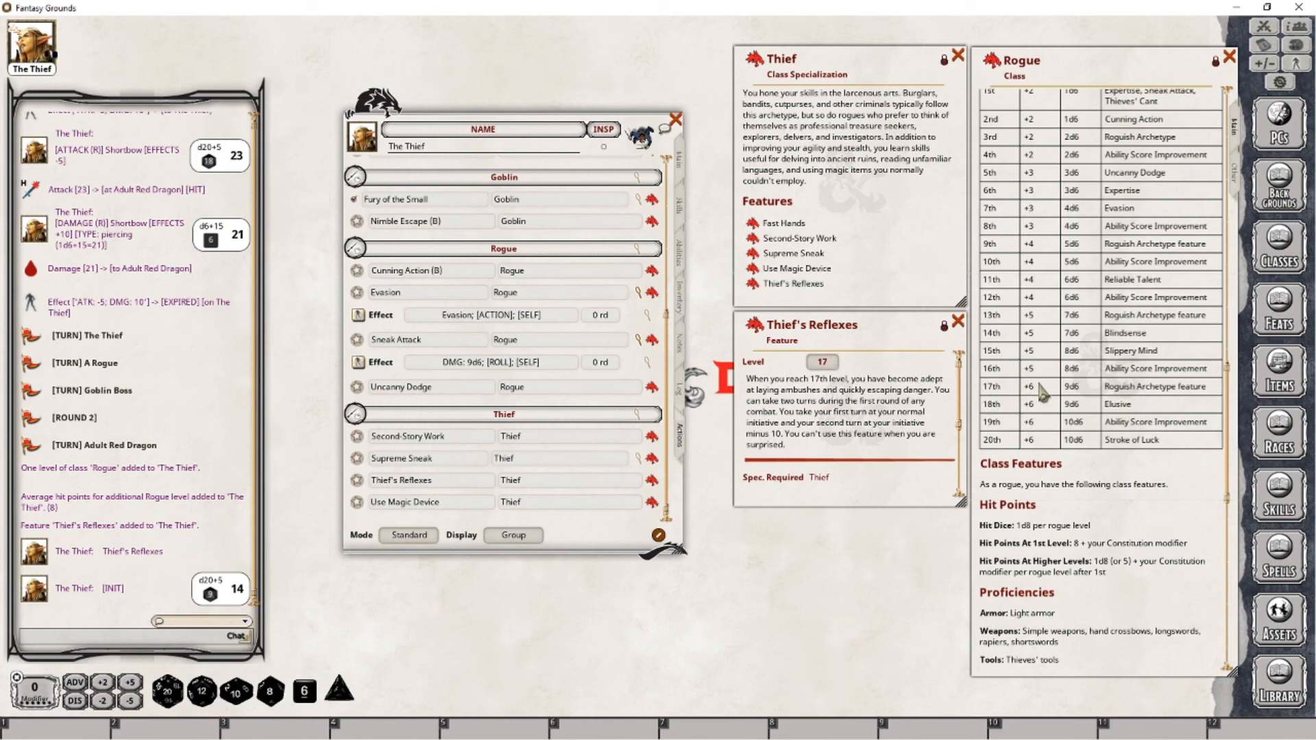
Step: Check The Thief's skill bonuses and raise the Rogue class to level 18
left_click(680, 162)
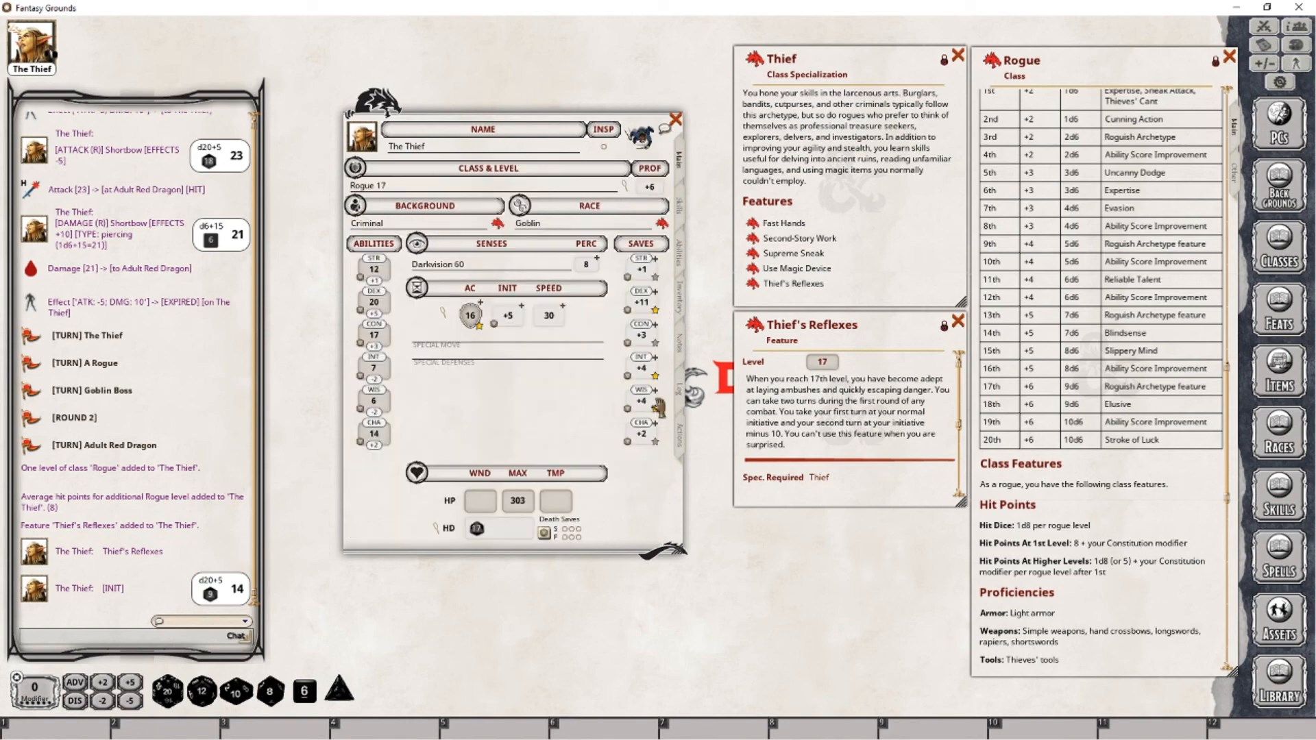
left_click(680, 216)
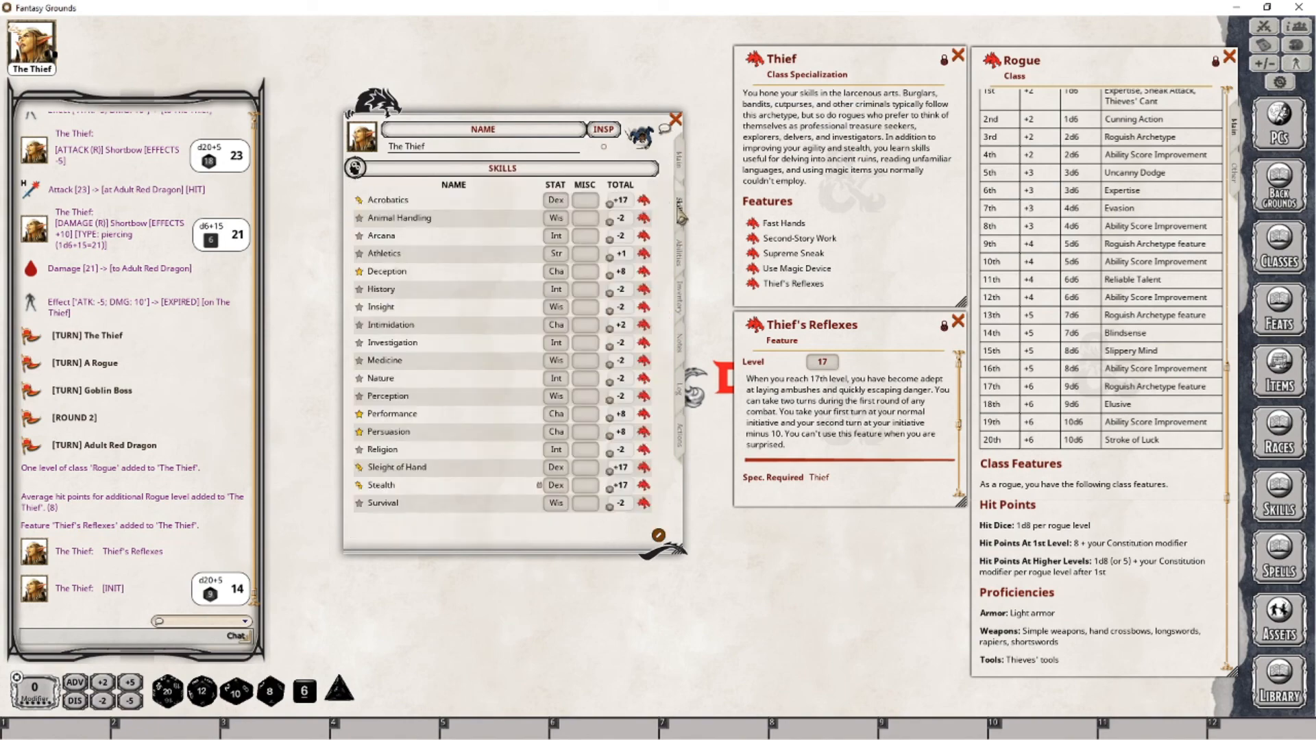
left_click(684, 161)
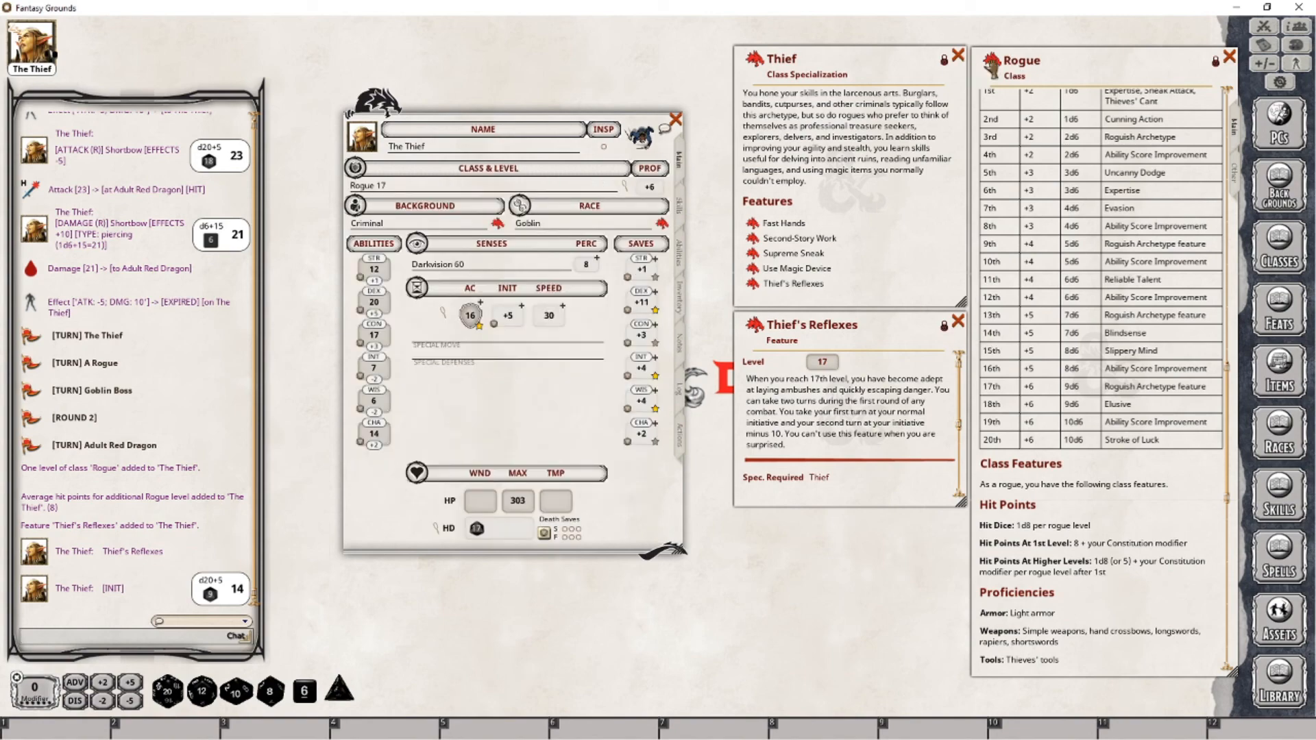
double_click(371, 188)
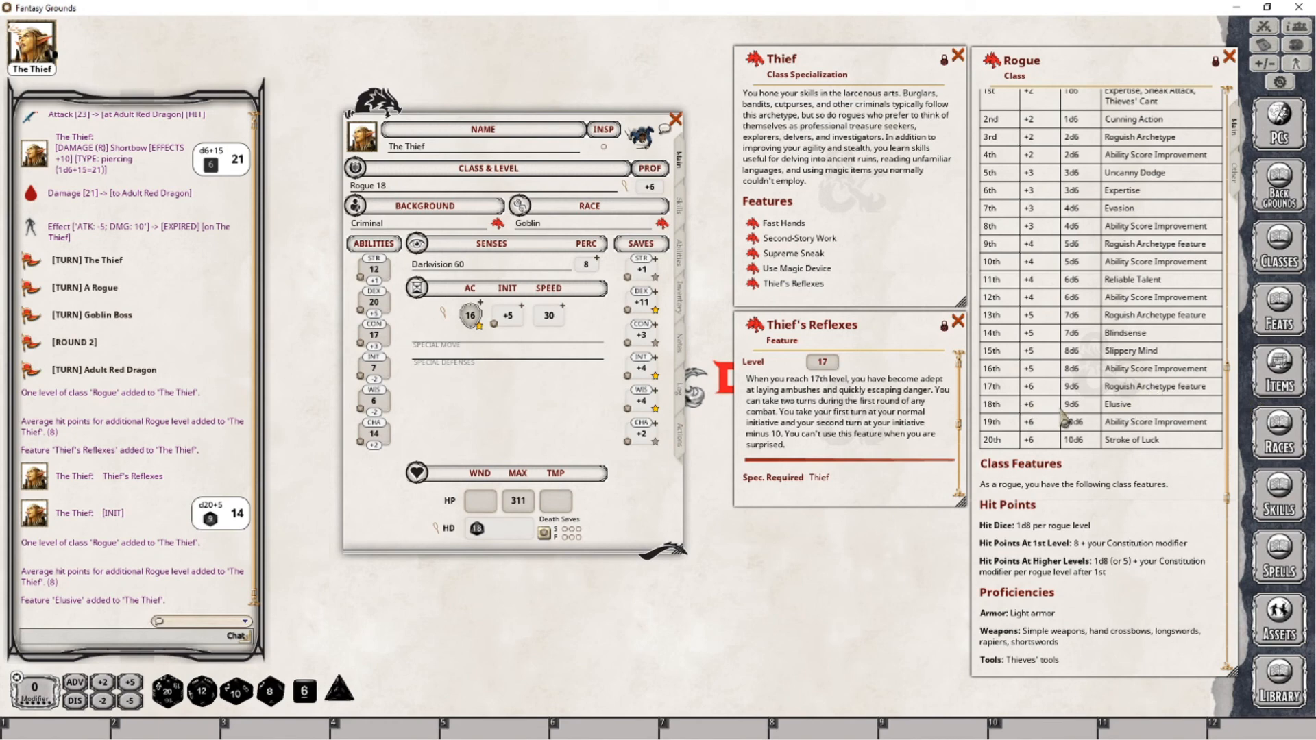
Step: Close the Thief's Reflexes description and open the Elusive feature from The Thief's abilities in its place
left_click(680, 255)
left_click(958, 322)
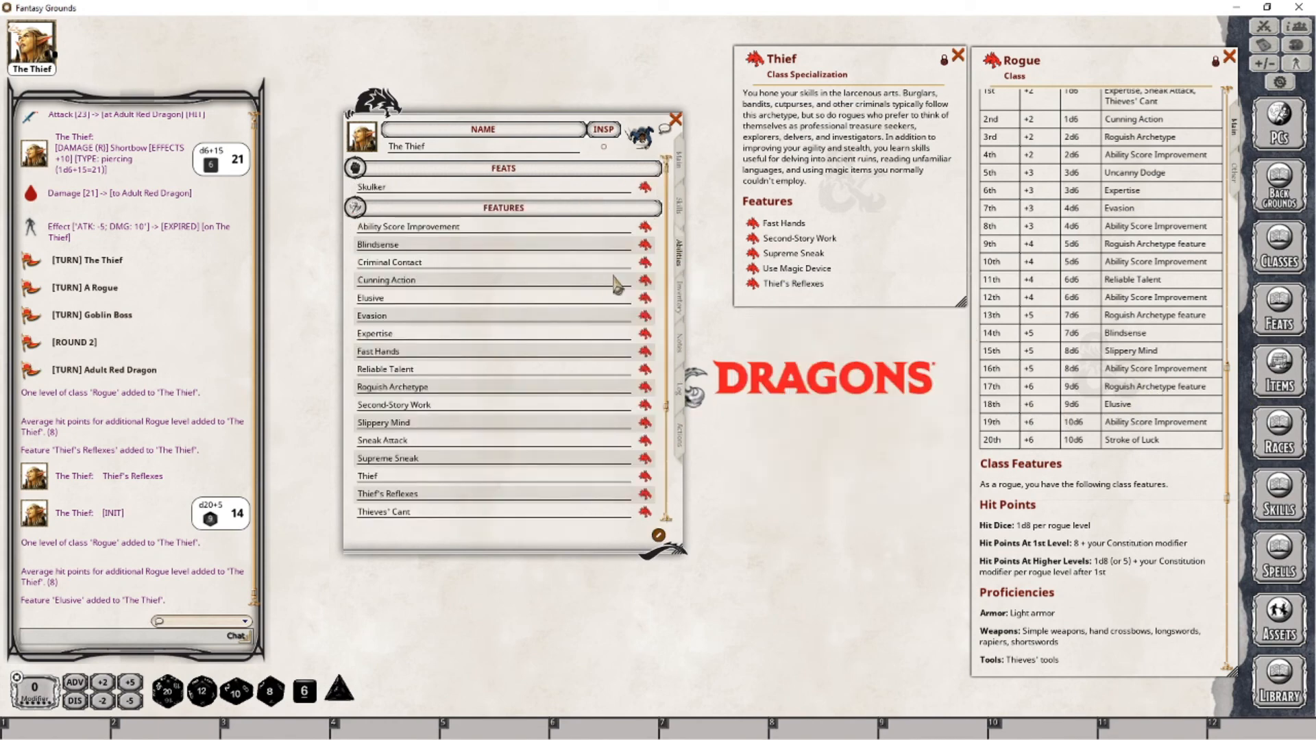
left_click(645, 299)
left_click_drag(677, 289, 870, 340)
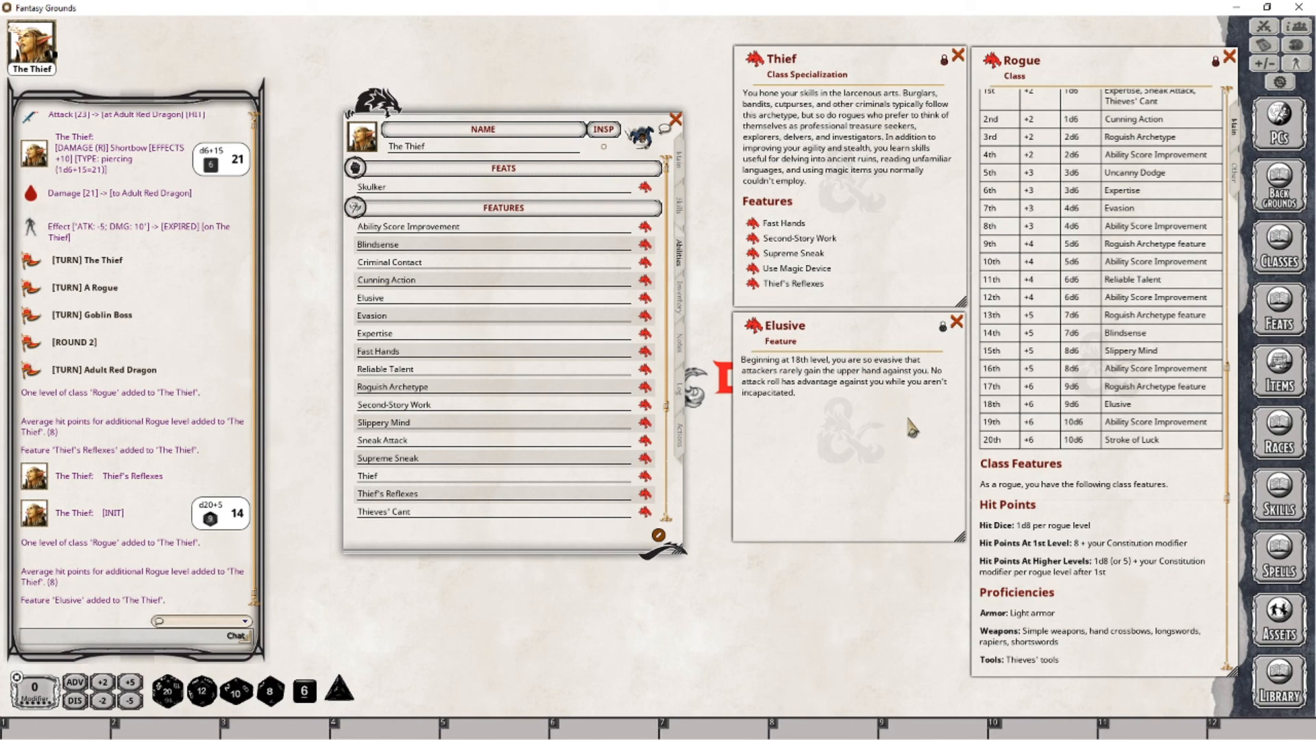
Step: Add the Elusive feature to The Thief's actions and assign it to the group Rogue
left_click(682, 433)
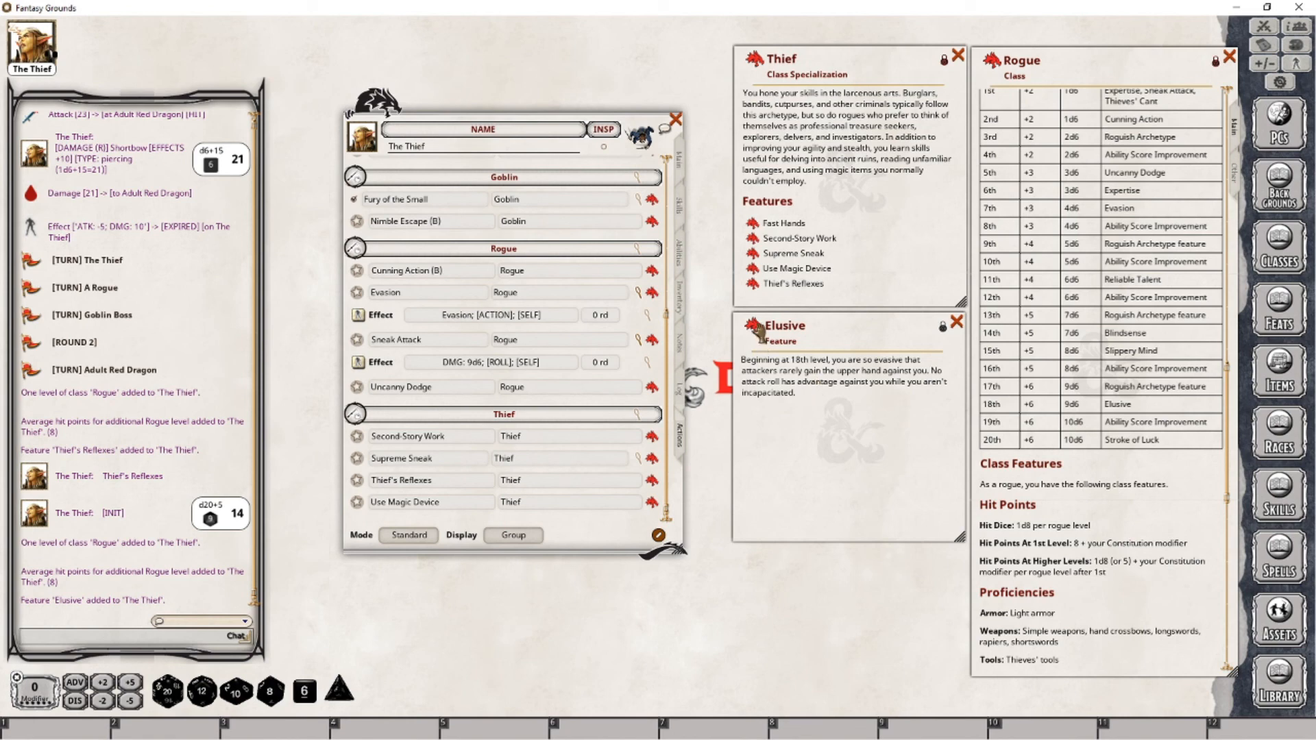
scroll(547, 297, "up", 2)
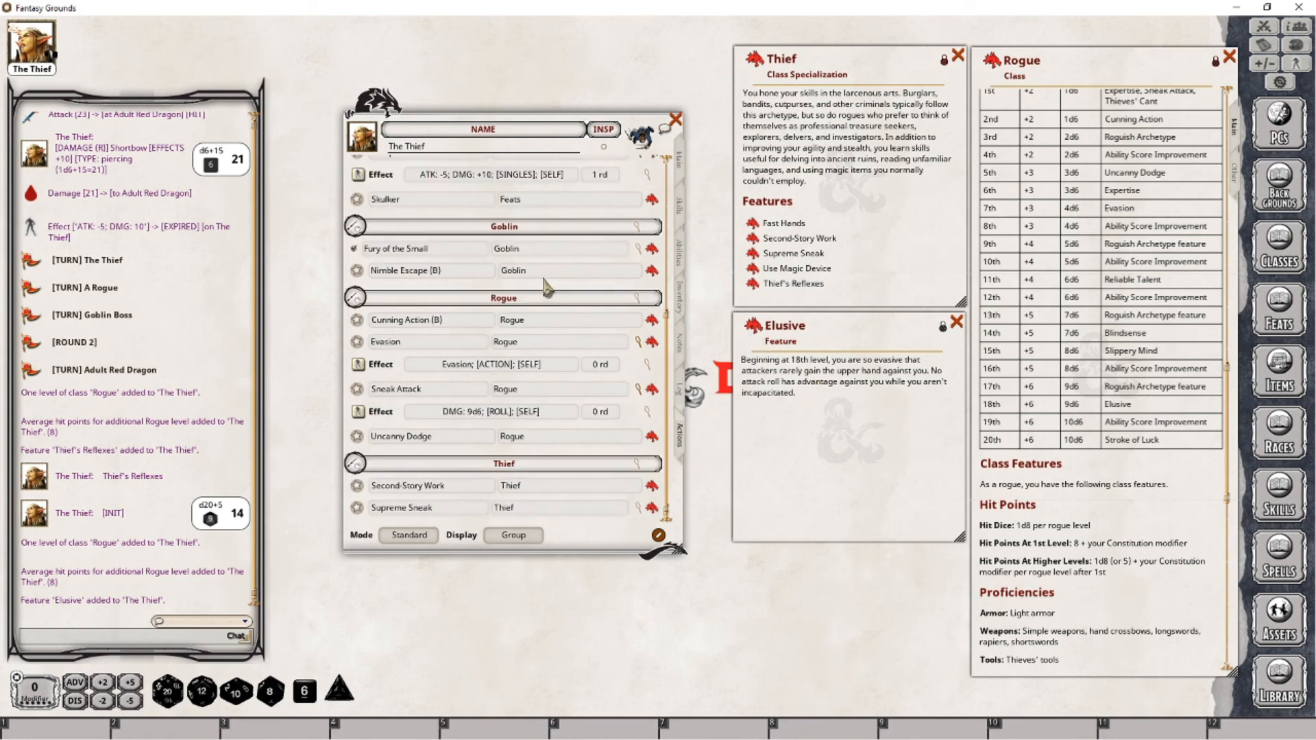
scroll(539, 195, "up", 5)
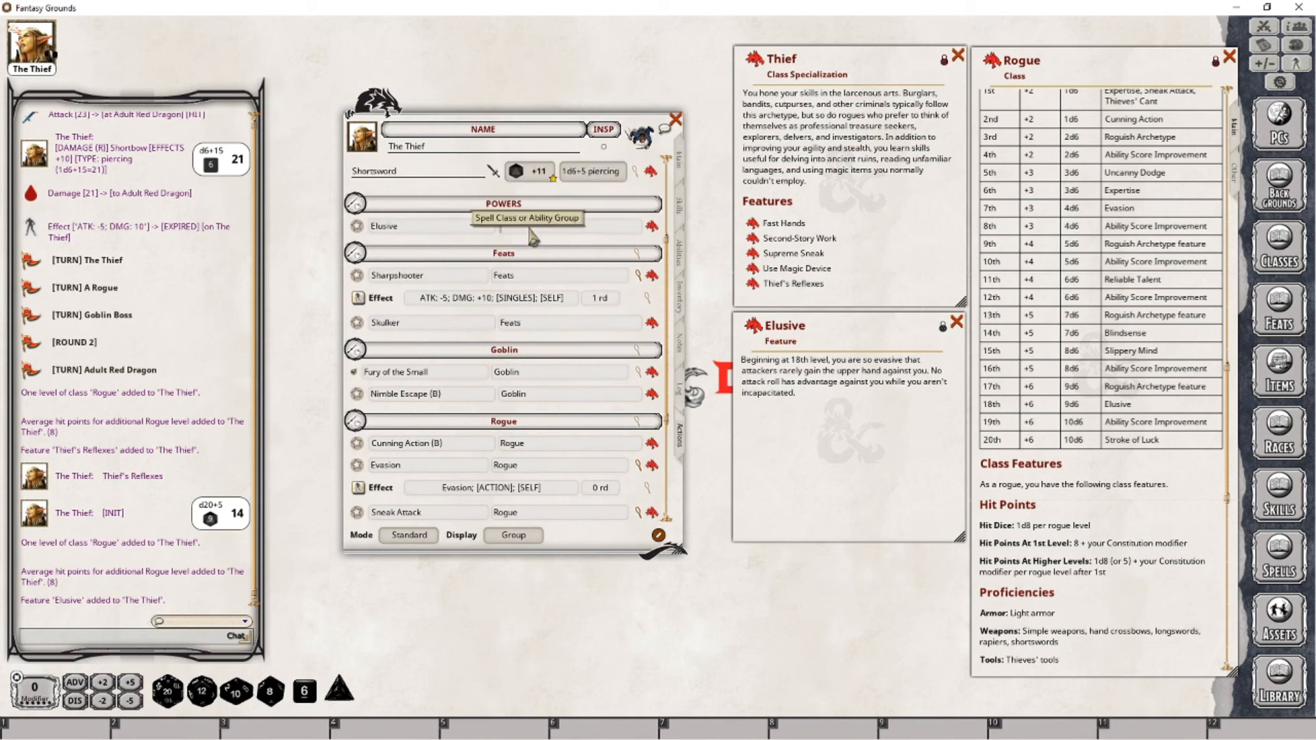
type("Rogue")
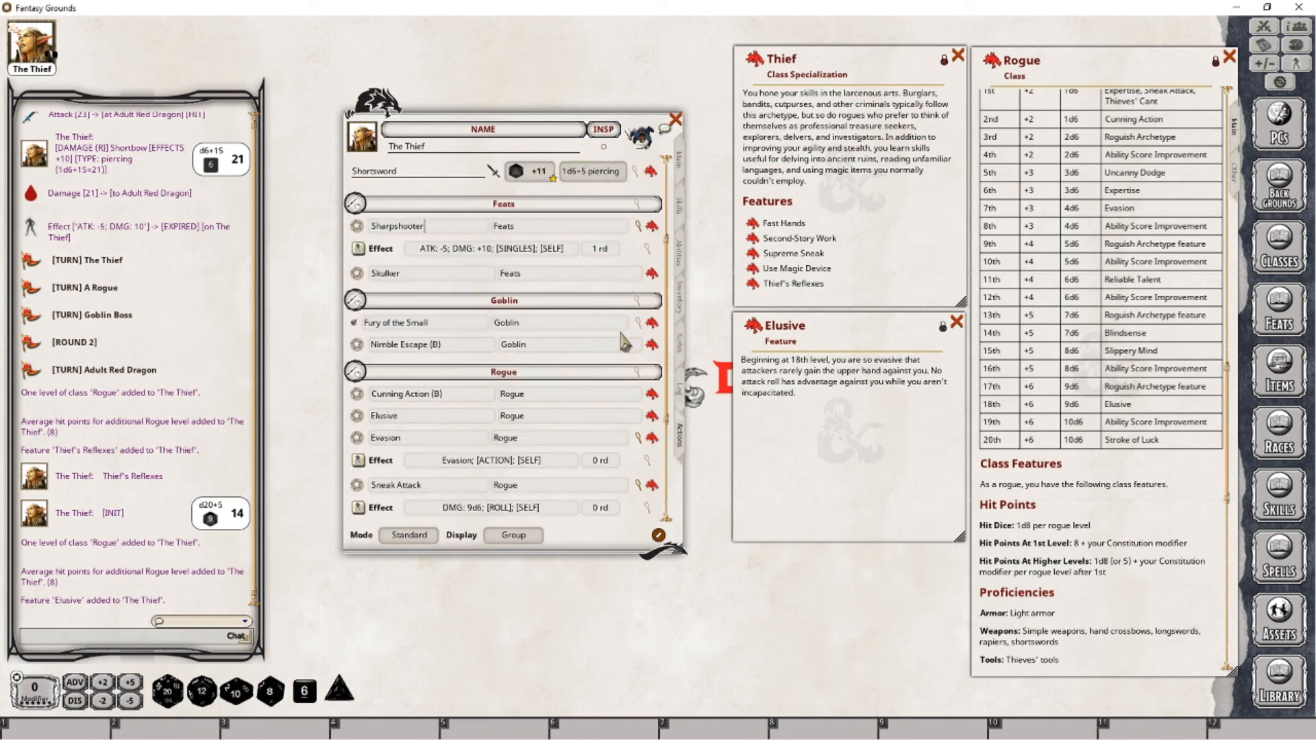
scroll(623, 343, "down", 3)
scroll(617, 338, "up", 4)
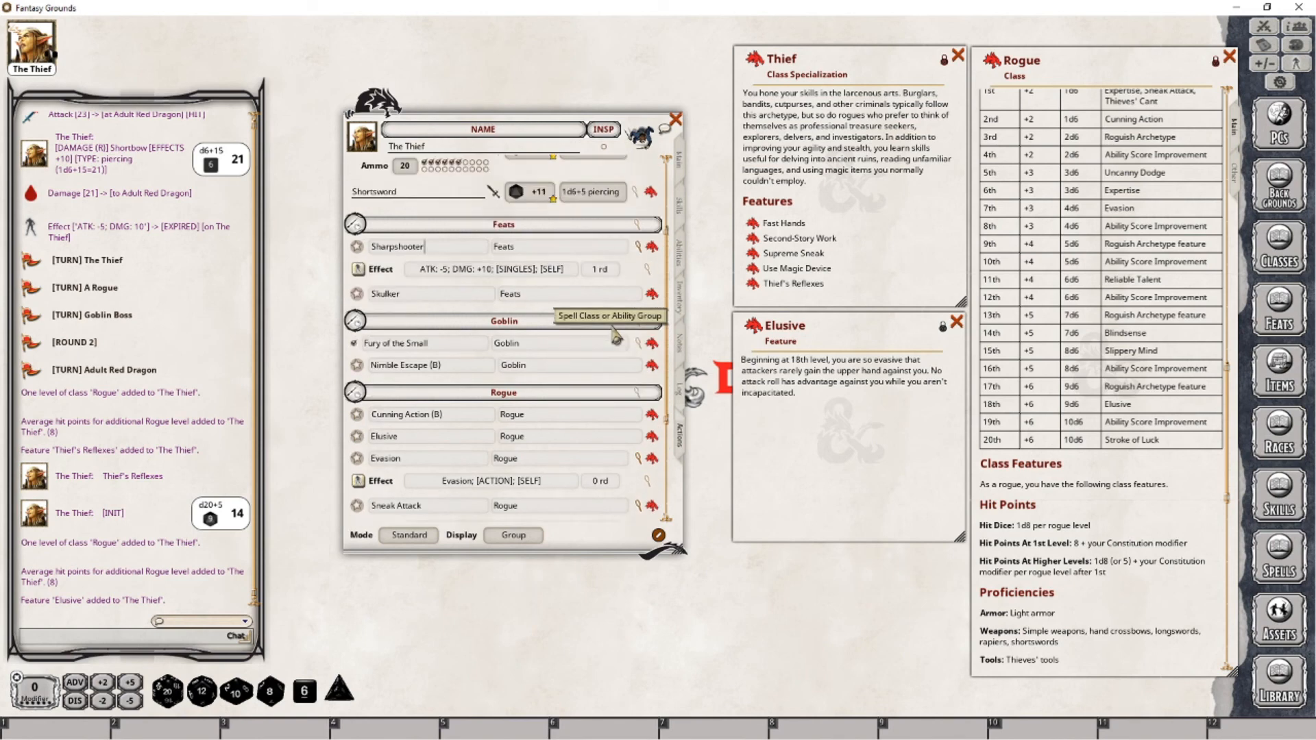
scroll(616, 337, "down", 7)
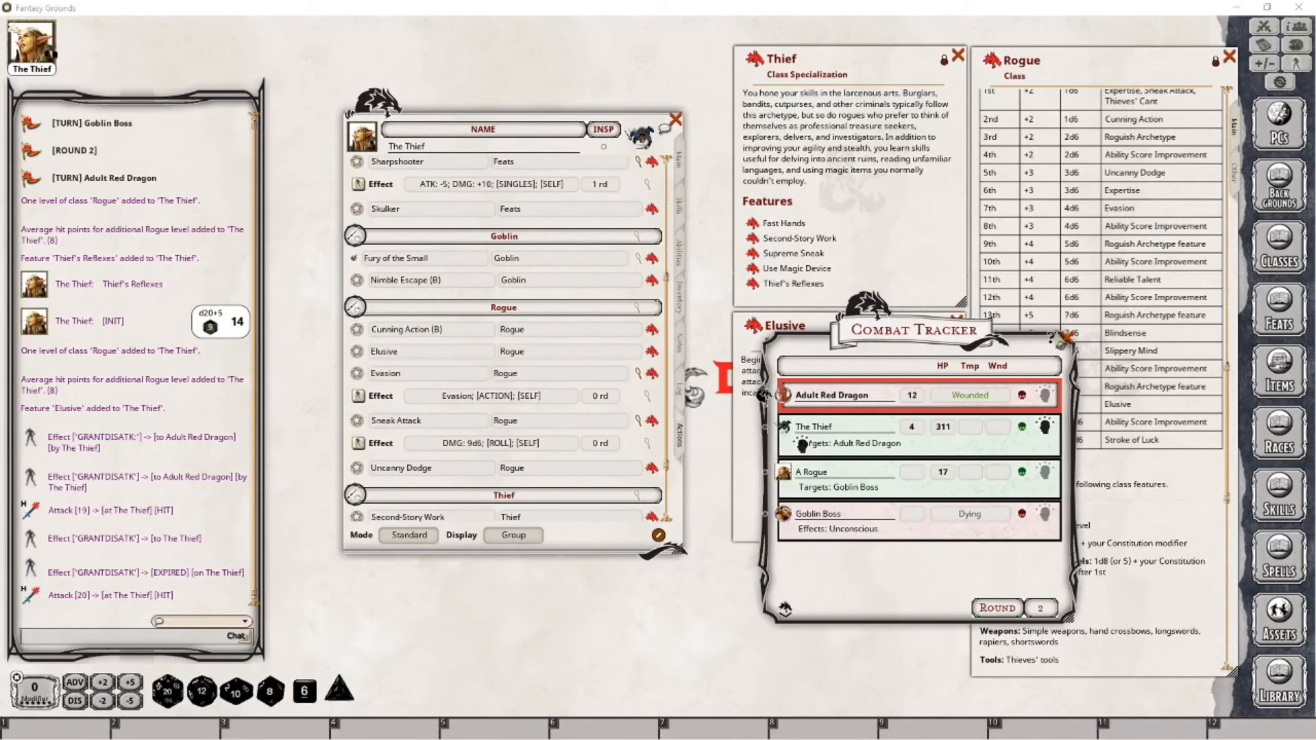
Step: Close the combat tracker and add an effect to The Thief's Elusive action
left_click(1066, 338)
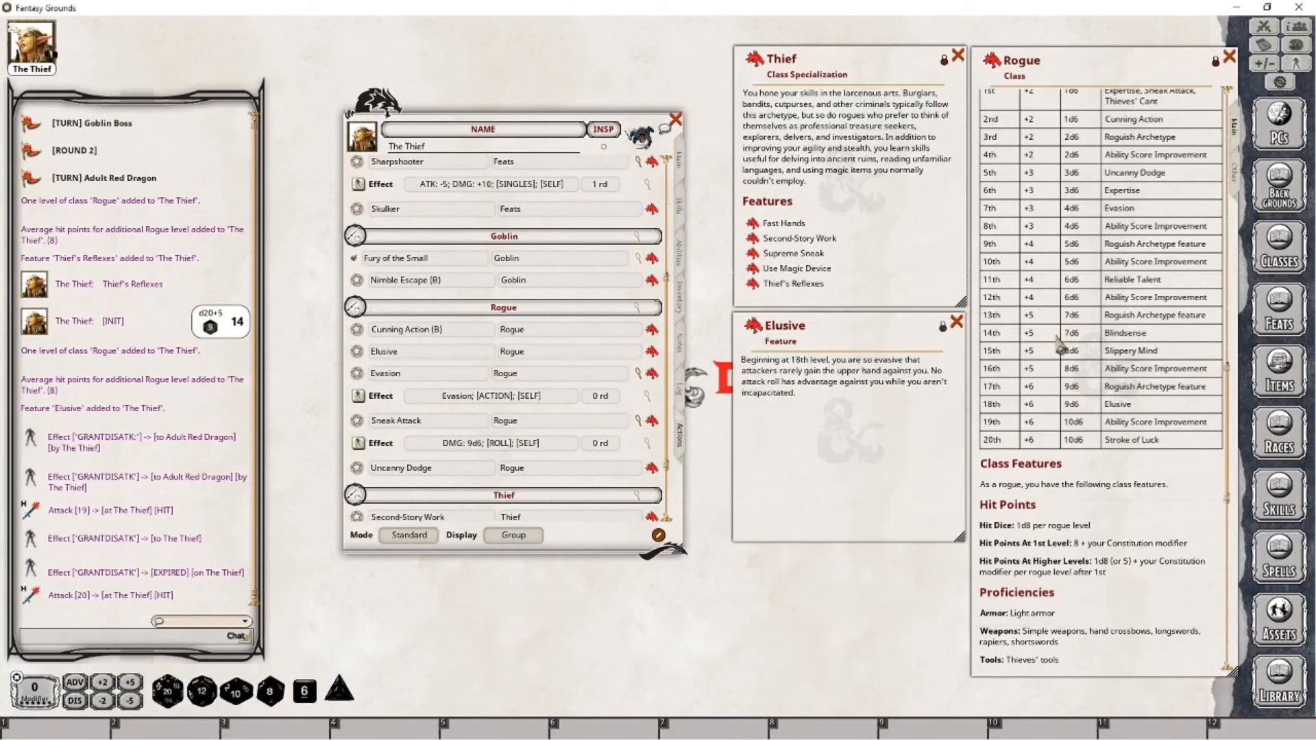
right_click(547, 350)
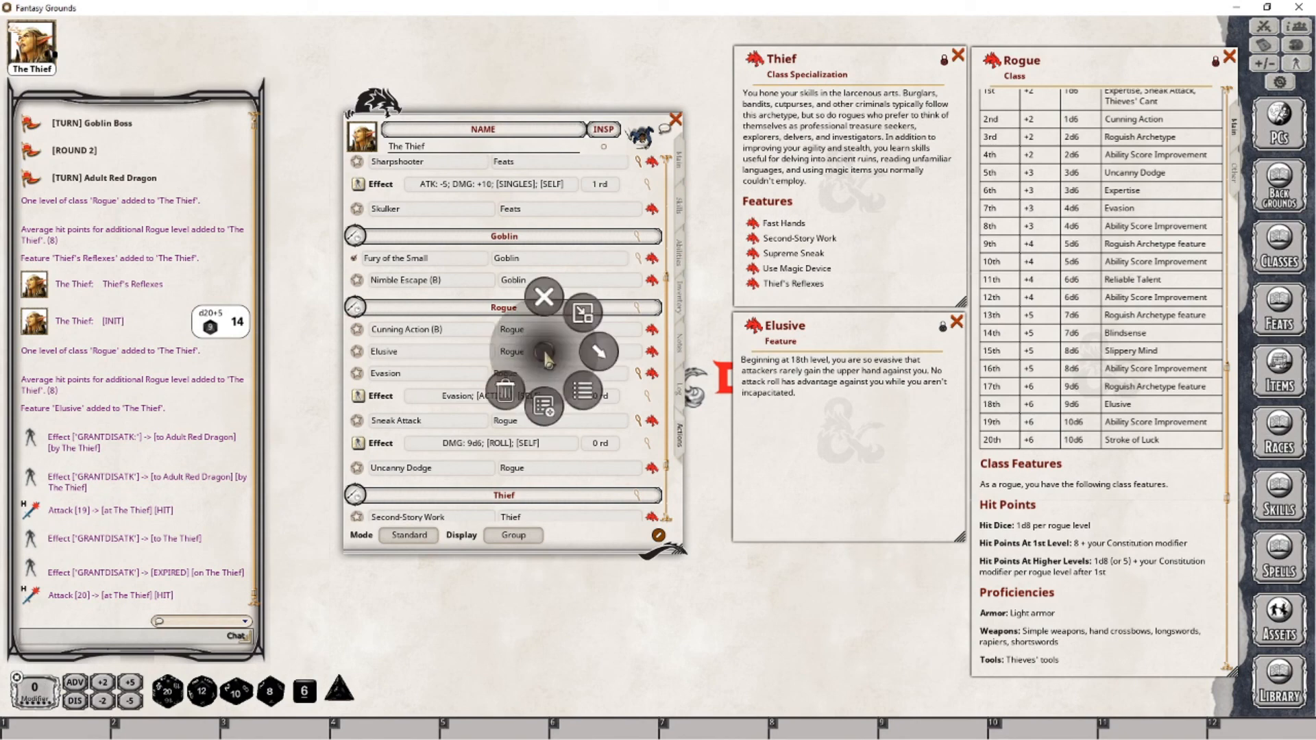
left_click(601, 353)
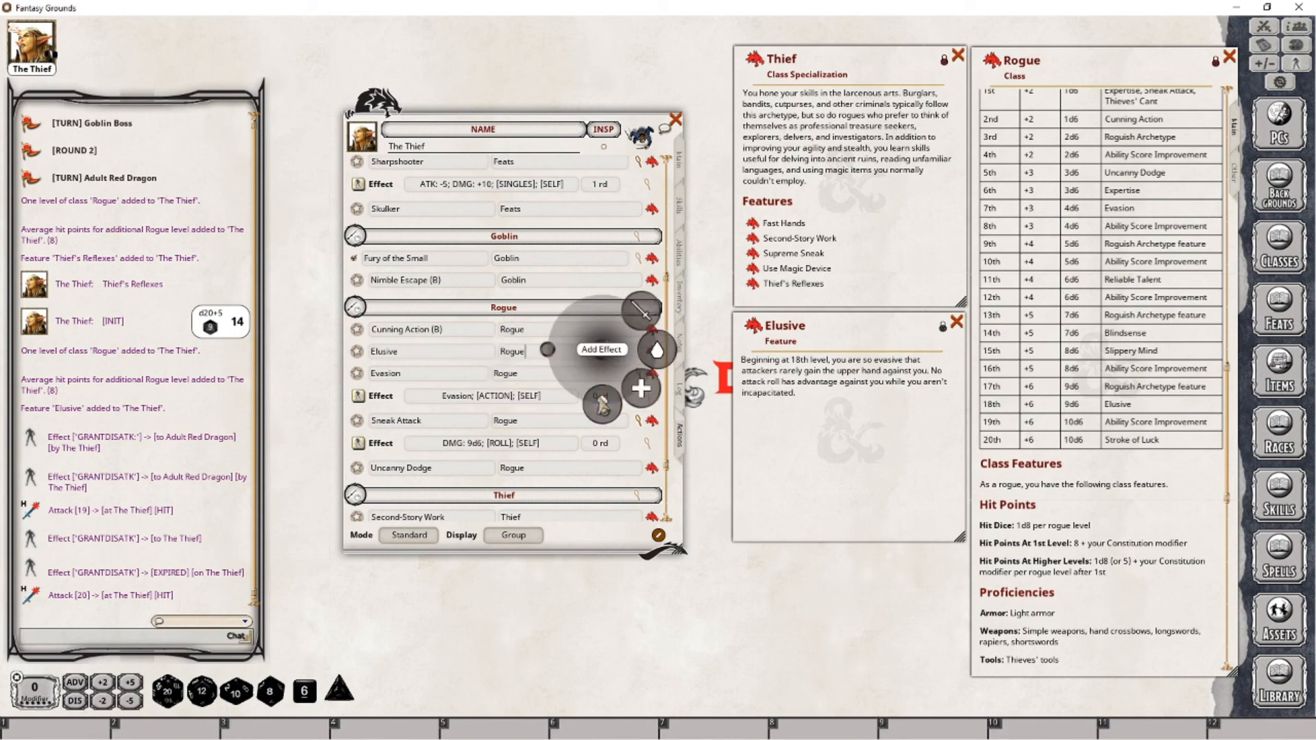
left_click(606, 406)
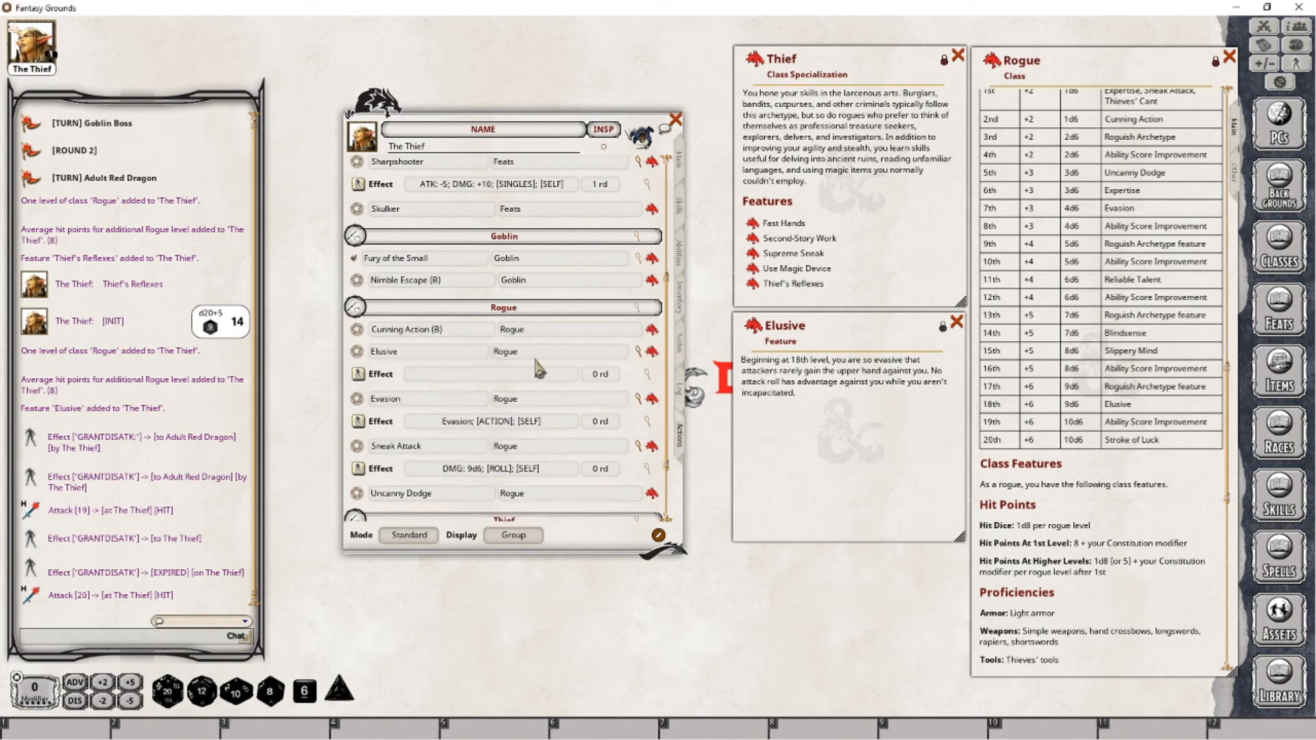
Step: Set the Elusive effect to GRANTDISATK, targeting Self and expending on next roll, and close the effect settings
left_click(647, 374)
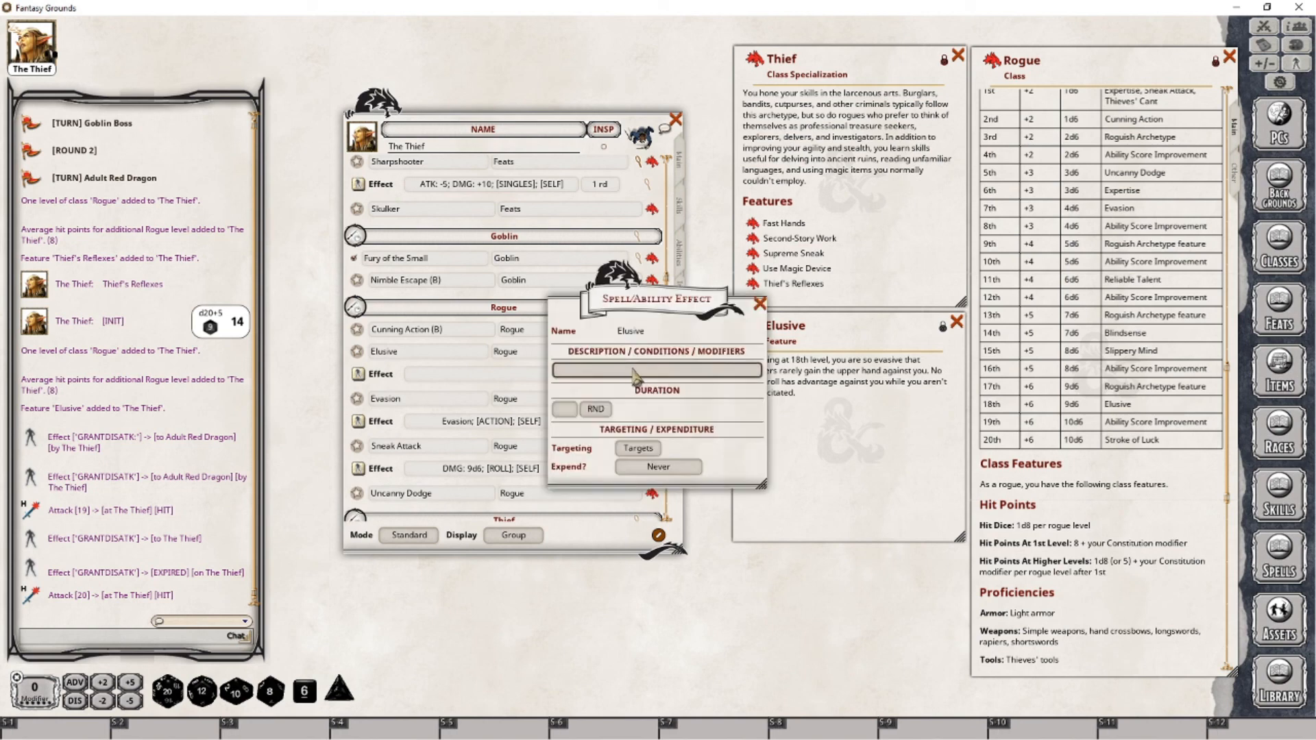
type("GRANTDISATK")
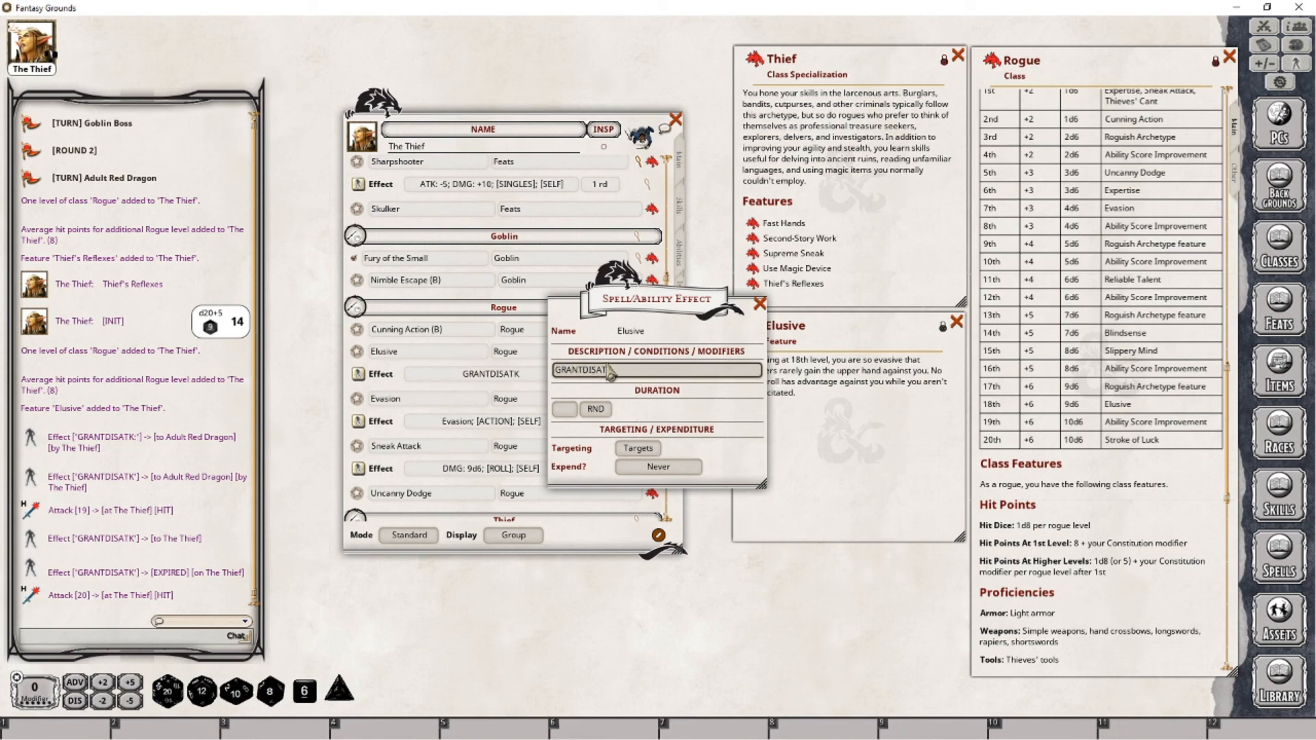
left_click(636, 449)
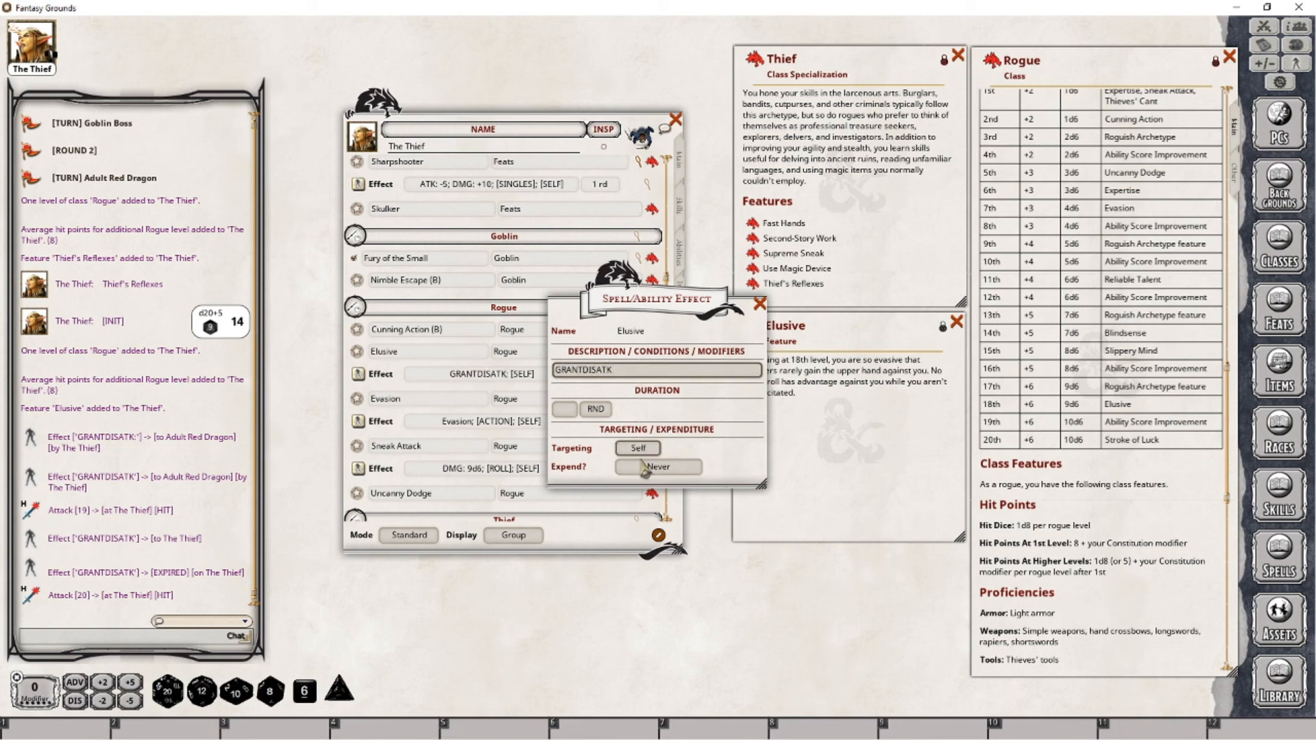
left_click(644, 467)
left_click(645, 468)
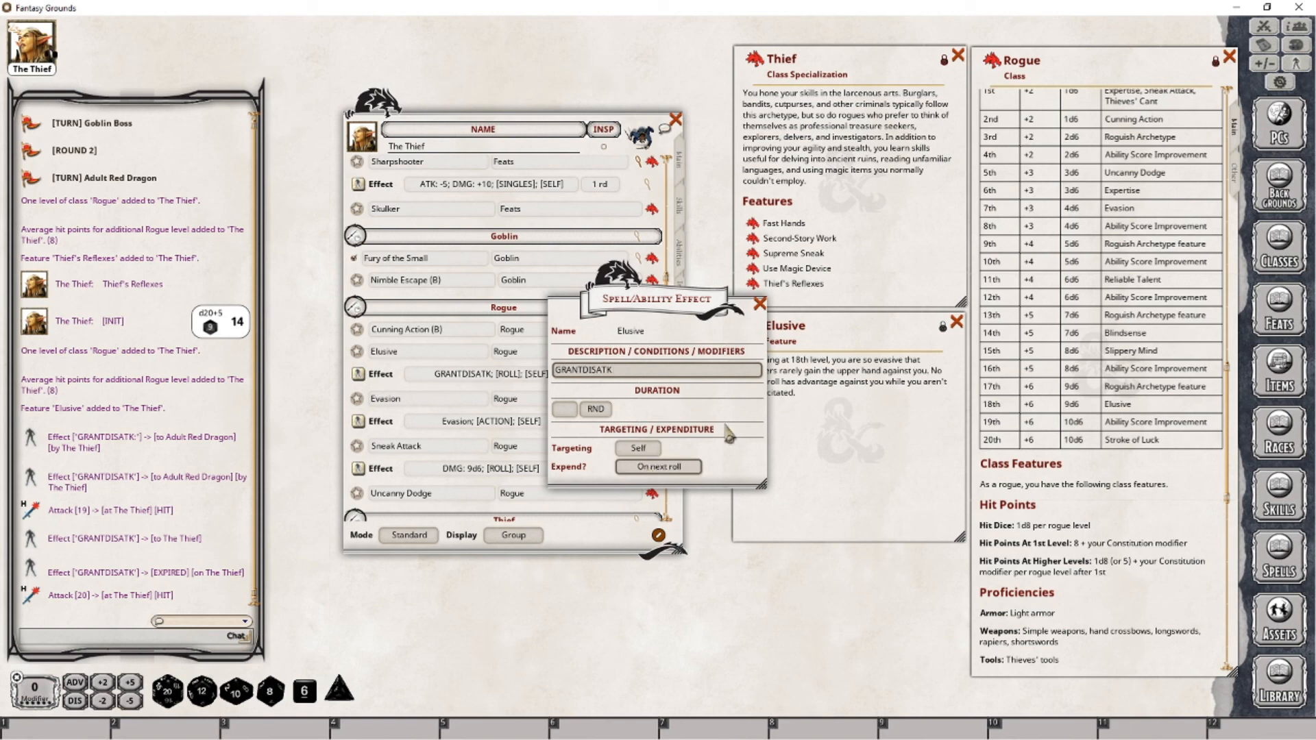
left_click(760, 304)
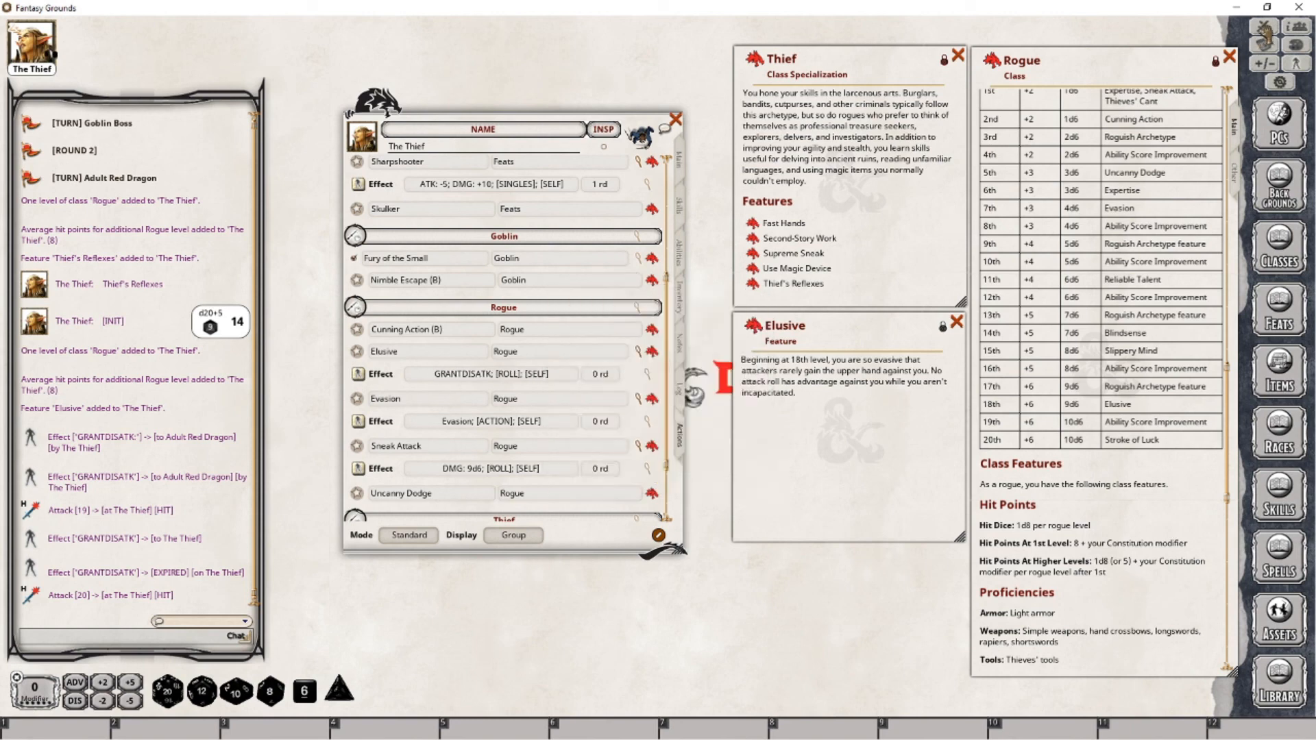
Step: Test the Elusive effect by applying it to The Thief twice in the combat tracker, removing the second one
left_click(1266, 28)
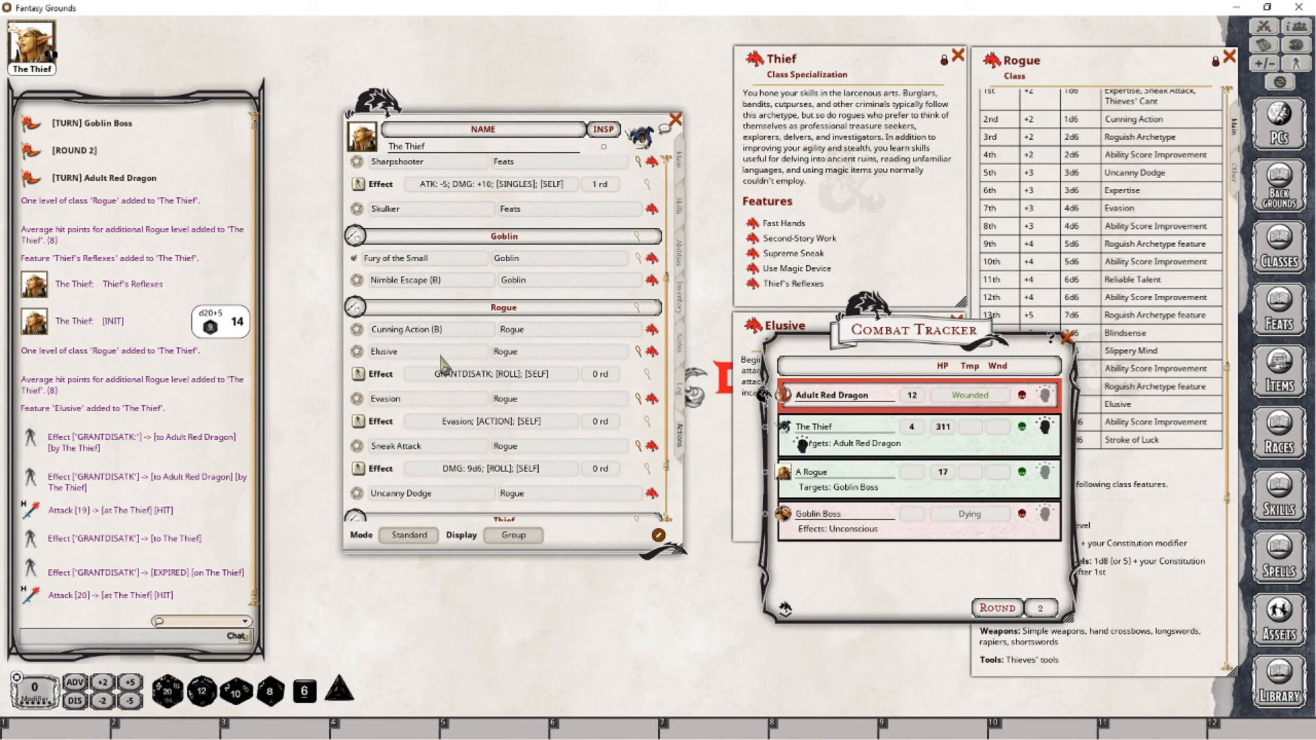
left_click(357, 373)
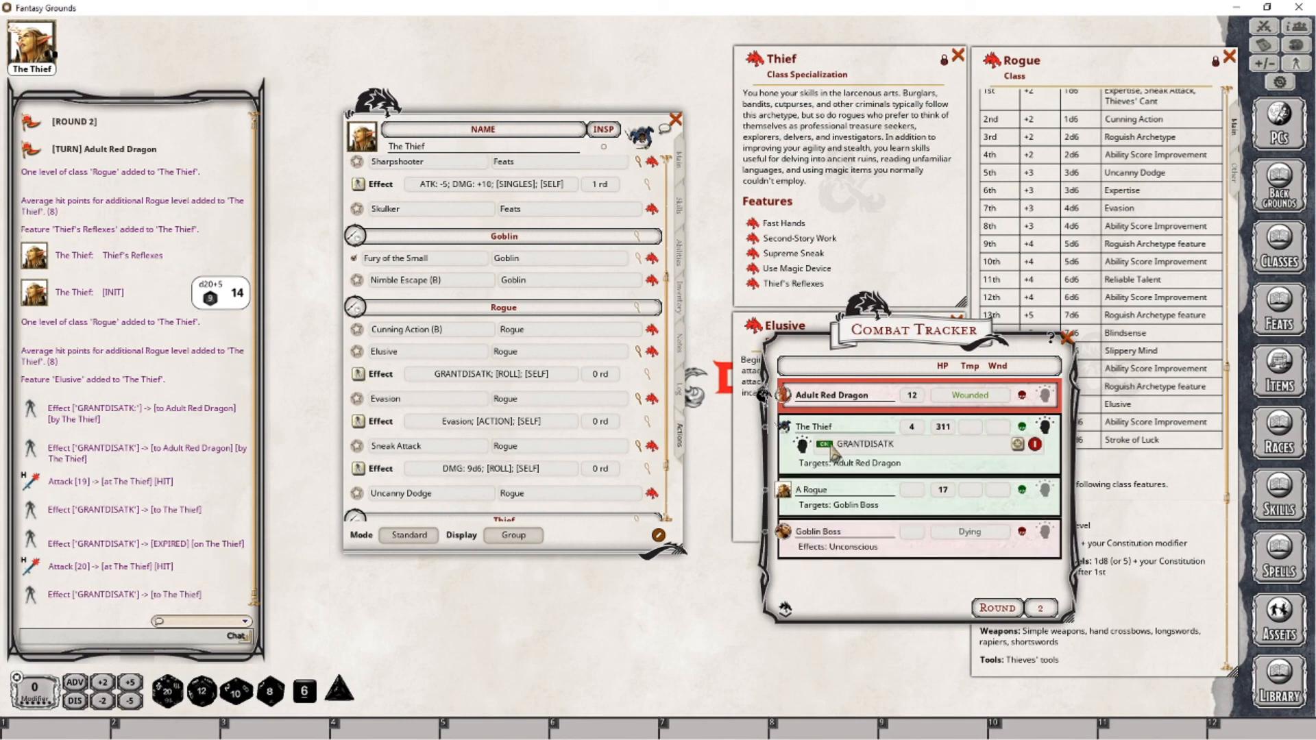
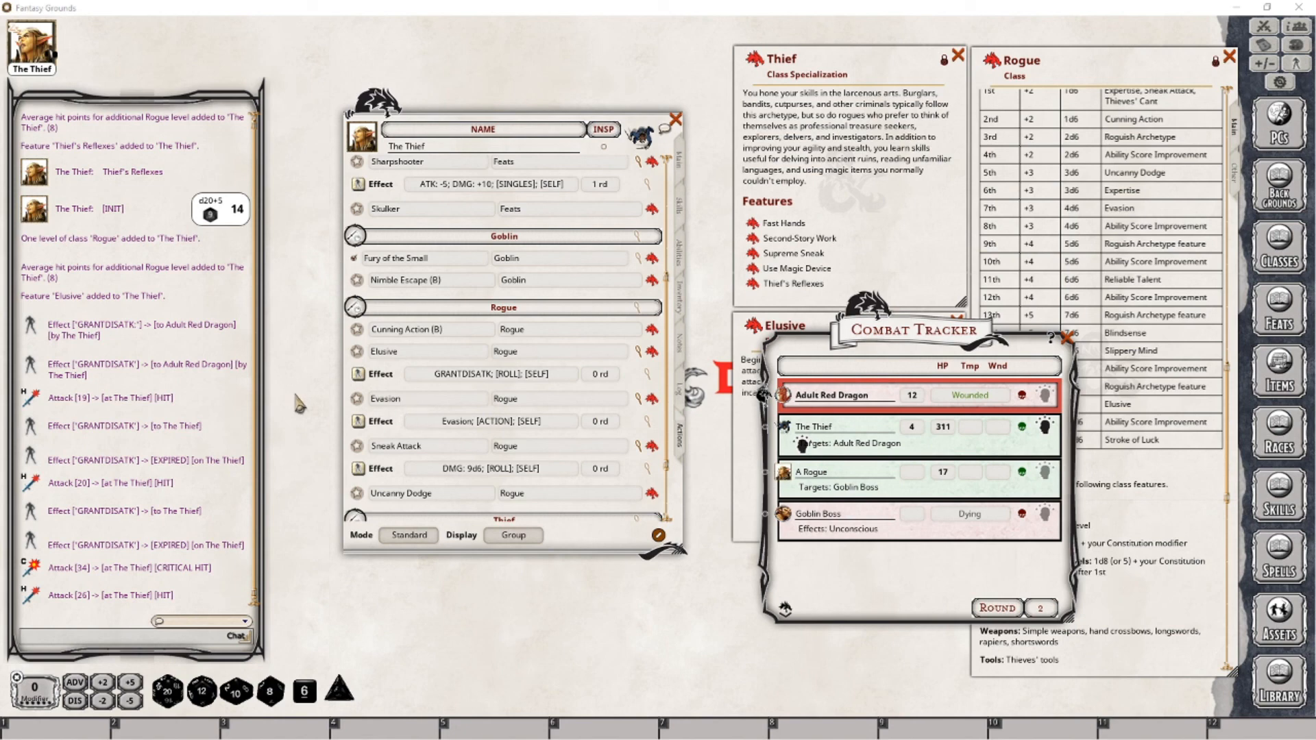
left_click(371, 374)
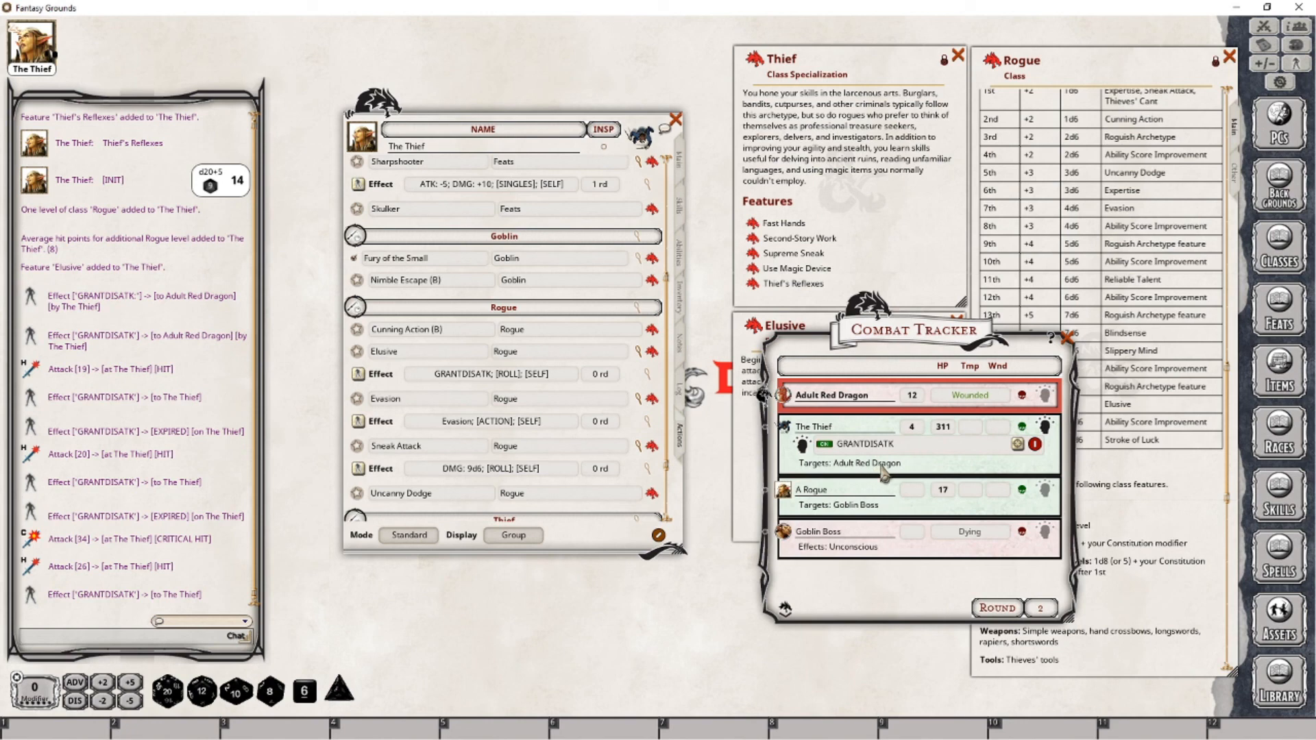
left_click(1034, 444)
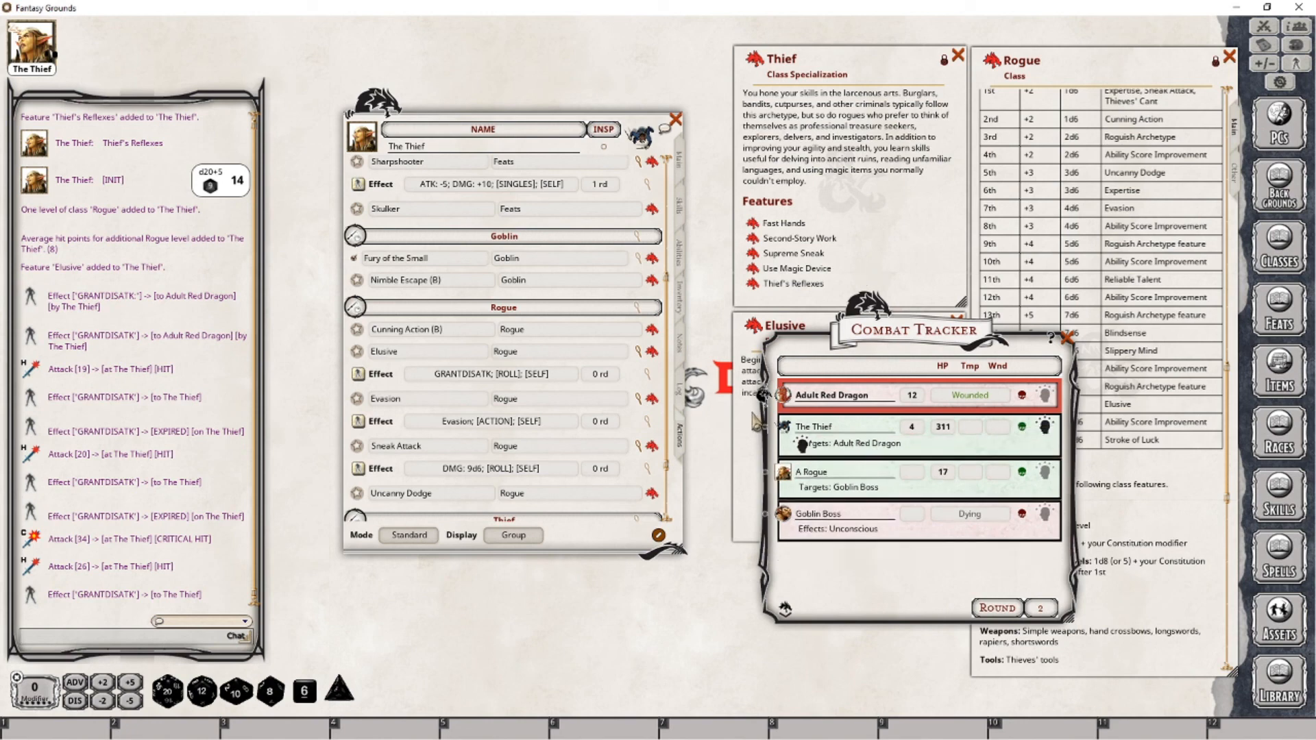
Step: Close the combat tracker and raise The Thief's Rogue class to level 19
left_click(1067, 338)
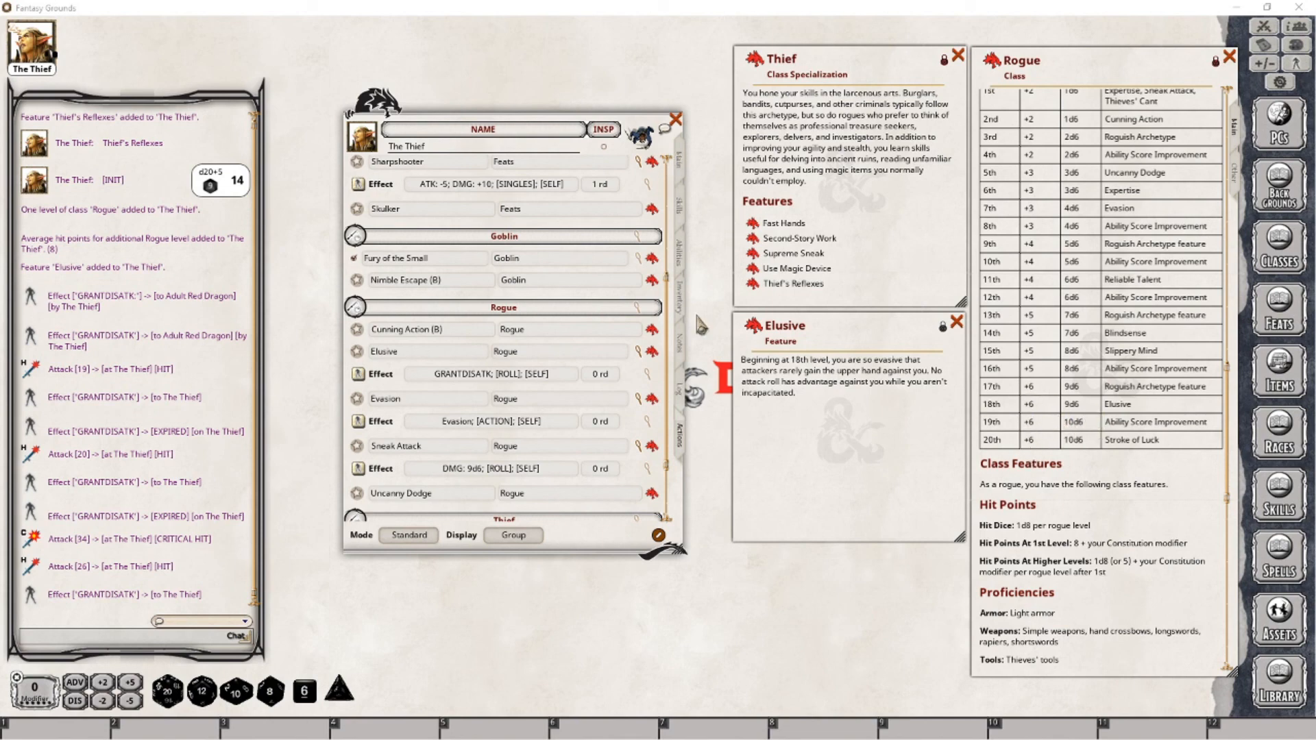
left_click(684, 161)
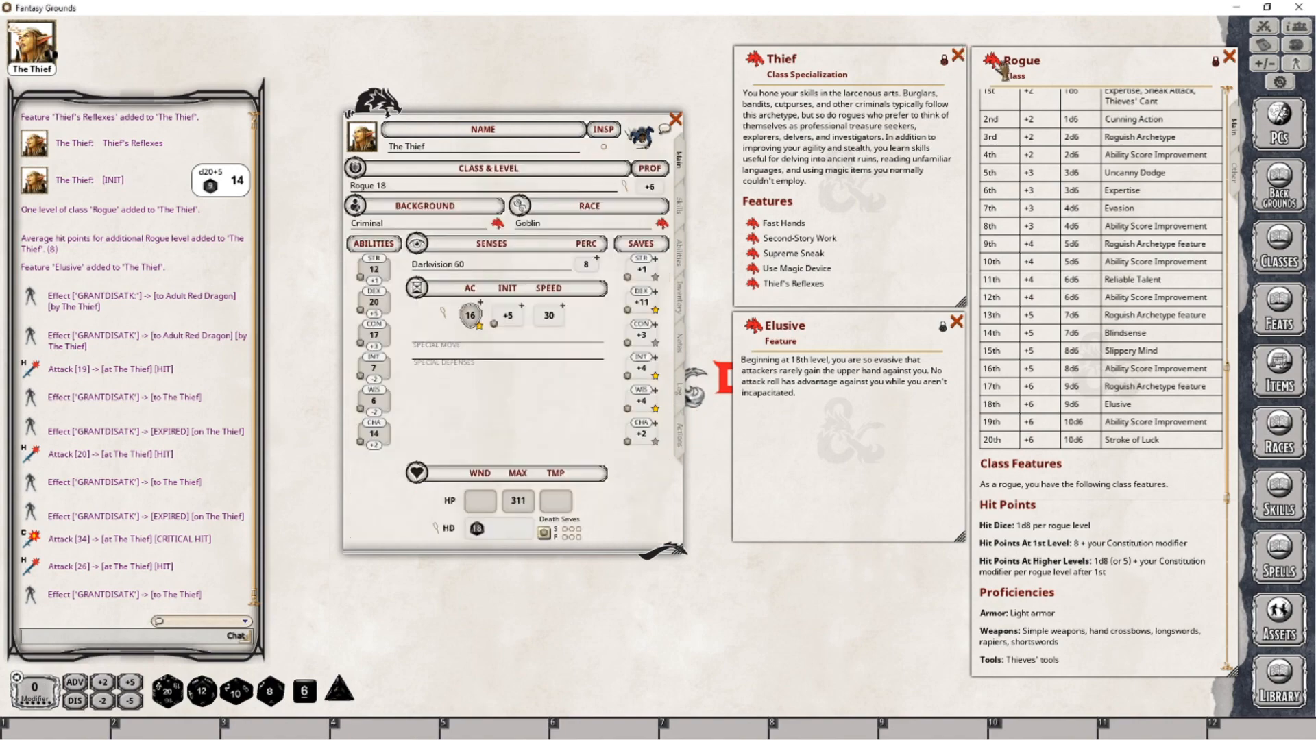
left_click_drag(1002, 68, 384, 194)
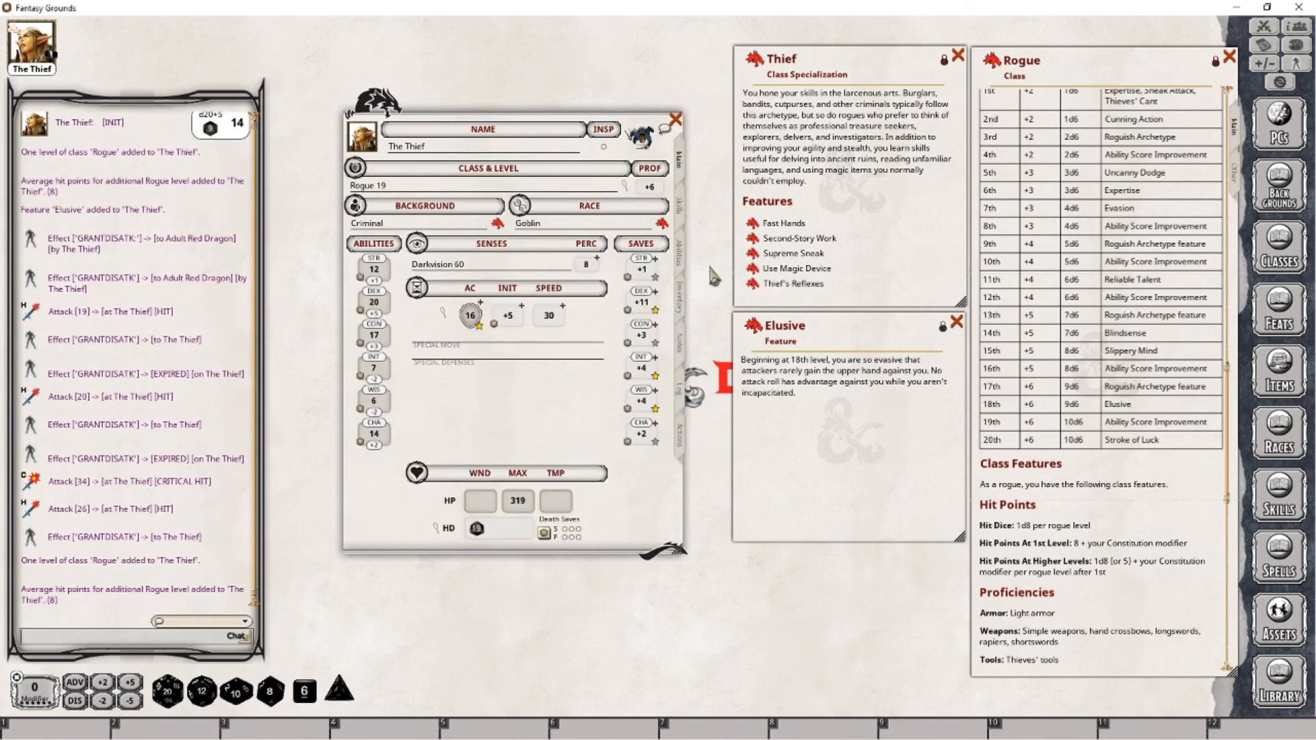
Step: Set the Sneak Attack effect's damage to DMG: 10d6 and close the effect settings
left_click(680, 442)
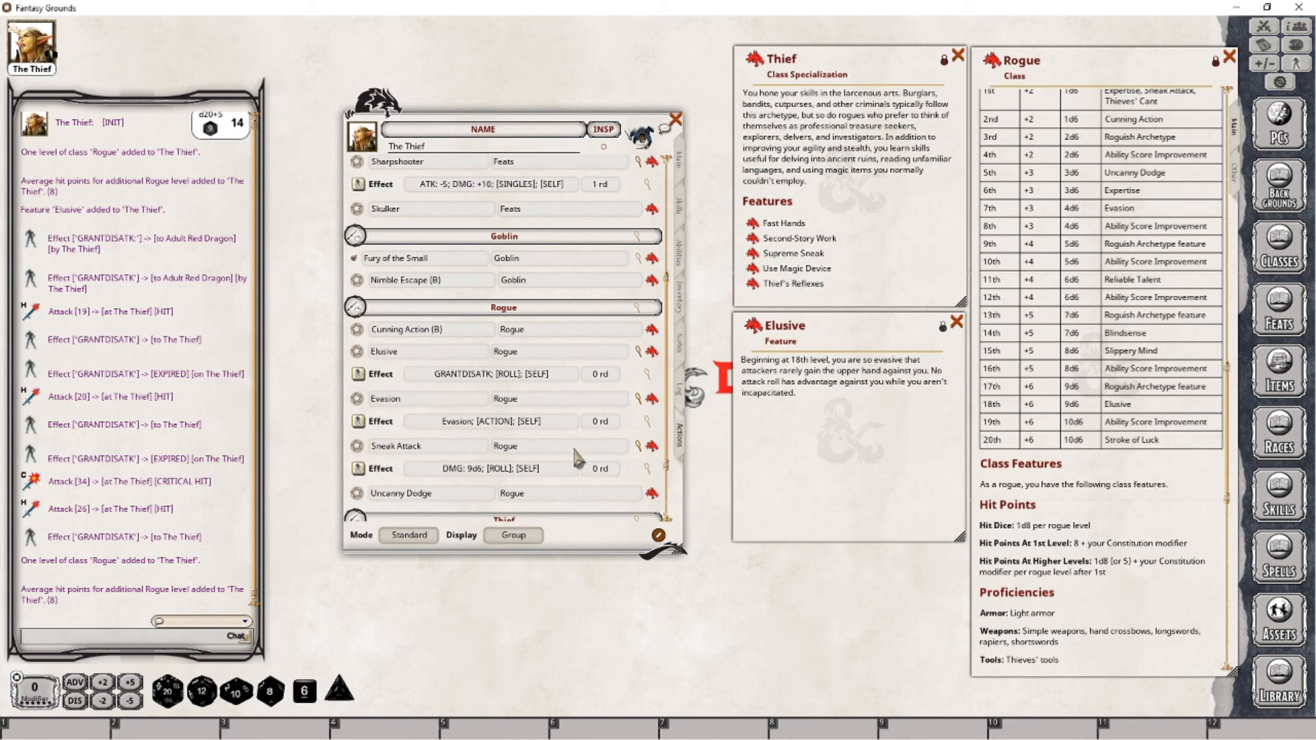
left_click(640, 447)
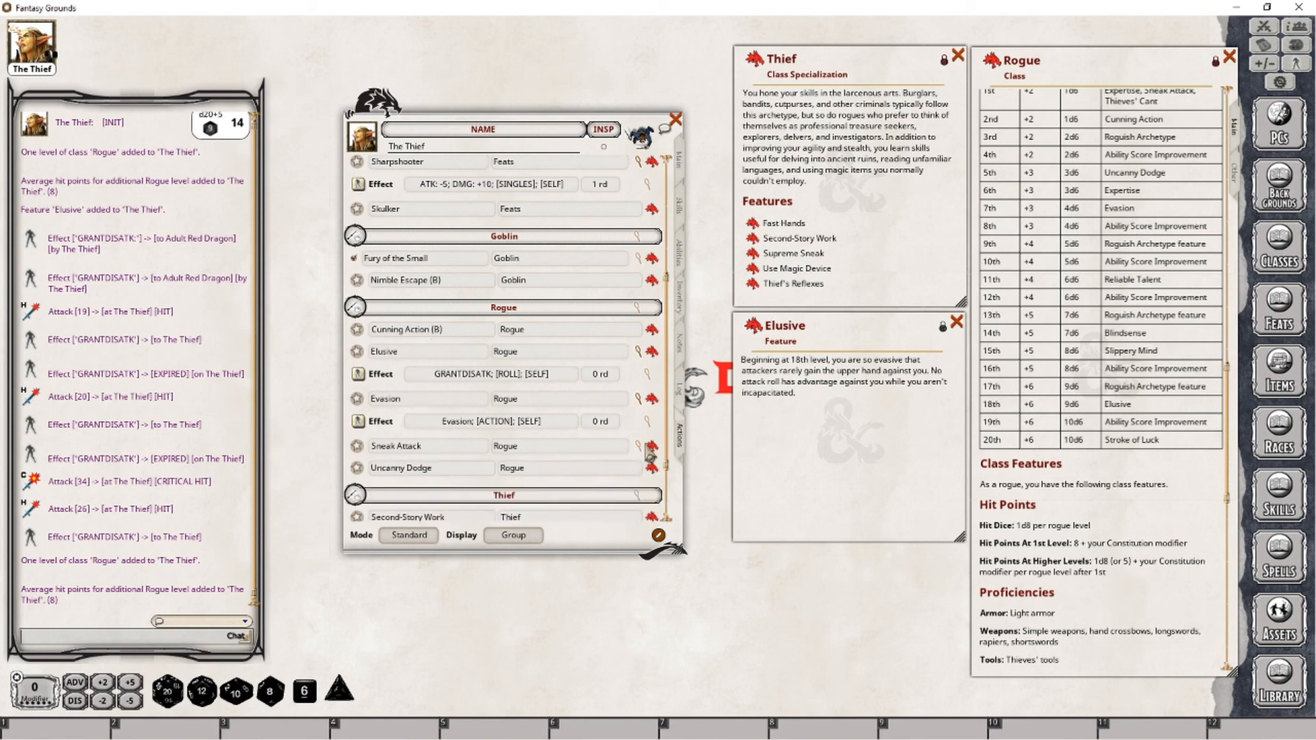
left_click(639, 447)
left_click(647, 469)
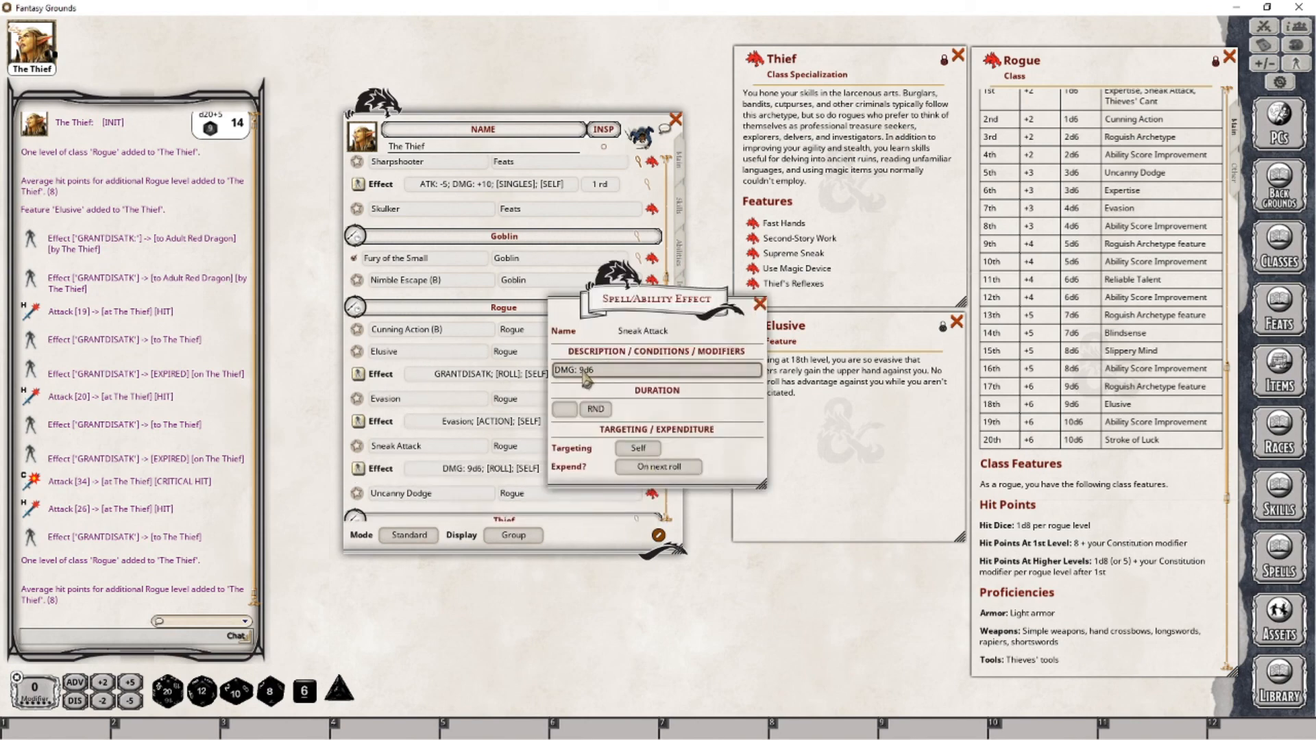
key("BackSpace")
type("10")
left_click(760, 303)
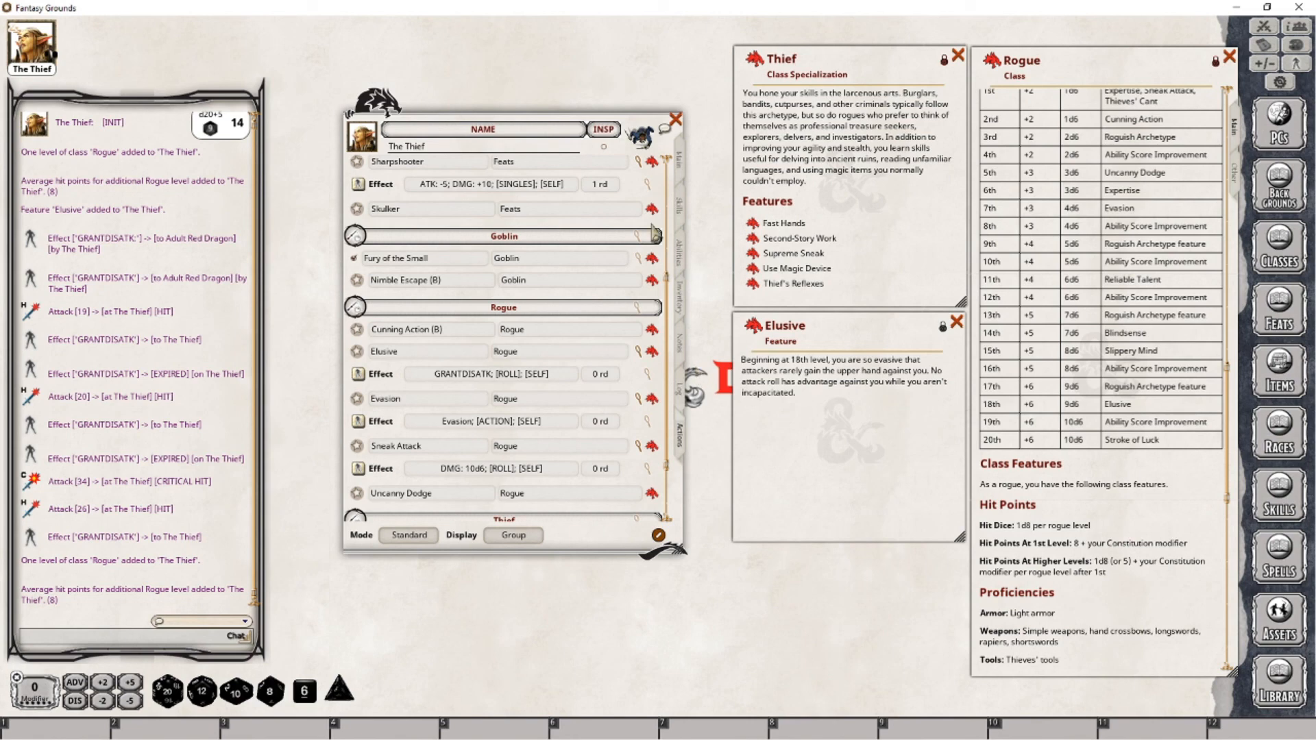
Step: Raise The Thief's Rogue class to level 20 and close the Elusive and Thief descriptions
left_click(684, 158)
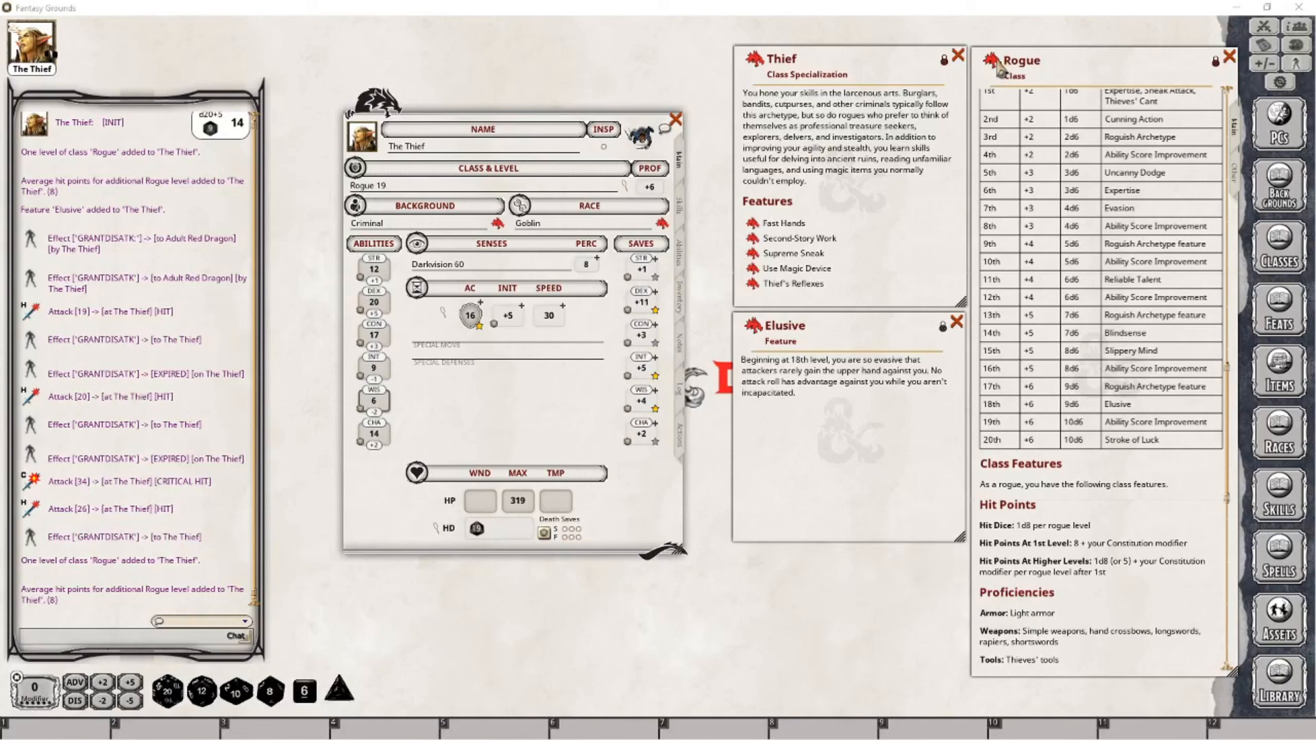
left_click_drag(977, 81, 394, 195)
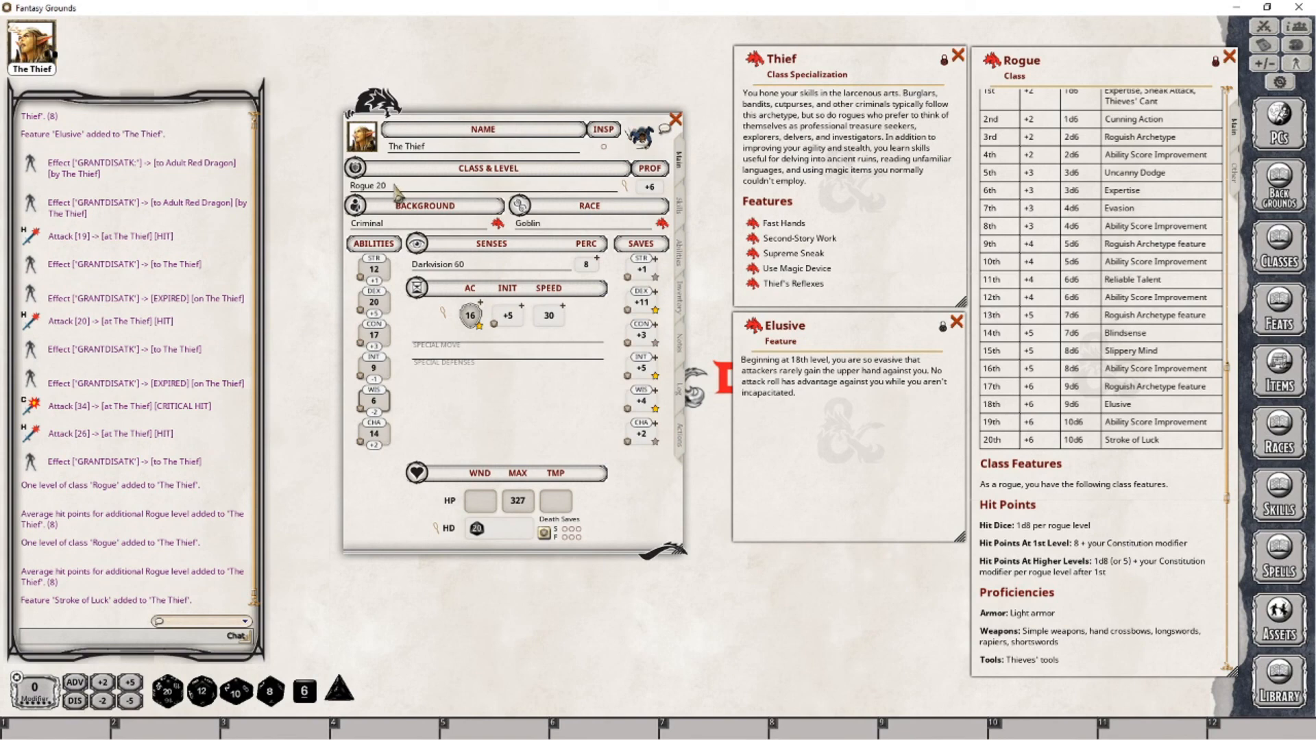
right_click(395, 174)
left_click(957, 322)
left_click(958, 56)
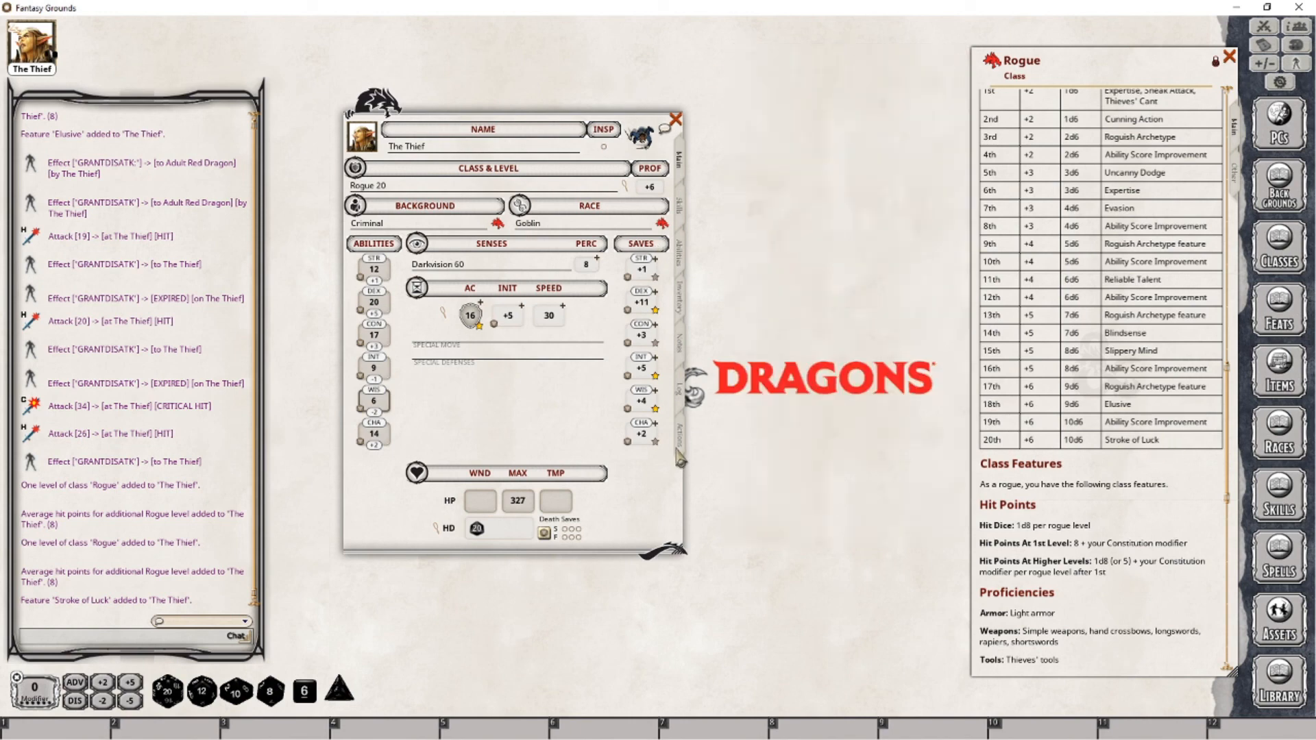
Step: Open the Stroke of Luck feature from The Thief's abilities and place its description beside the character sheet
left_click(679, 257)
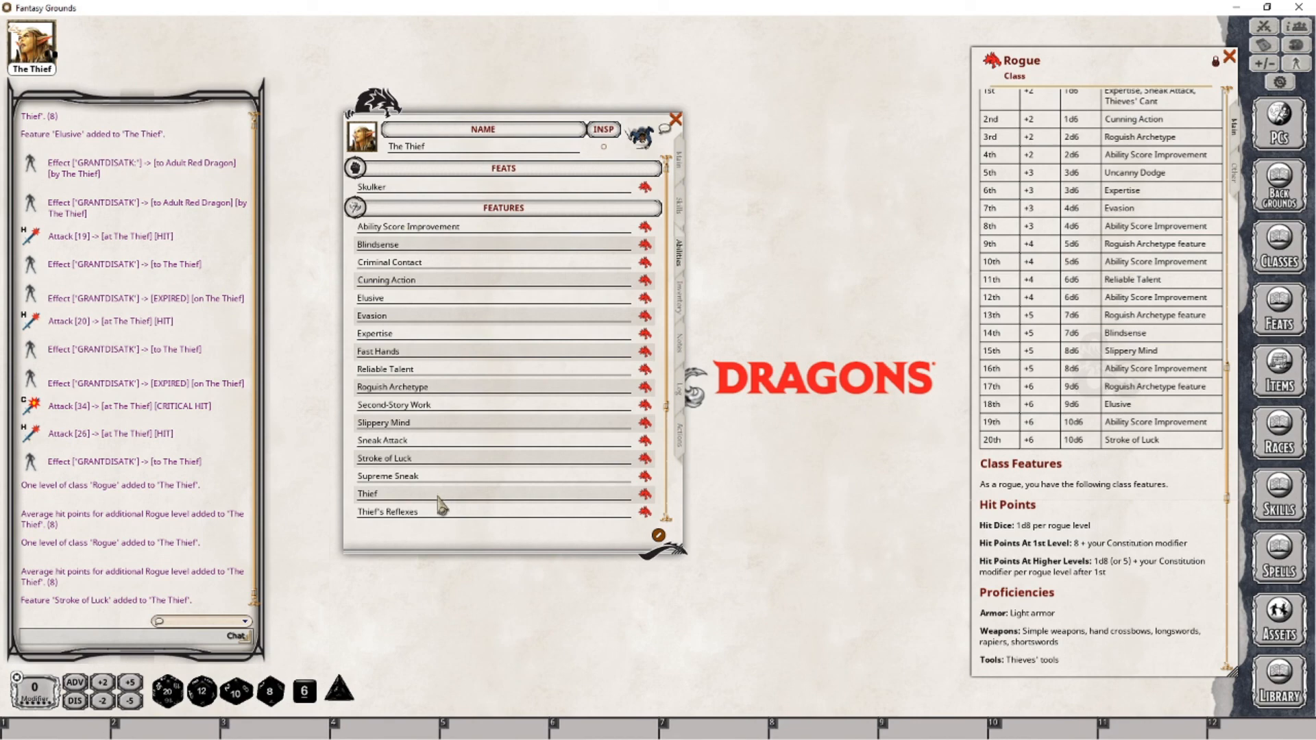
left_click(647, 466)
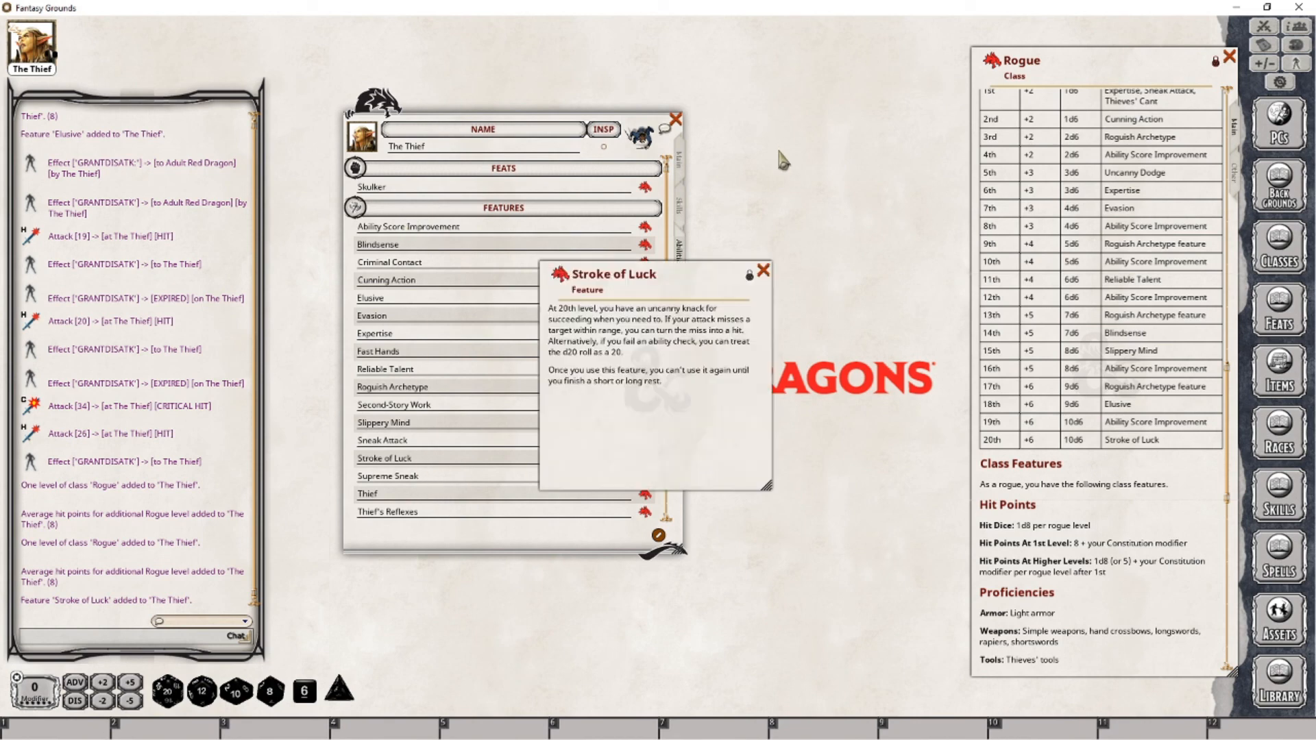
mouse_move(664, 271)
left_mouse_down()
mouse_move(850, 84)
mouse_move(844, 186)
left_mouse_up()
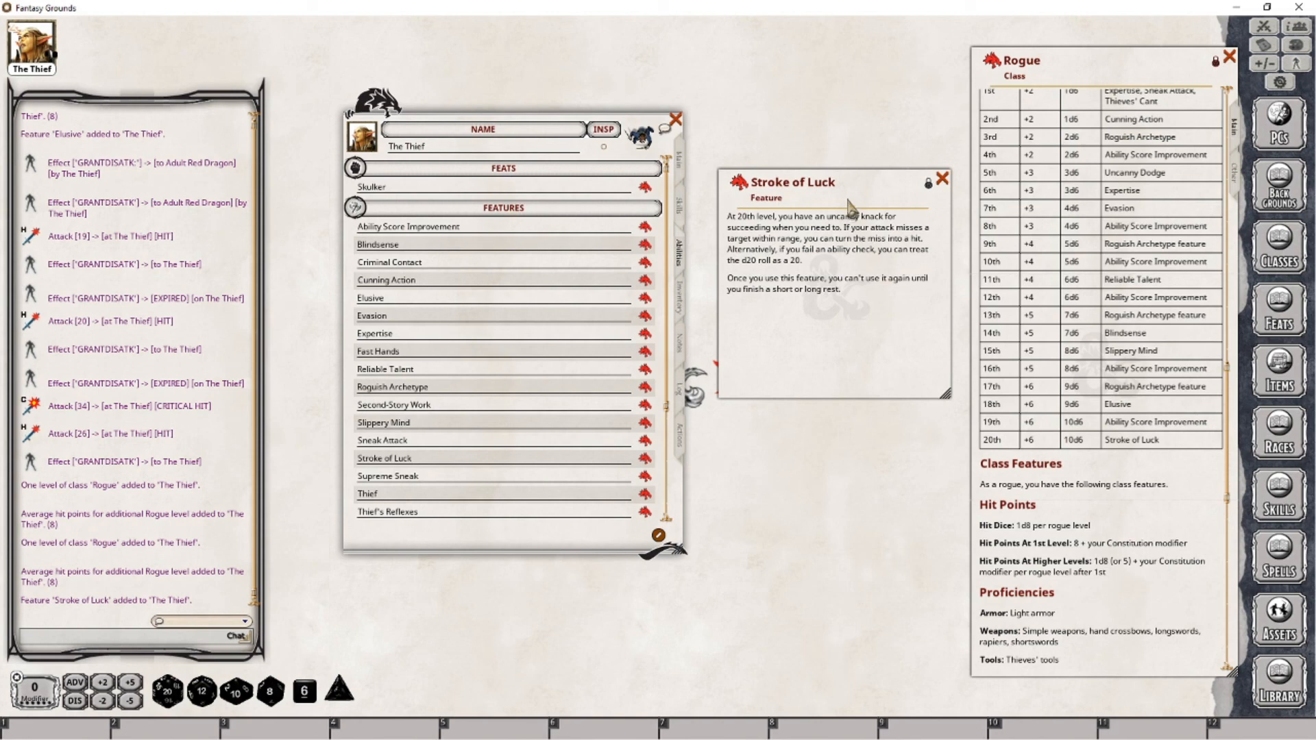
Step: Add the Stroke of Luck feature to The Thief's actions and assign it to the group Rogue
left_click(673, 432)
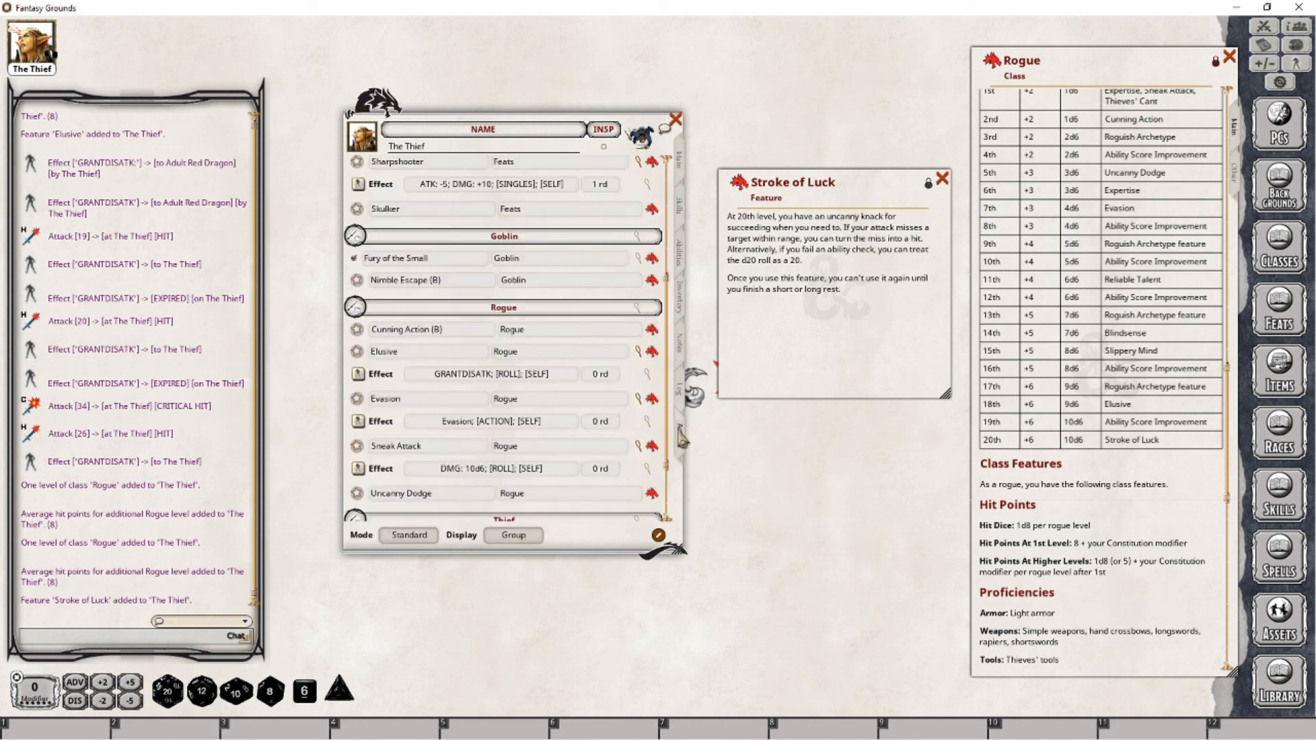
left_click_drag(740, 188, 571, 384)
scroll(539, 281, "up", 3)
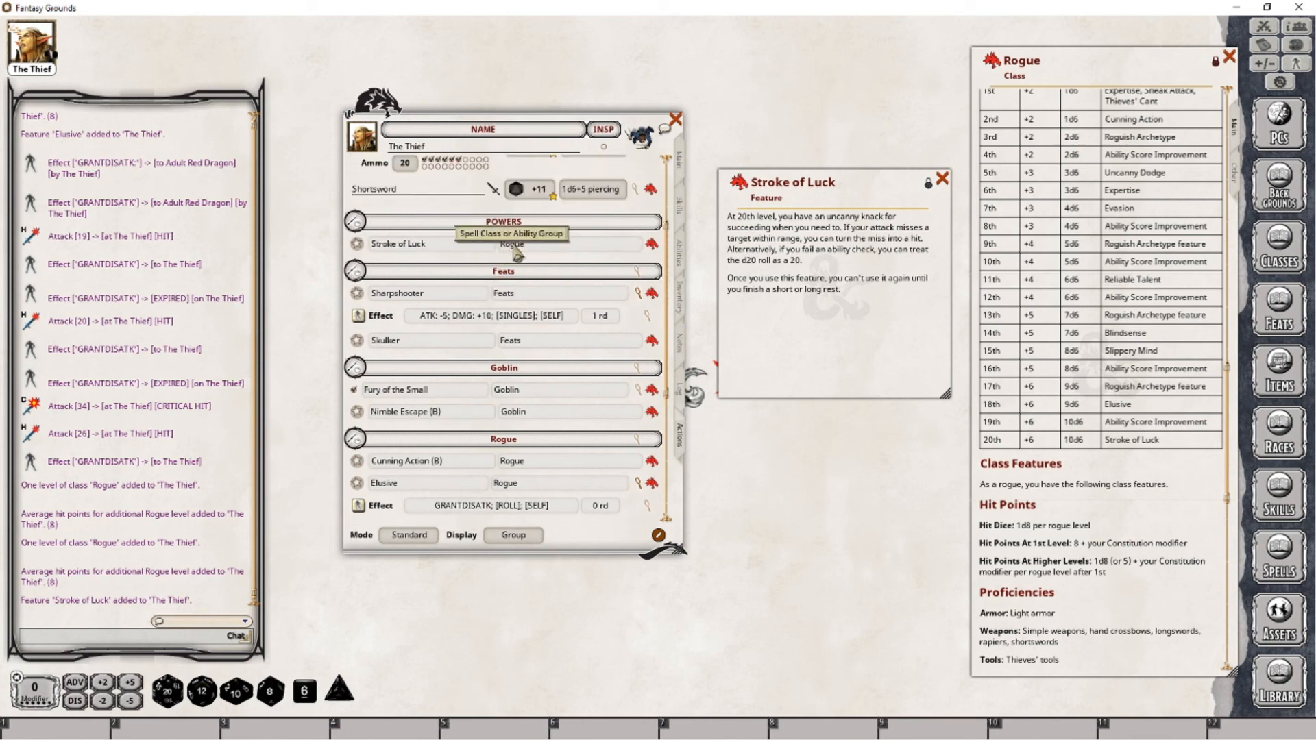
key("Return")
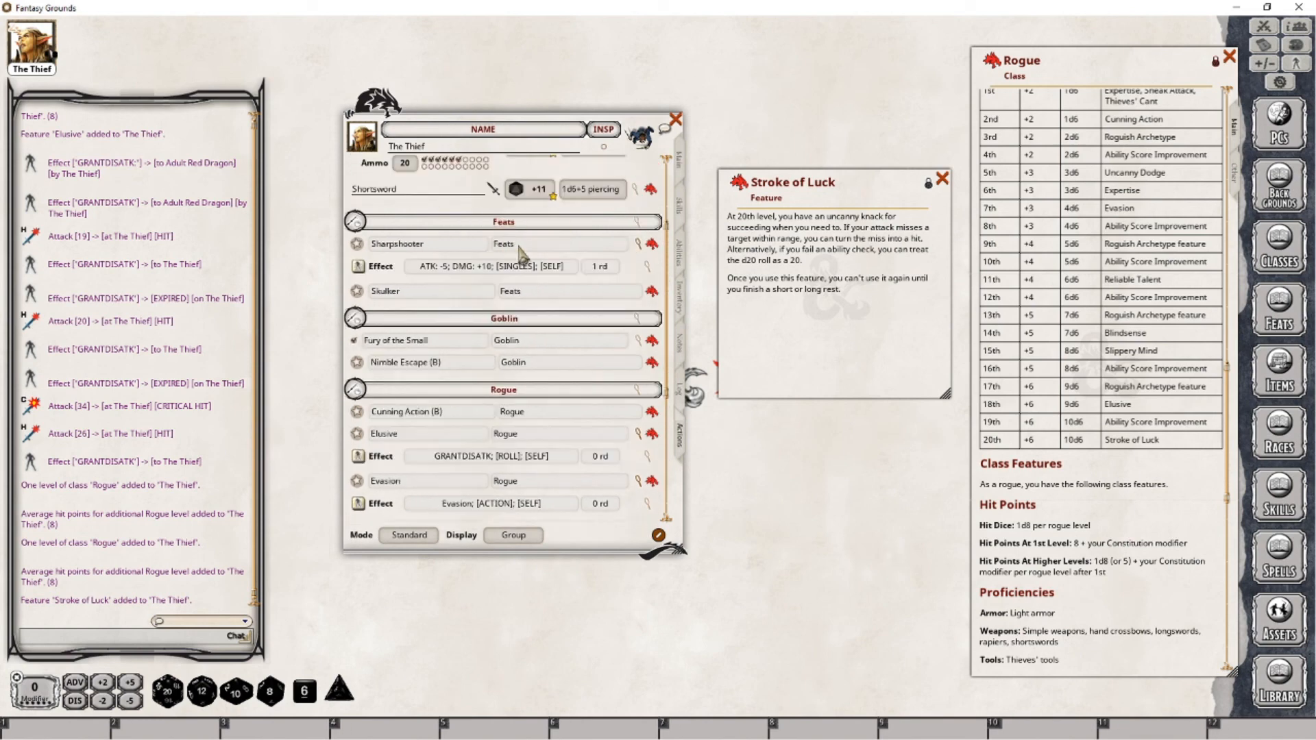
Step: Limit Stroke of Luck to one use with a changed recharge period in Preparation mode and switch the actions to Combat mode
left_click(354, 222)
left_click(355, 249)
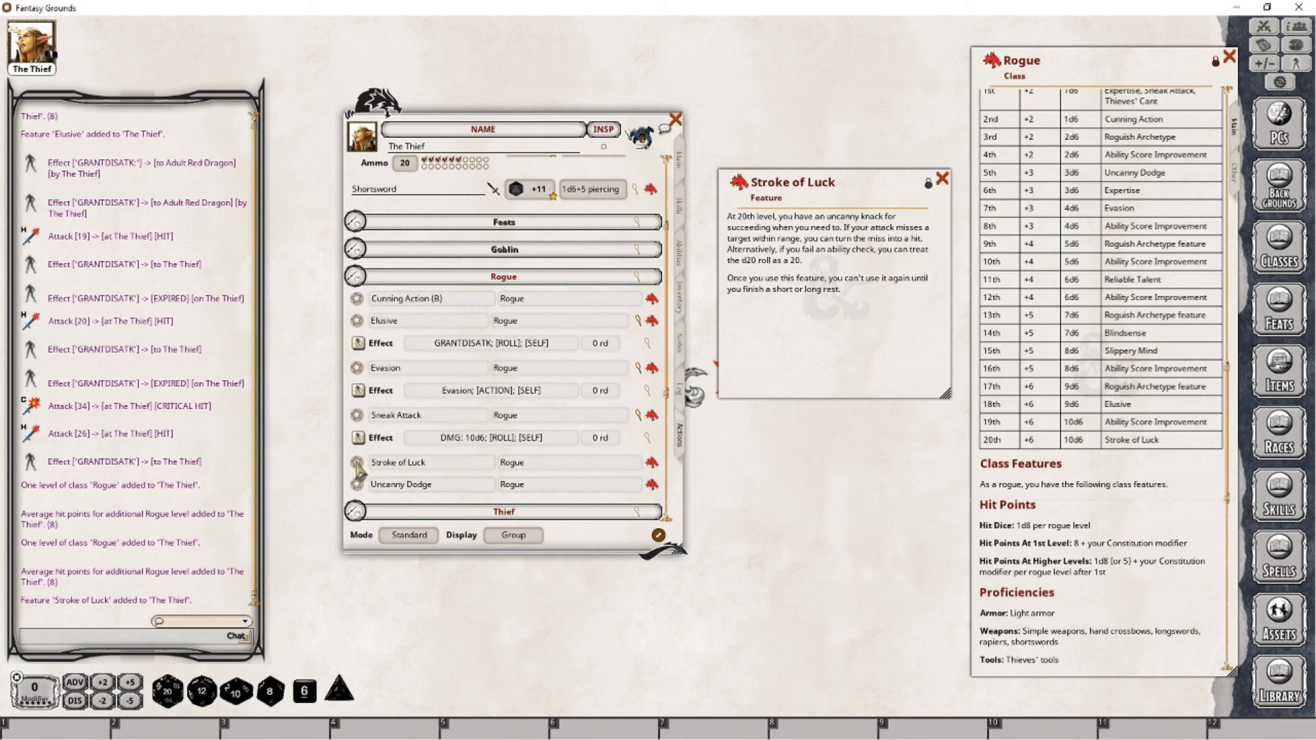
left_click(410, 535)
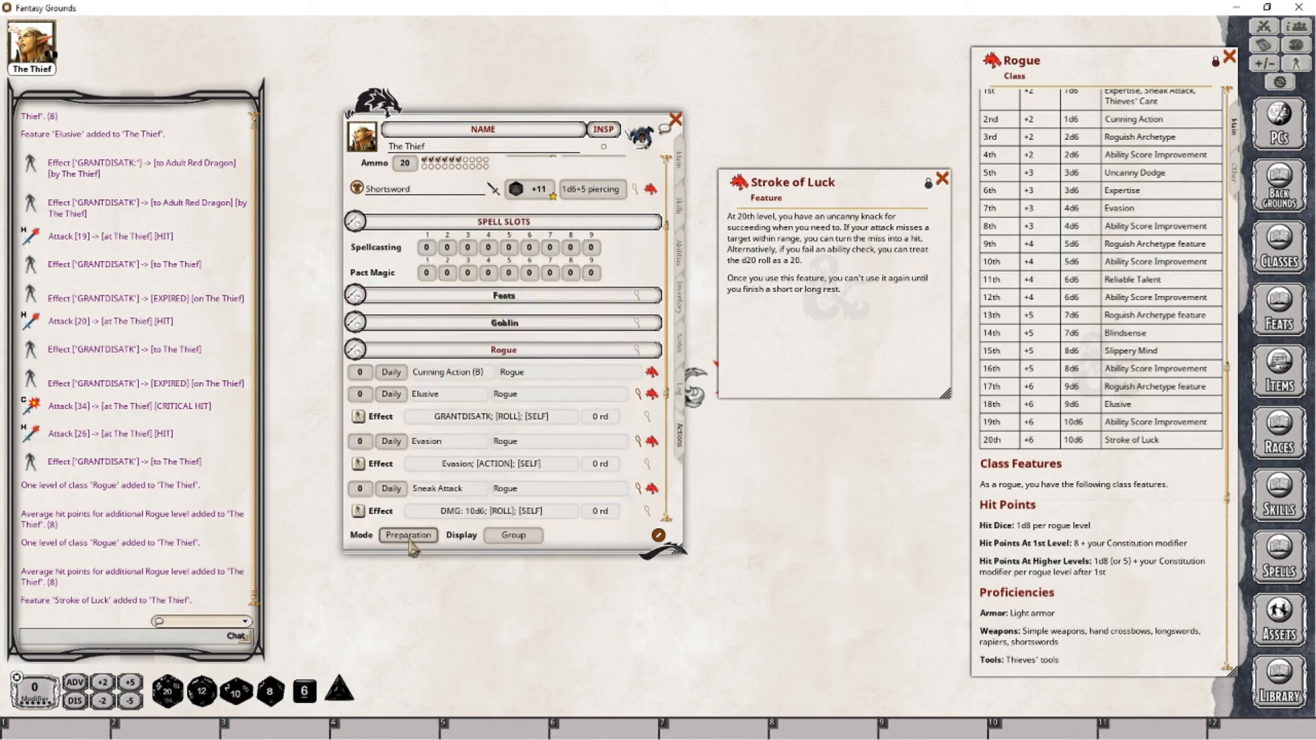
scroll(425, 480, "down", 3)
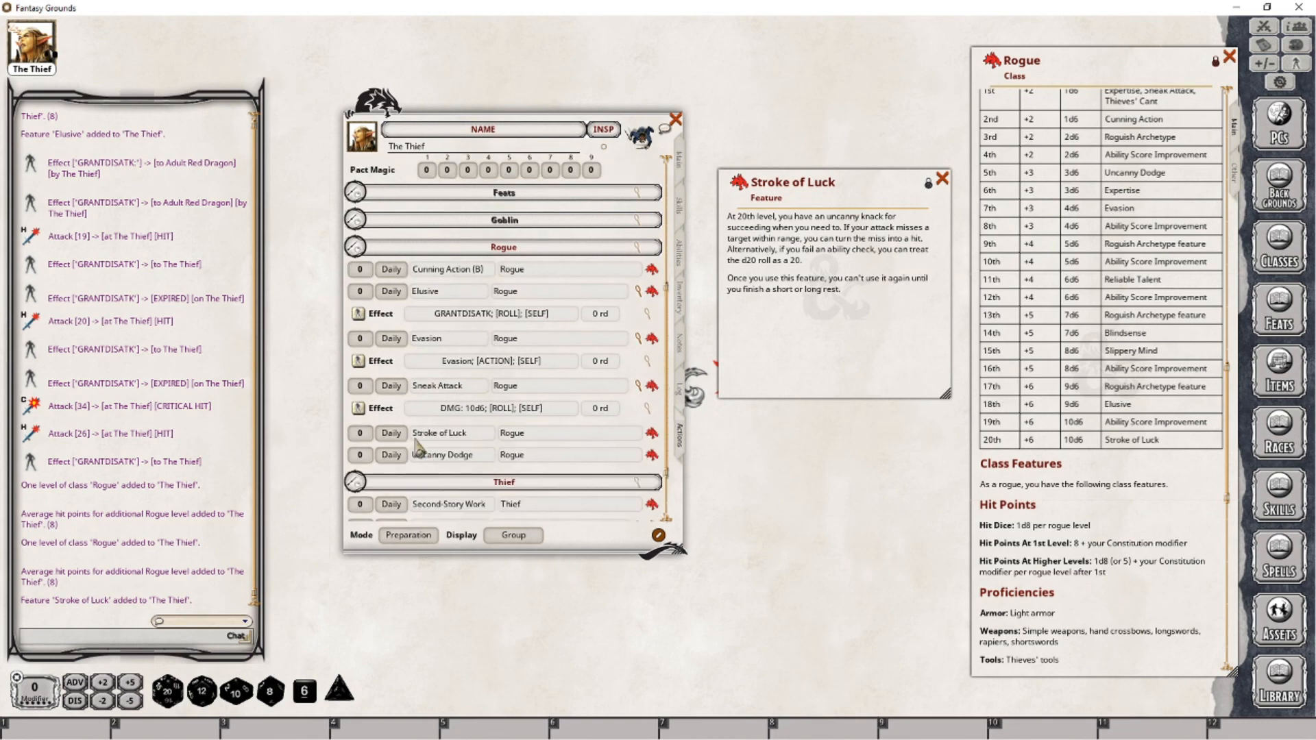
scroll(360, 434, "up", 1)
left_click(392, 433)
left_click(408, 535)
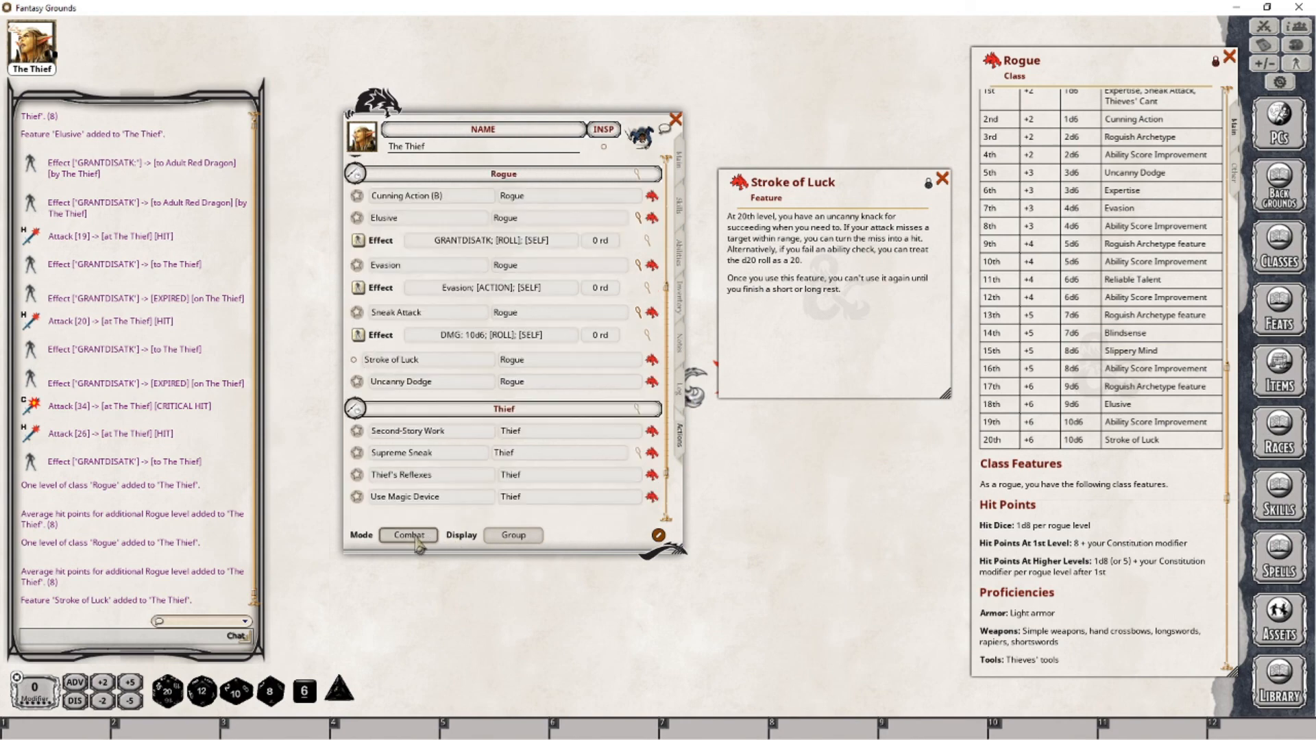
Step: Use Stroke of Luck twice and the Goblin group's Fury of the Small once, and close the Stroke of Luck description
left_click(353, 360)
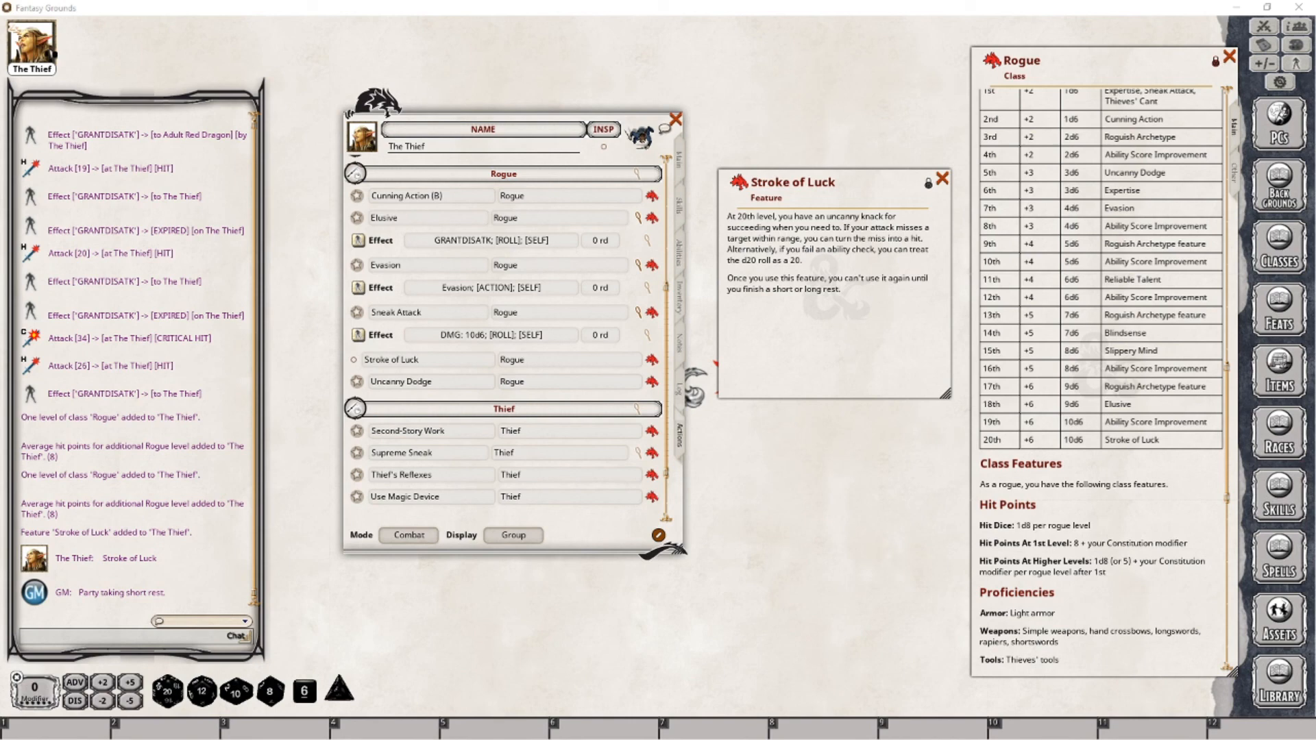
left_click(354, 359)
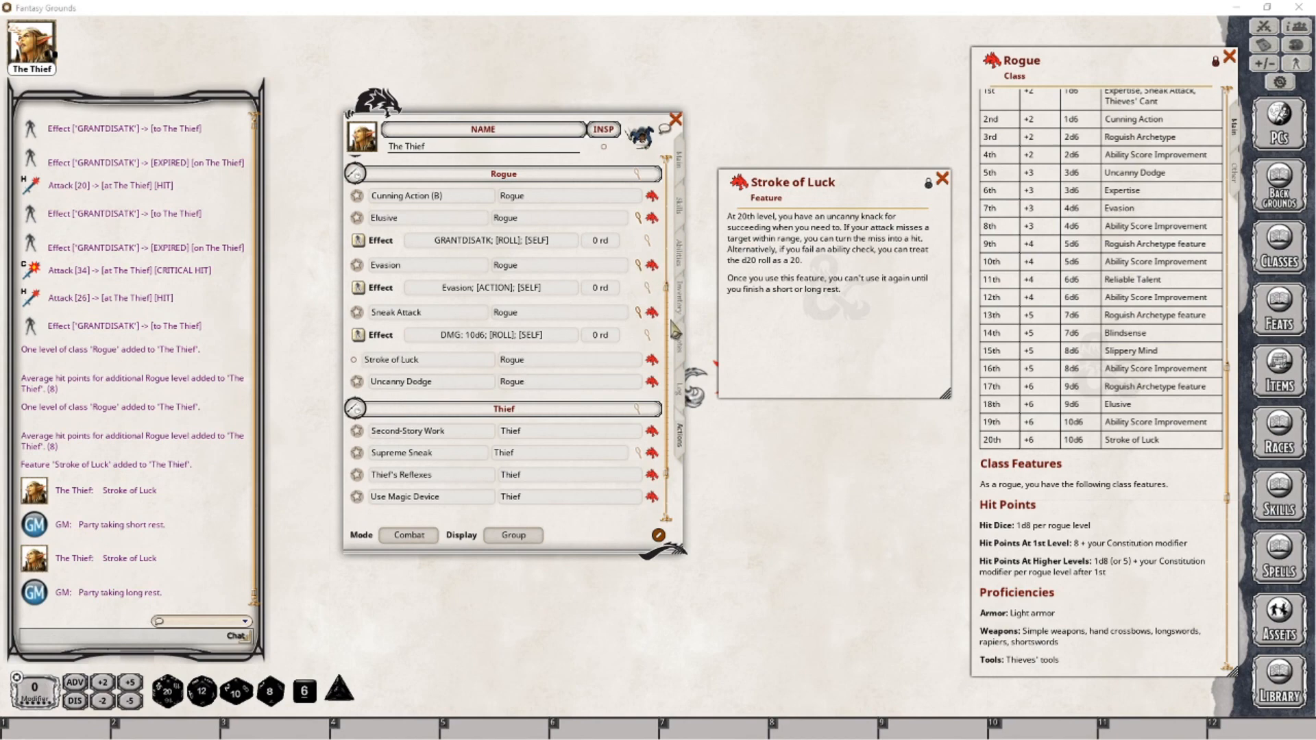
scroll(668, 281, "up", 3)
scroll(669, 281, "up", 1)
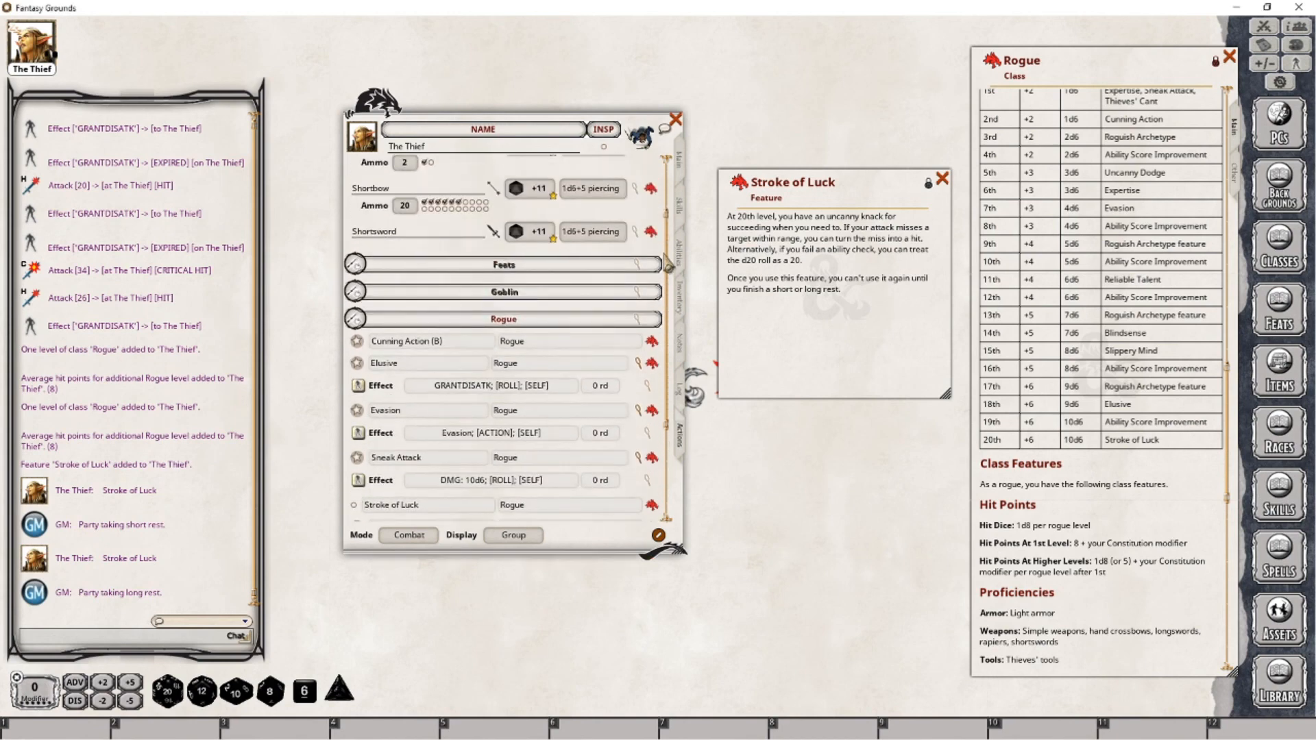
left_click(357, 294)
left_click(353, 314)
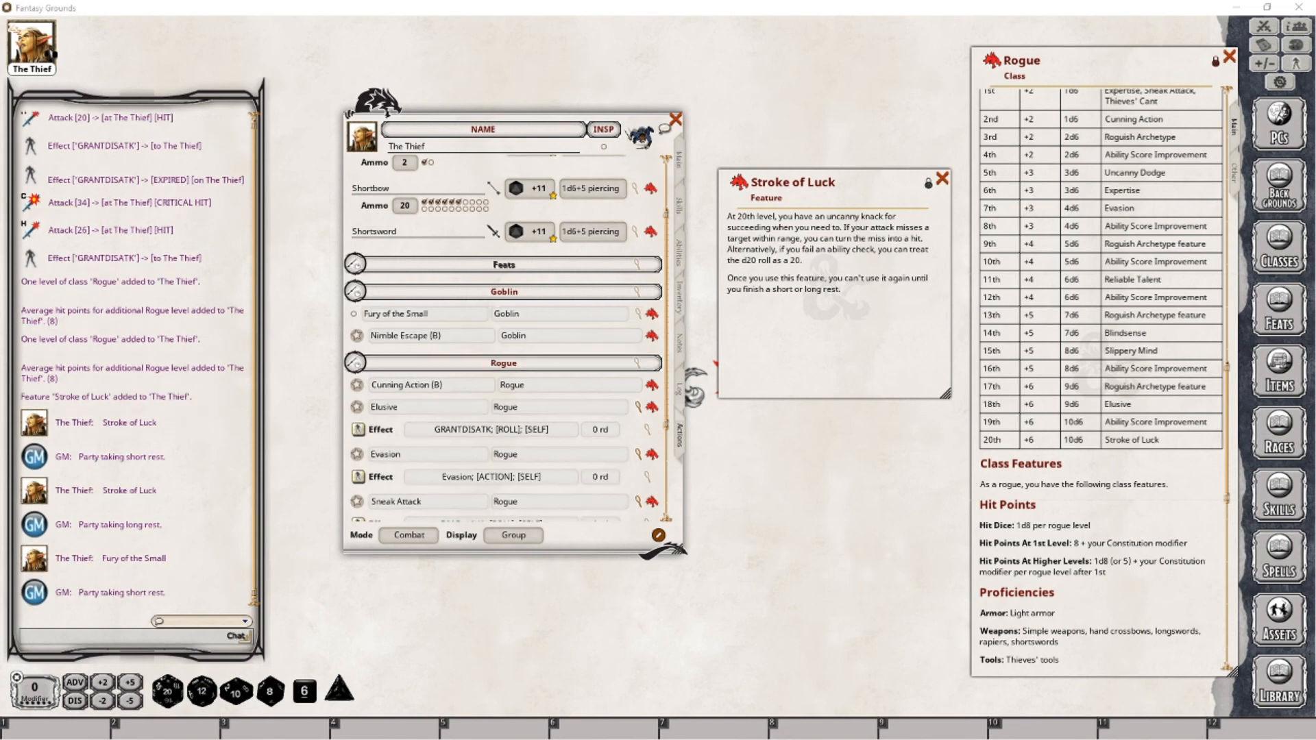
key("Escape")
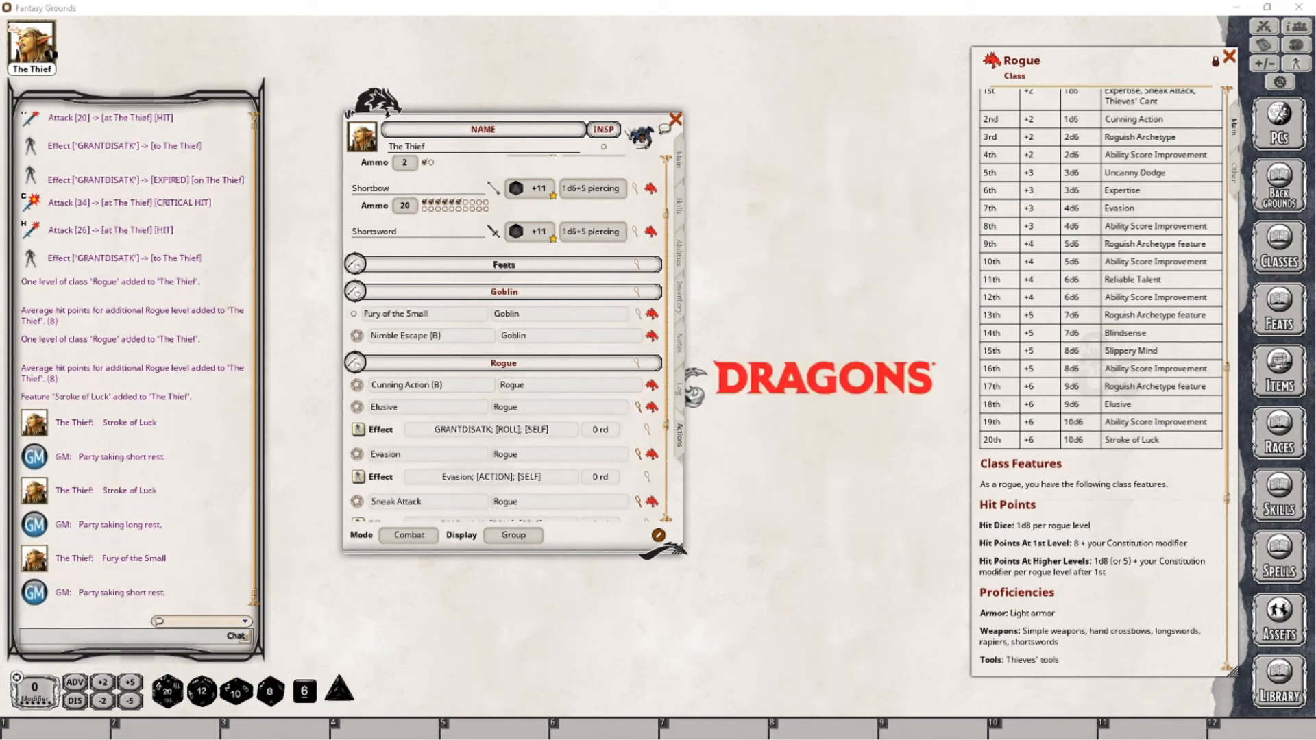